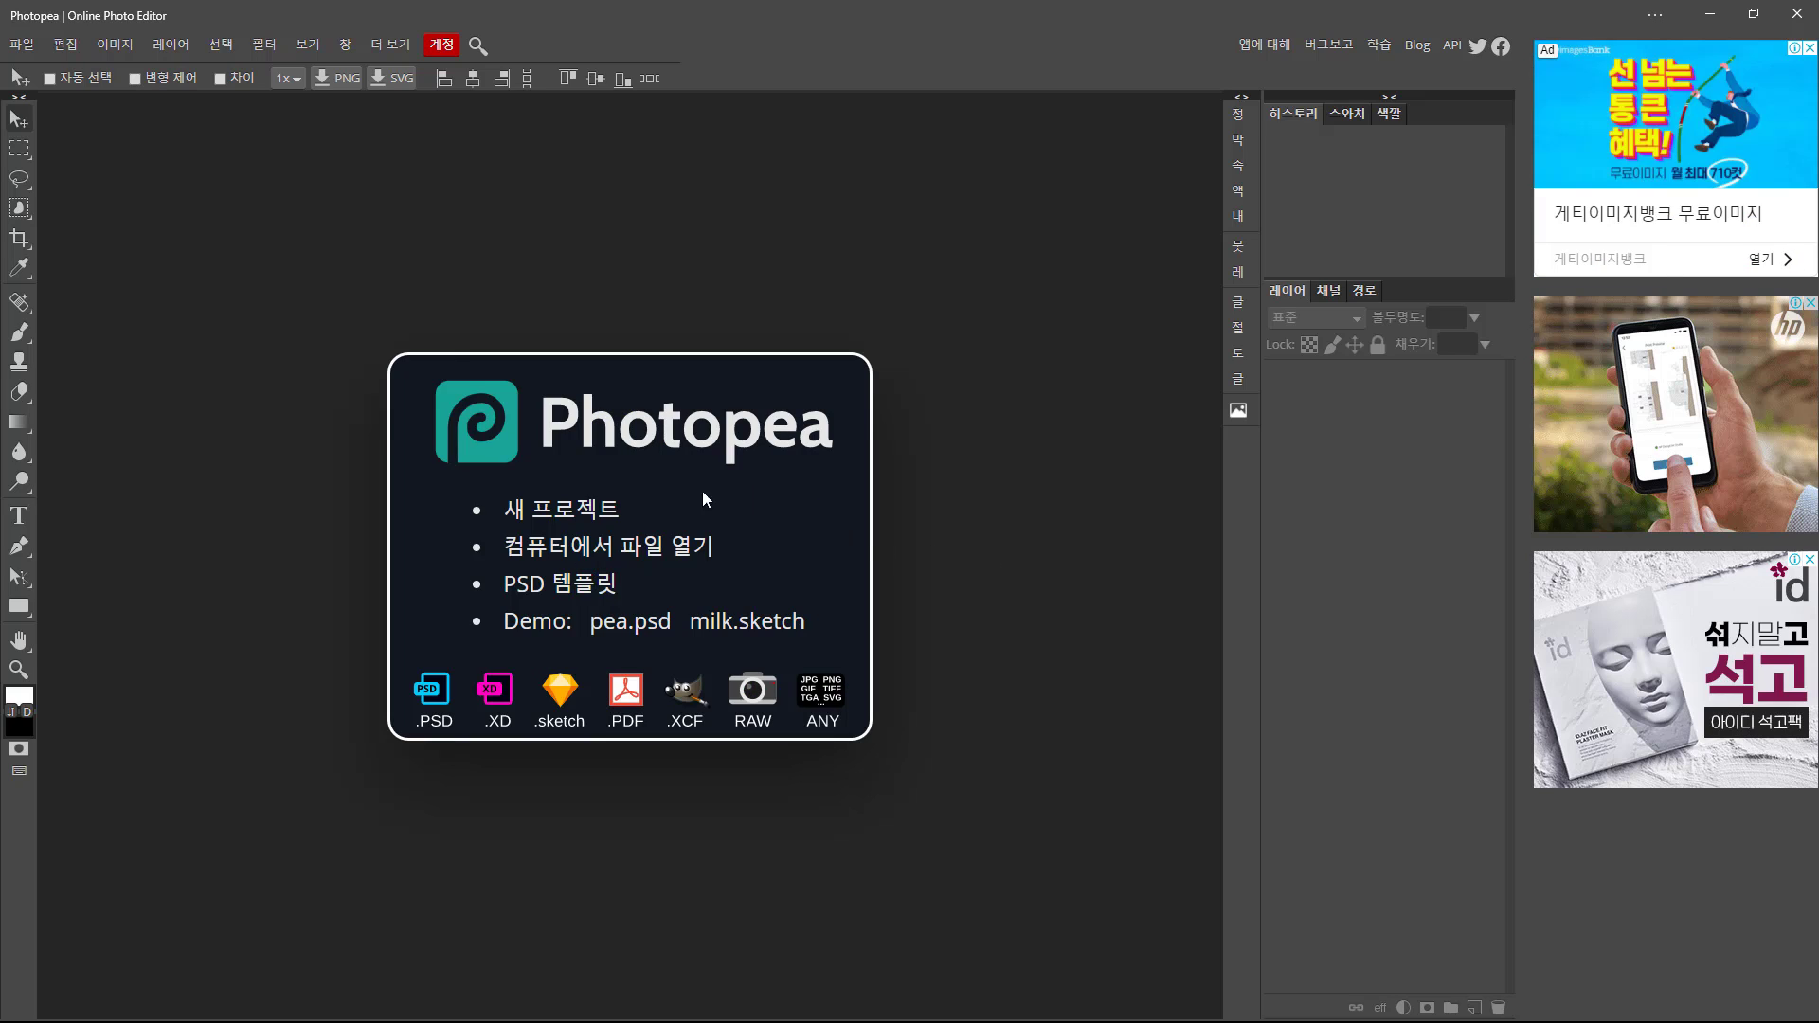
Create a new project from the FB Event Image preset at 1920 × 1080 px with a white background.
click(587, 516)
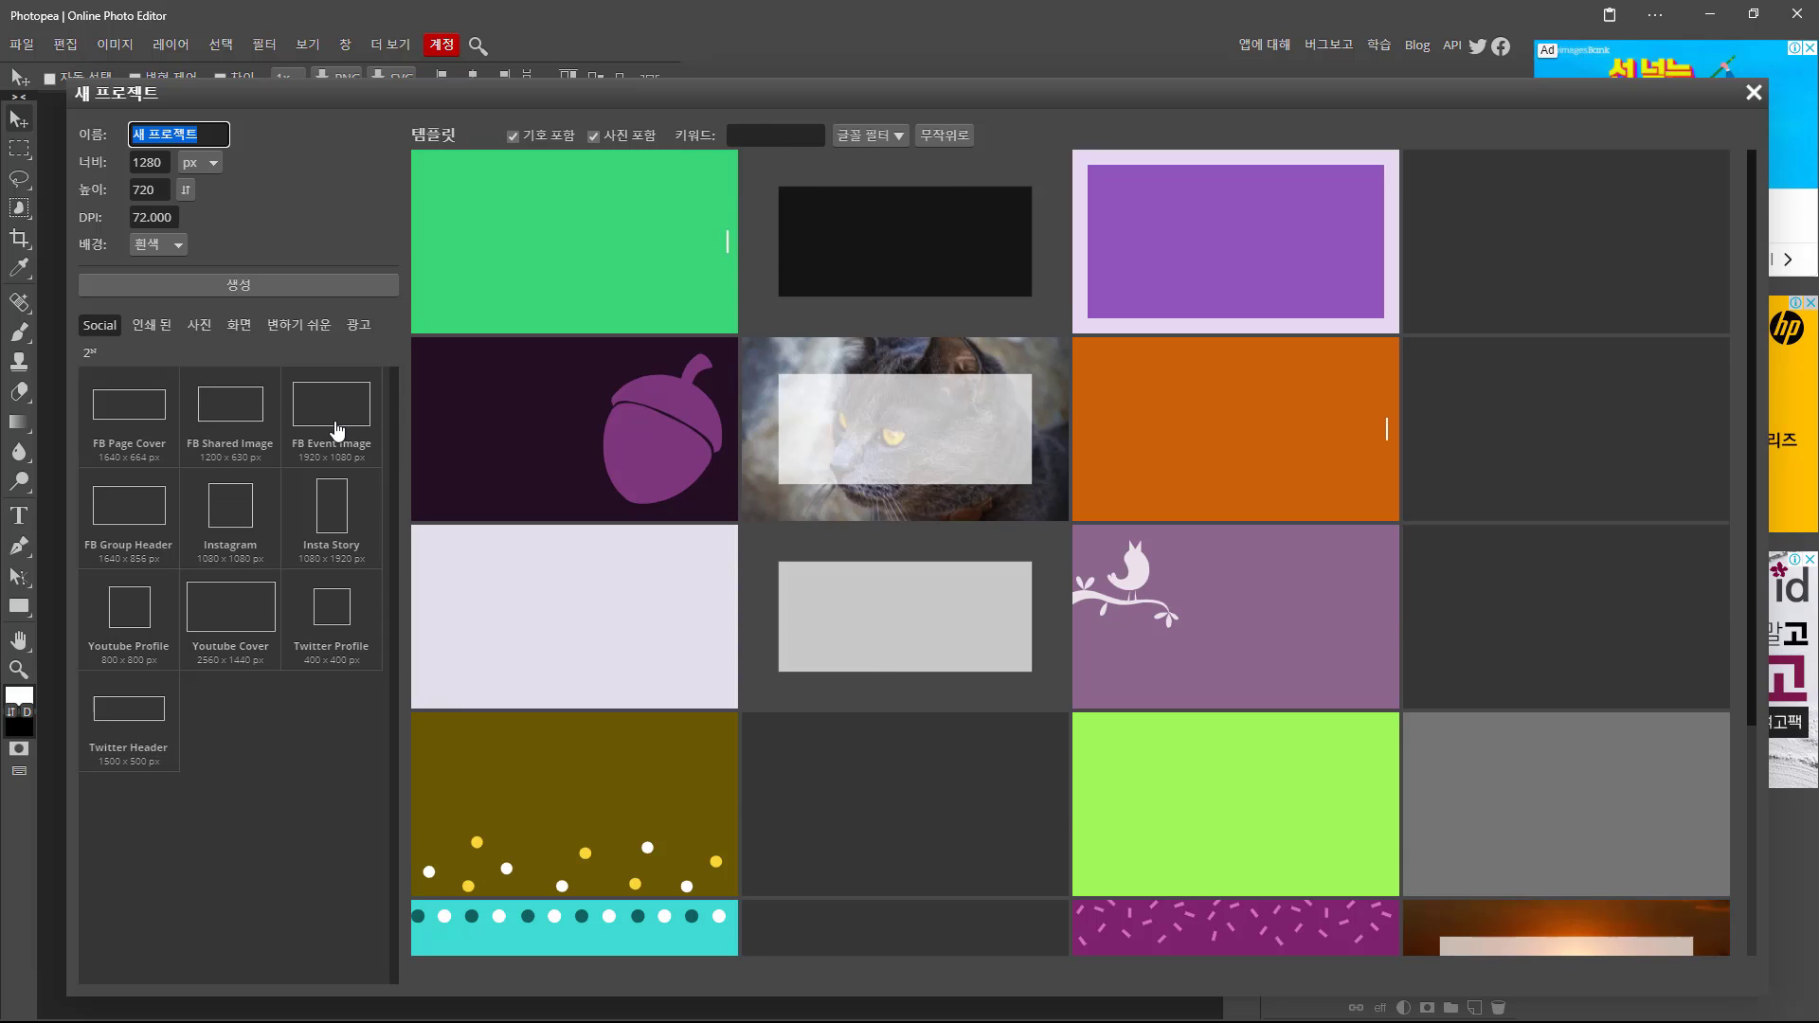
click(333, 418)
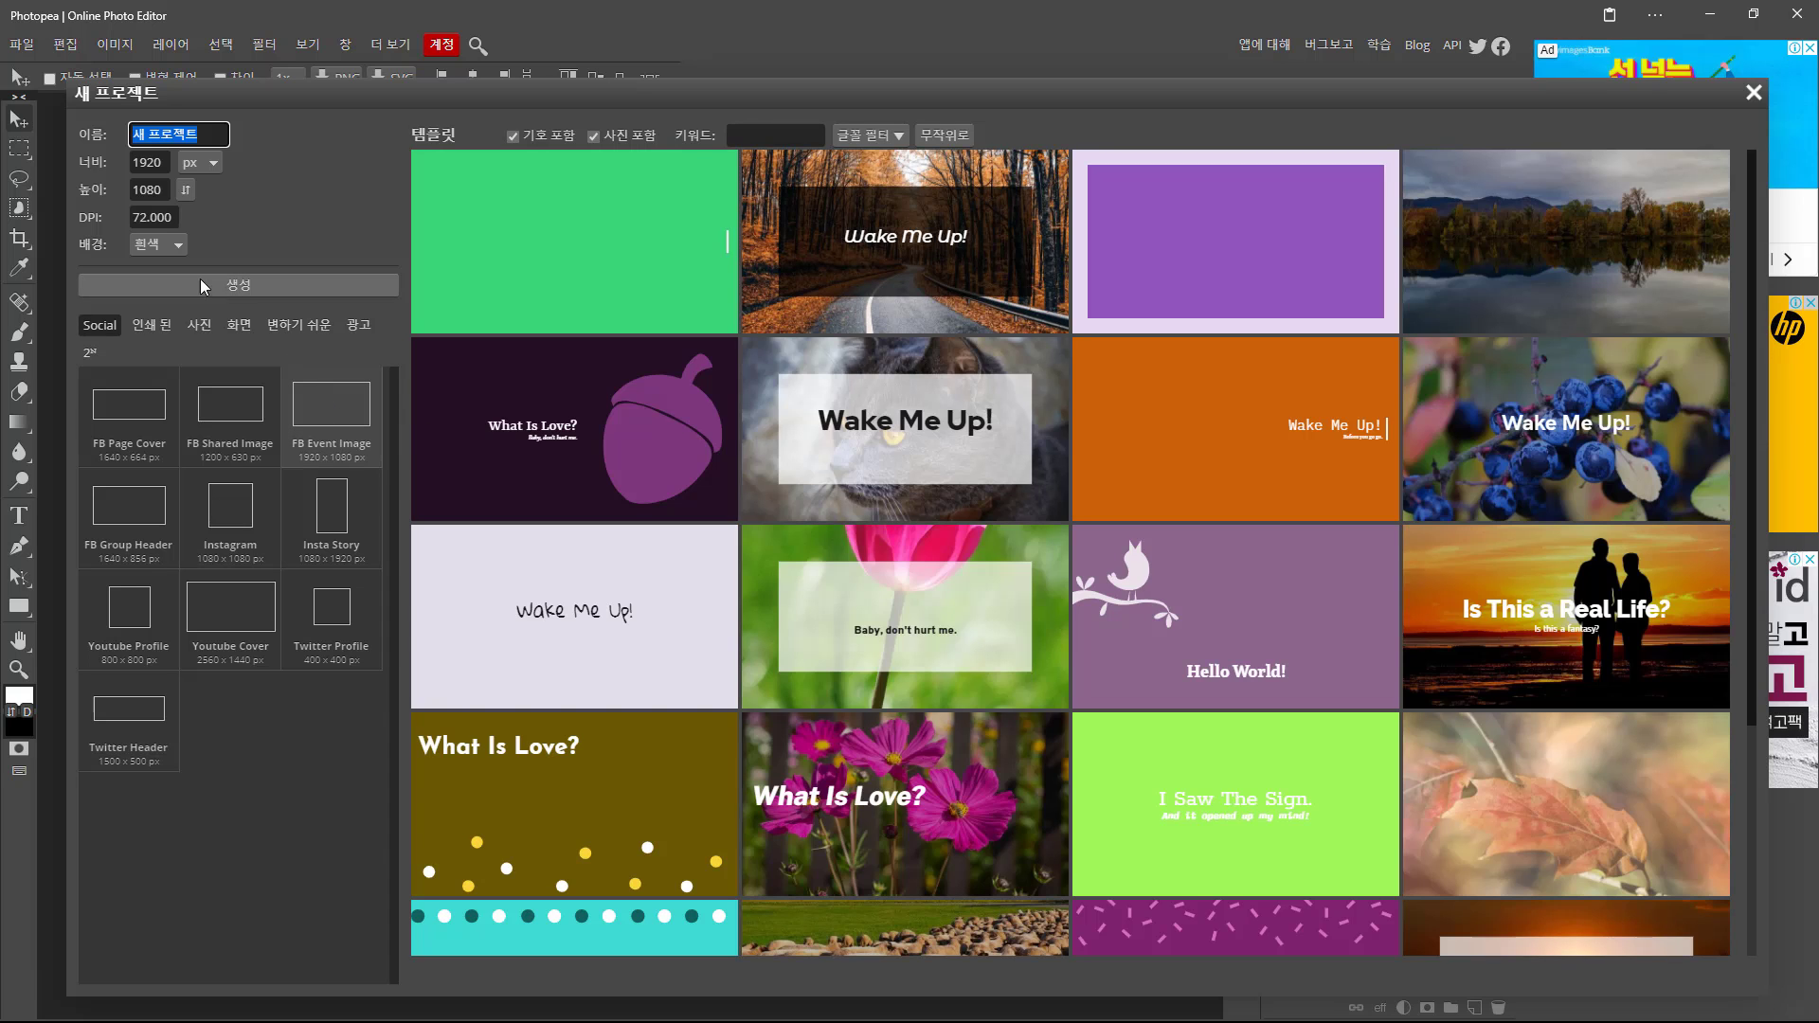
click(252, 282)
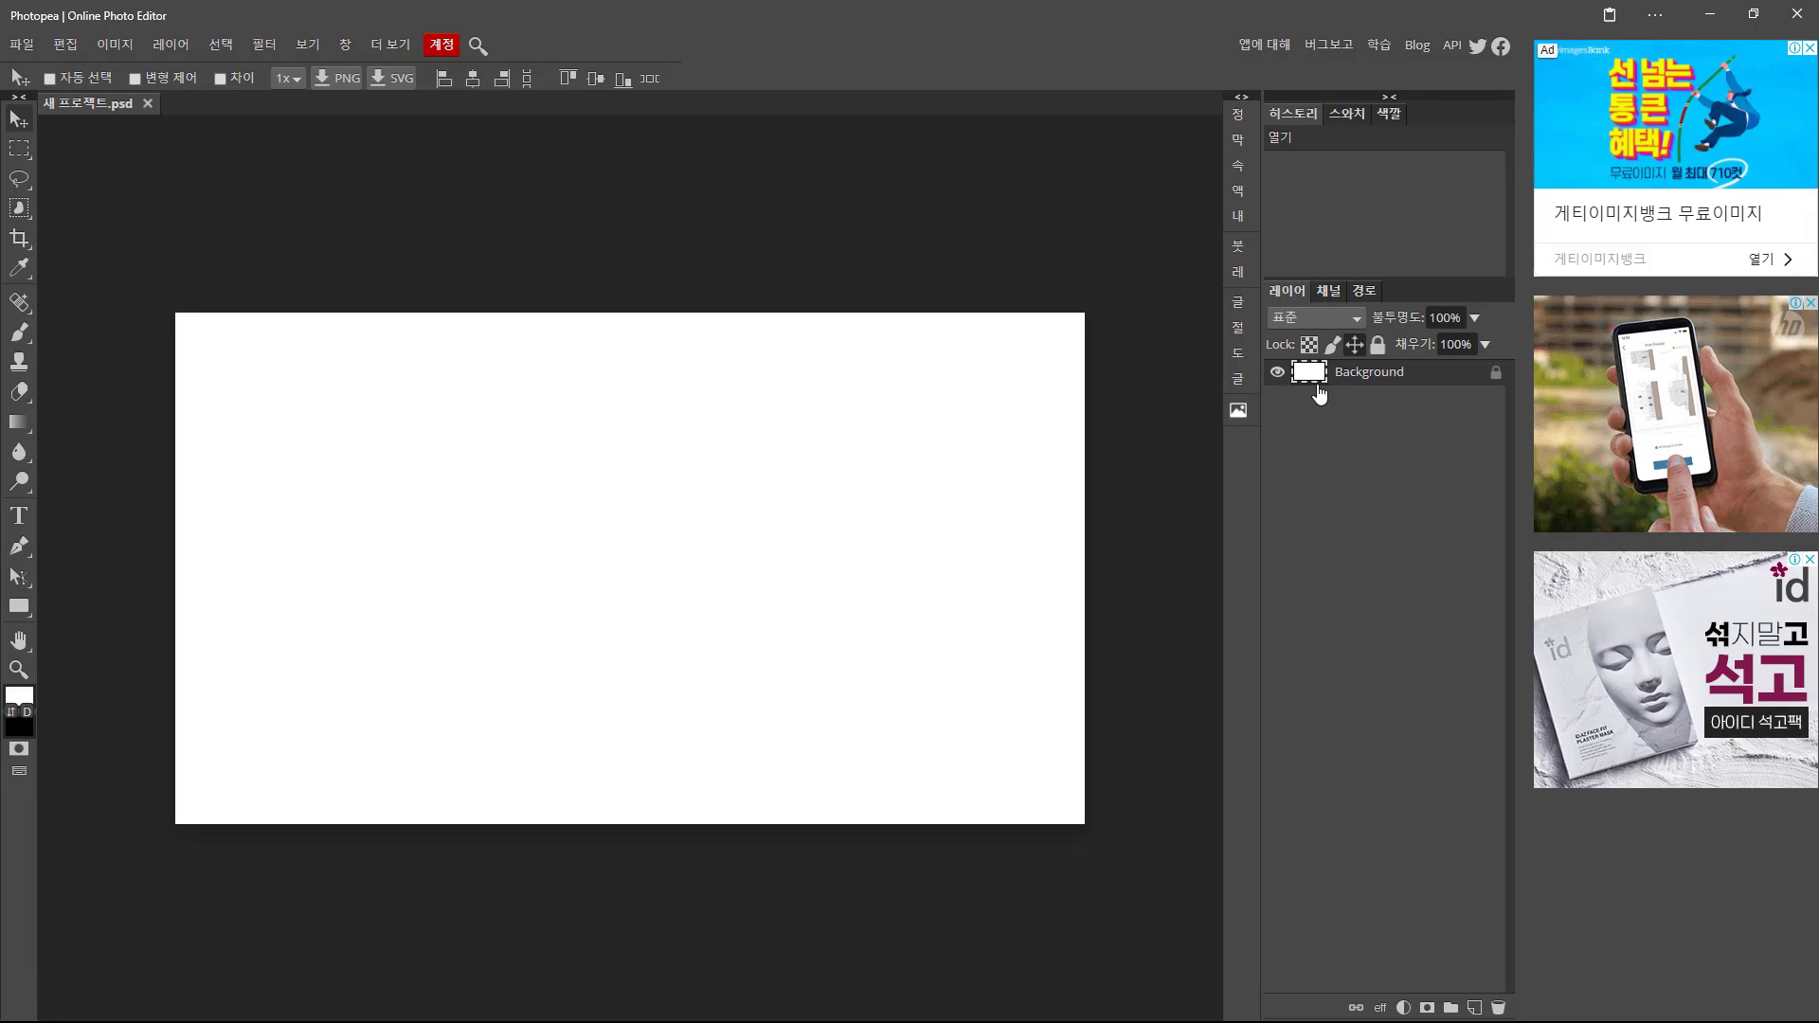
Set the foreground colour to grey 808080 and fill the Background layer with it.
click(21, 701)
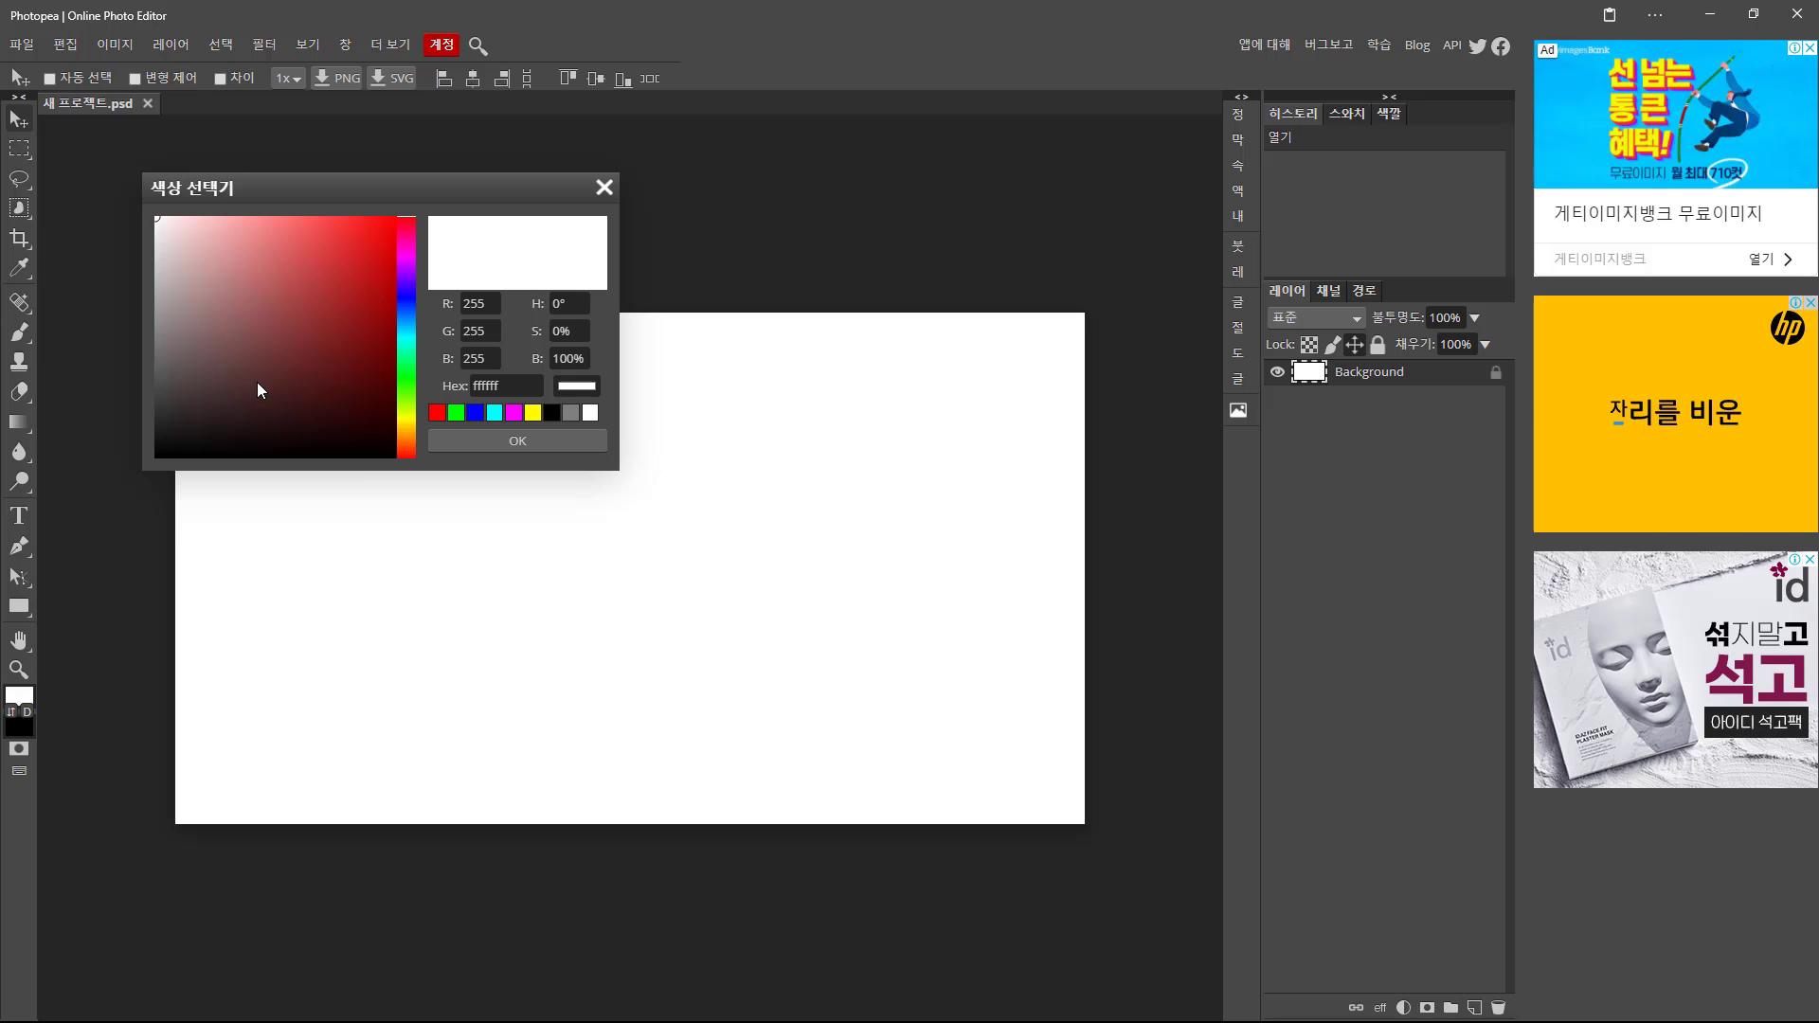
click(568, 415)
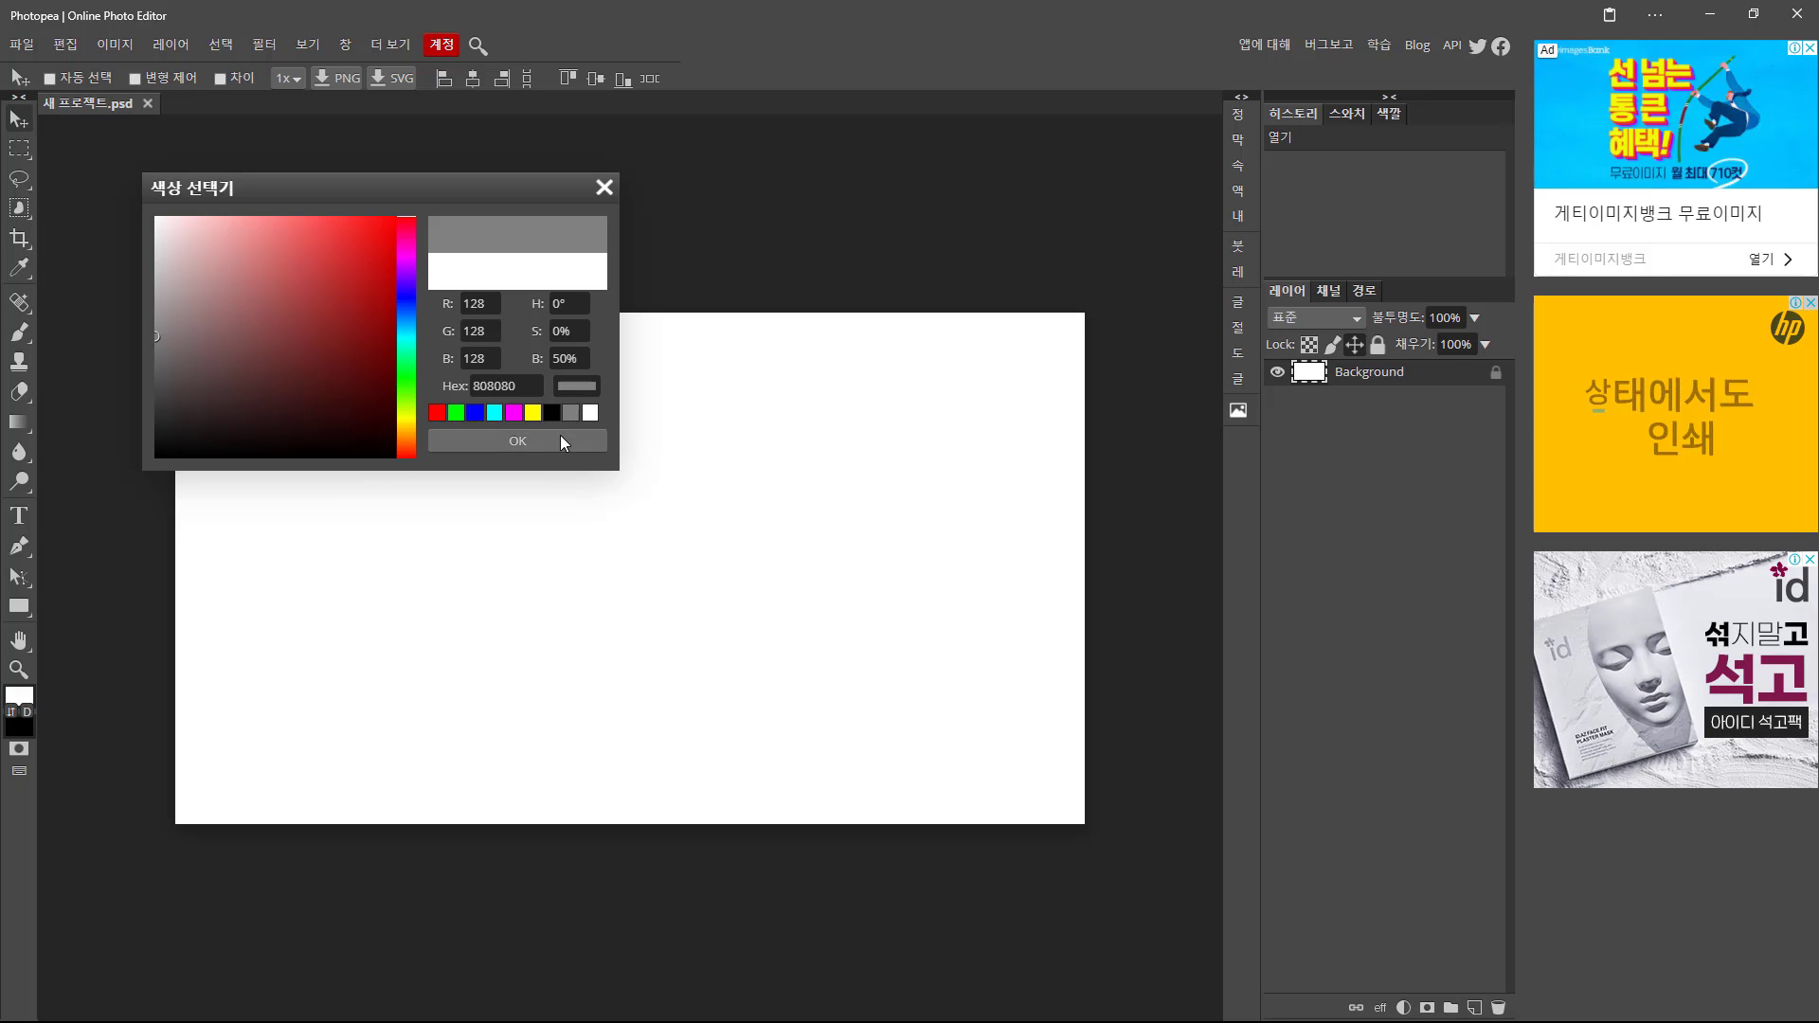
click(560, 438)
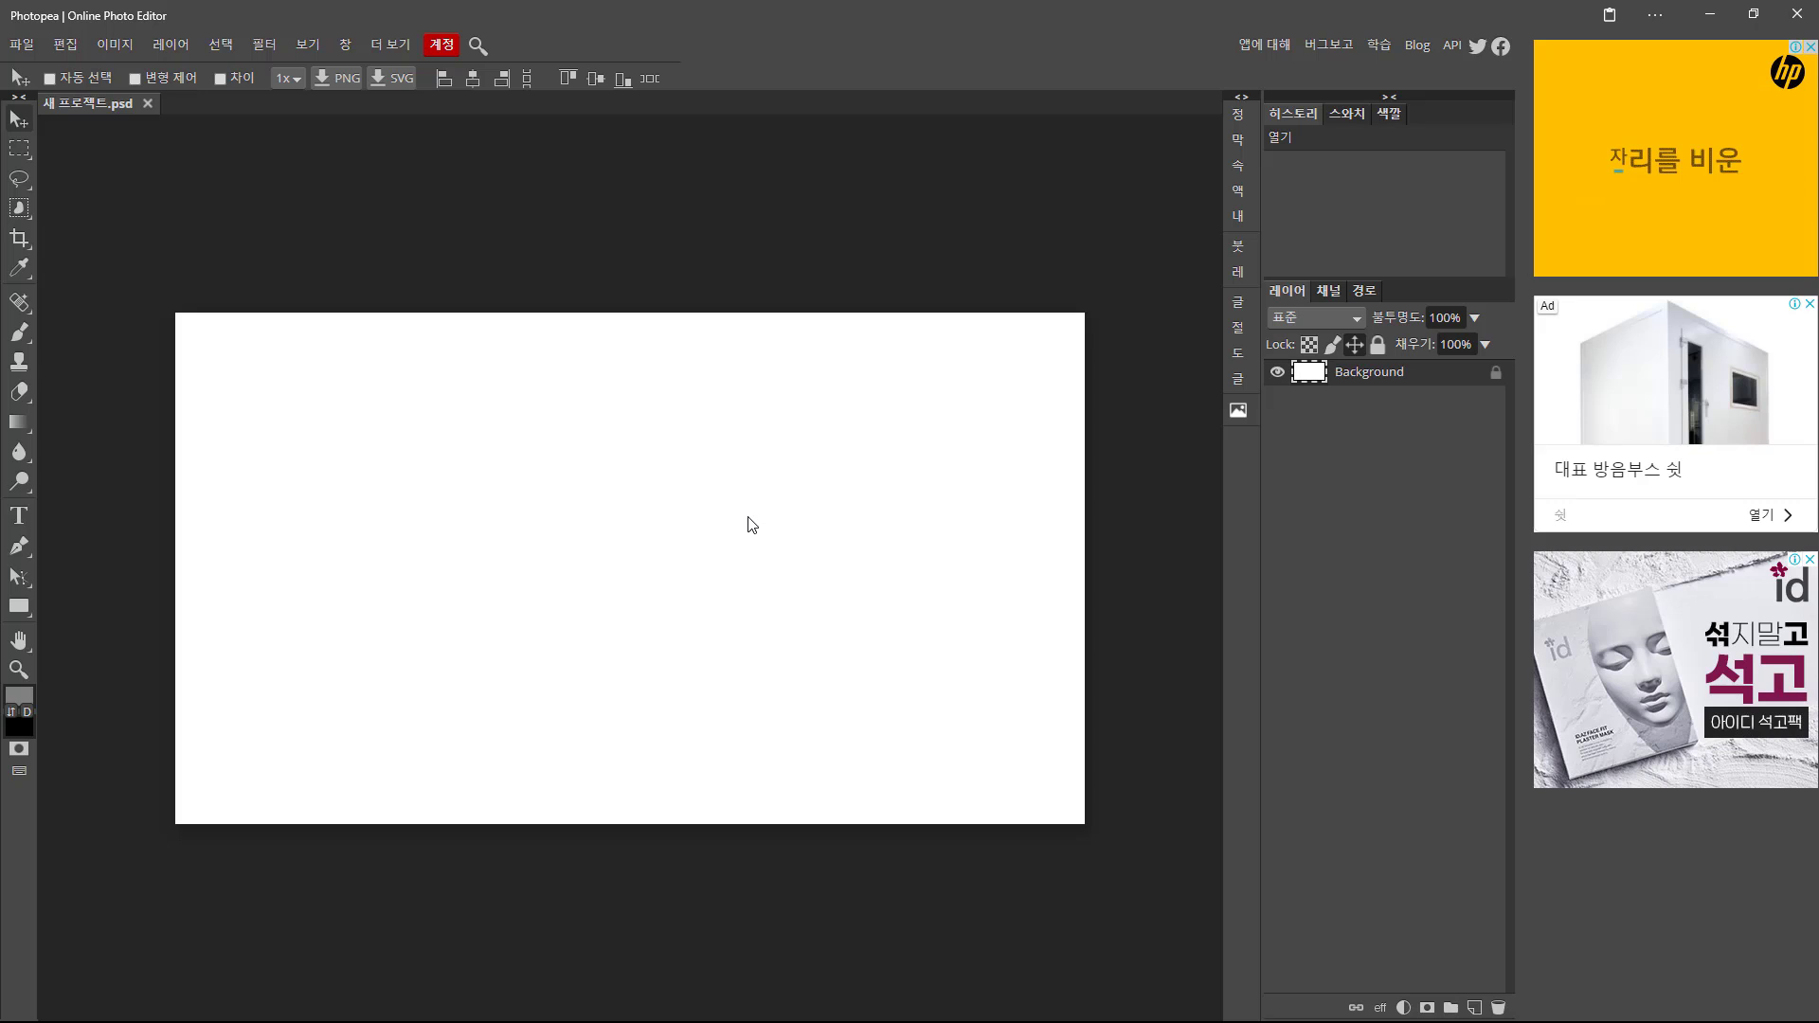
key(alt+BackSpace)
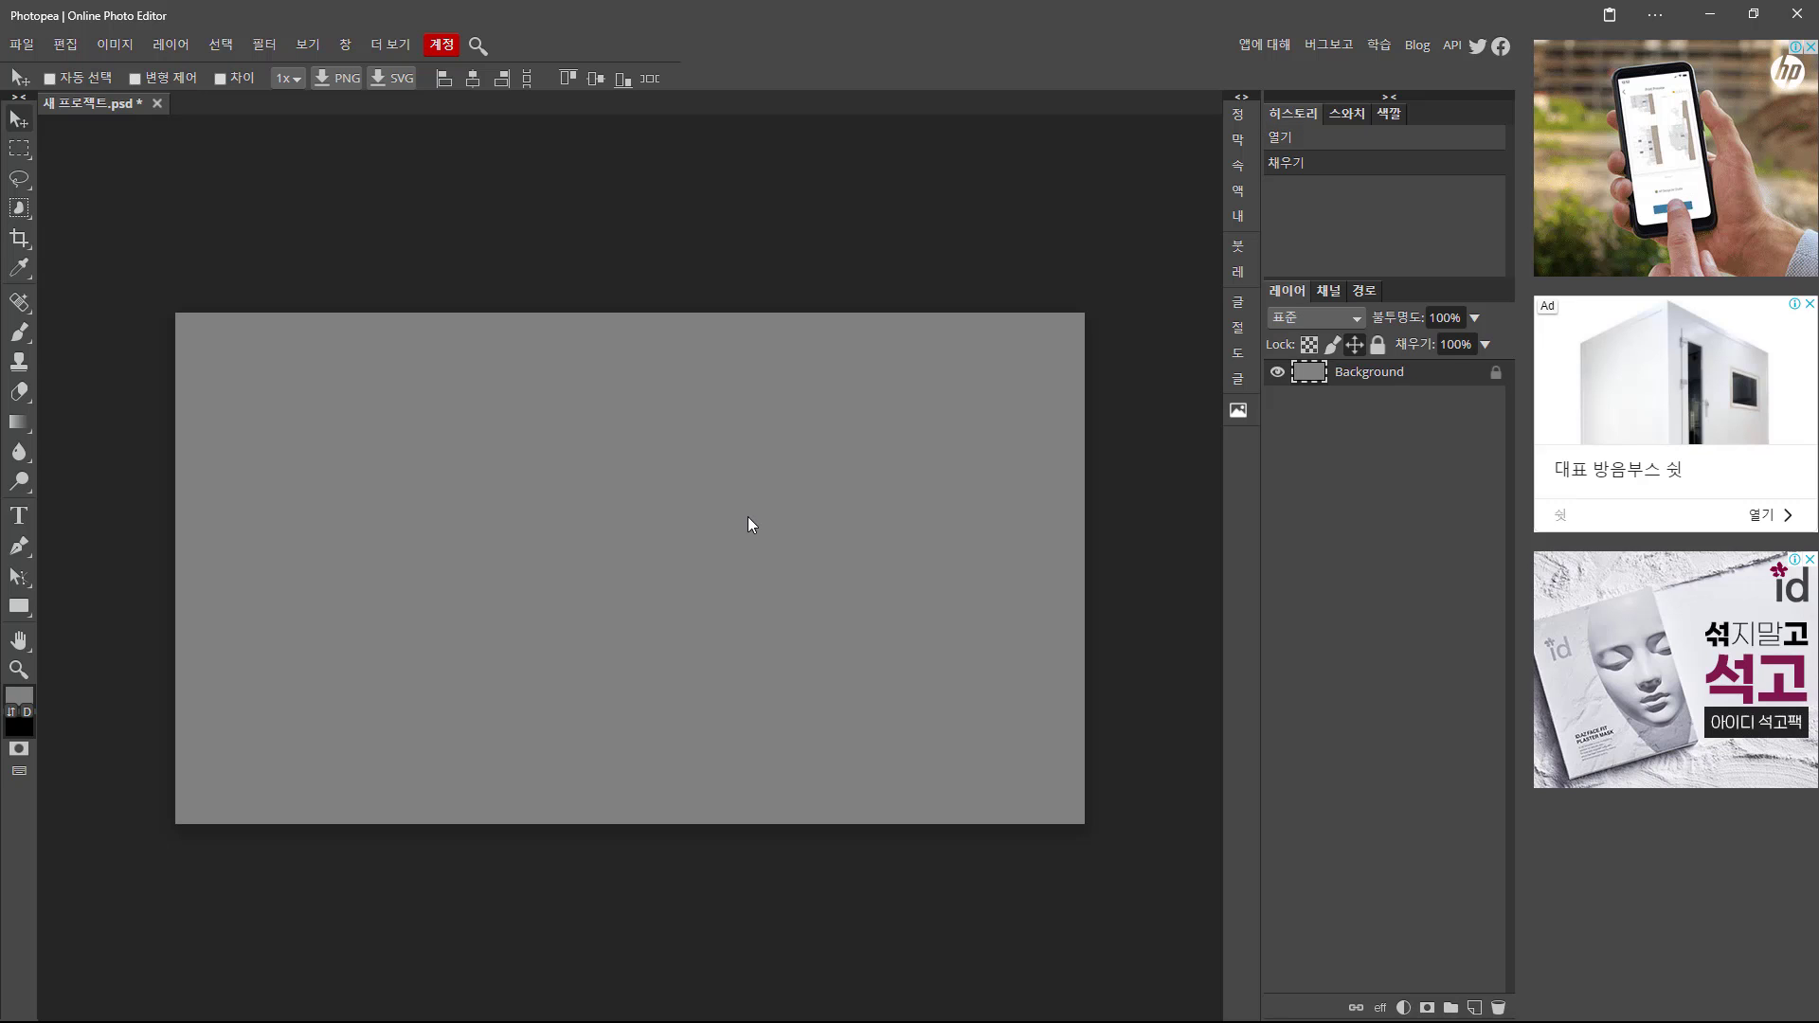
Fill the Background layer with the black background colour at 100% opacity, and refill it with the grey foreground colour.
click(65, 45)
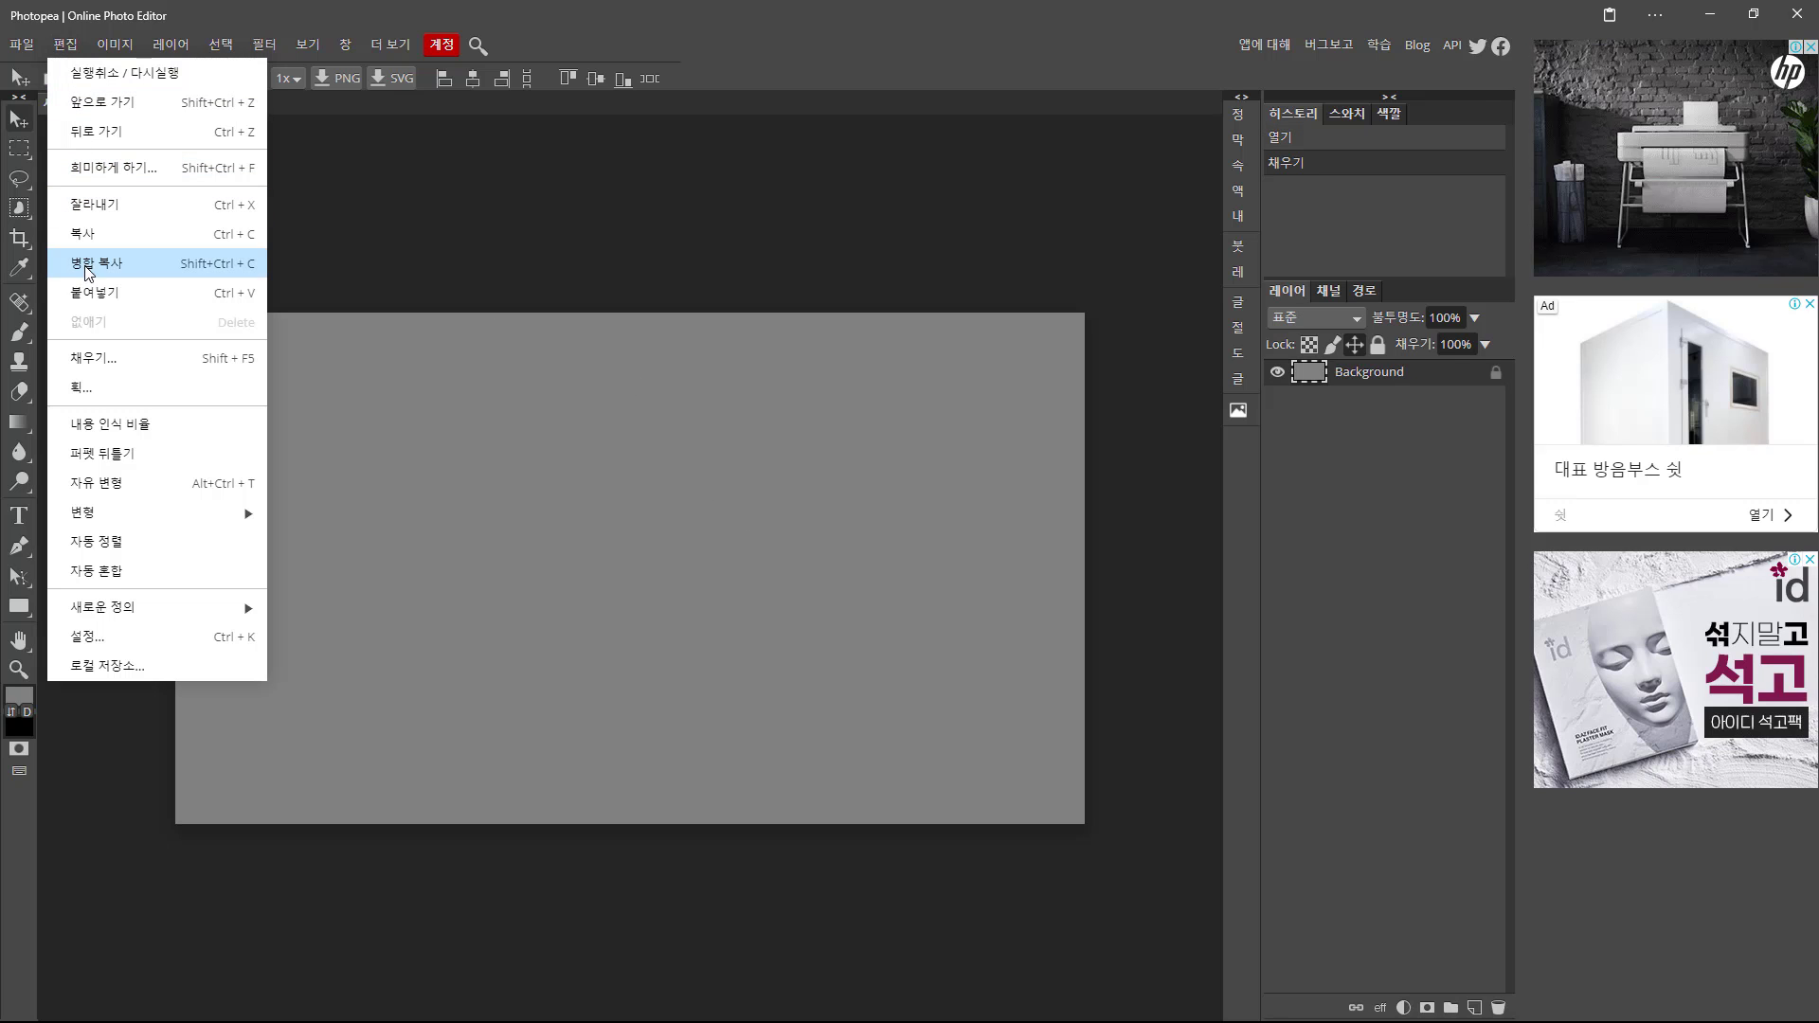
click(106, 360)
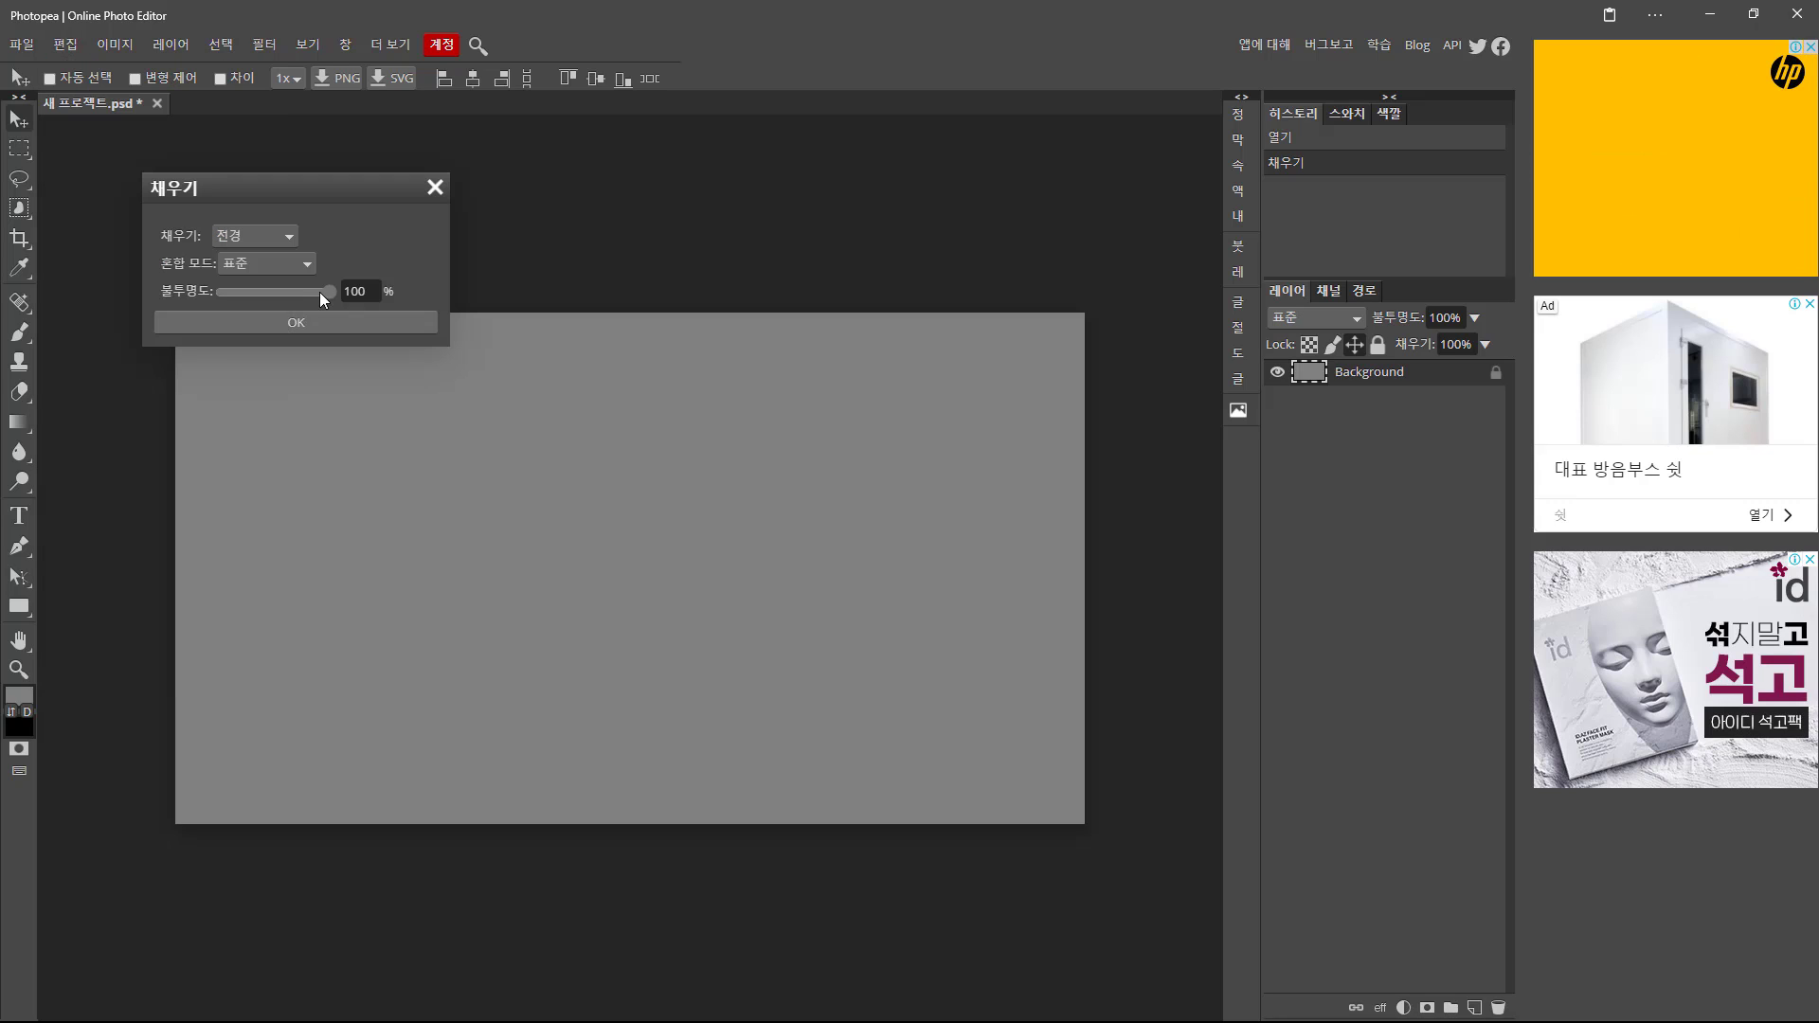
click(286, 236)
click(253, 278)
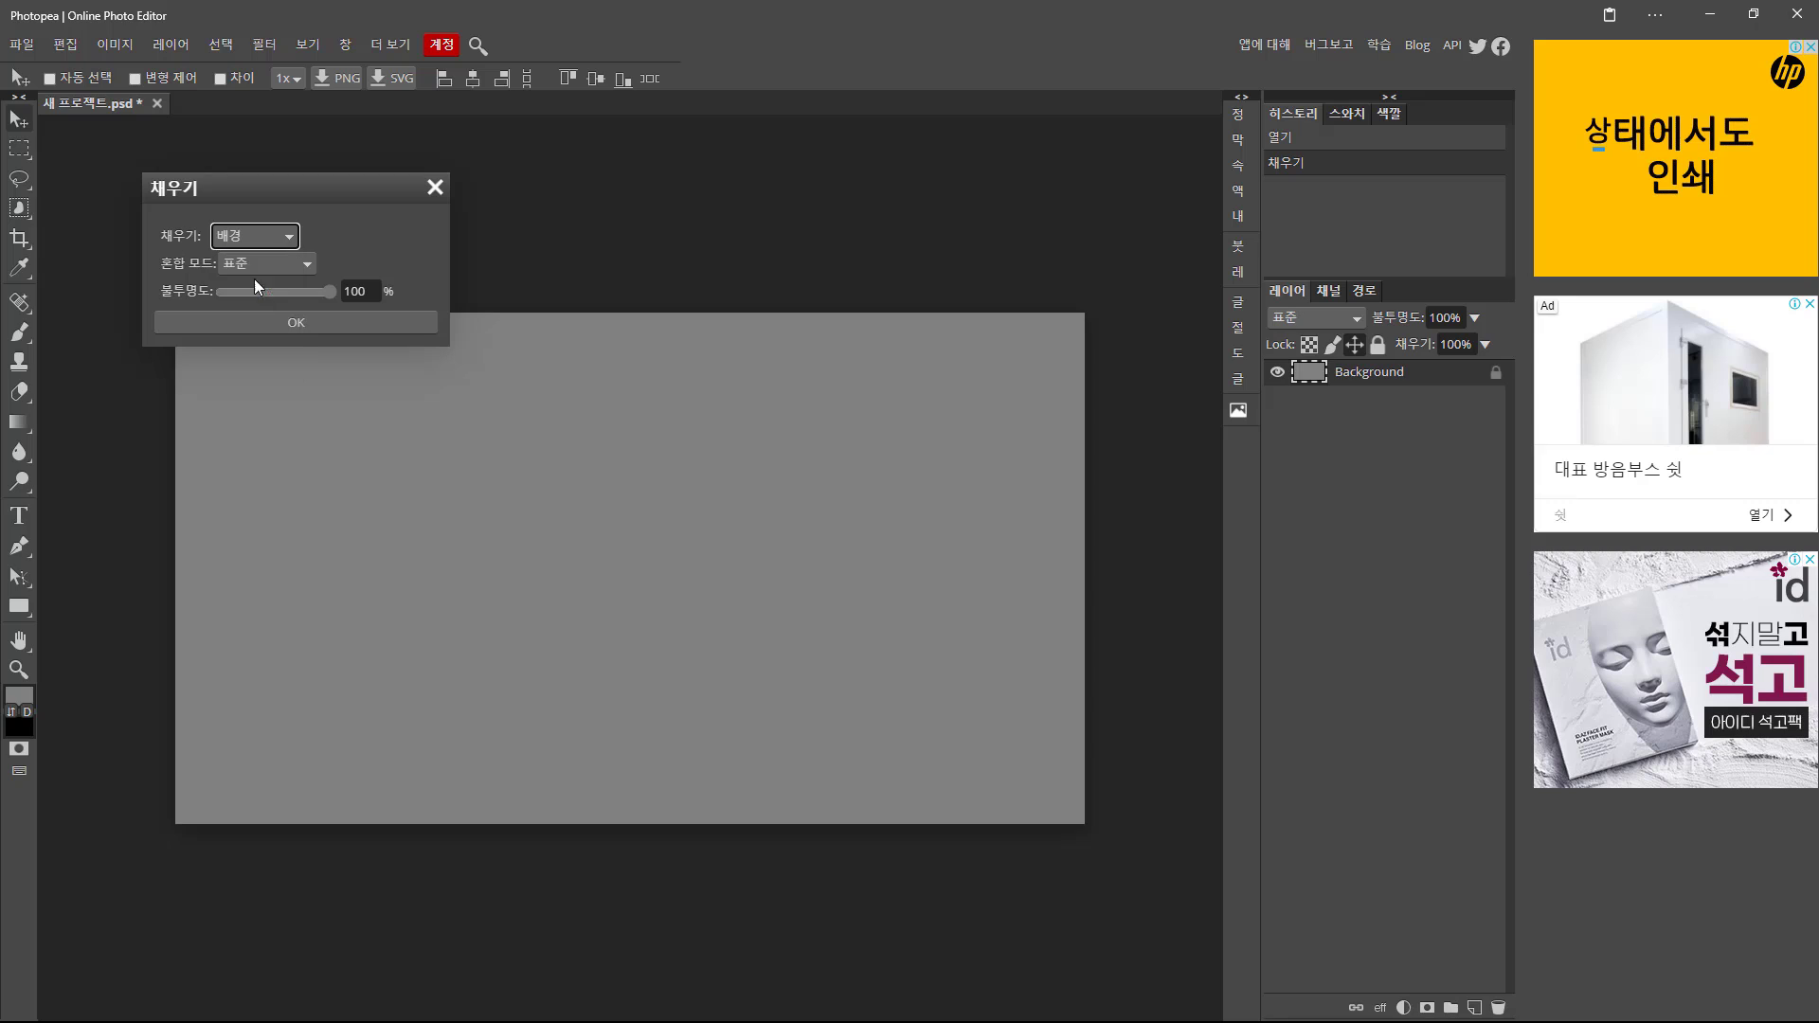
click(294, 322)
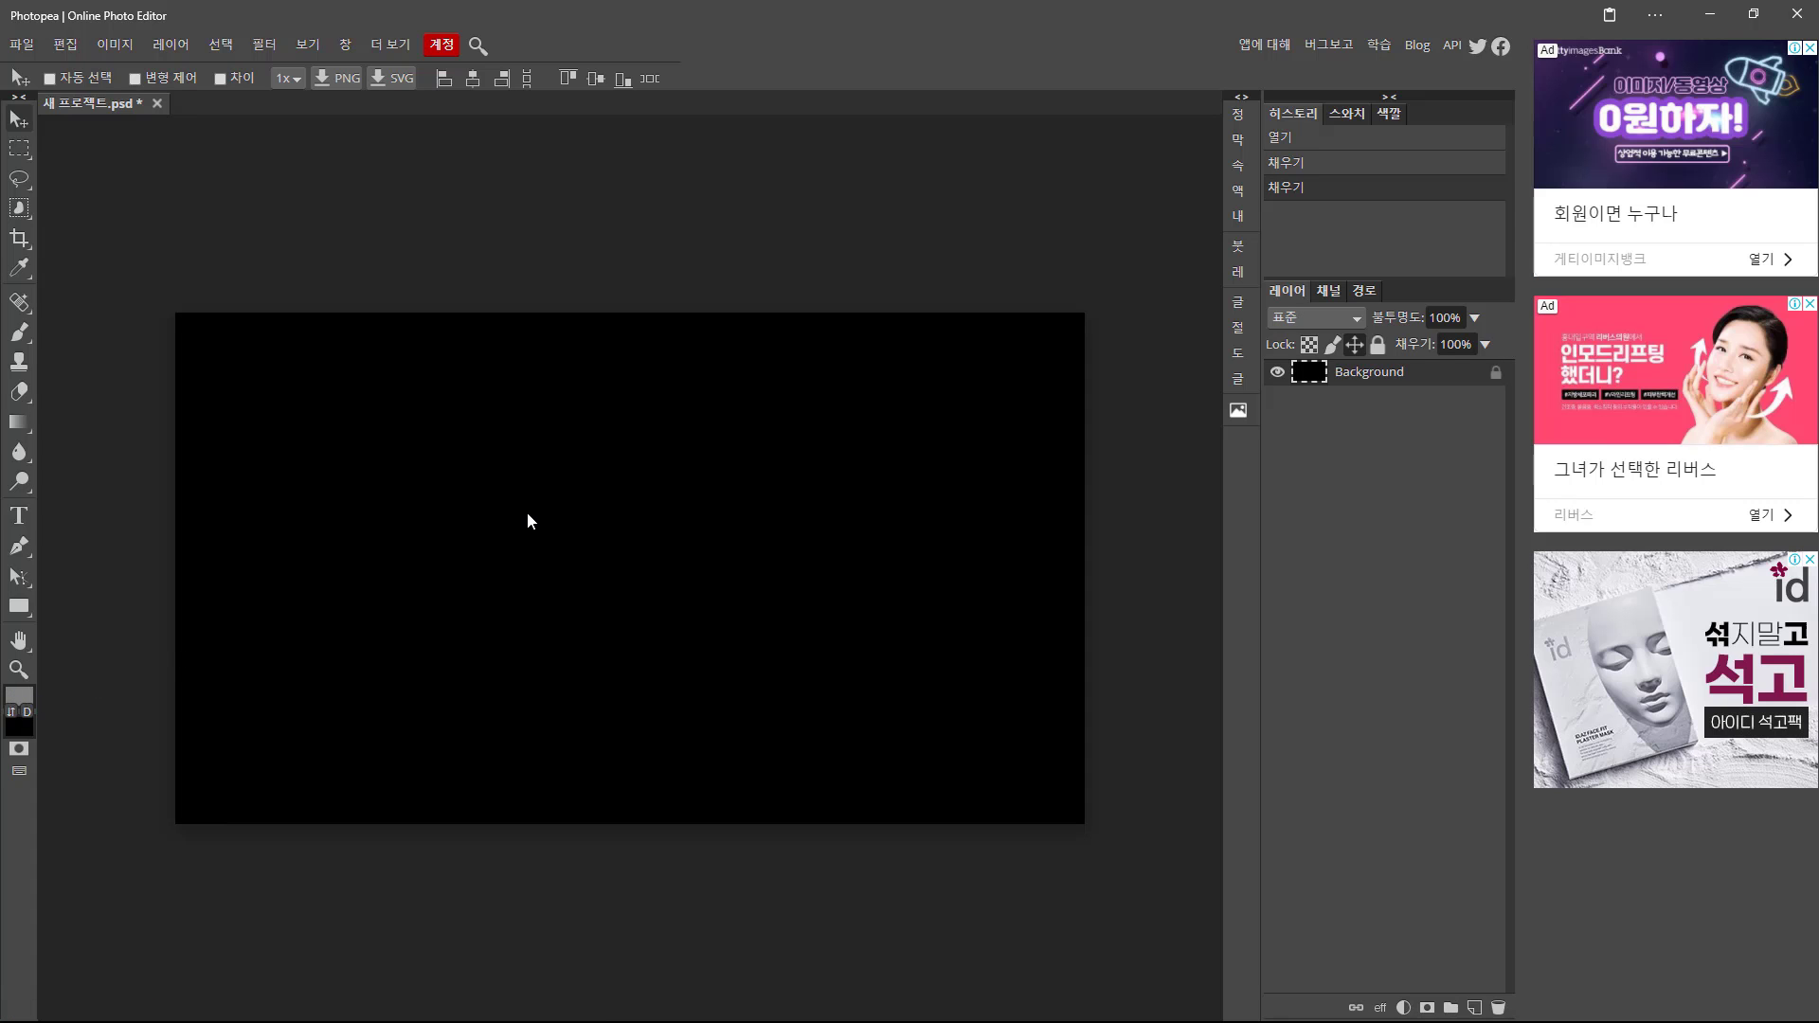
key(alt+BackSpace)
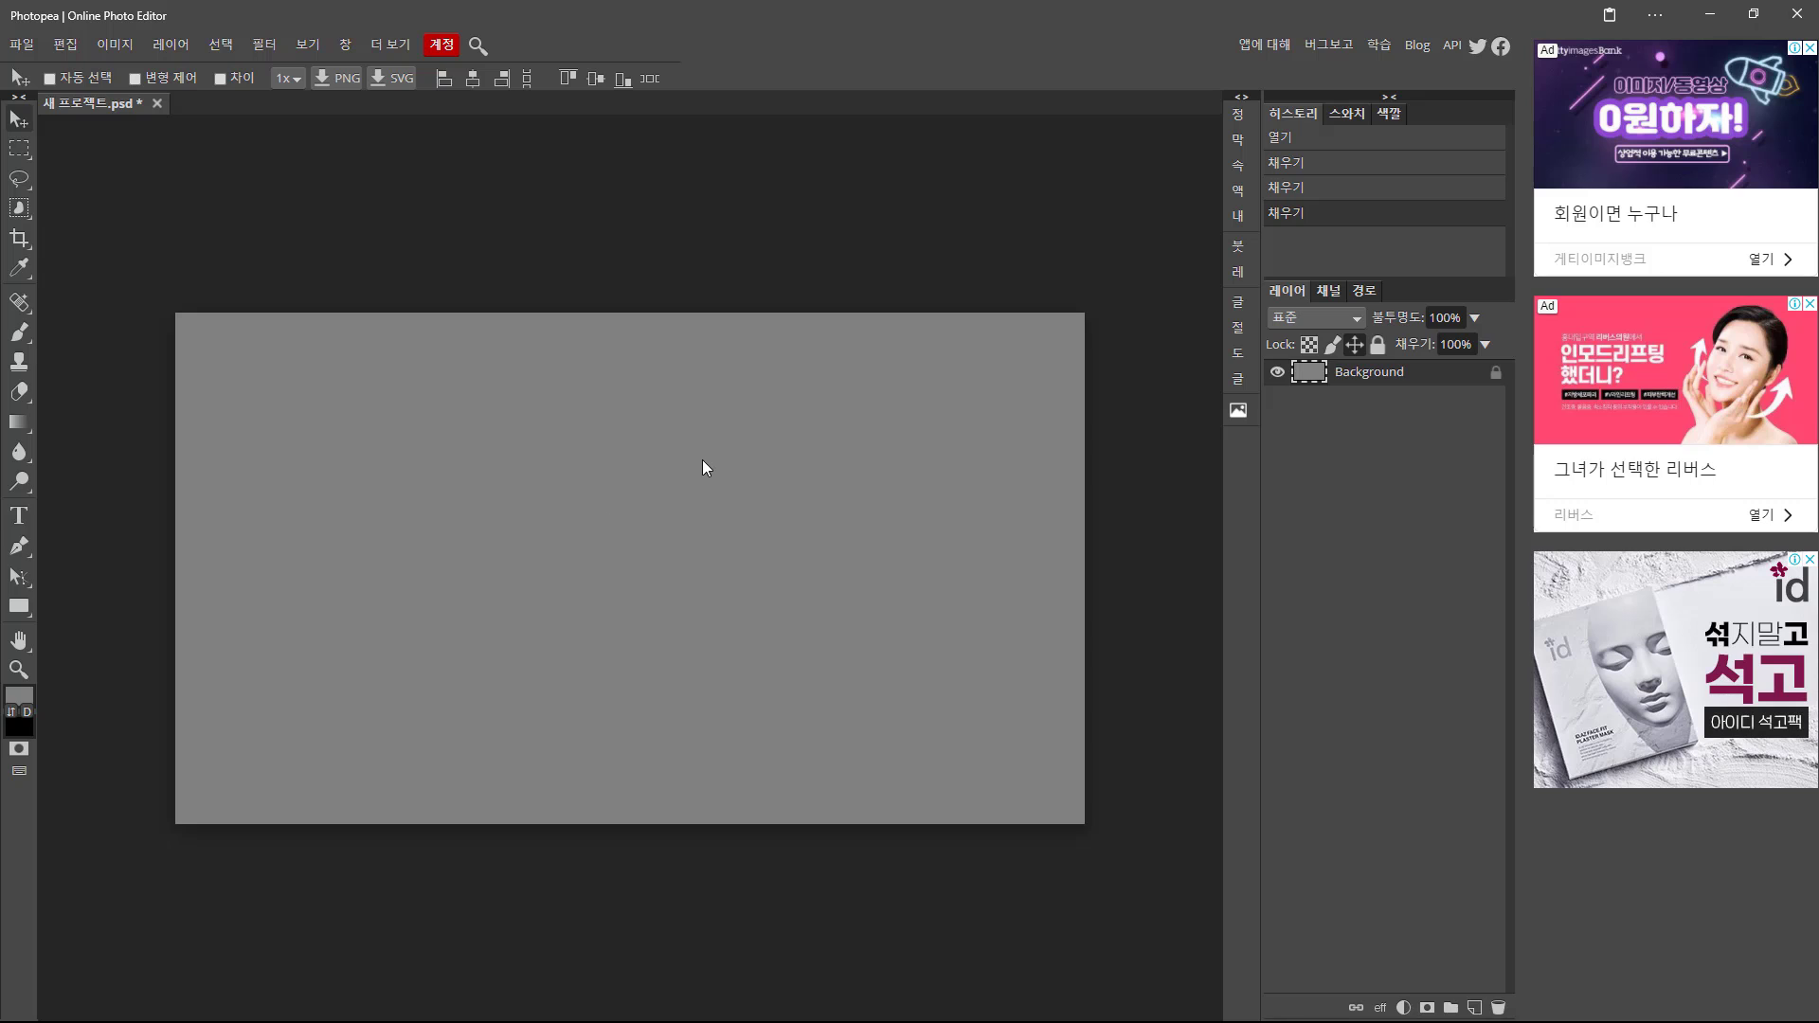
click(65, 44)
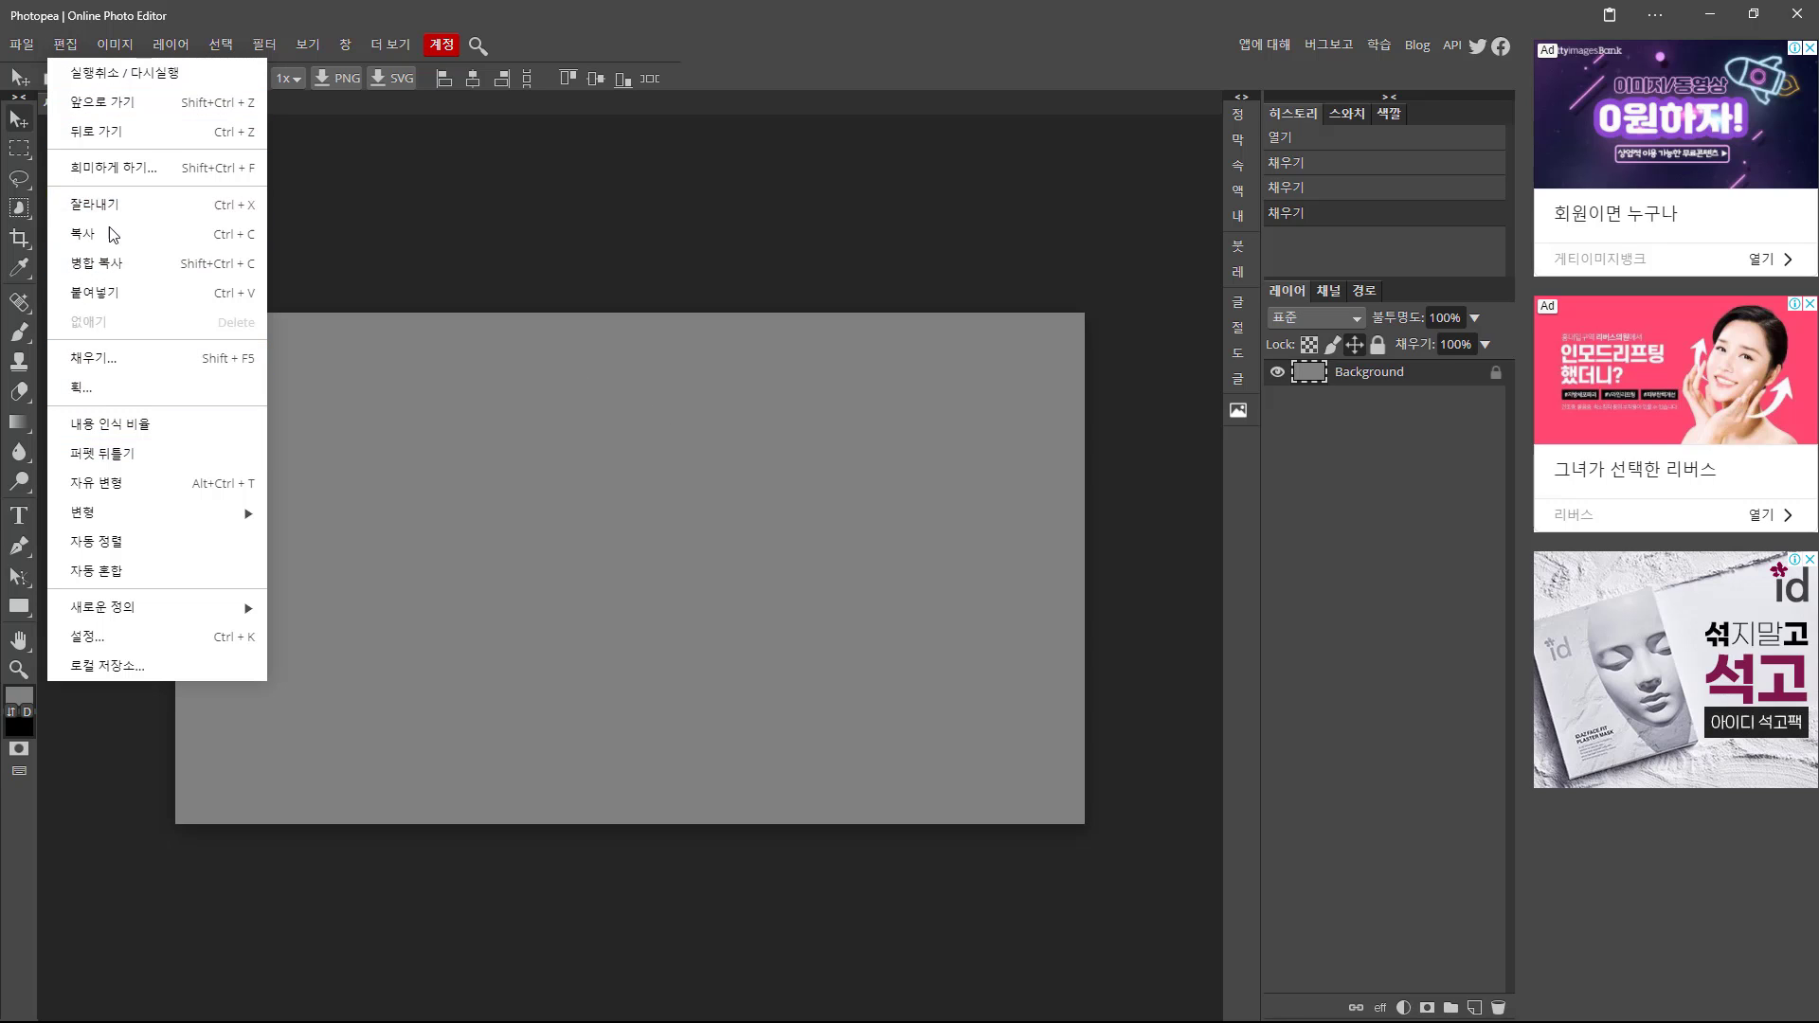
click(519, 238)
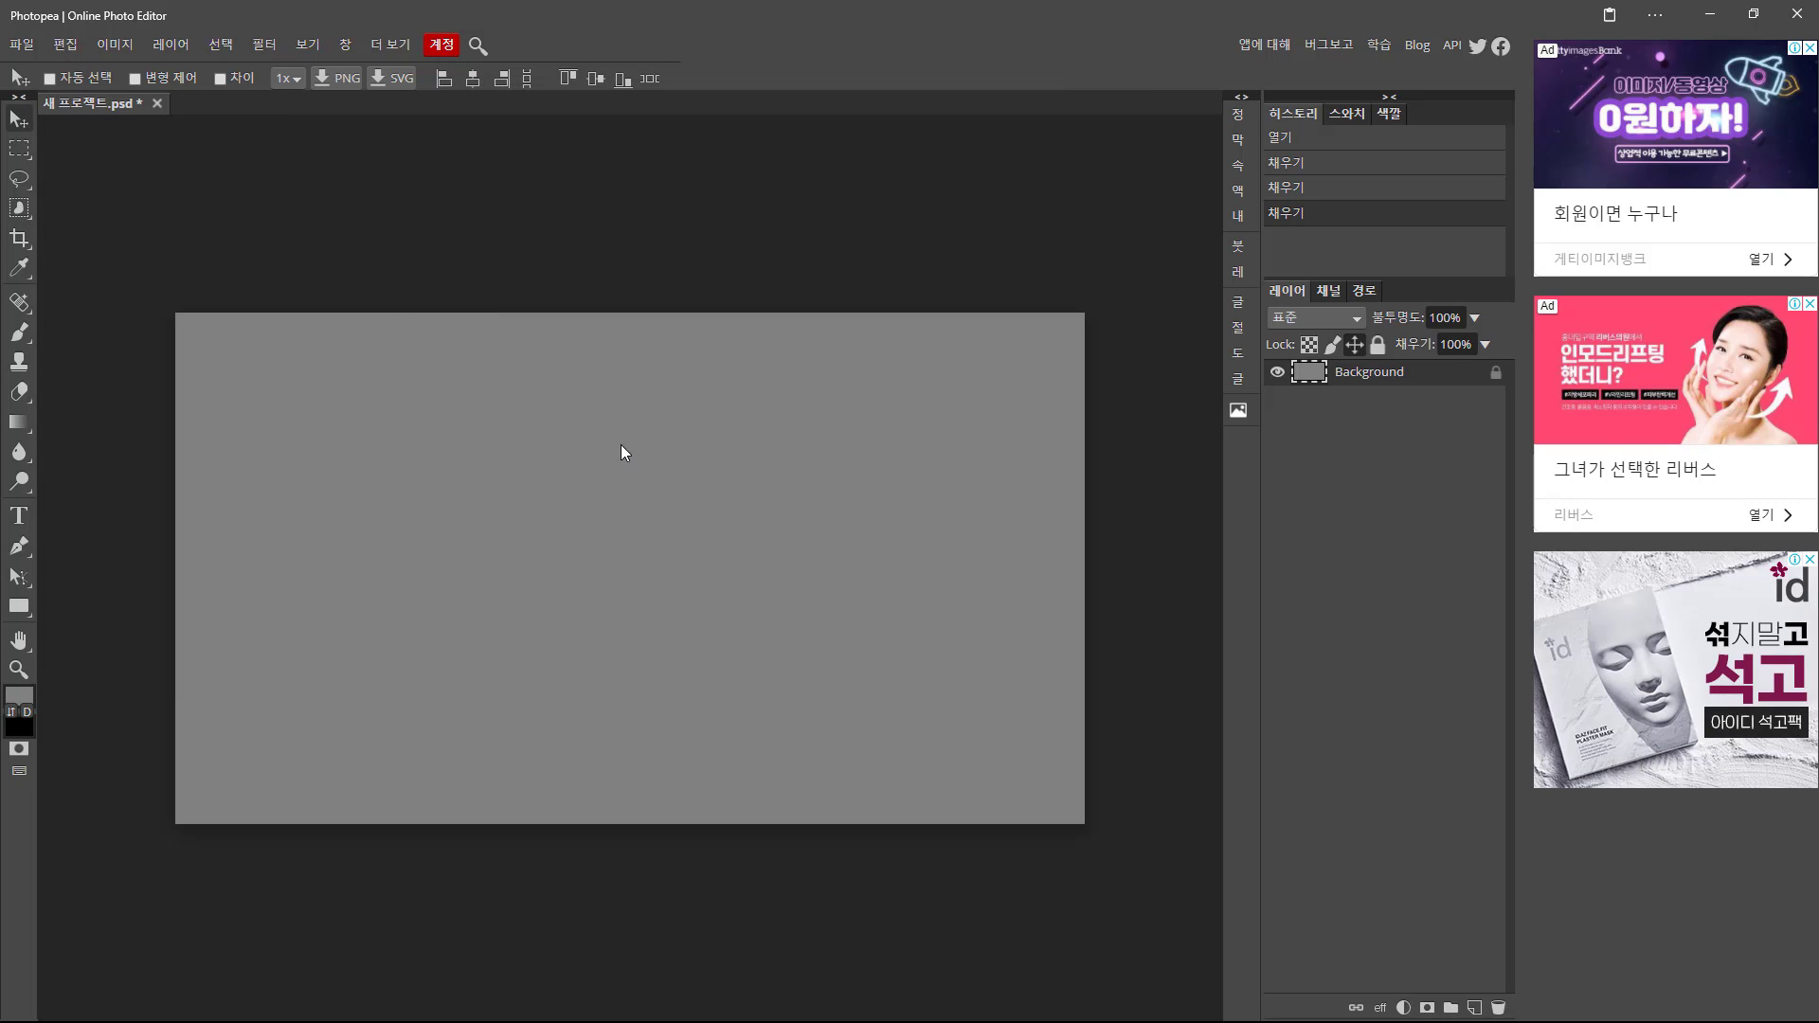
click(601, 395)
Unlock the Background layer, move it up and to the right on the canvas, and undo the move.
click(1494, 372)
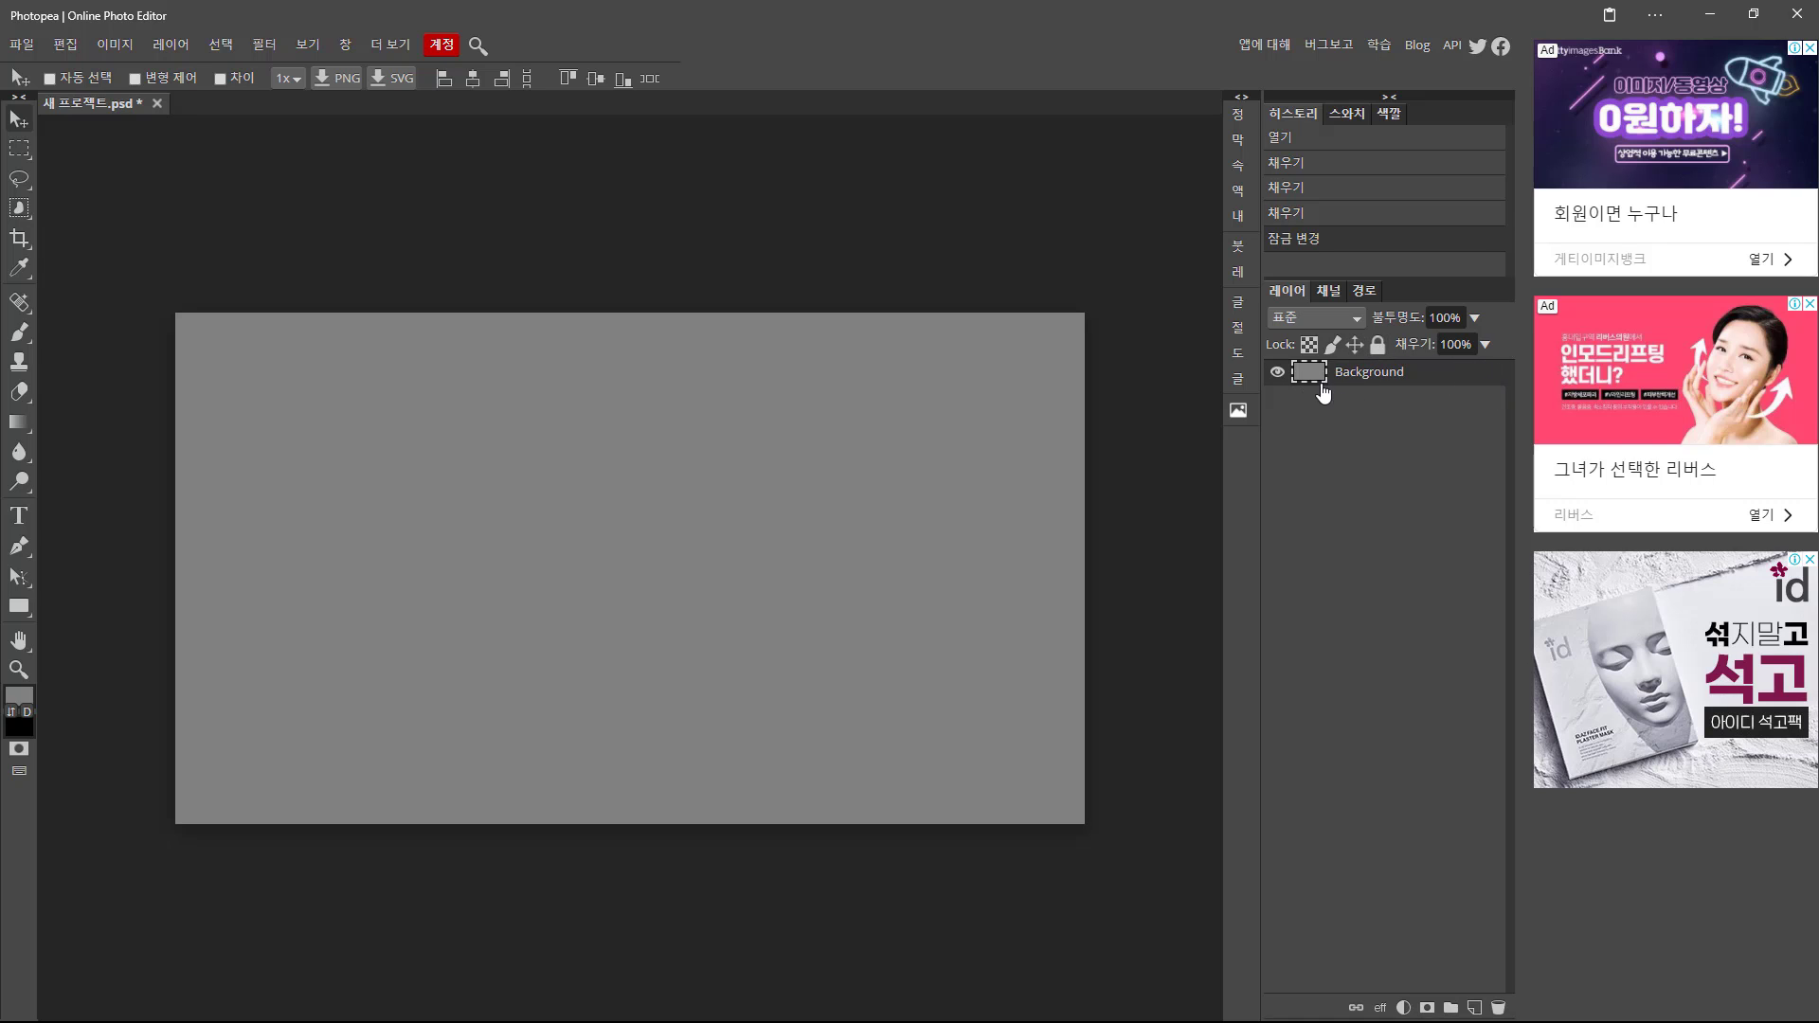
drag(623, 390, 796, 283)
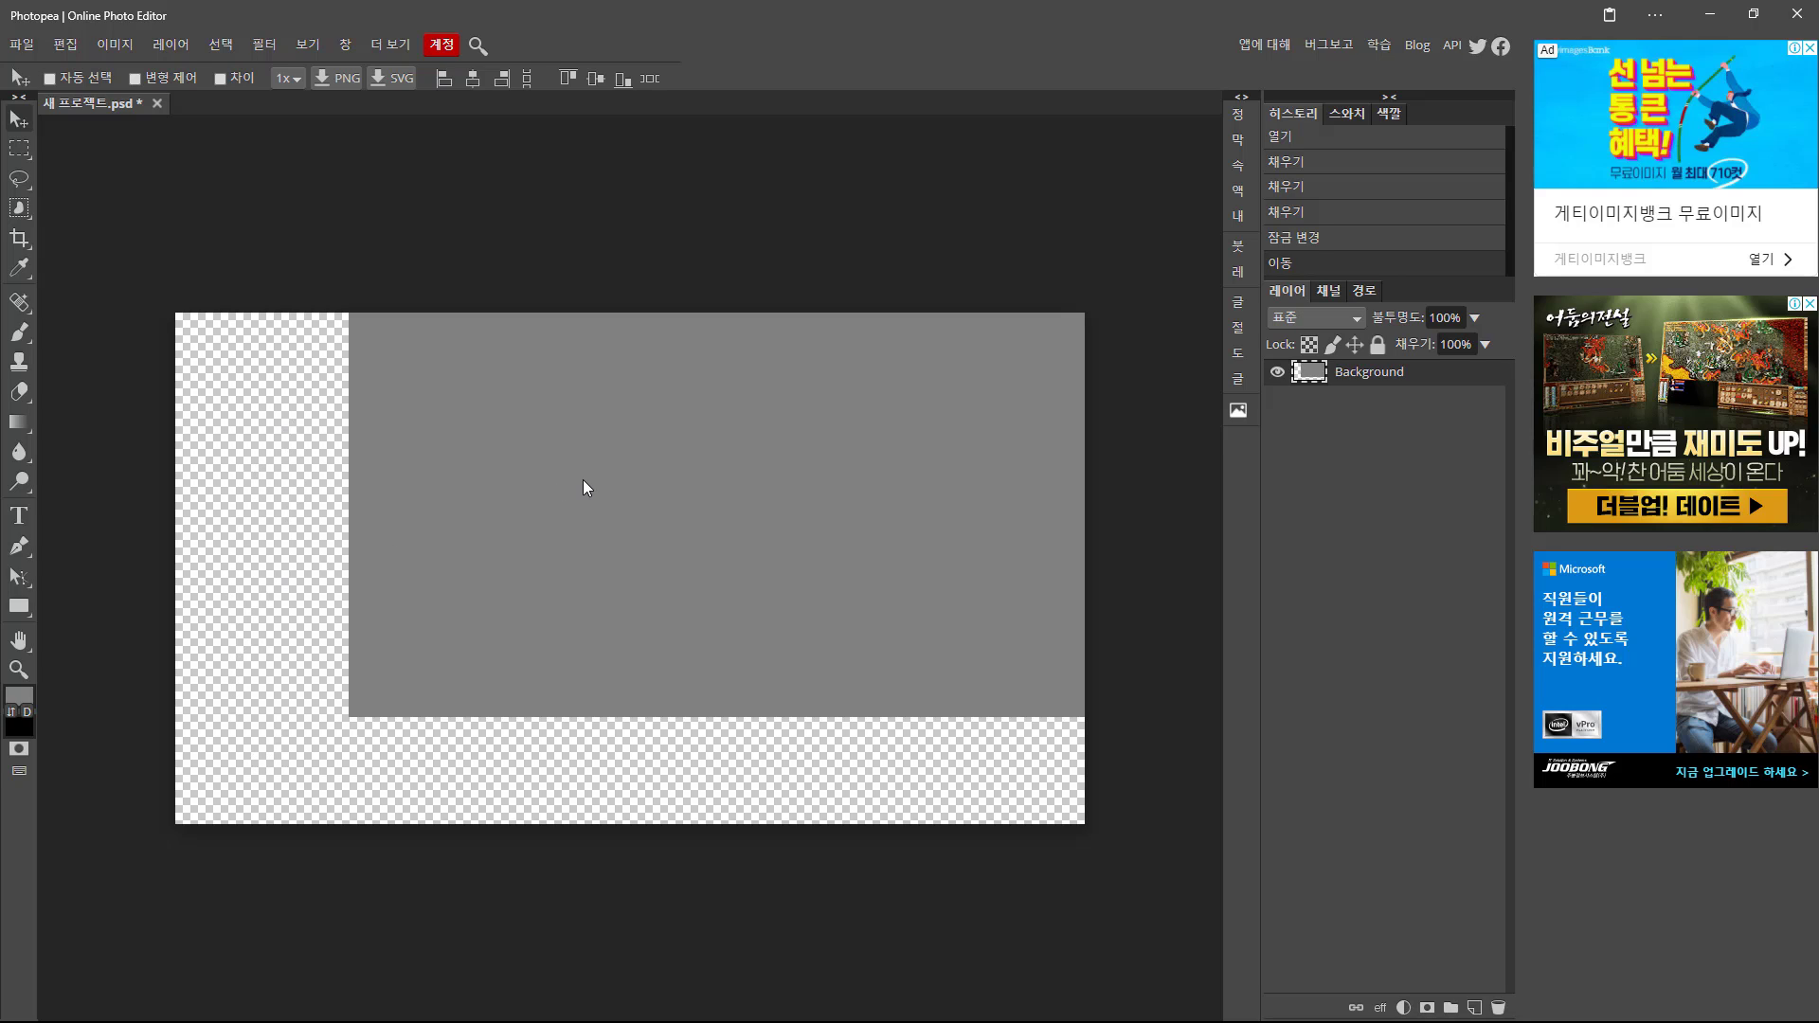
key(ctrl+z)
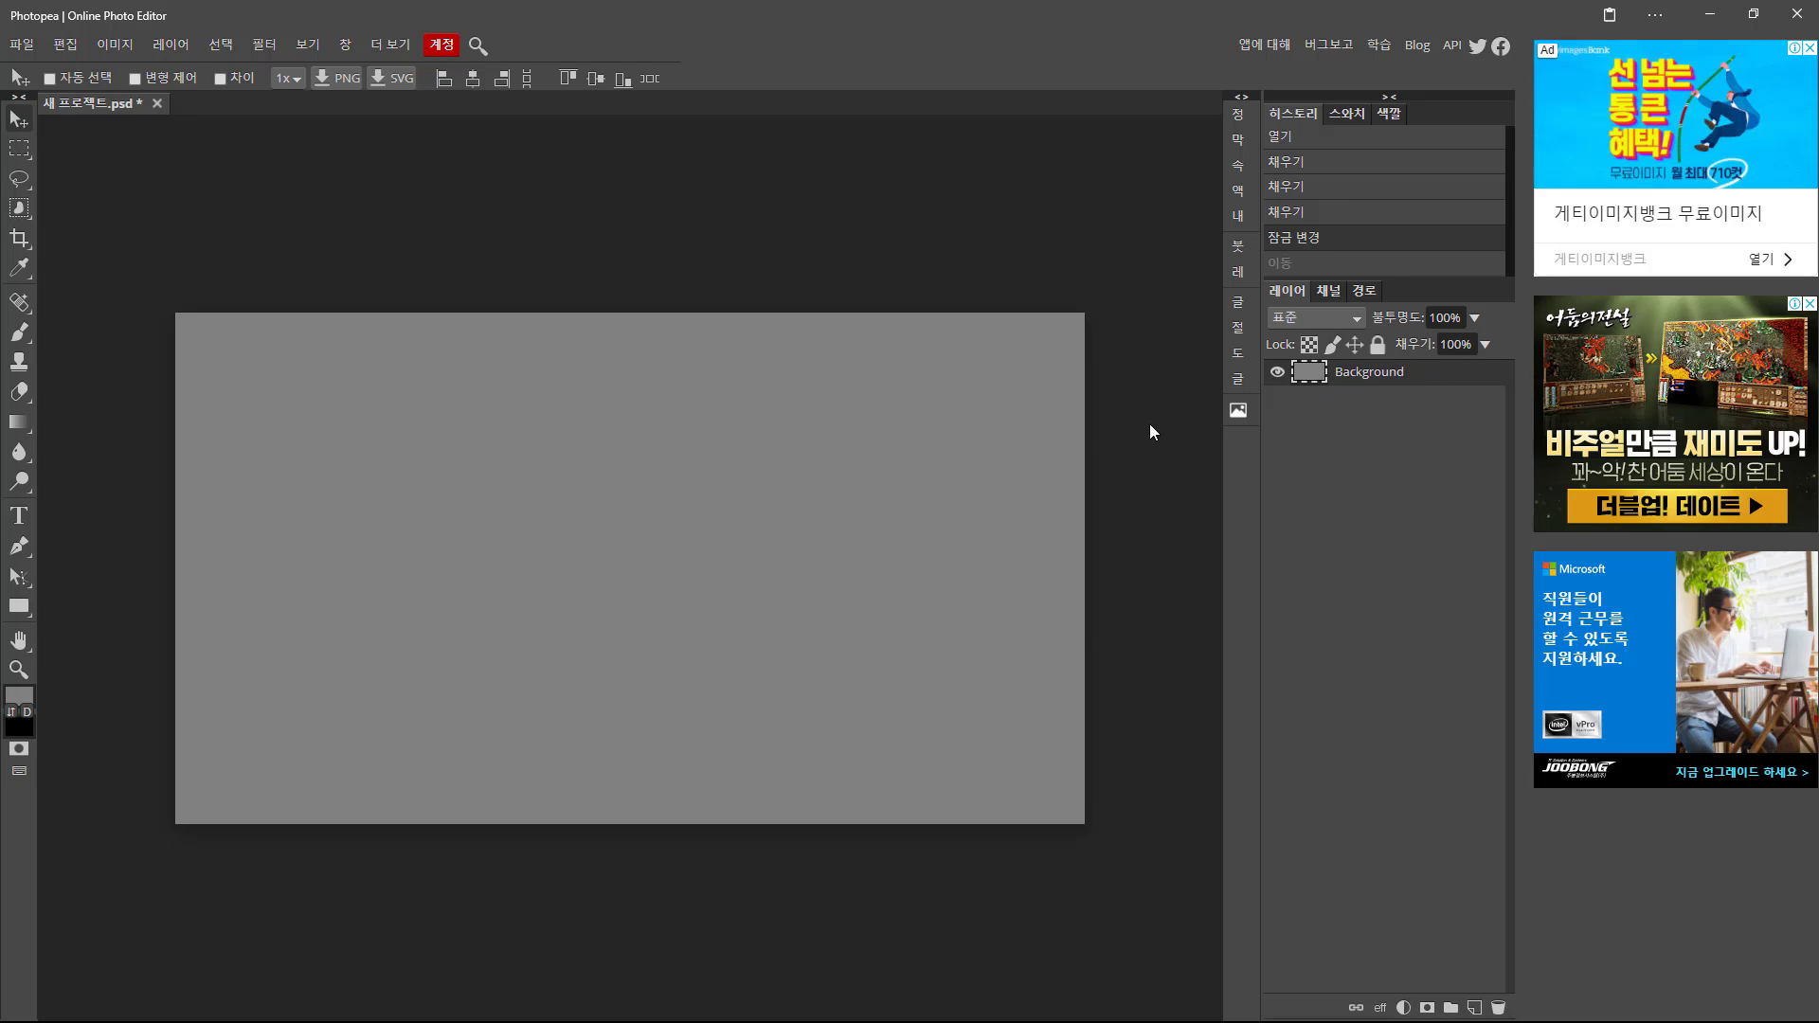
Lock the Background layer completely and try to move it on the canvas.
click(1378, 345)
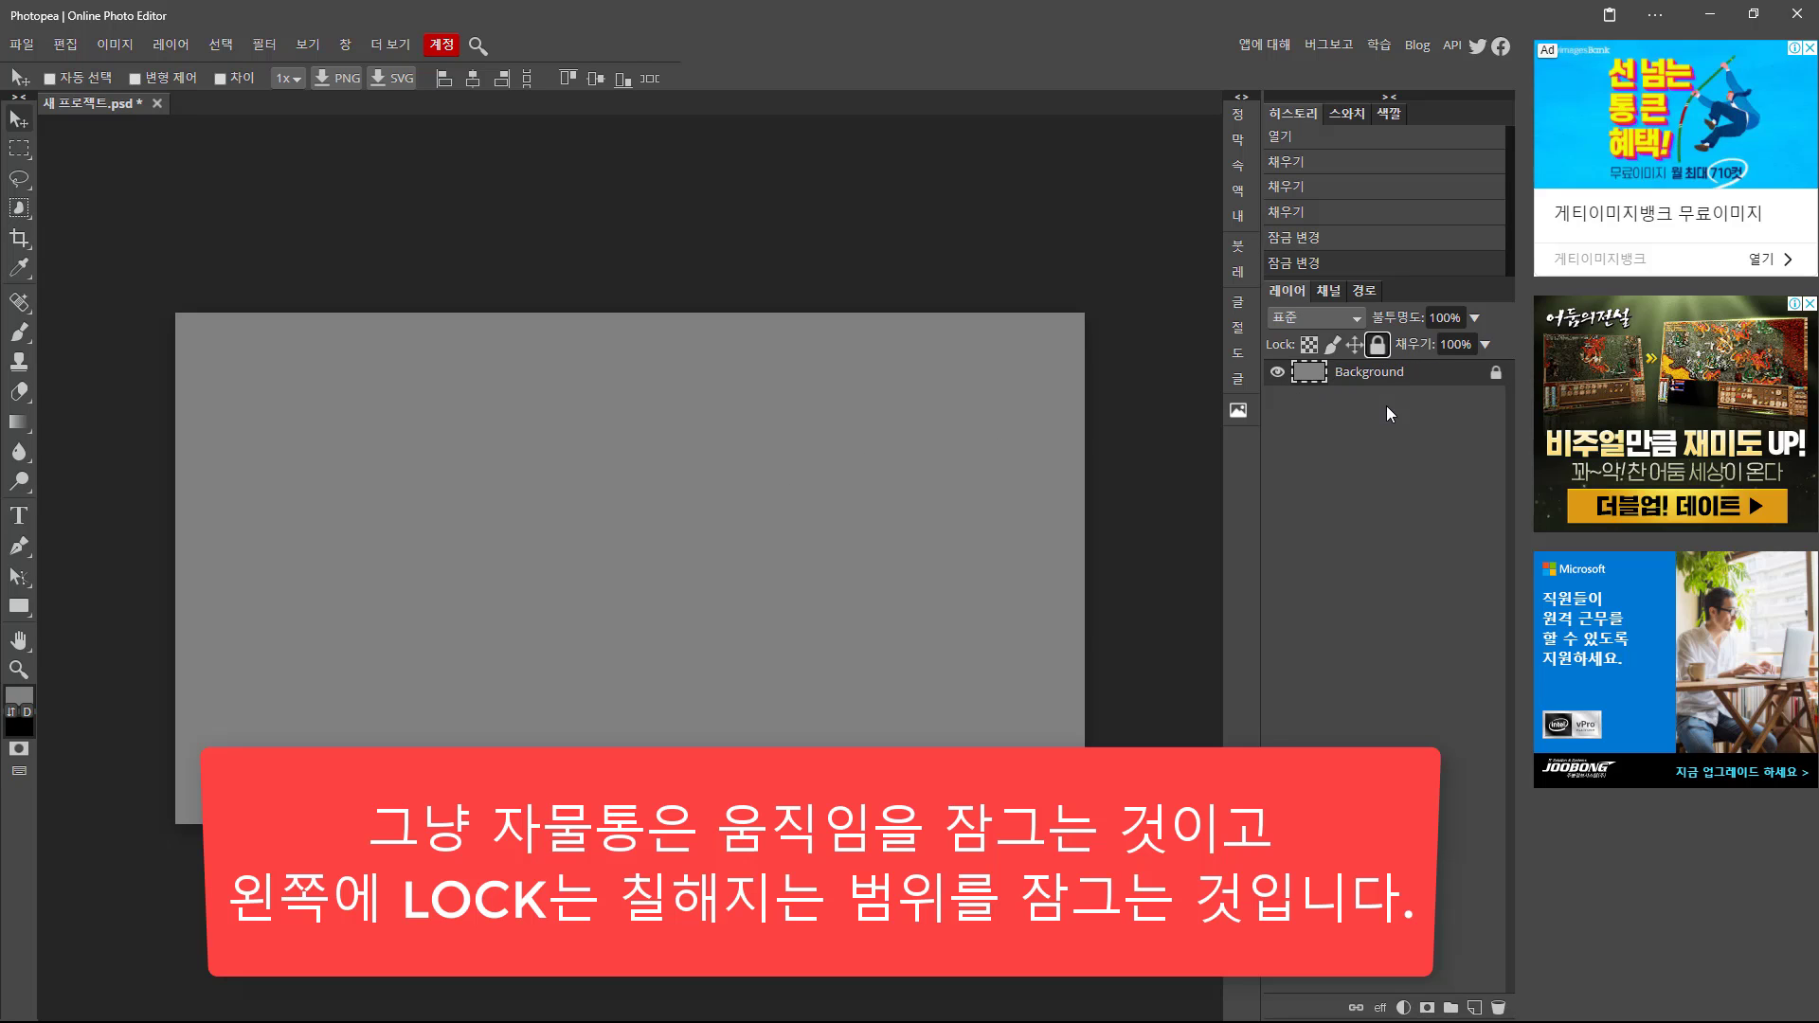
drag(550, 559, 709, 502)
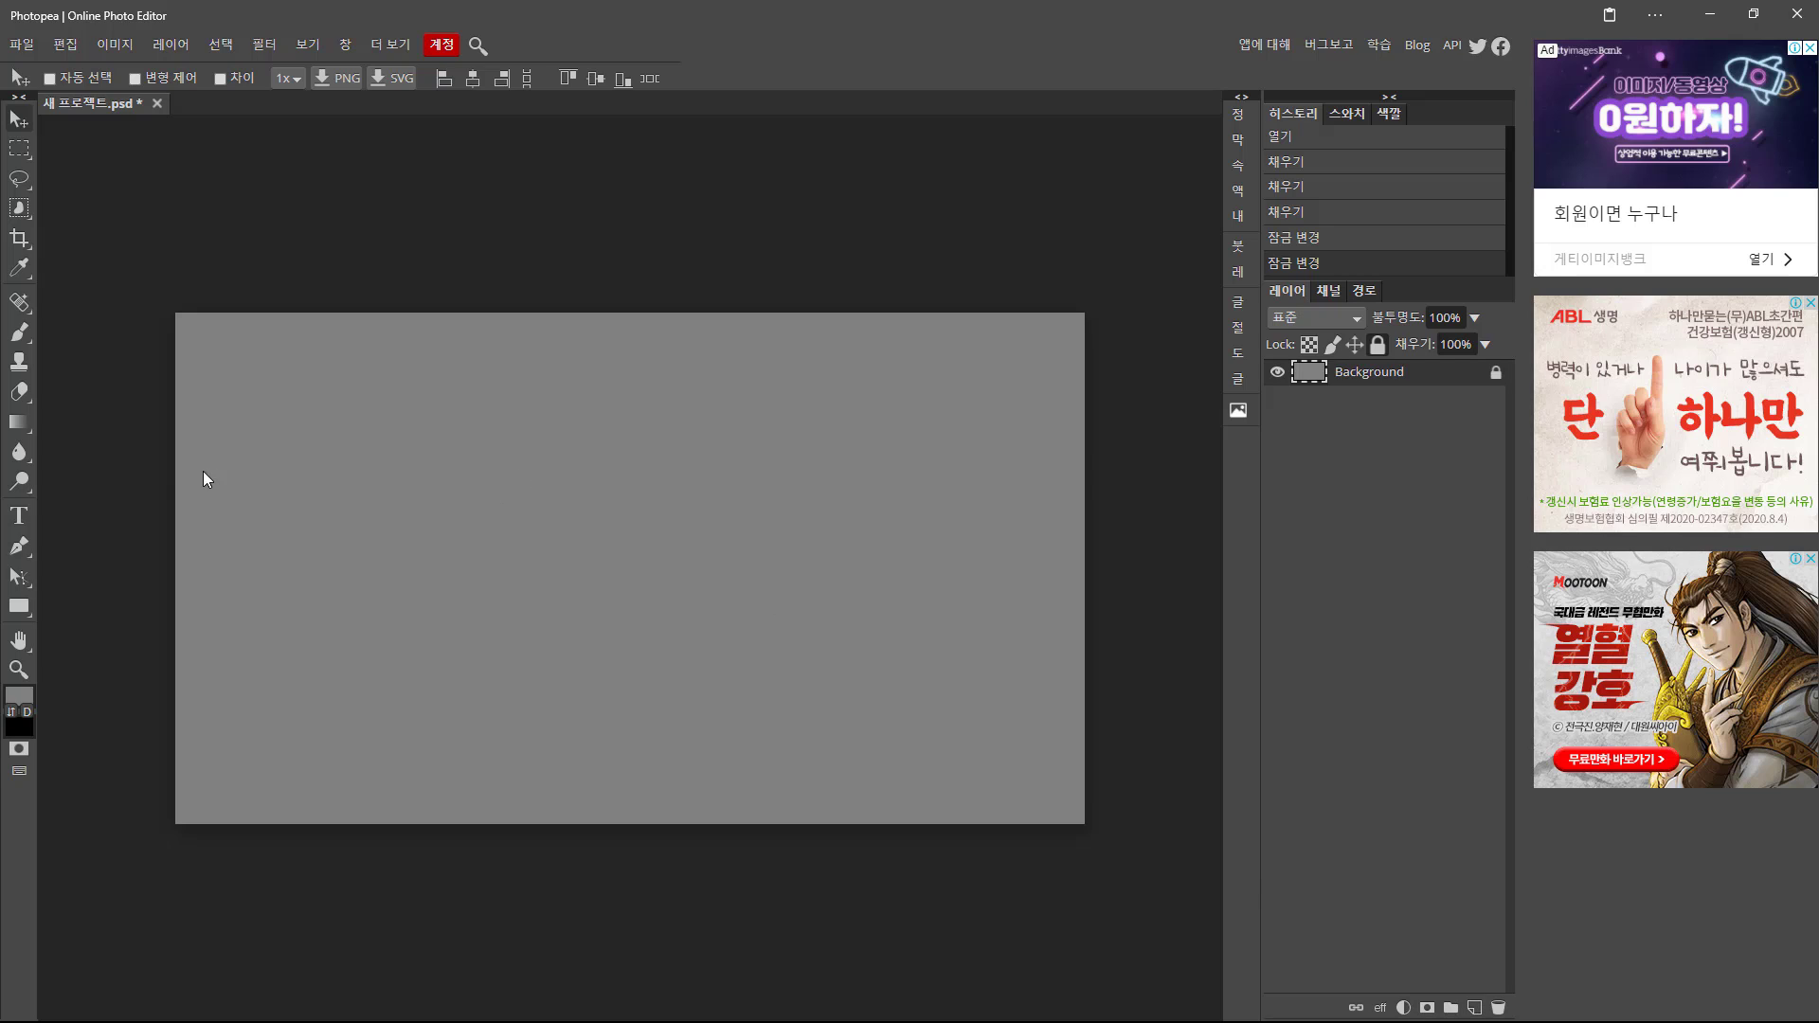
Add a text layer reading "아름다운 가을 입니다" in the upper left part of the canvas.
click(17, 516)
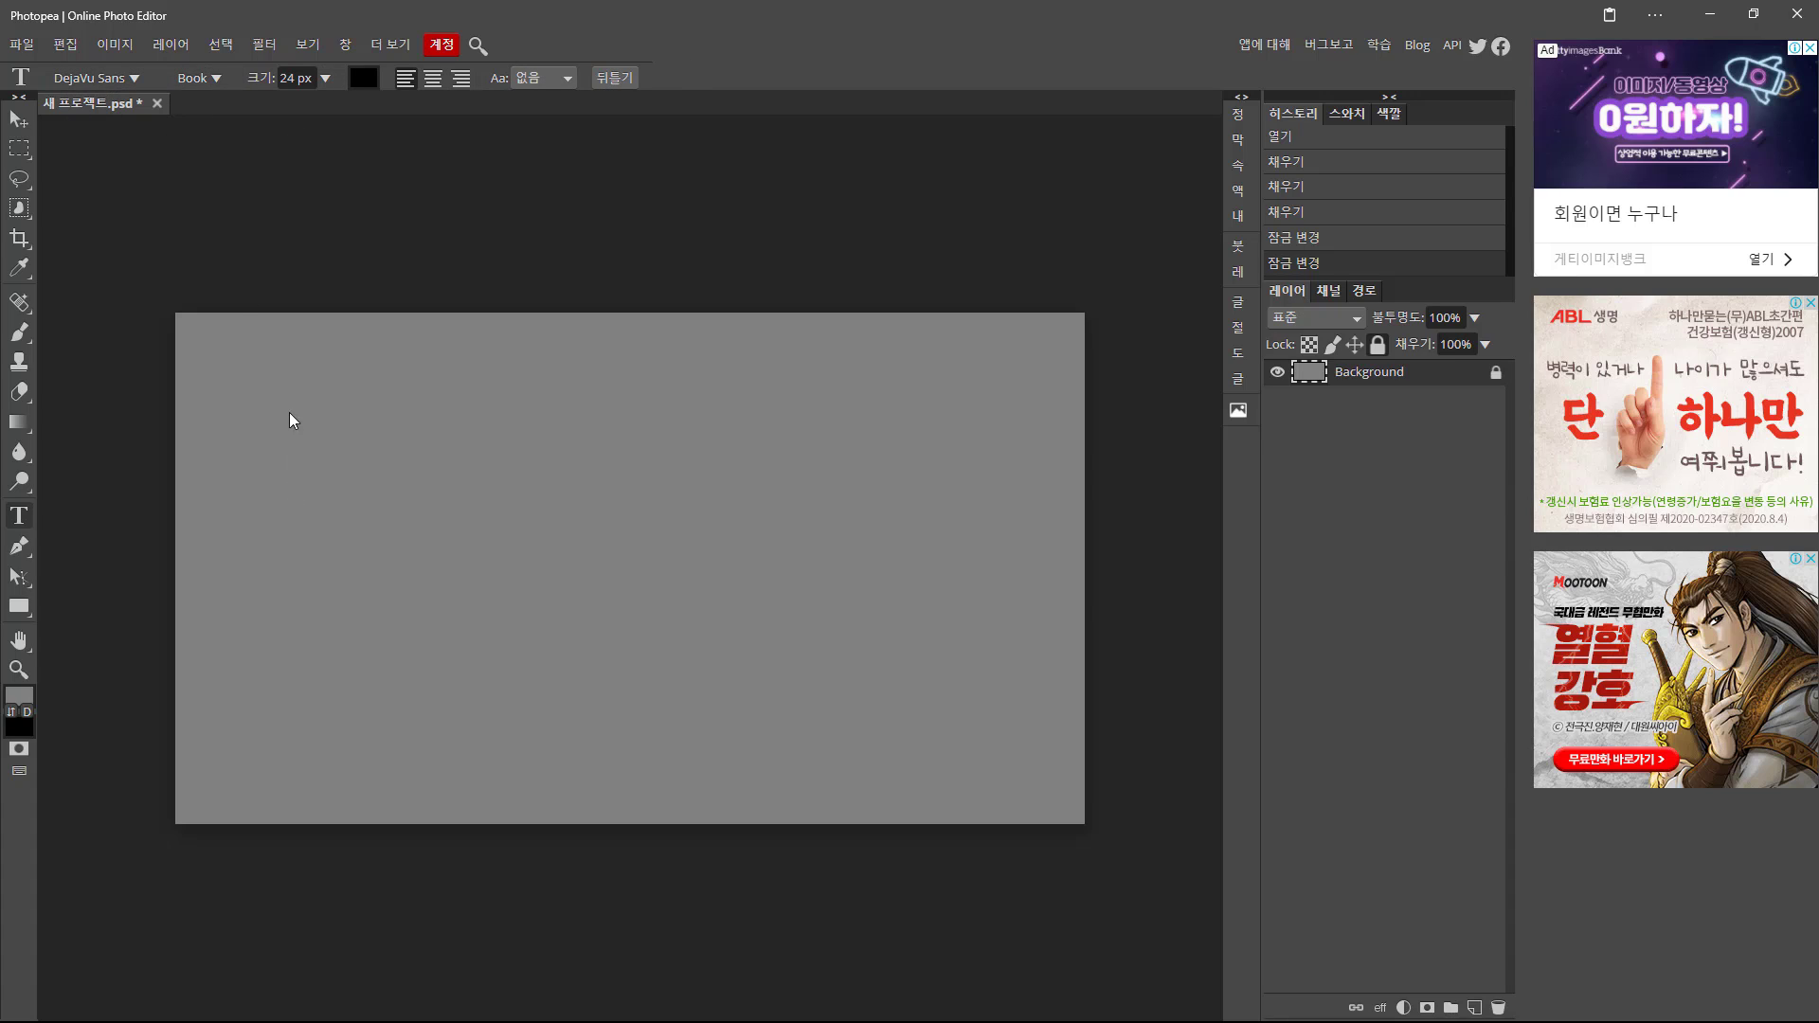
click(309, 447)
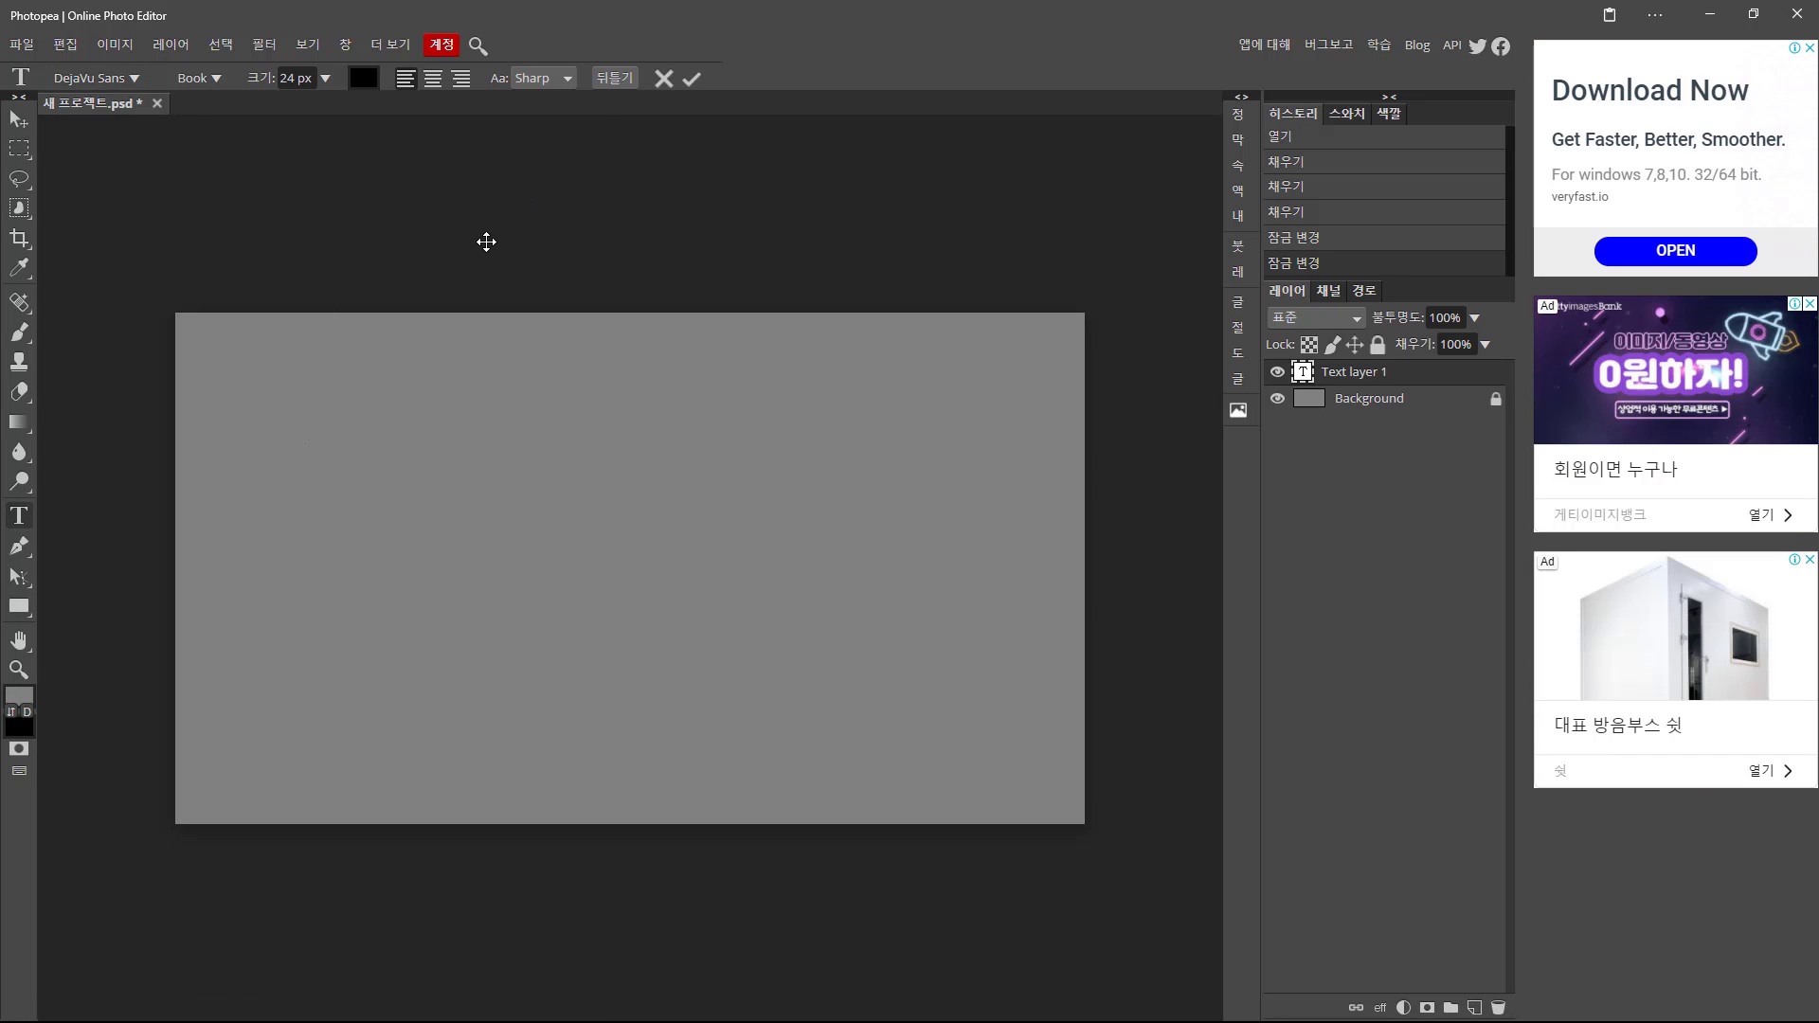
text(아름)
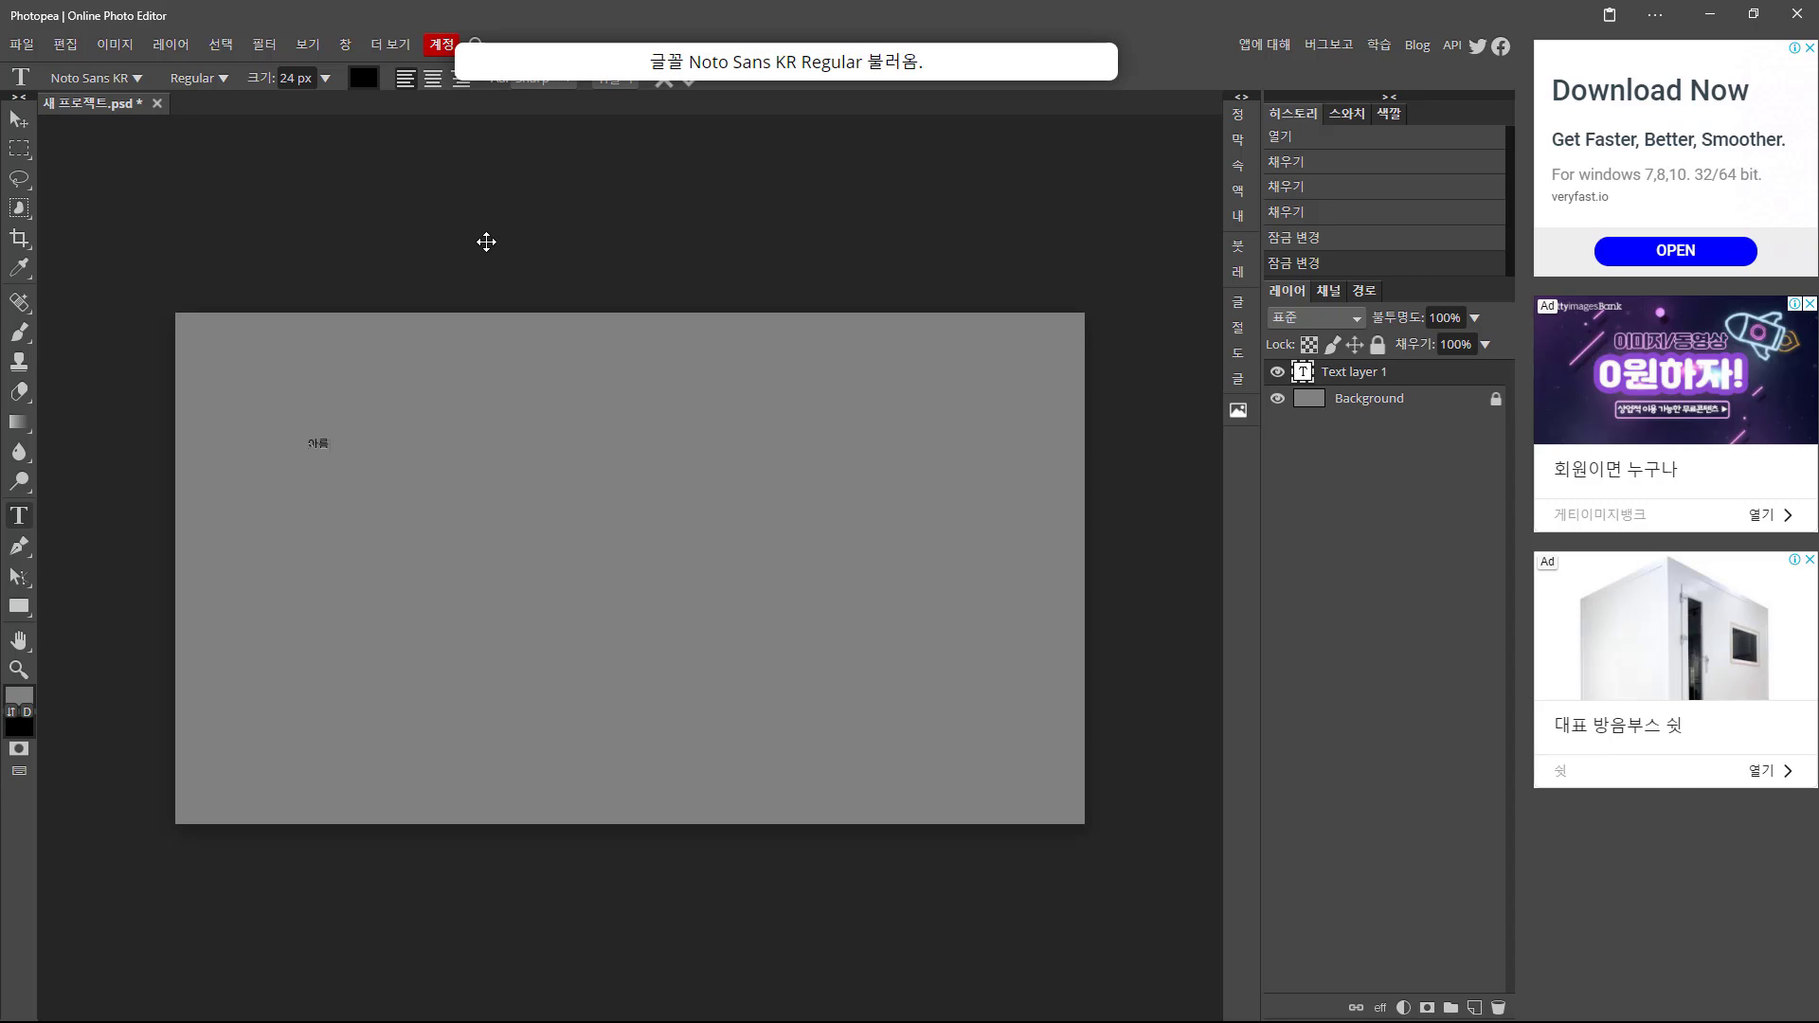
text(다운 가을 이)
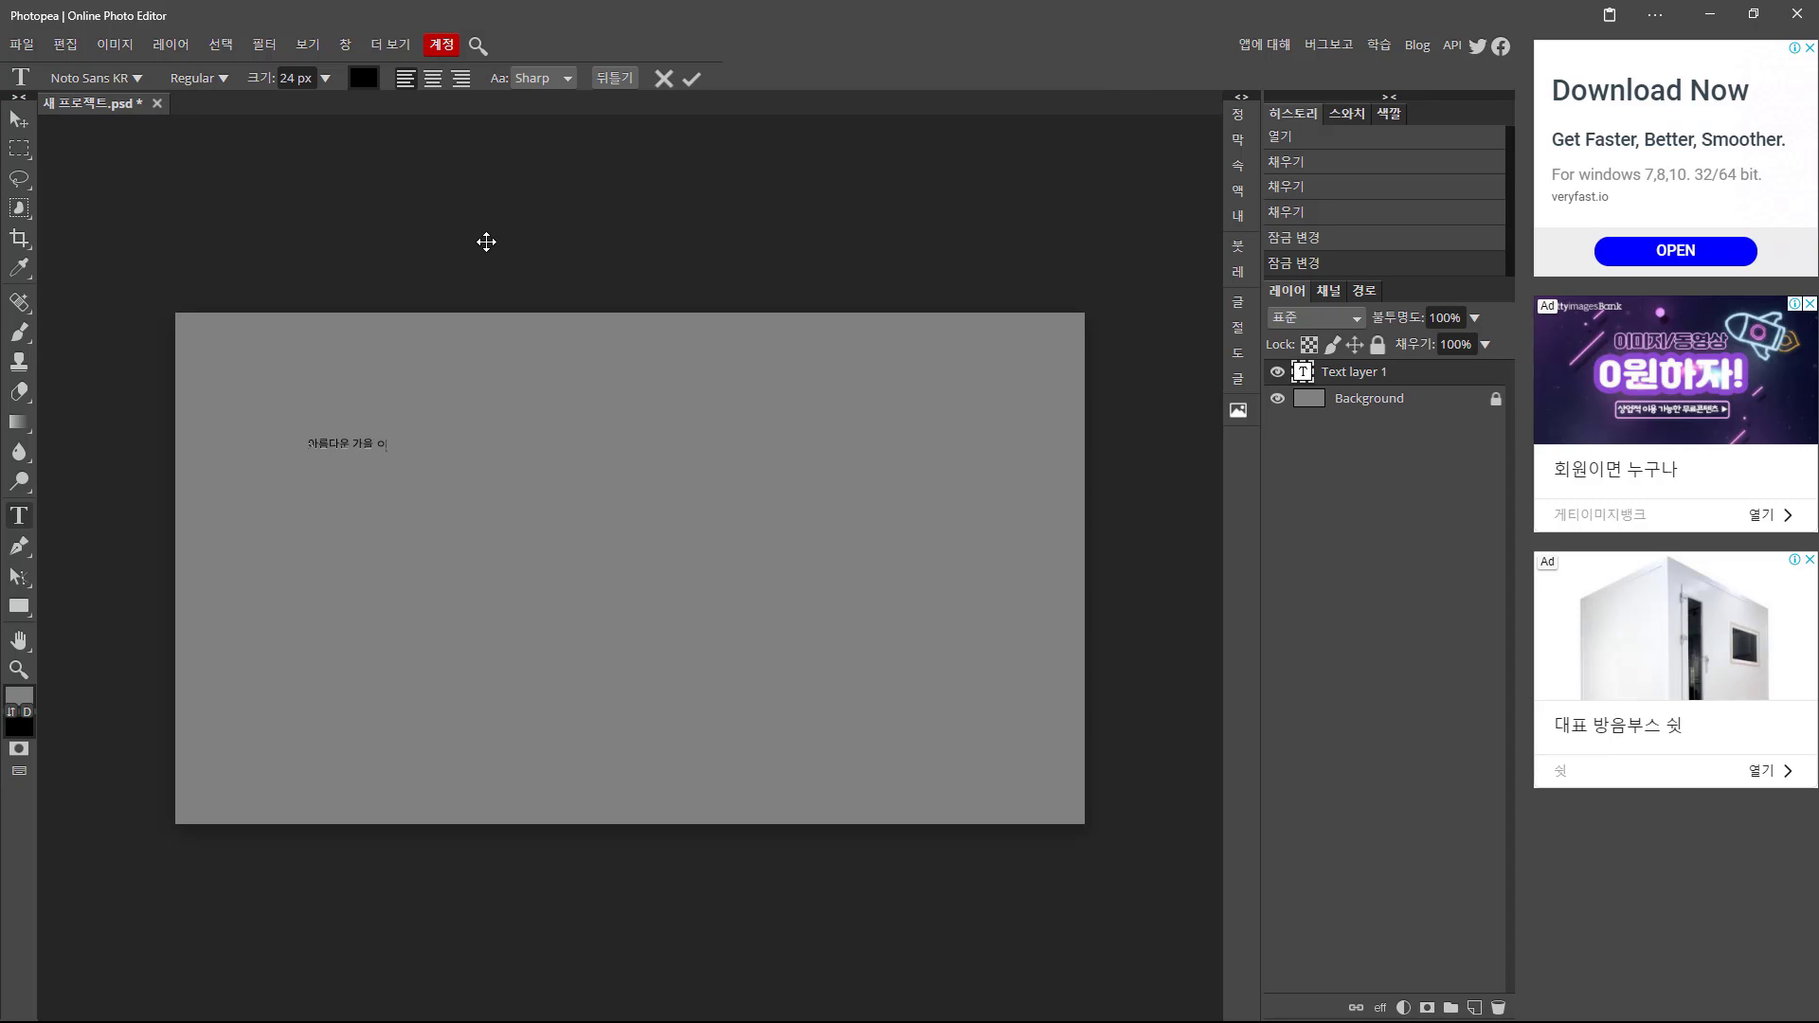
text(.)
Set the size of the whole "아름다운 가을 입니다" text to 100 px.
drag(407, 442, 318, 441)
click(324, 79)
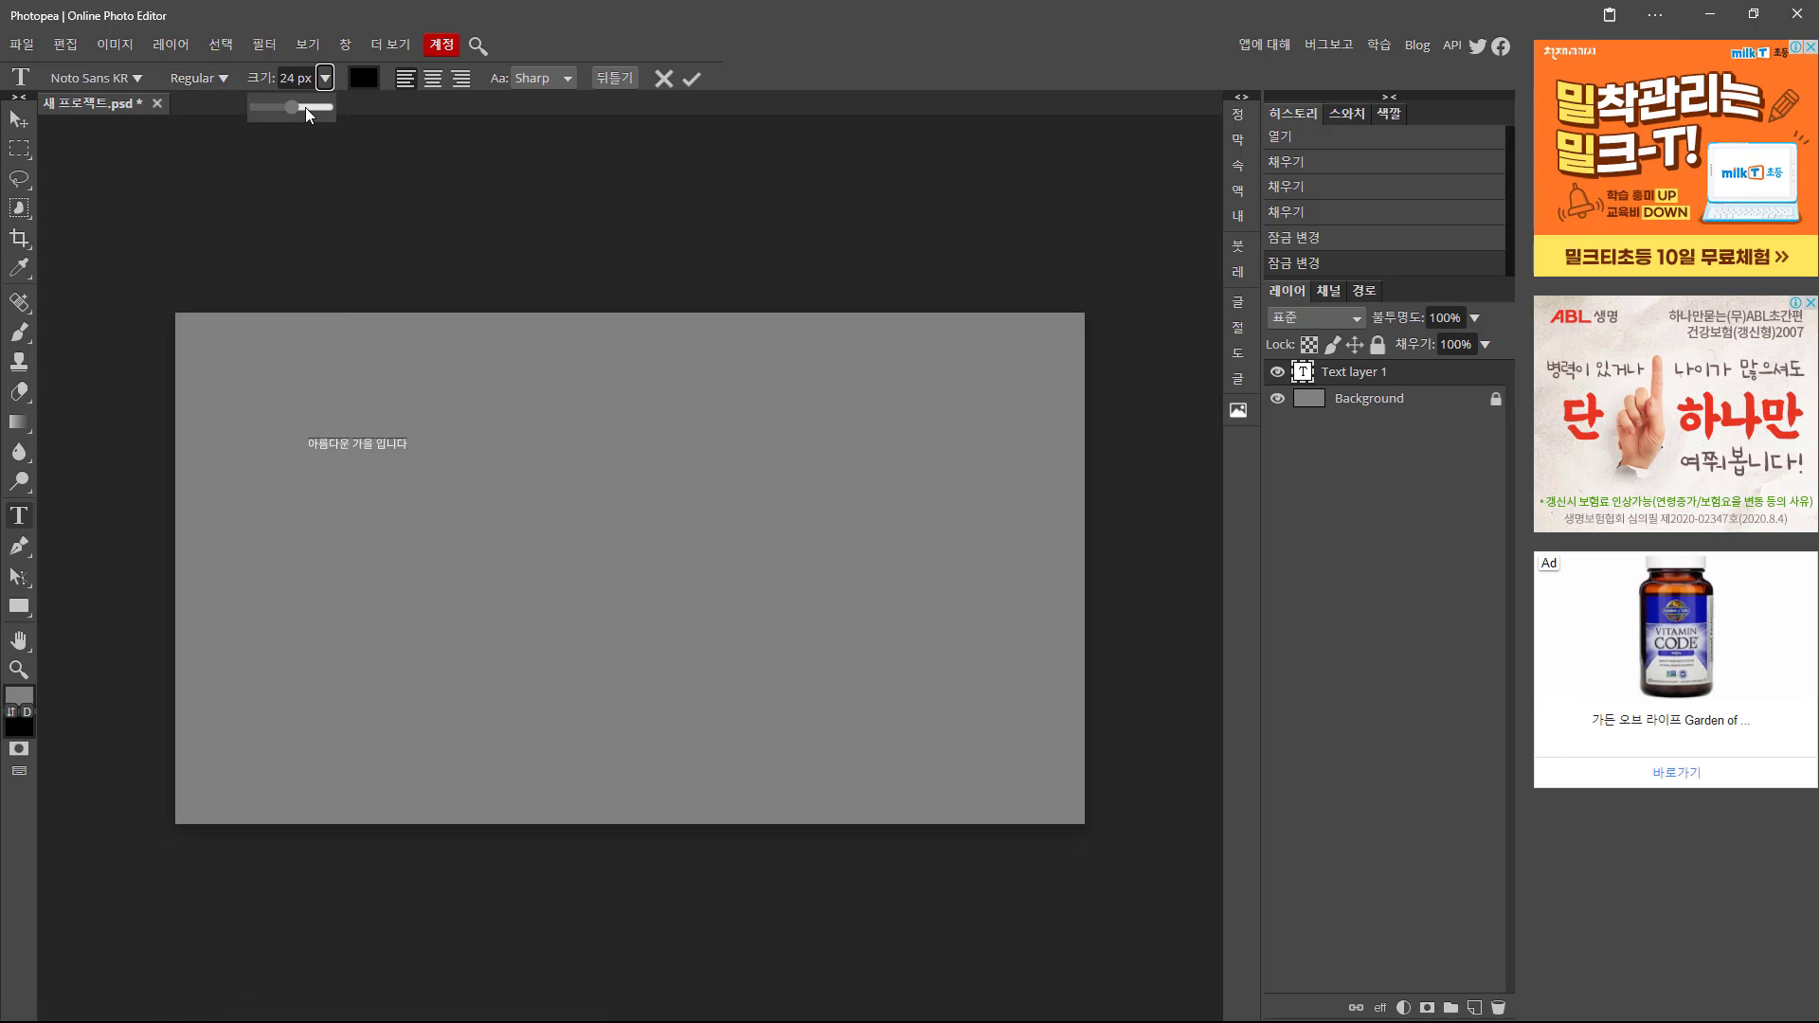
drag(305, 106, 310, 108)
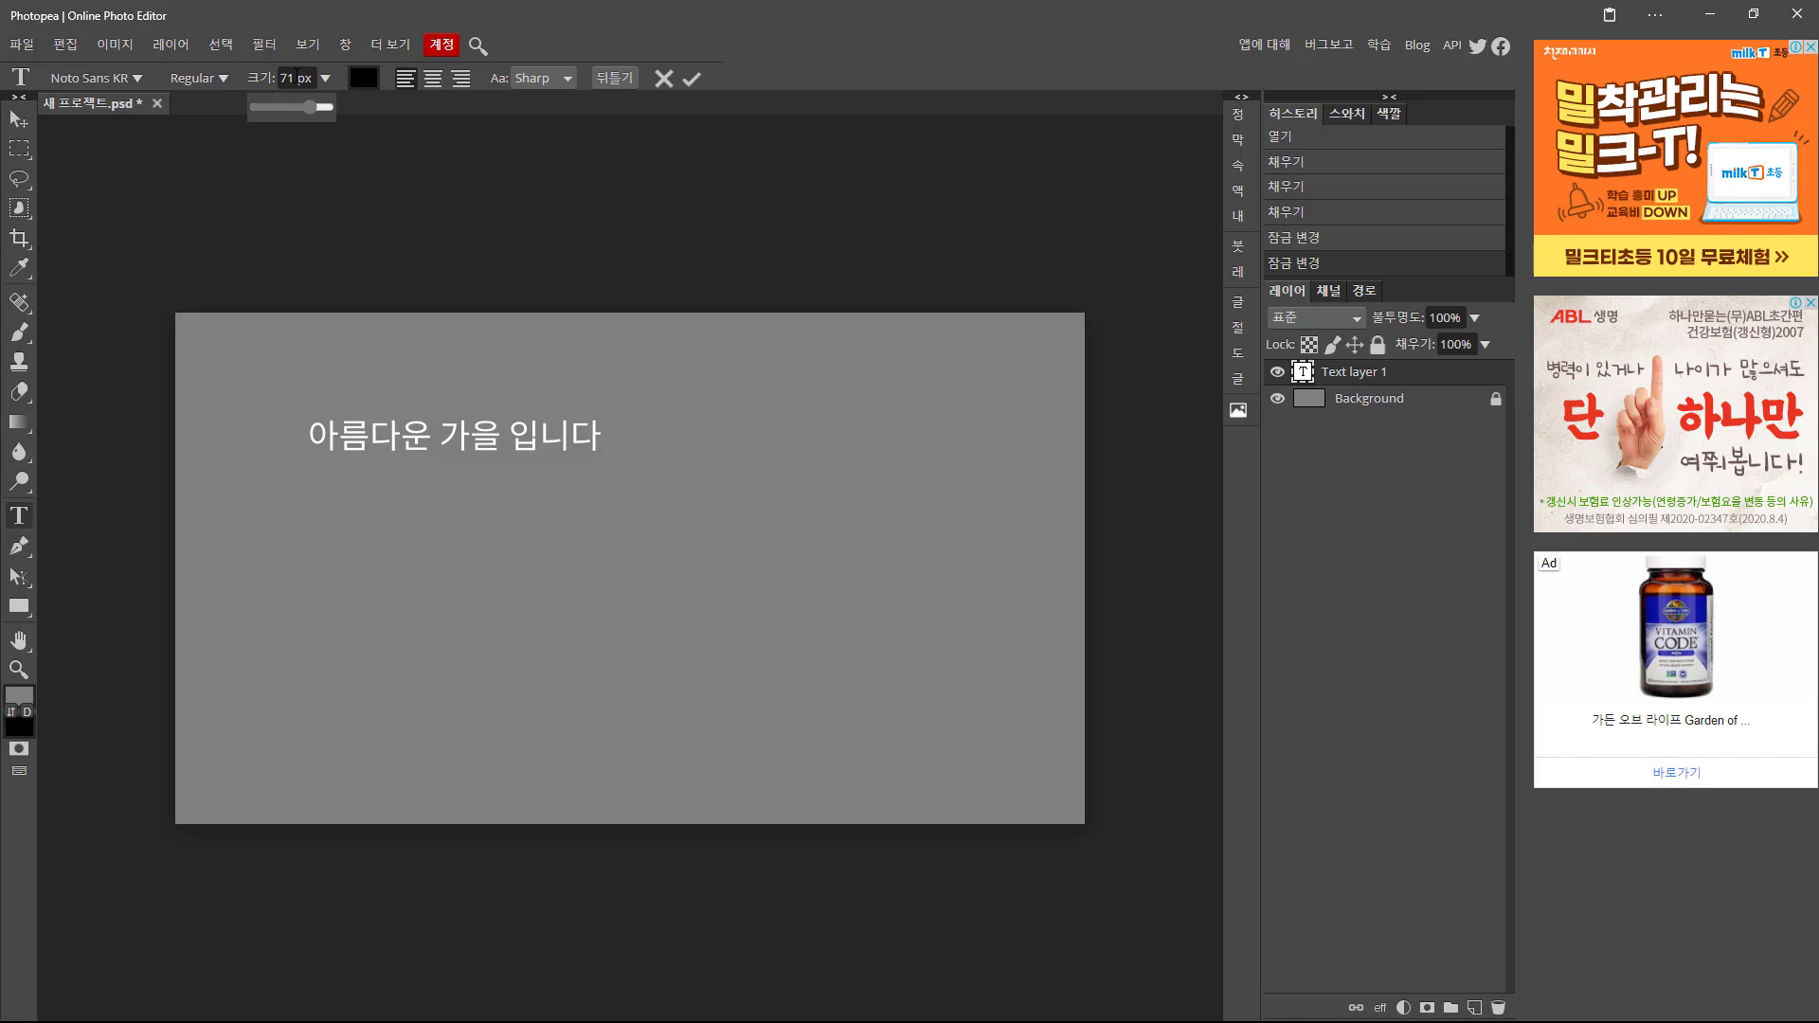
click(279, 79)
text(100)
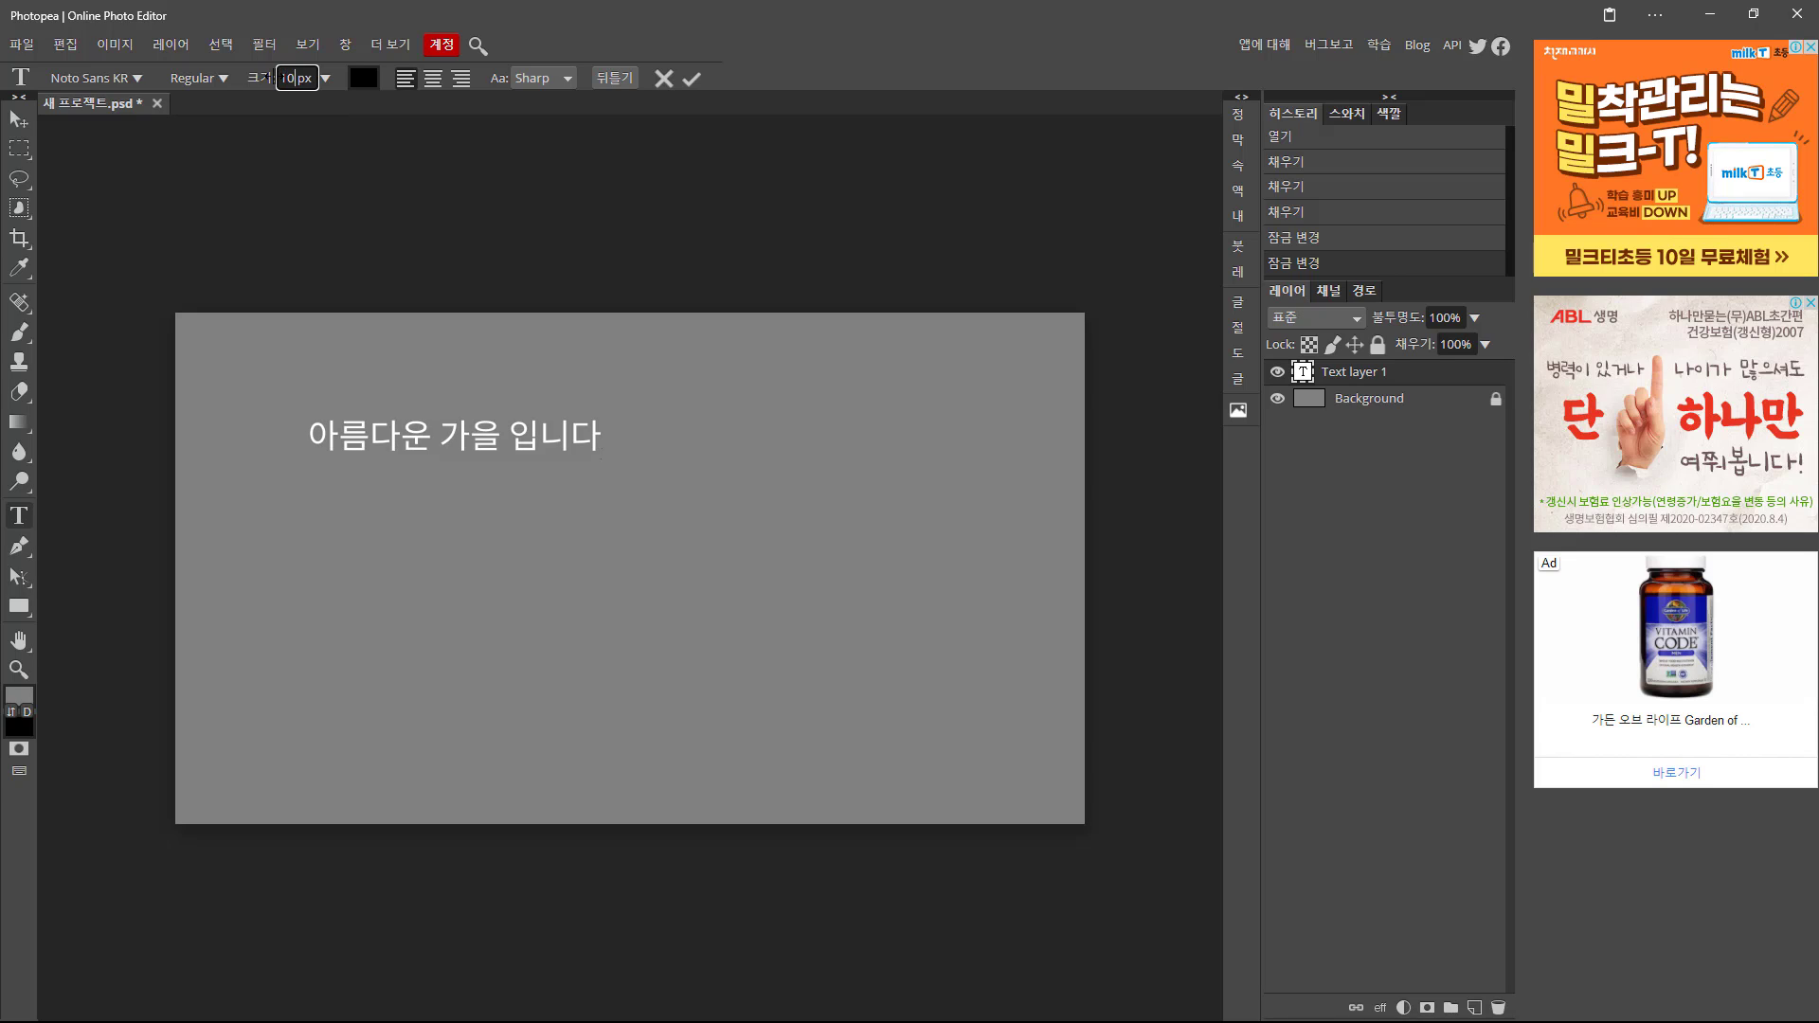
key(Return)
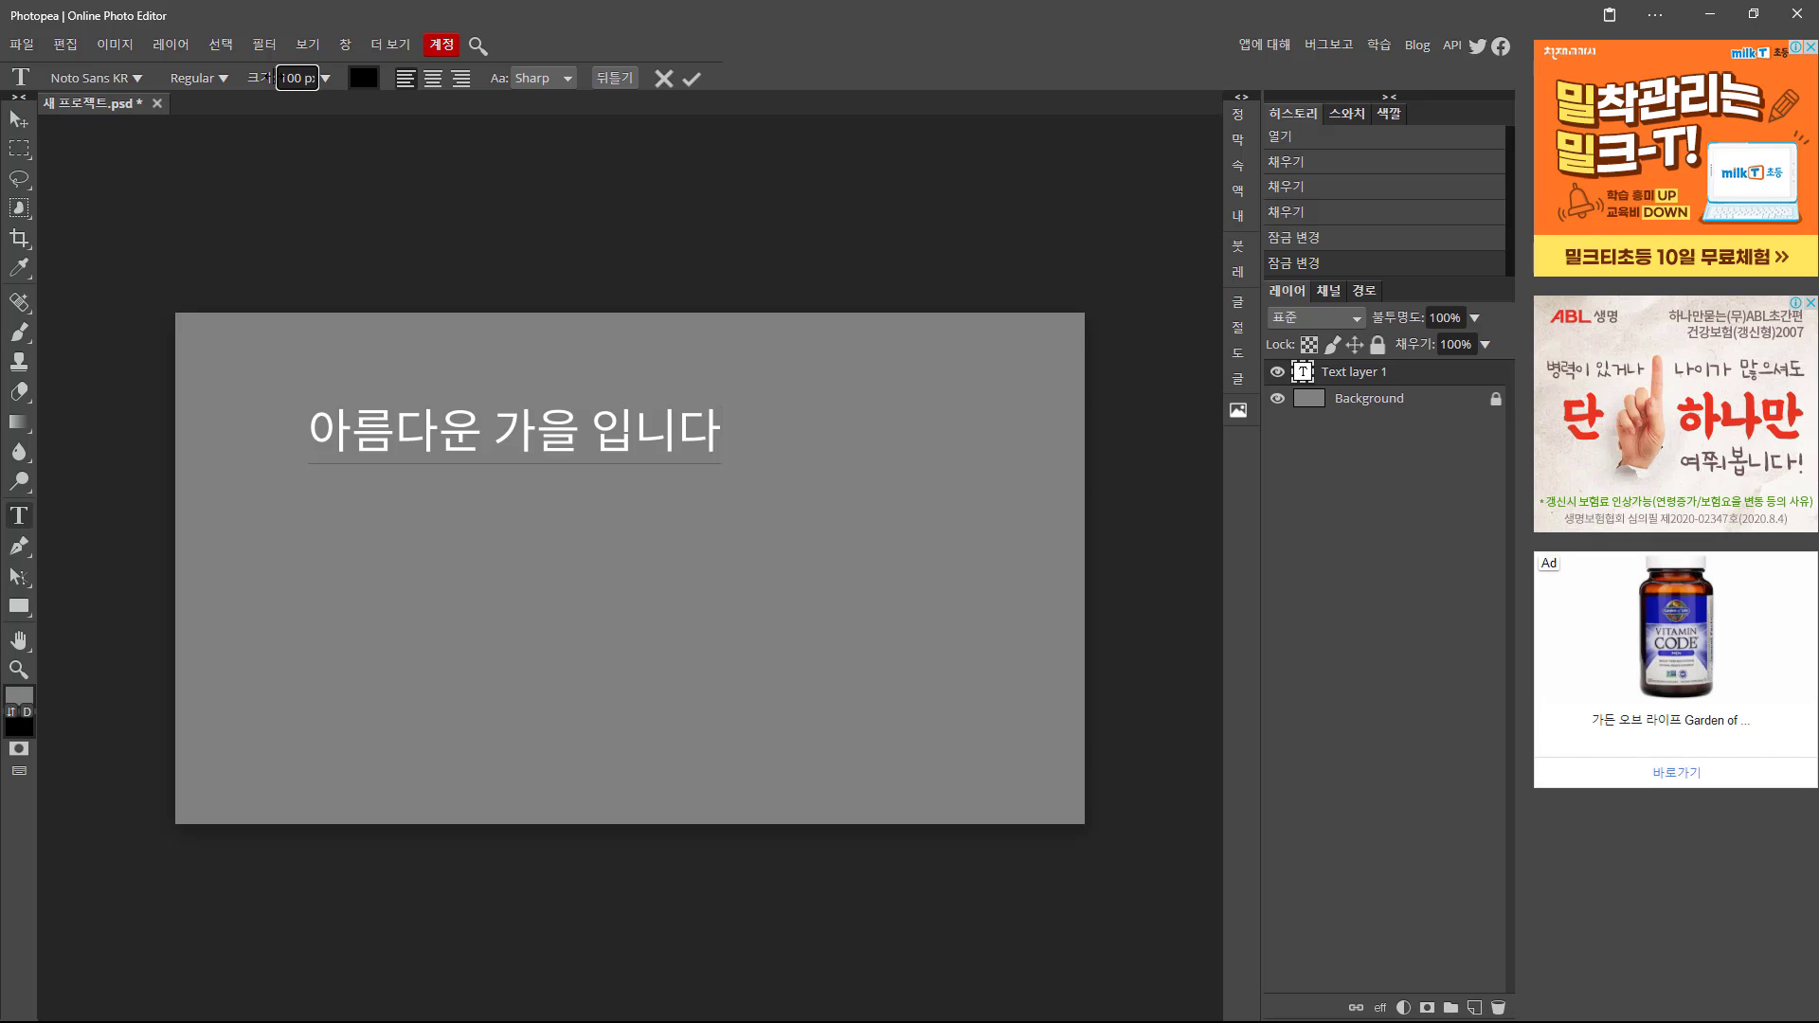
Filter the font list to Hangul fonts and apply TmonMonsori to the selected text.
click(139, 80)
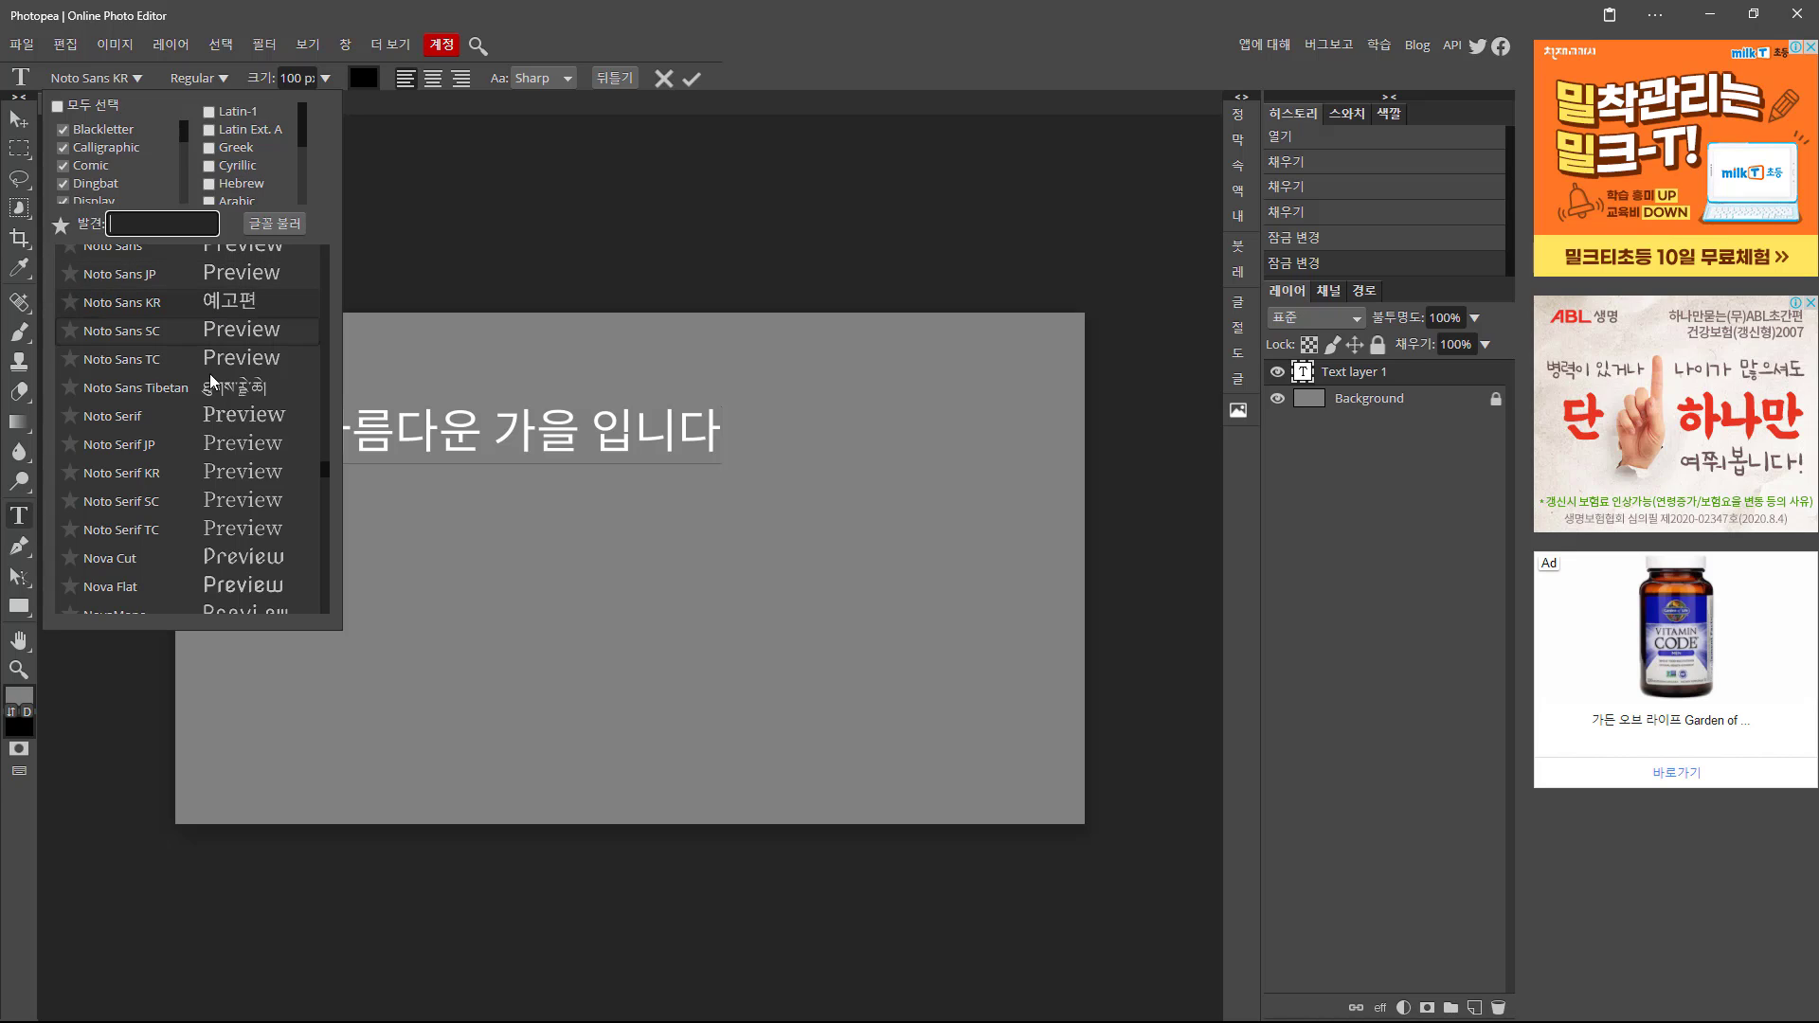
scroll(269, 138, down, 1)
scroll(267, 147, down, 1)
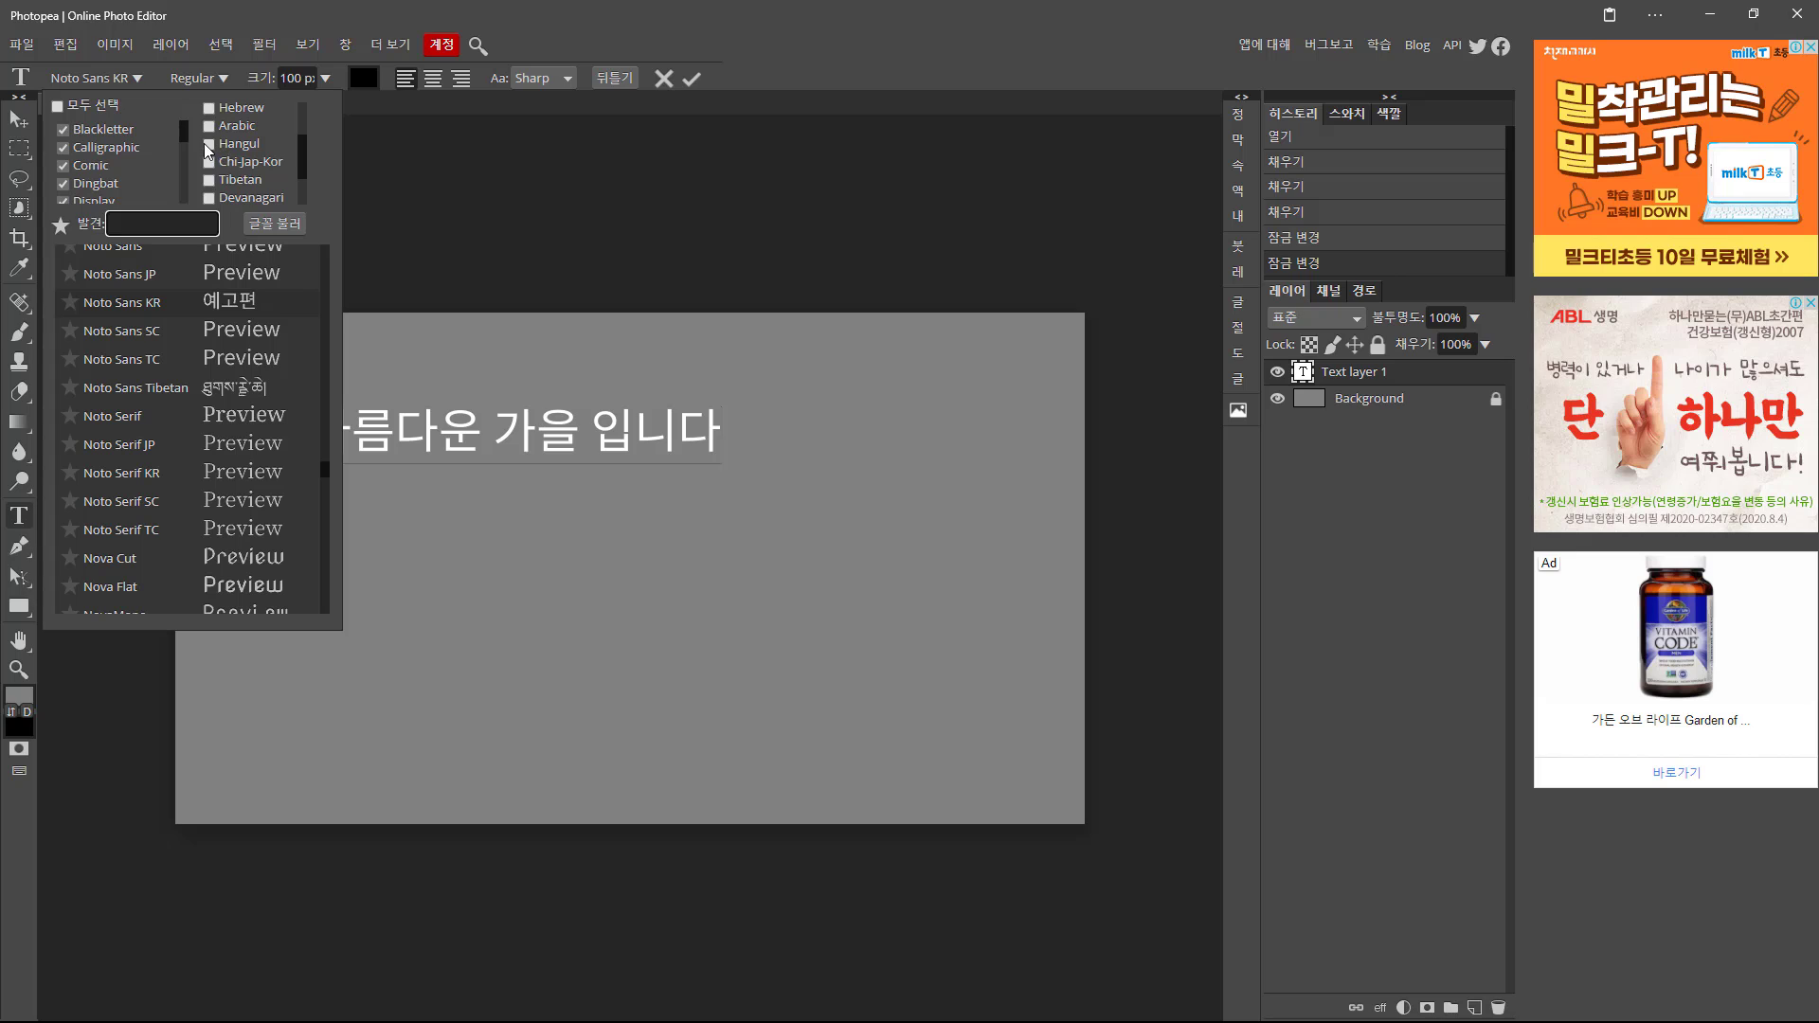
click(207, 145)
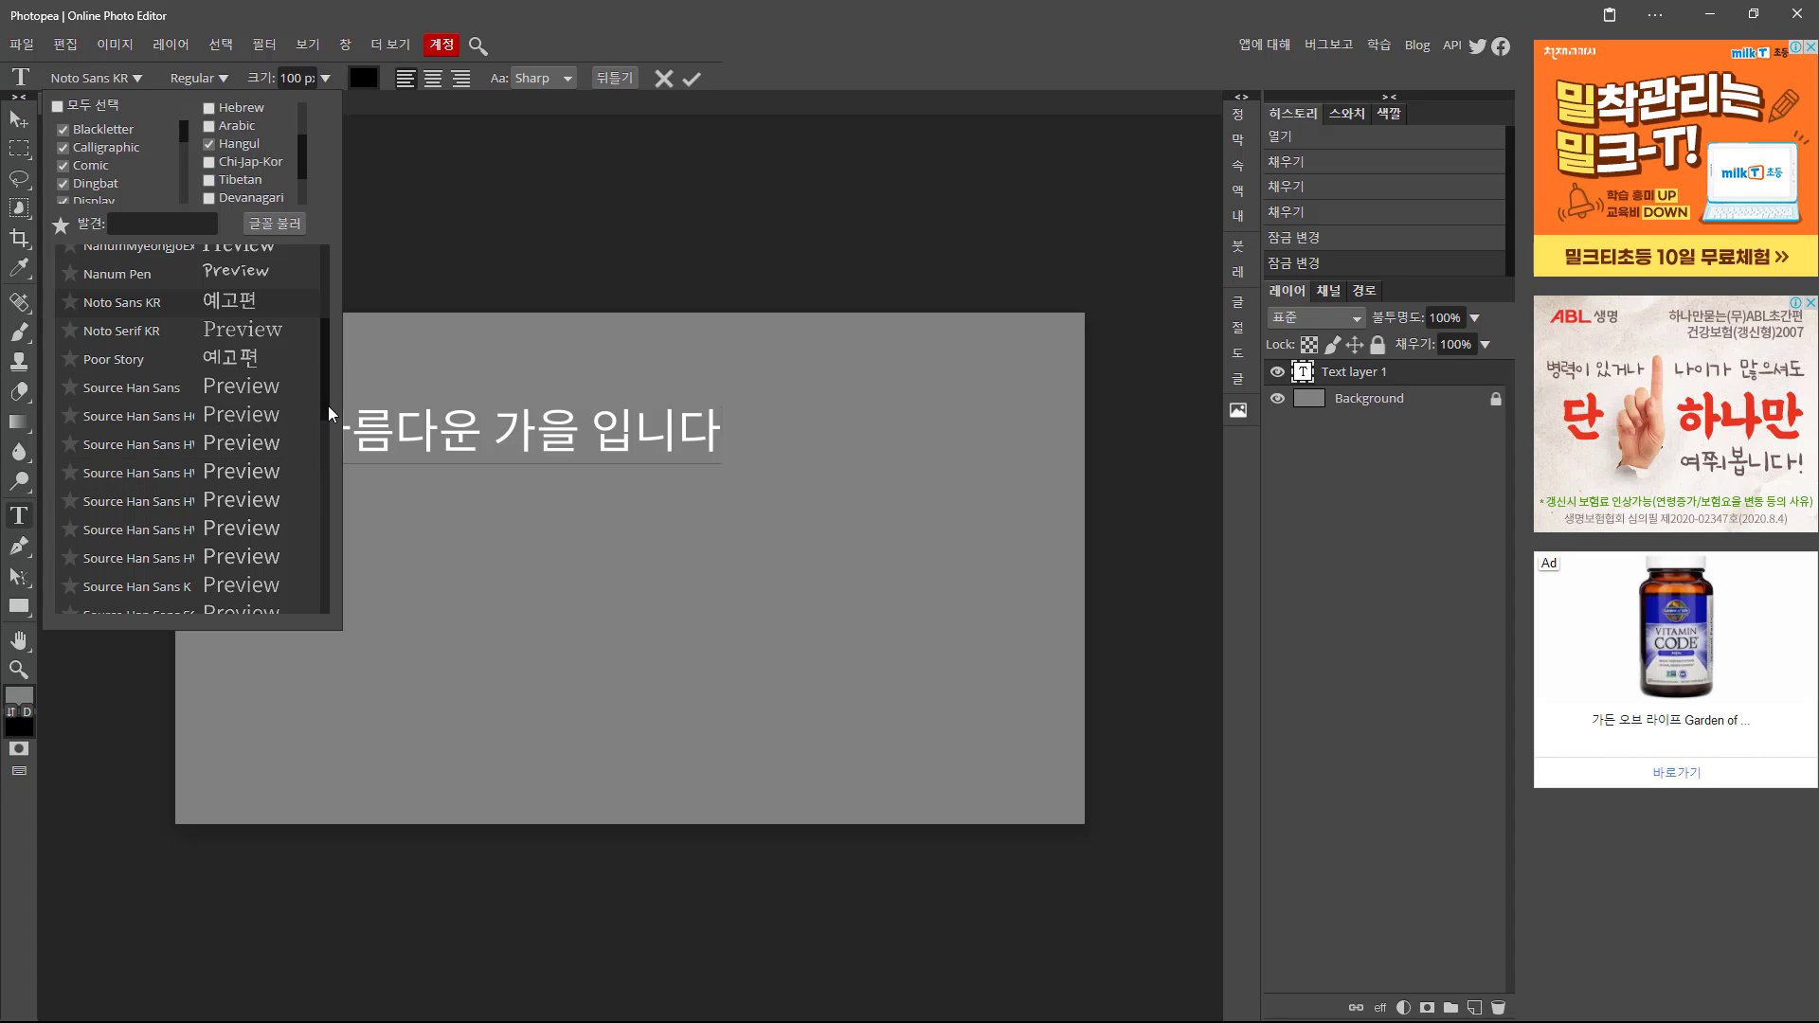
drag(328, 405, 322, 578)
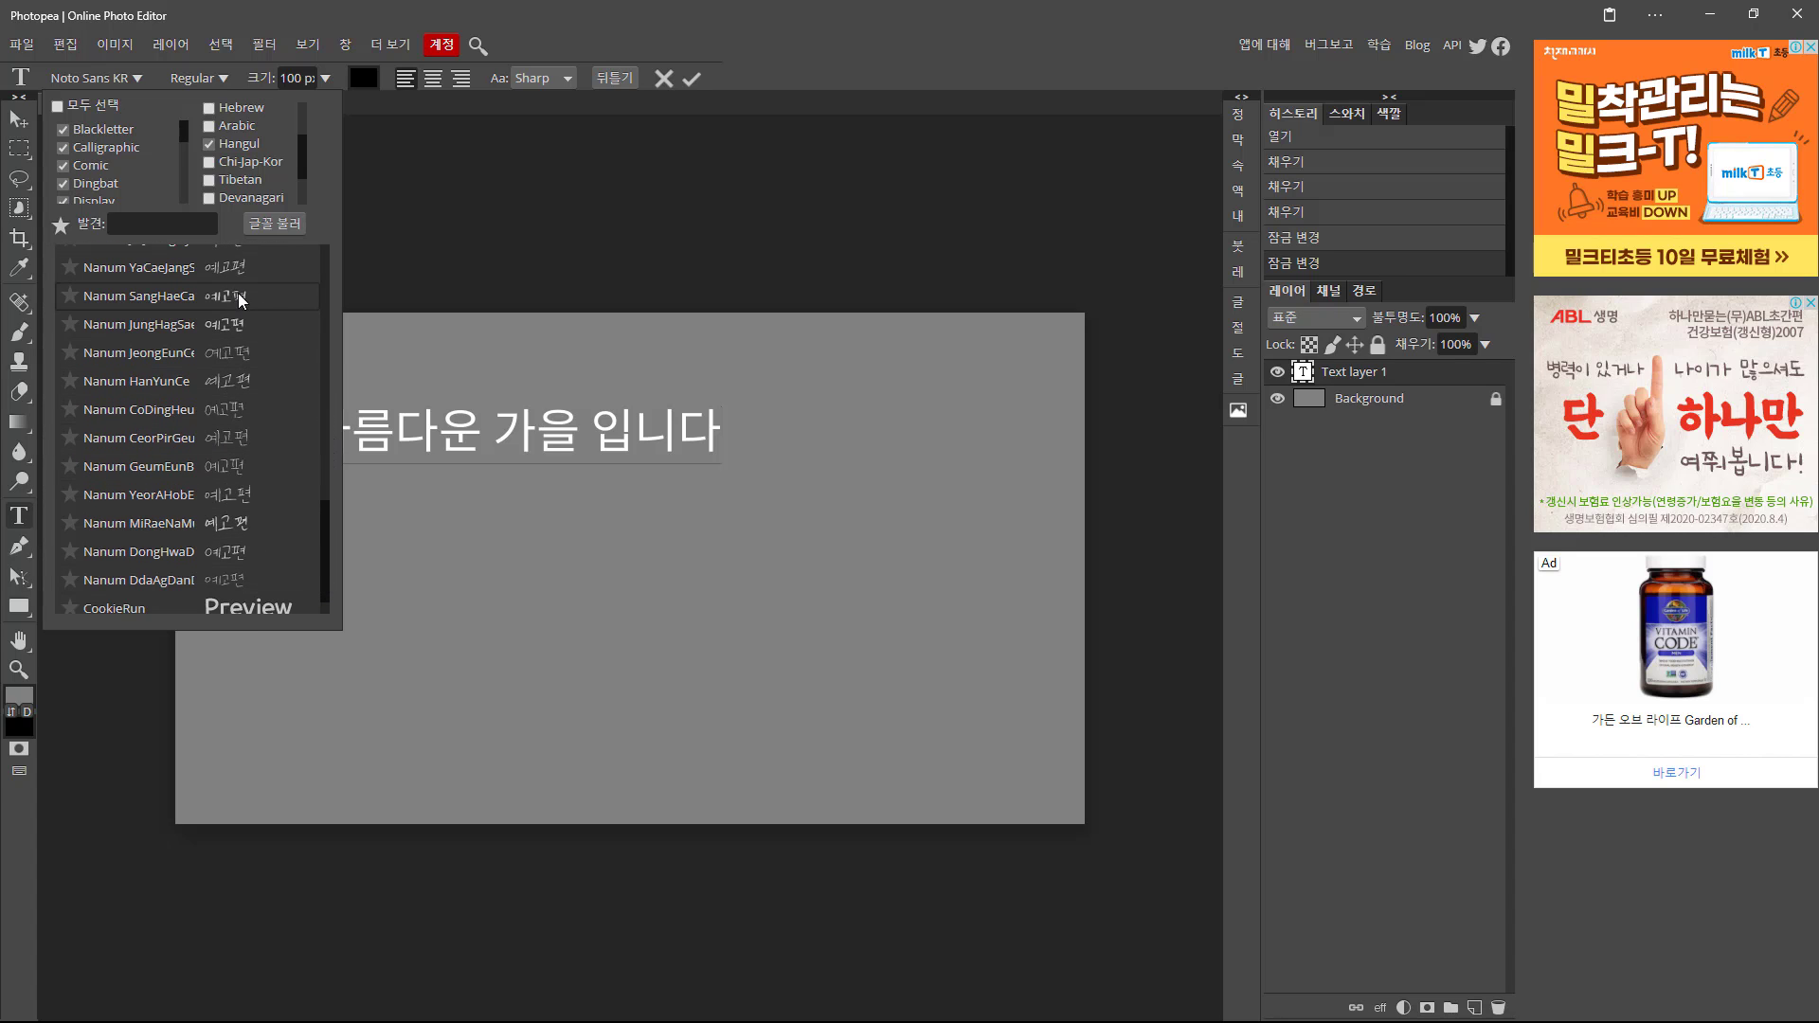
drag(328, 531, 320, 360)
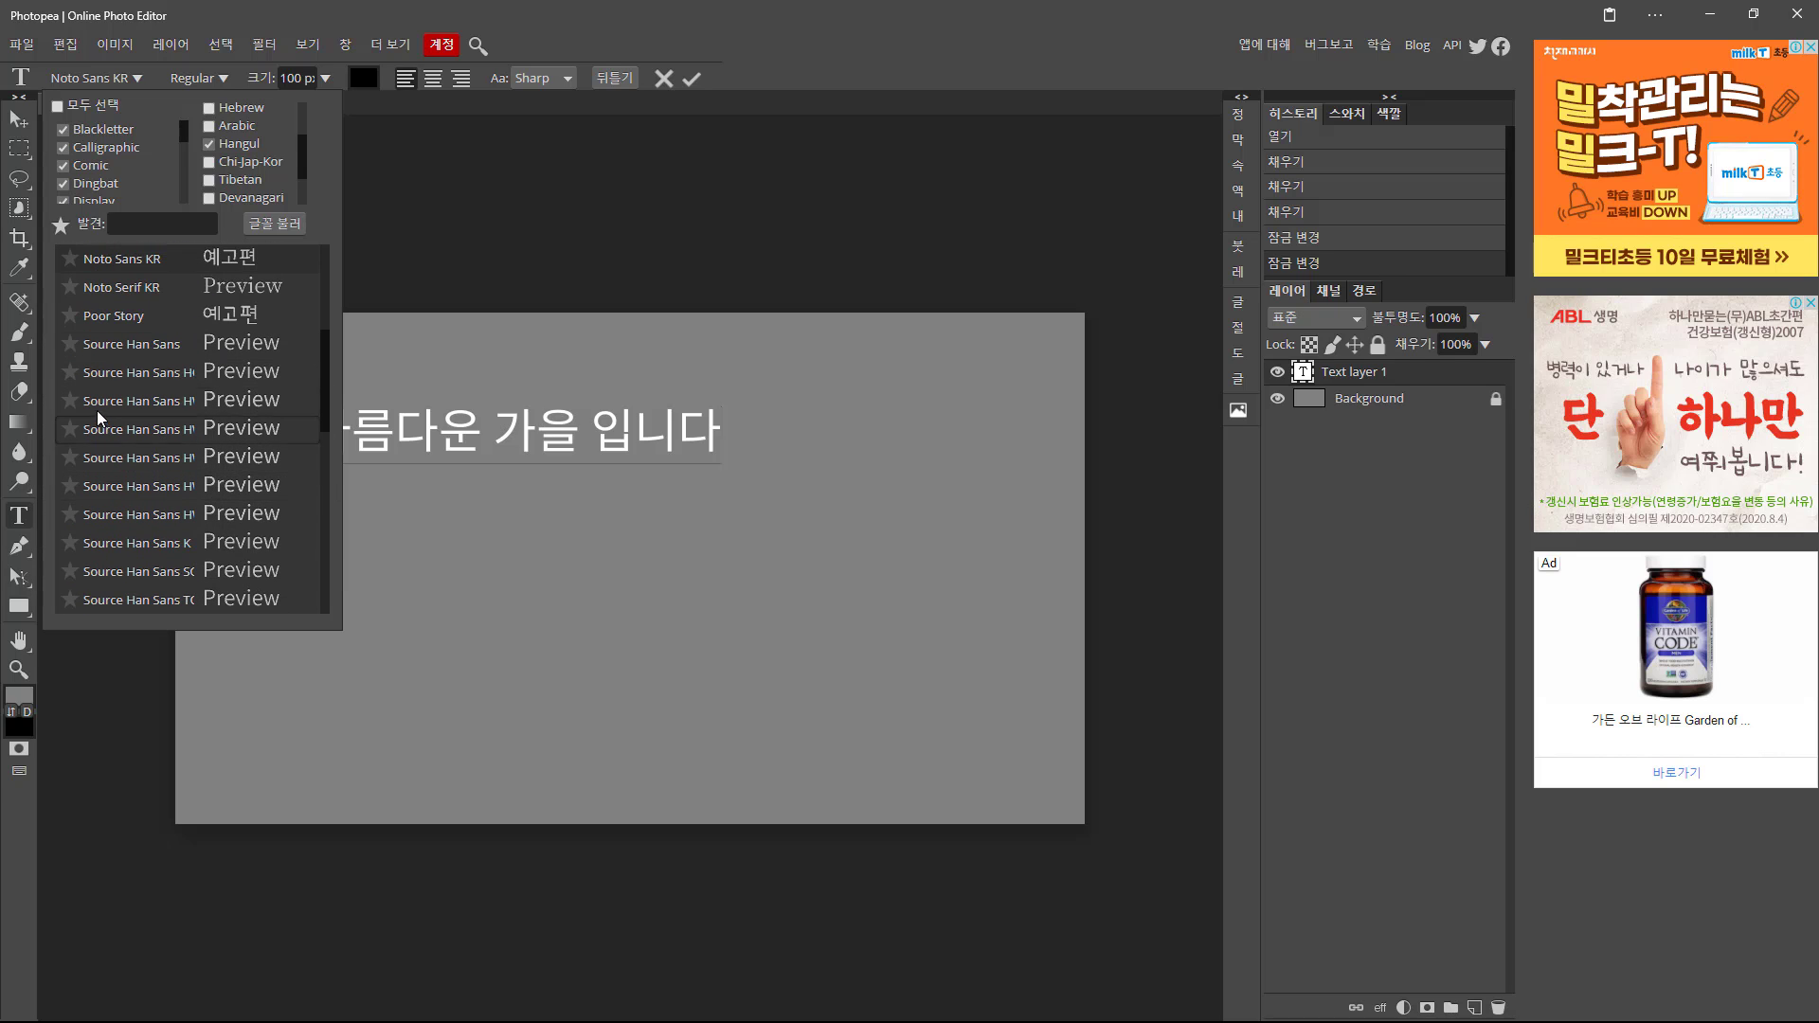
scroll(326, 436, down, 3)
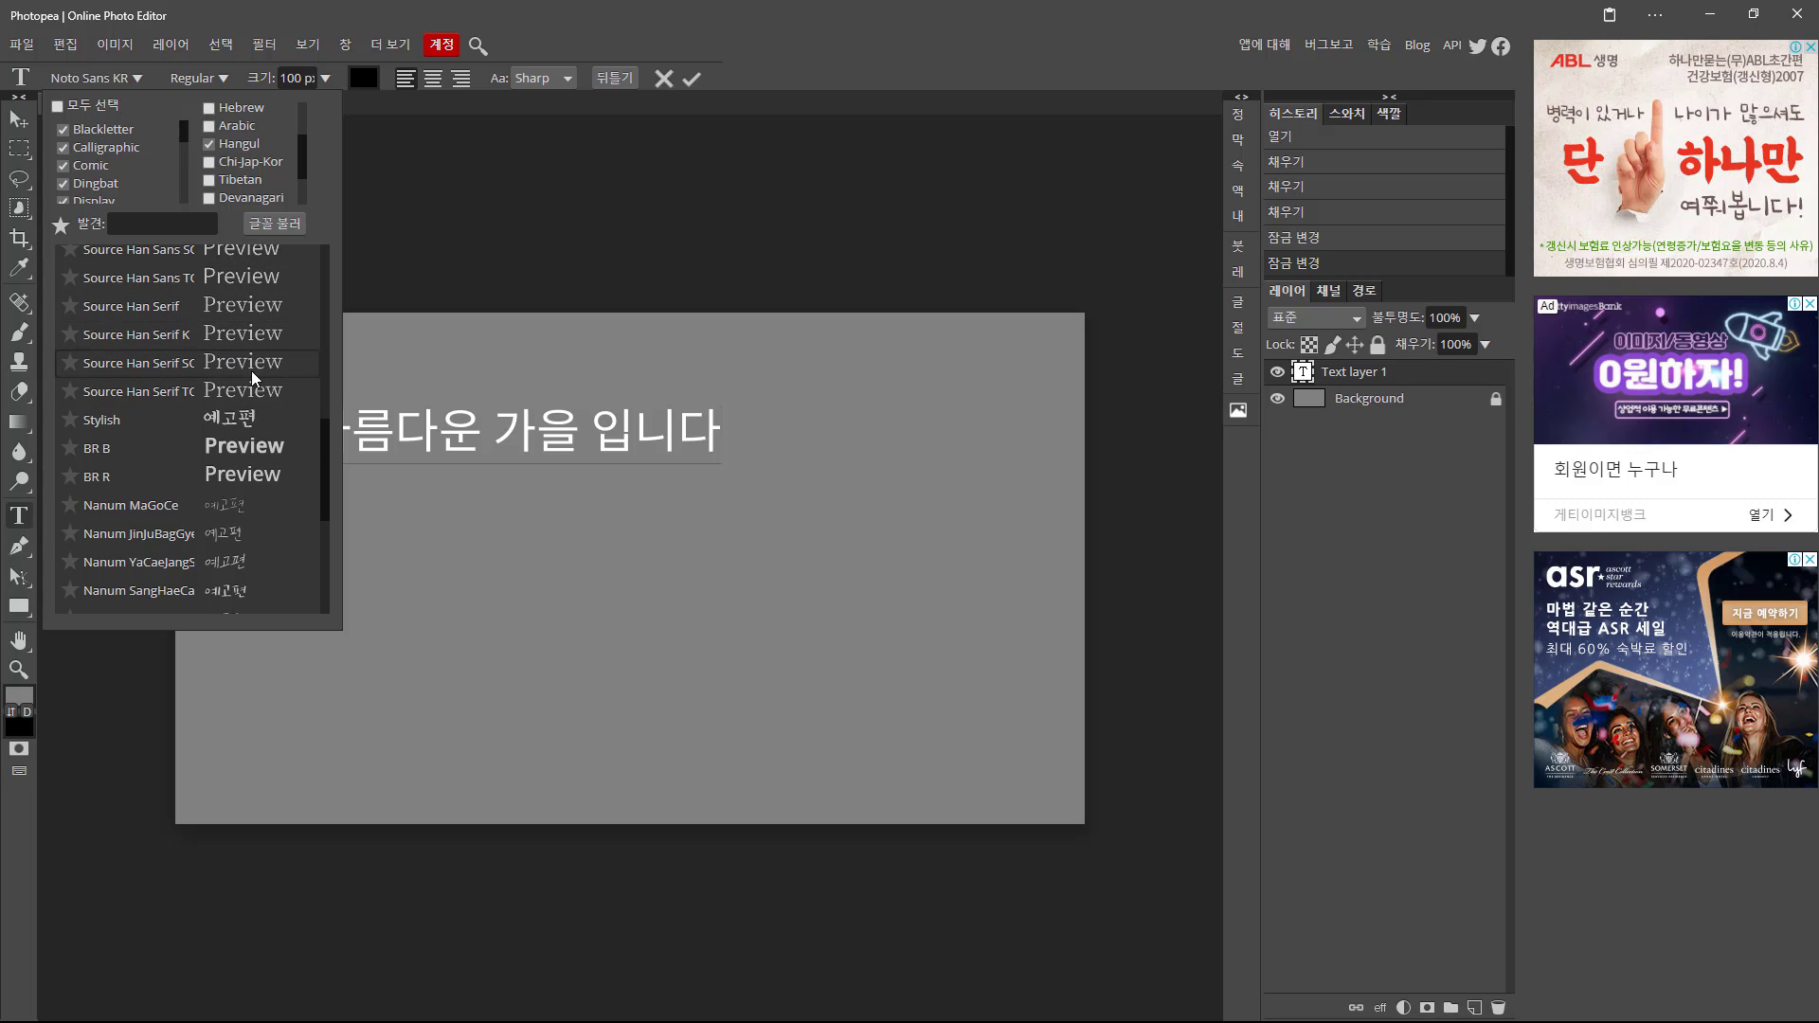
drag(325, 463, 328, 555)
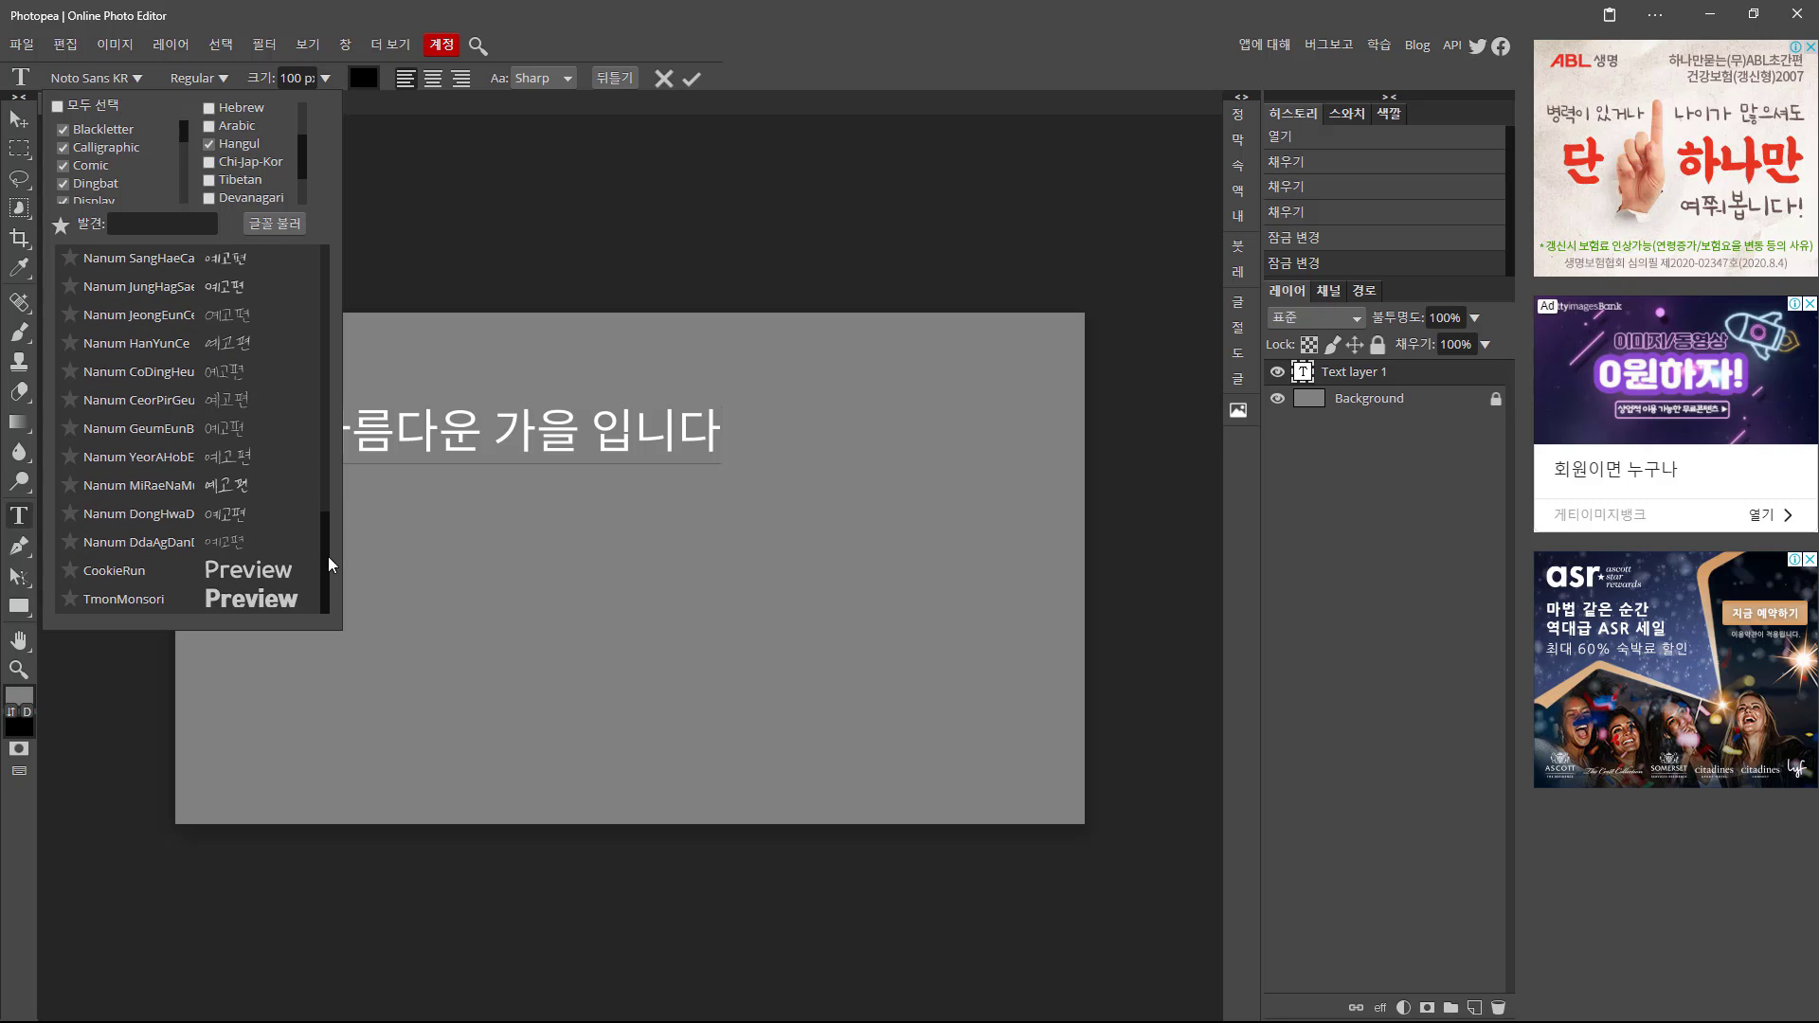
click(253, 599)
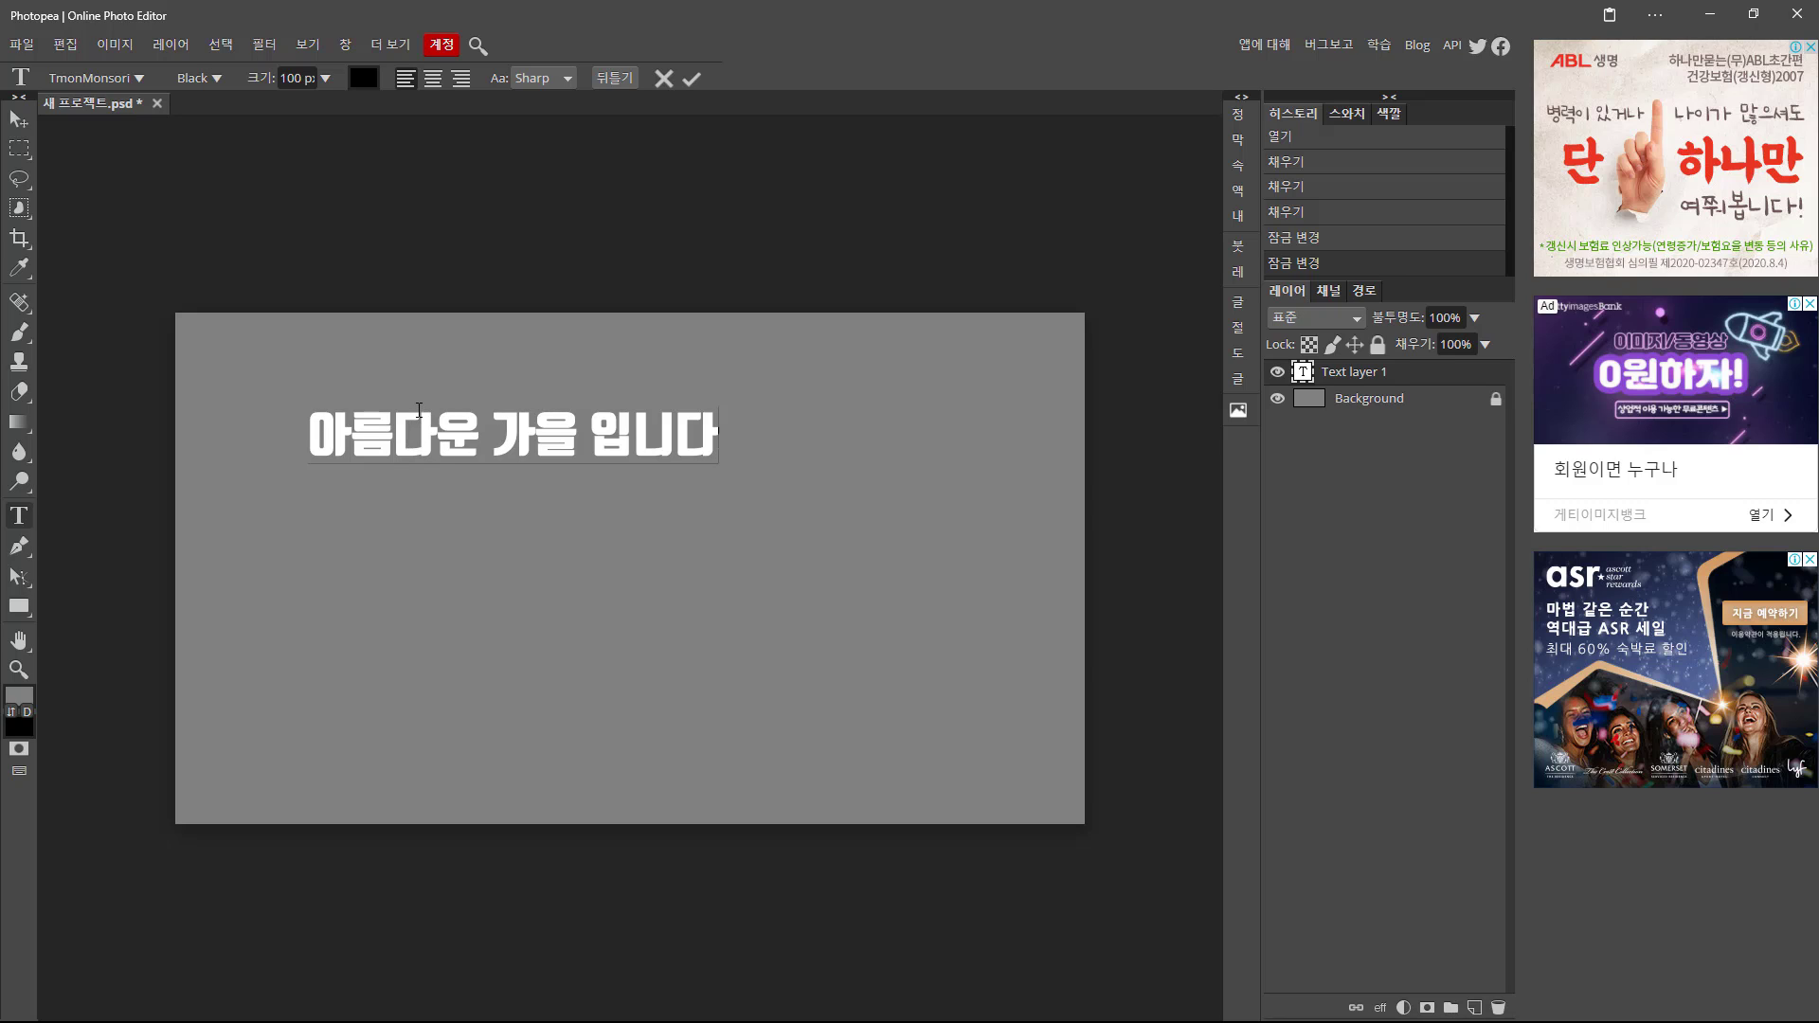
Free-transform the "아름다운 가을 입니다" text to about 135% width and 270% height and move it to about X 906 px, Y 466 px.
triple_click(321, 427)
click(19, 119)
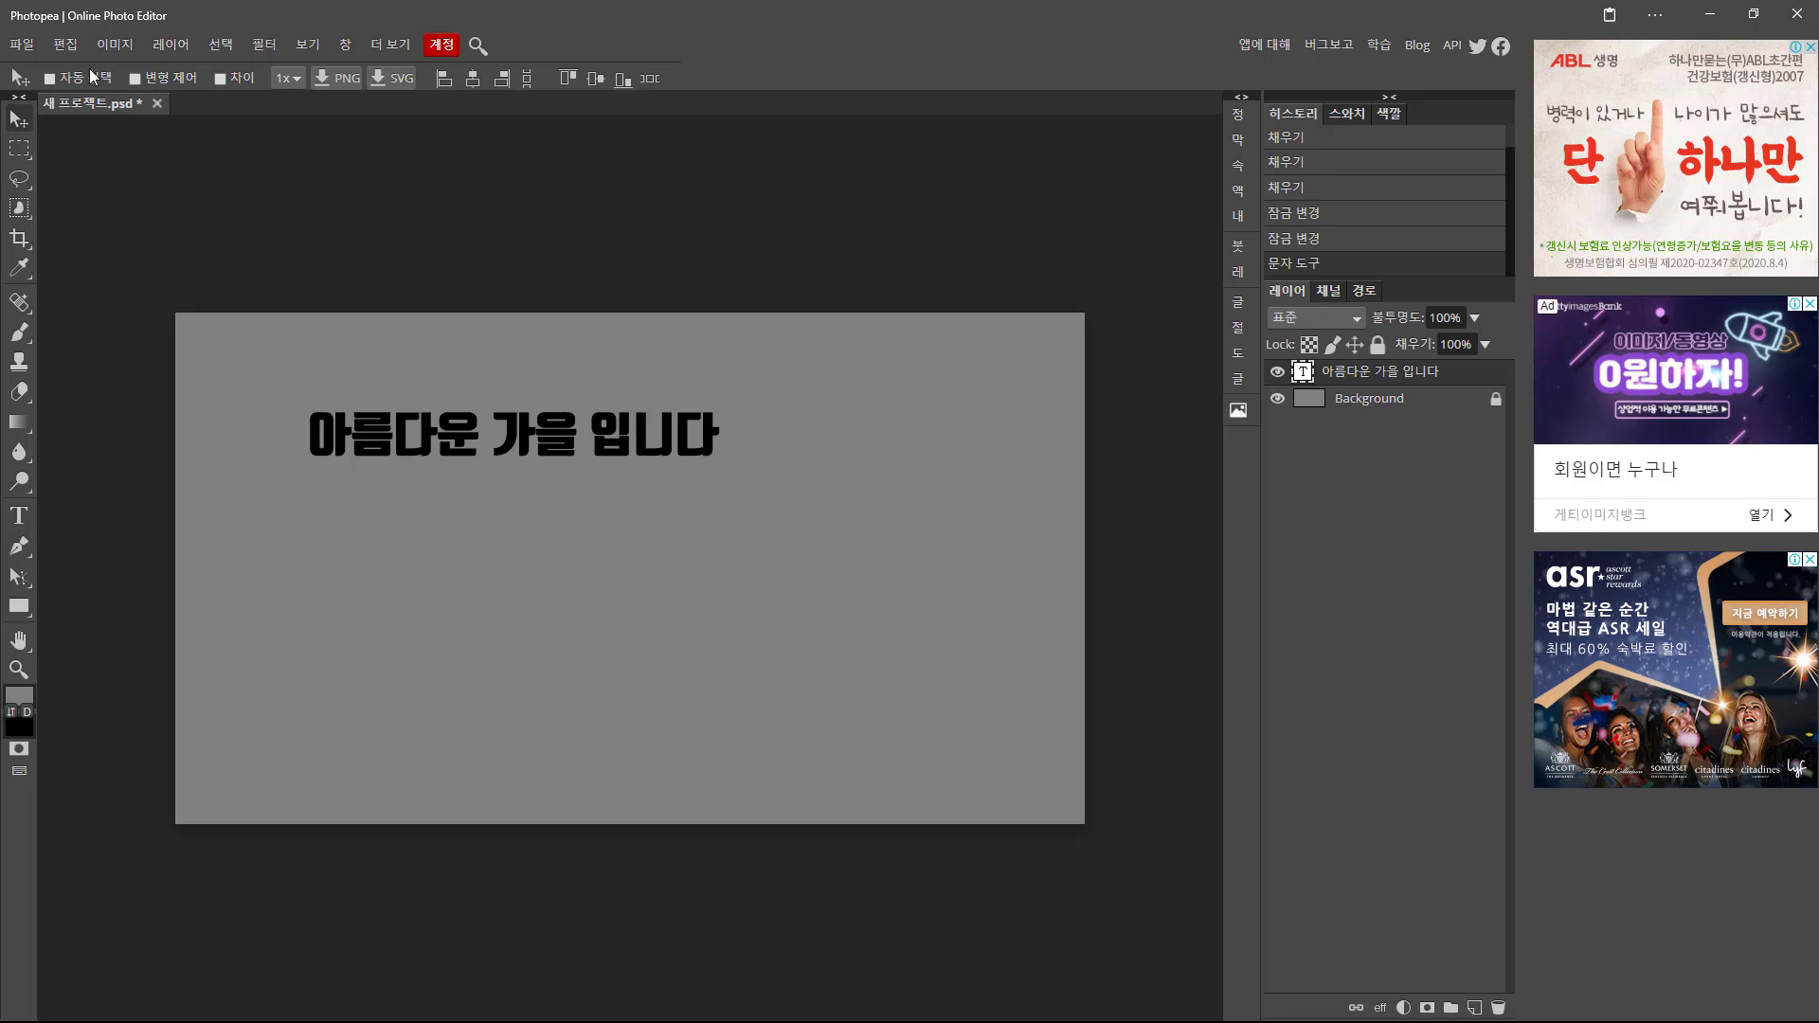
click(66, 45)
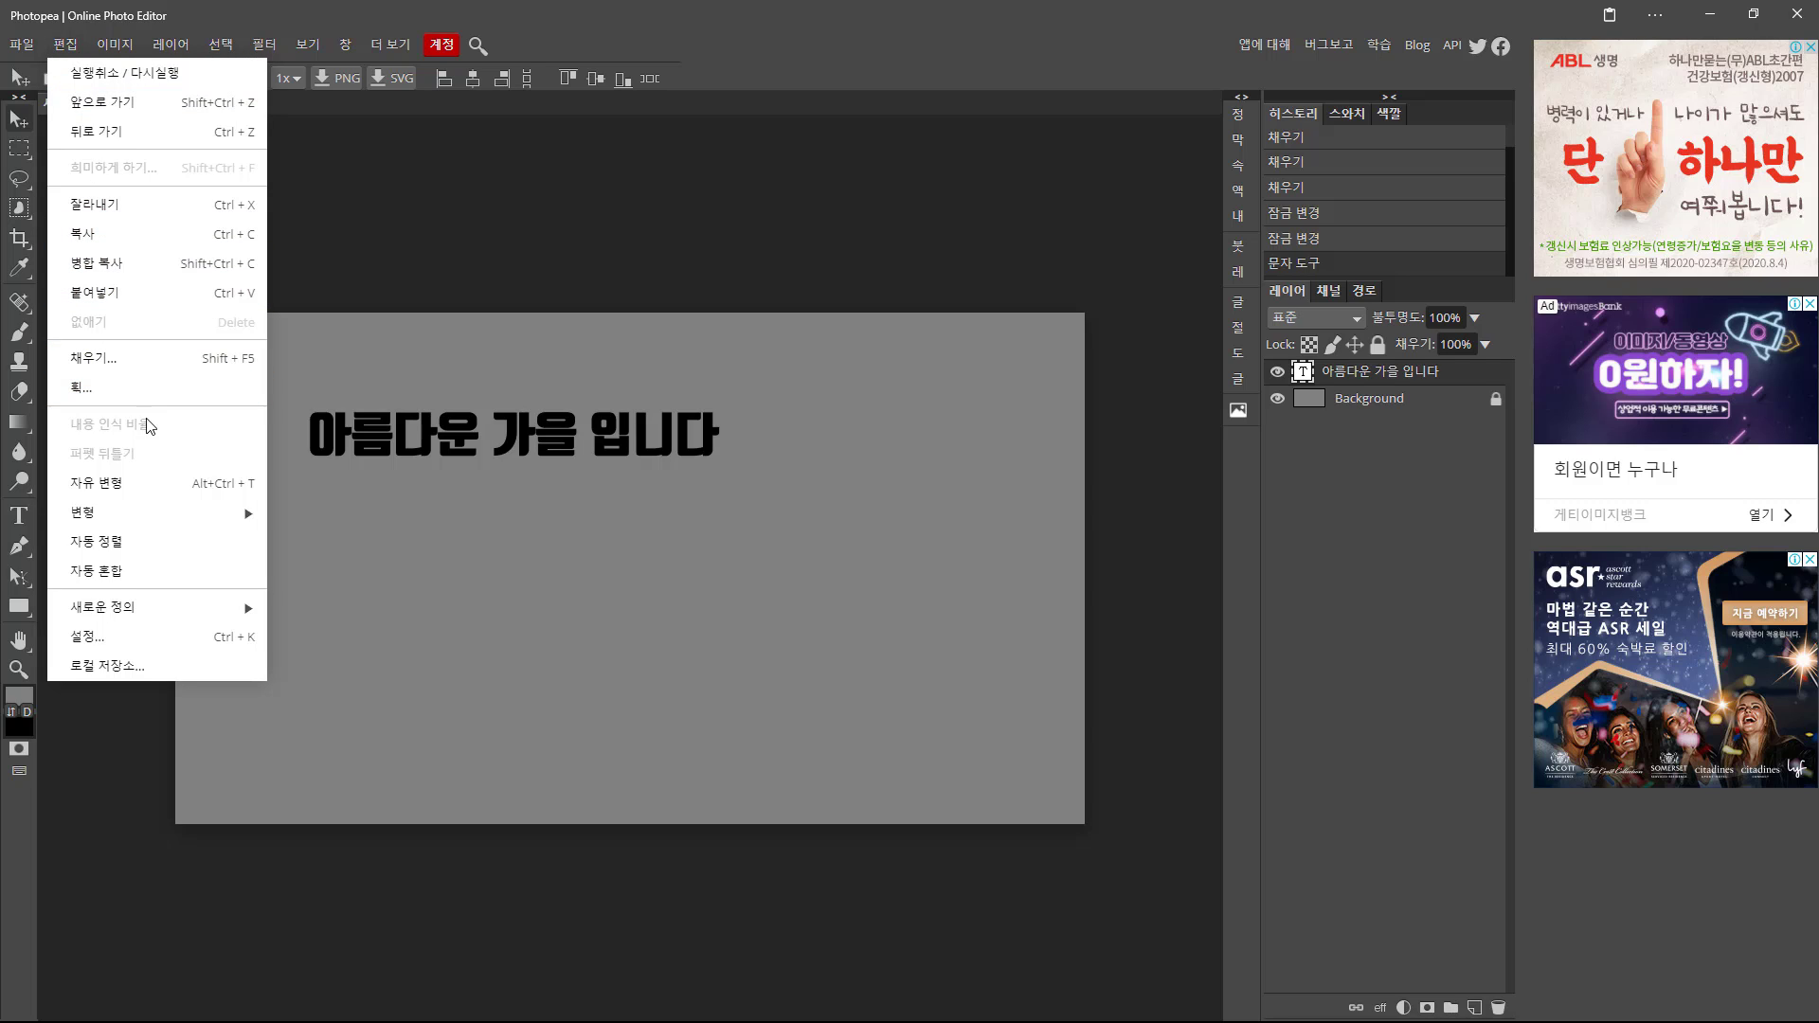
click(213, 484)
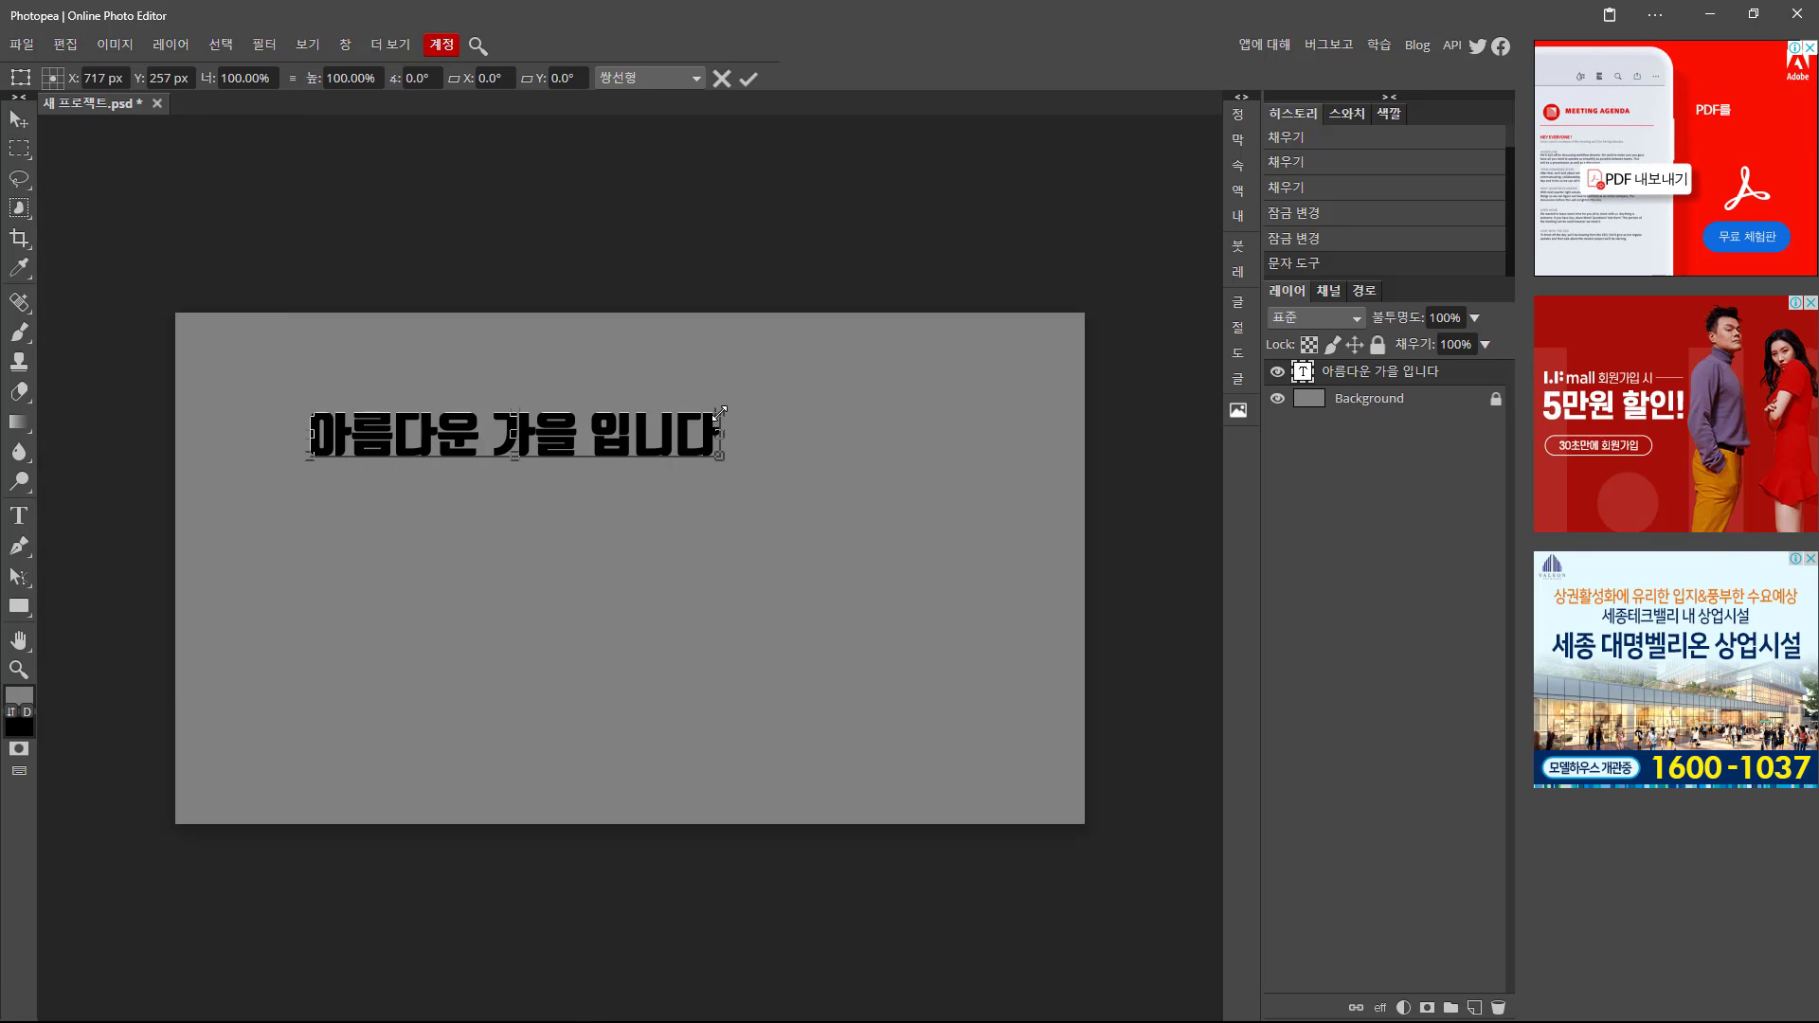
drag(720, 412, 998, 580)
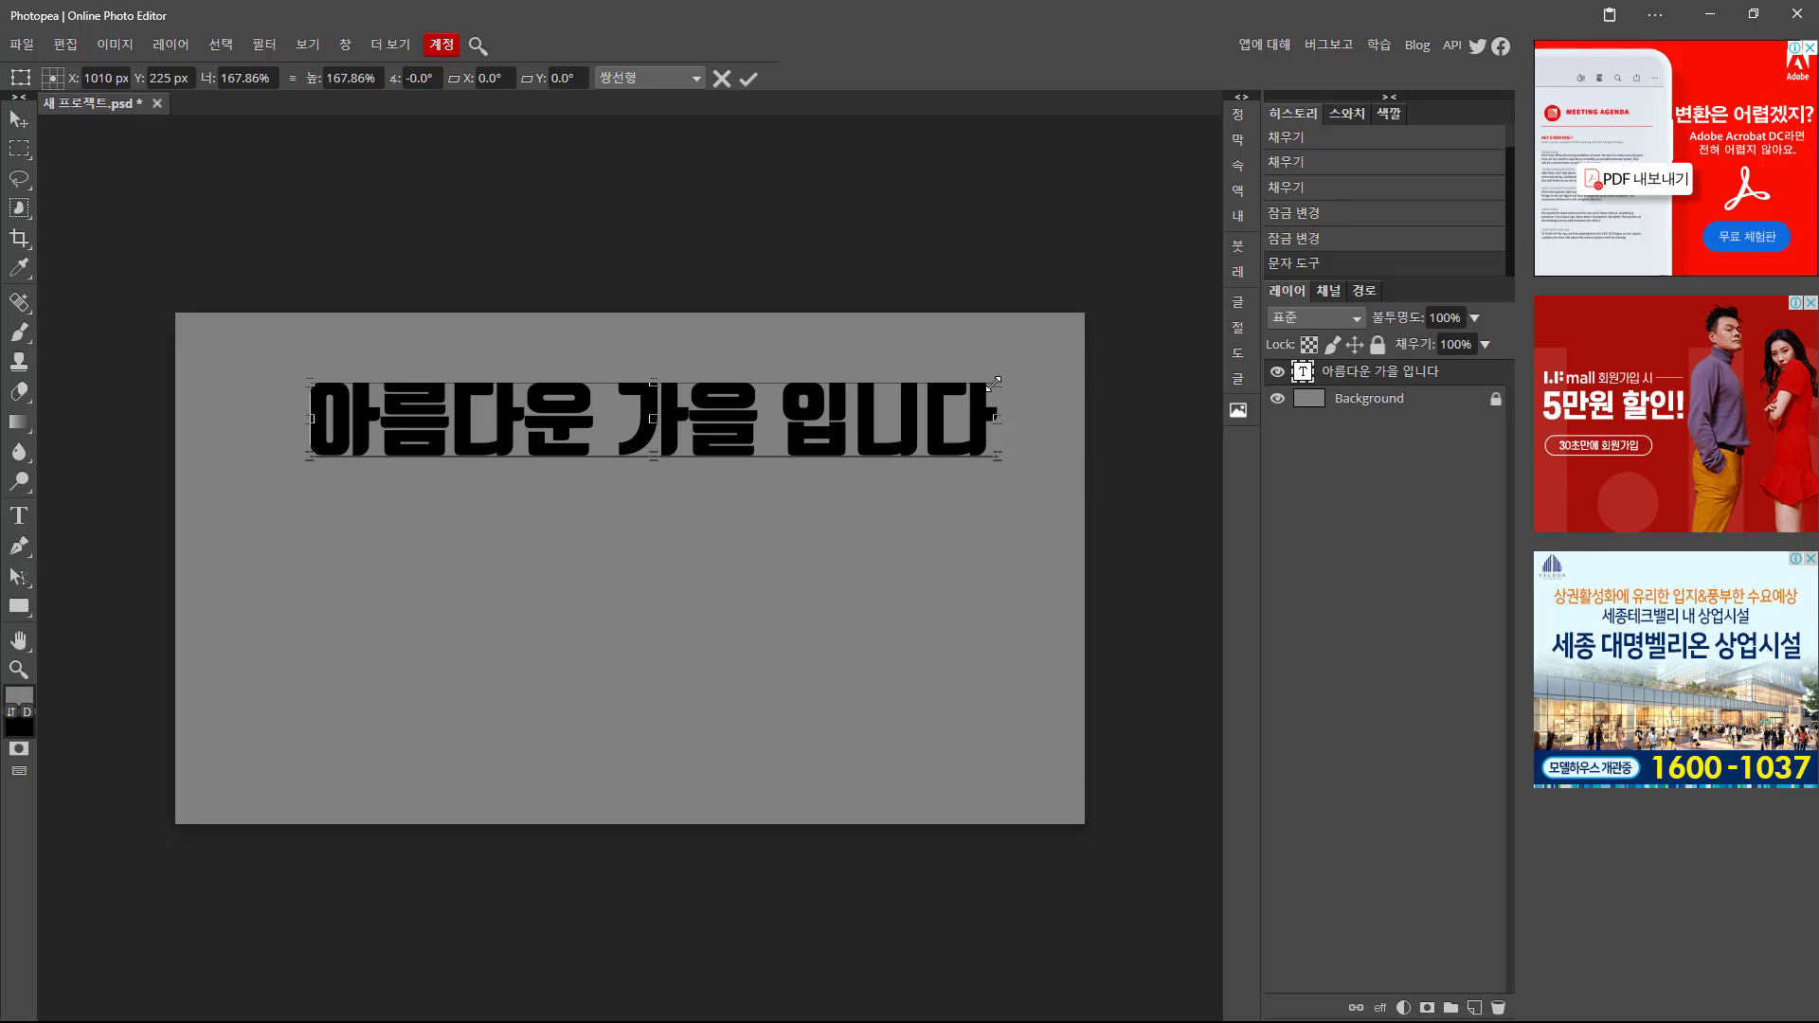
drag(997, 382, 871, 284)
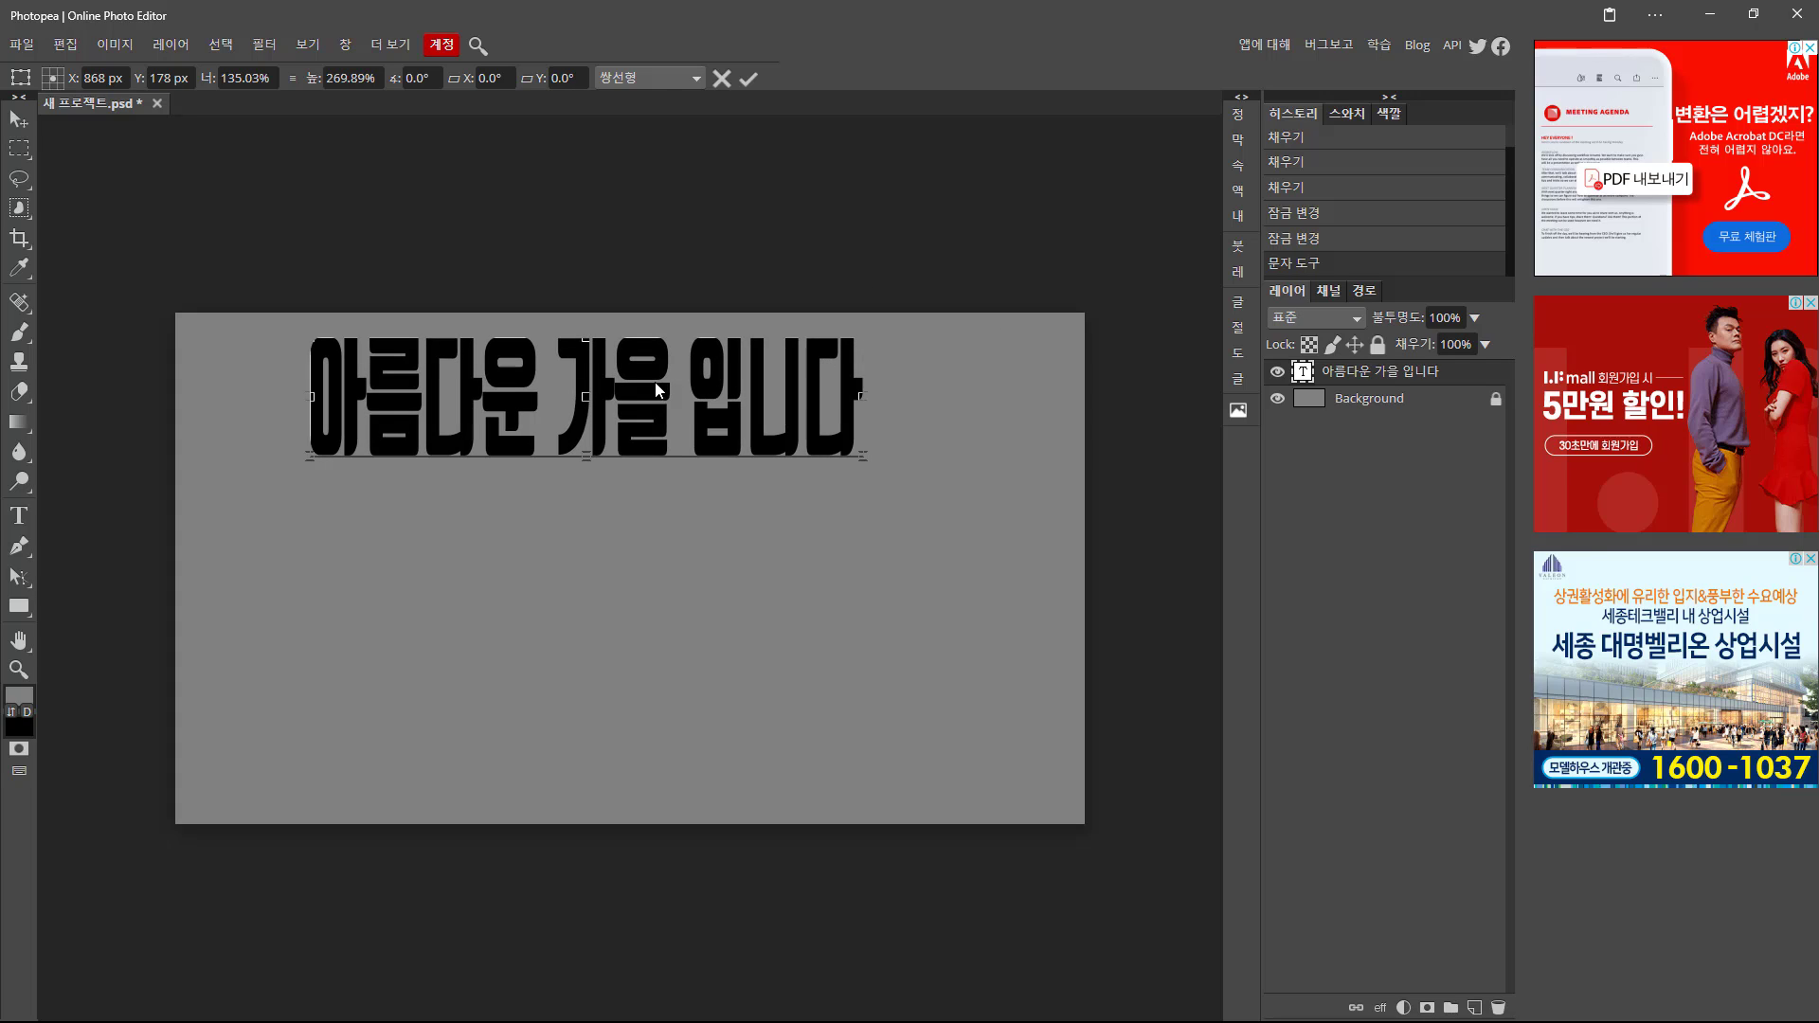
drag(656, 382, 673, 519)
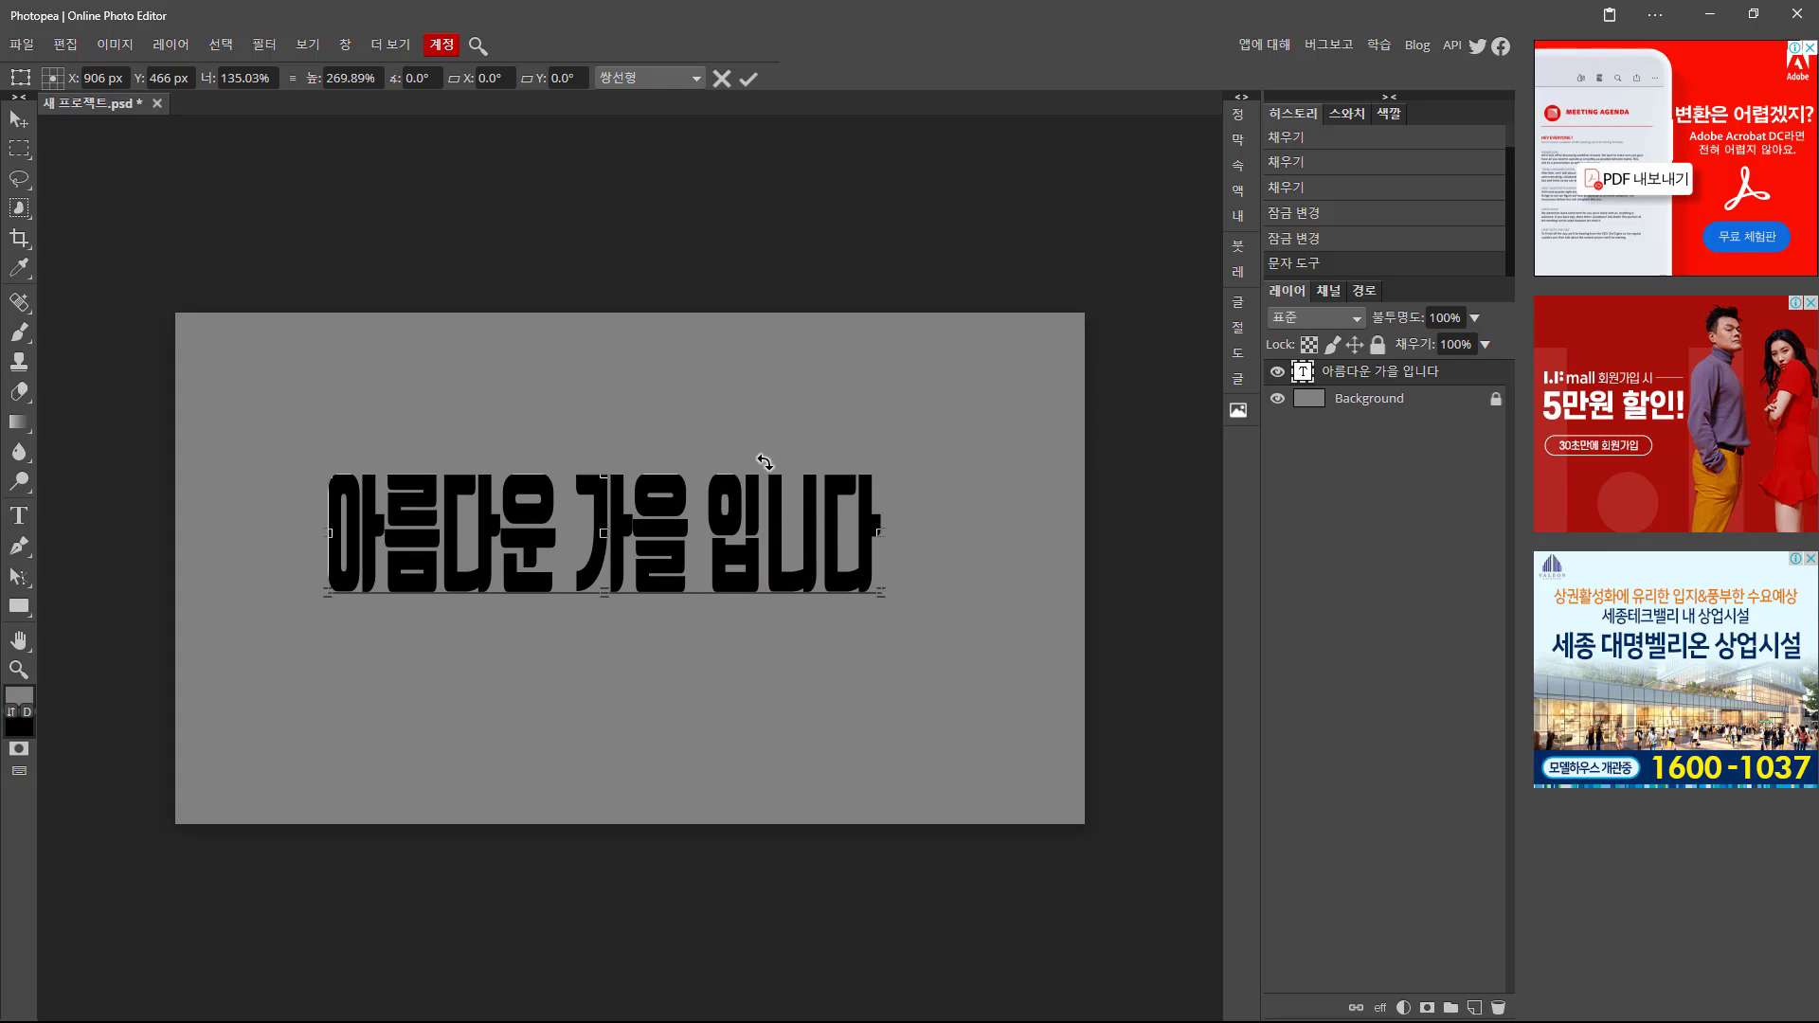
key(Return)
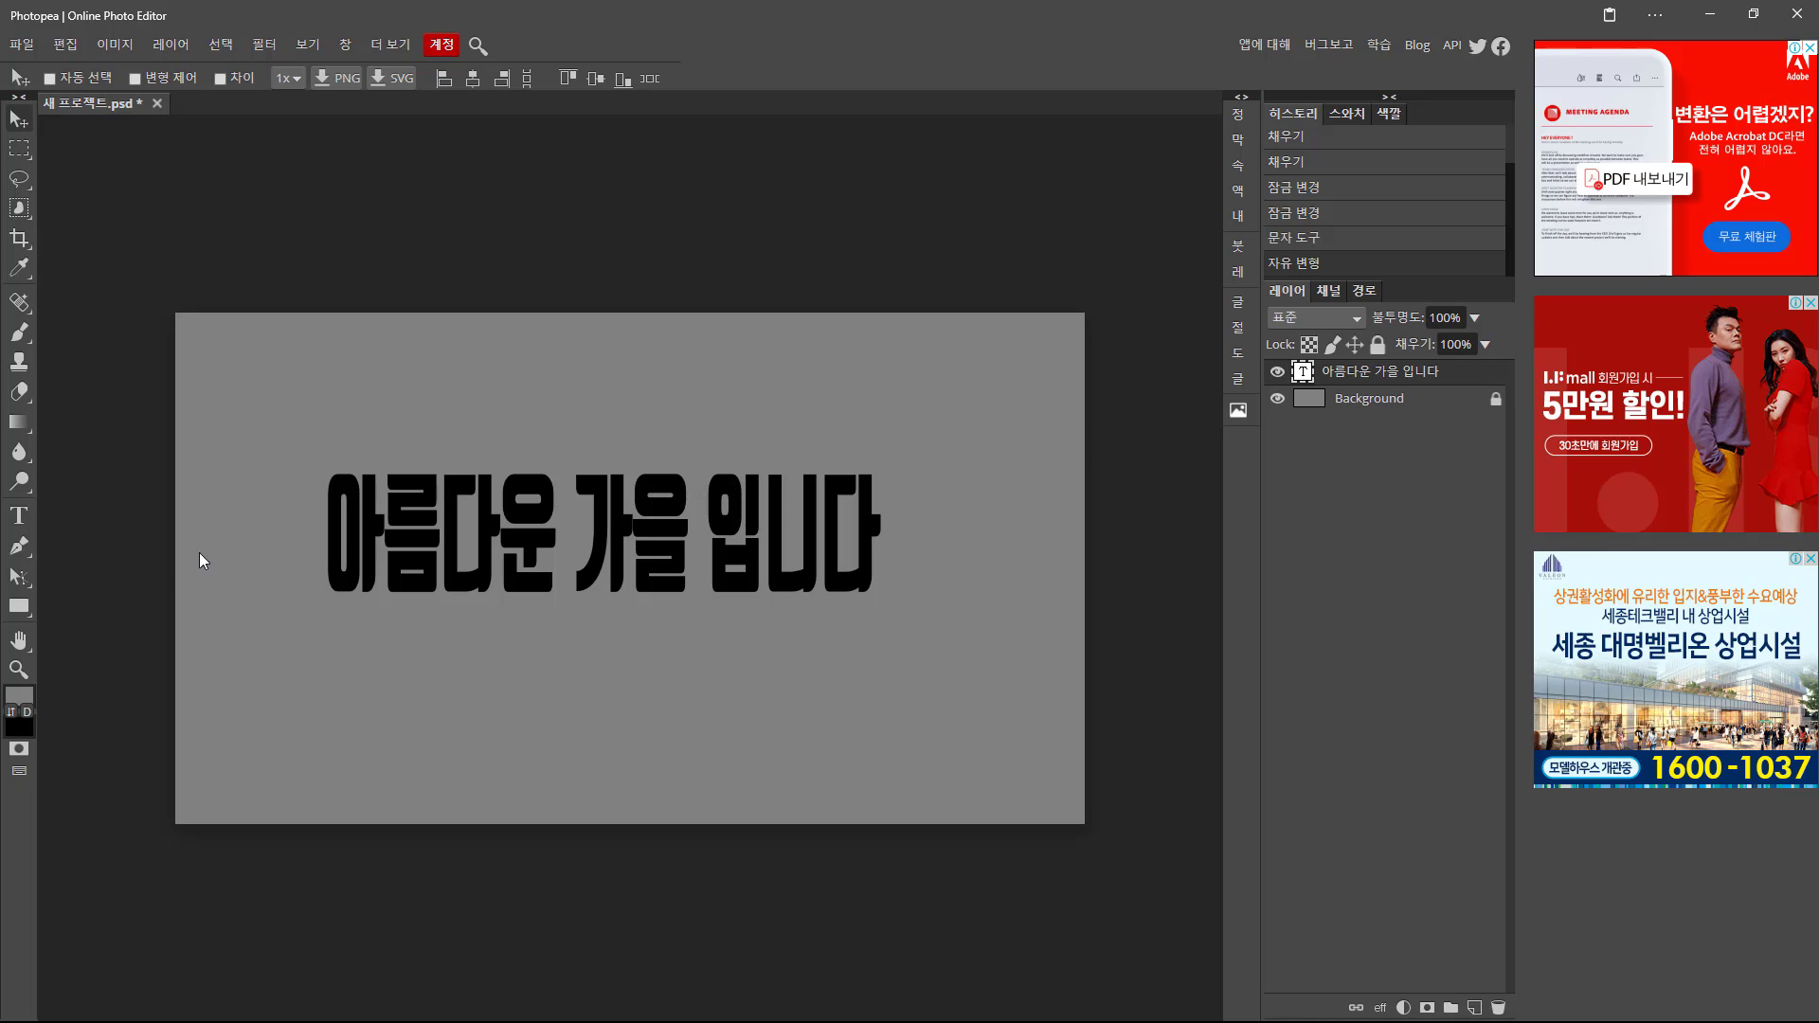
Recolour the whole "아름다운 가을 입니다" text to a brownish orange, about hex 9f5d0d, and commit the text edit.
click(26, 524)
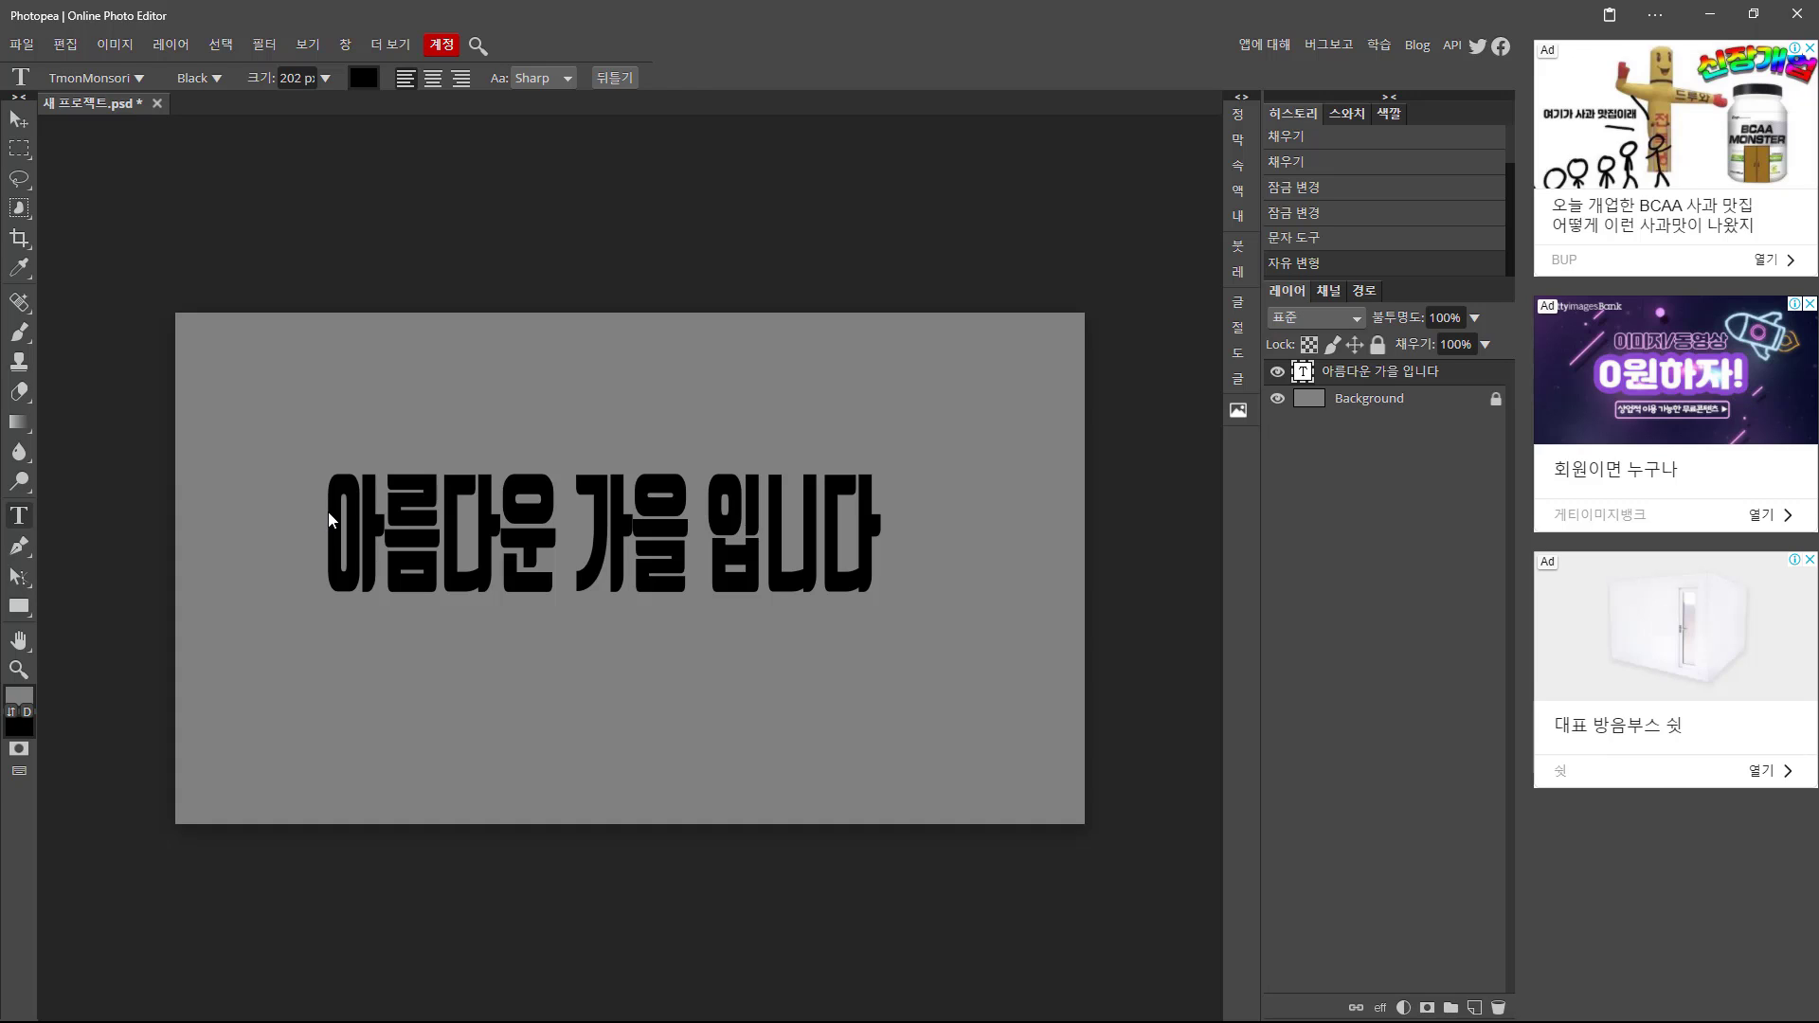
drag(330, 519, 881, 530)
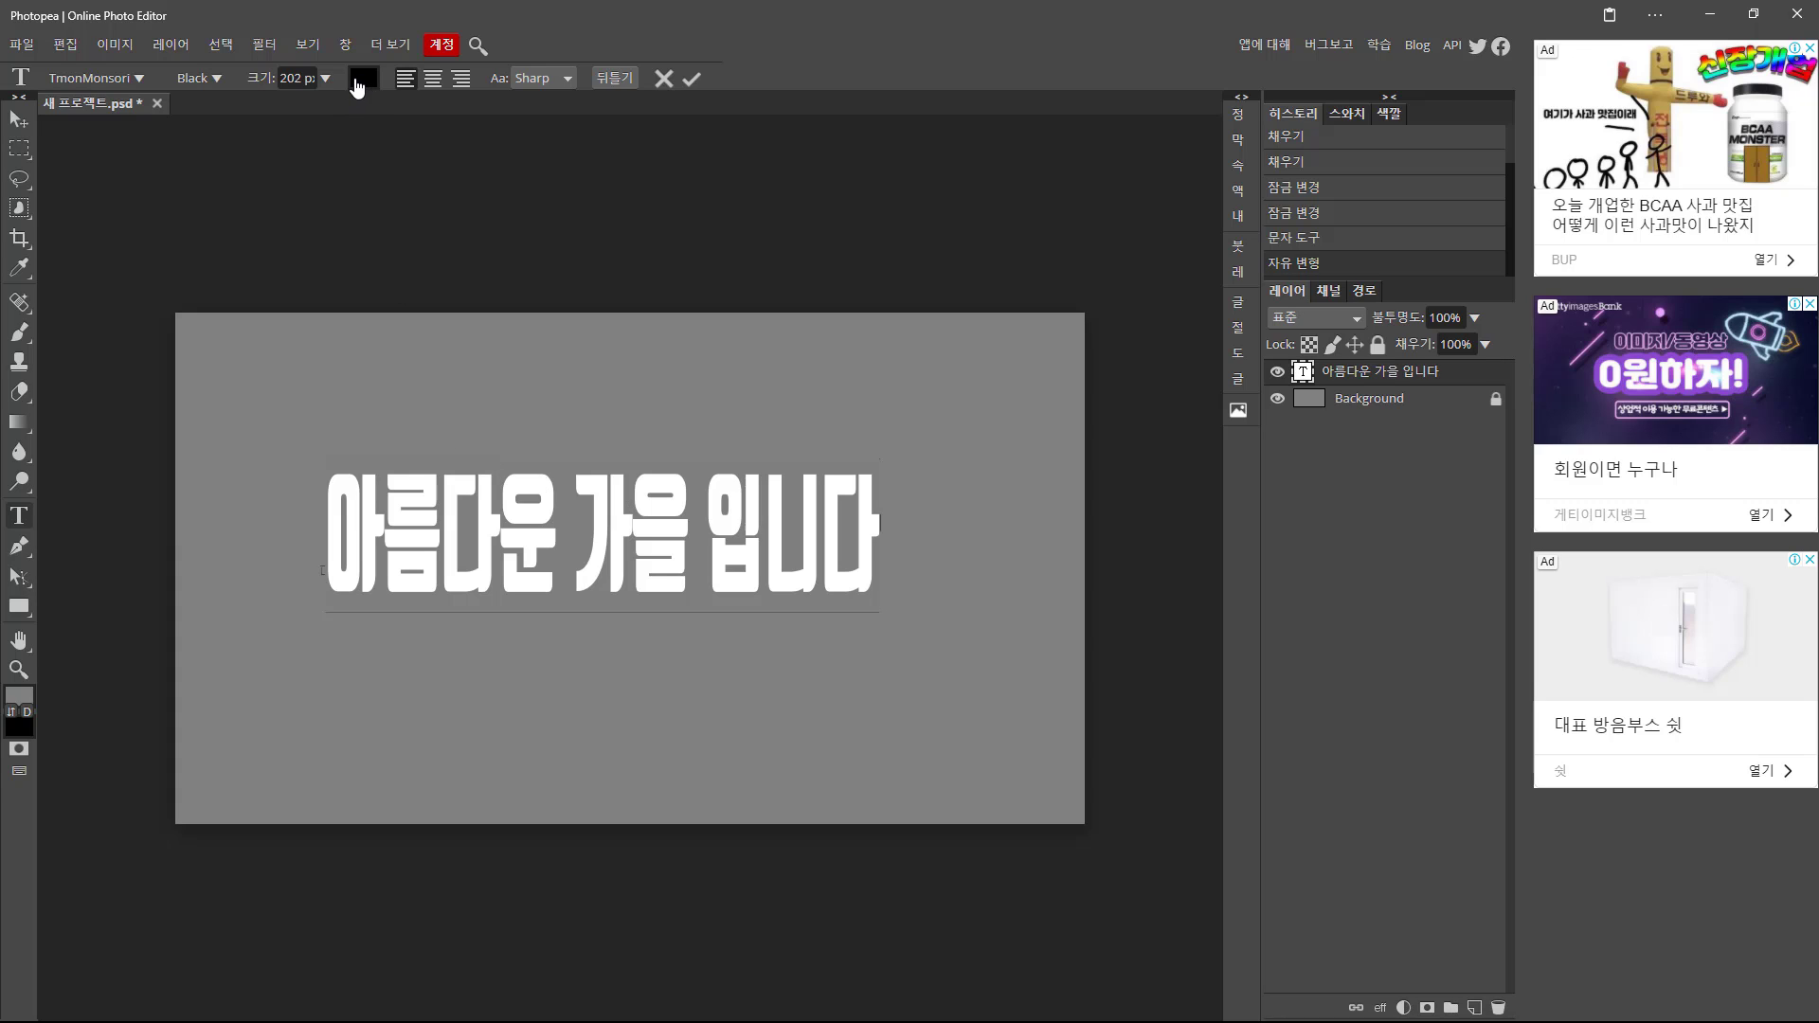
click(359, 83)
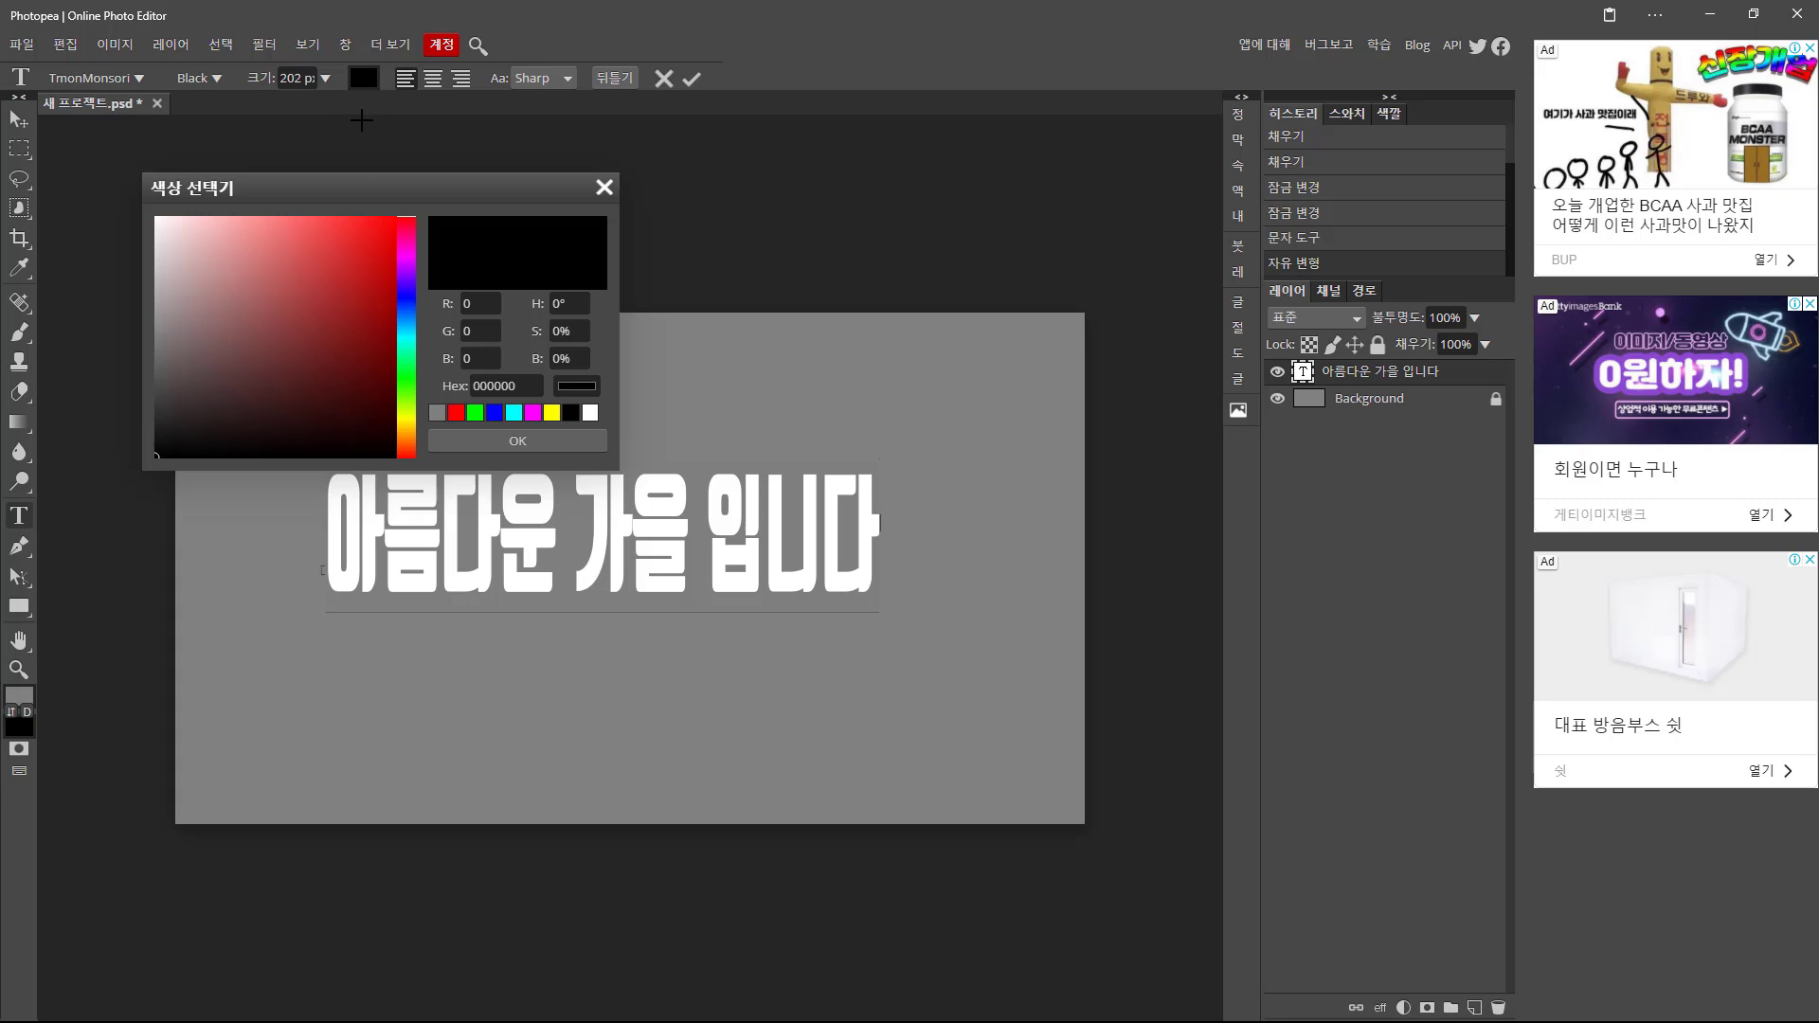
click(407, 438)
drag(409, 438, 413, 434)
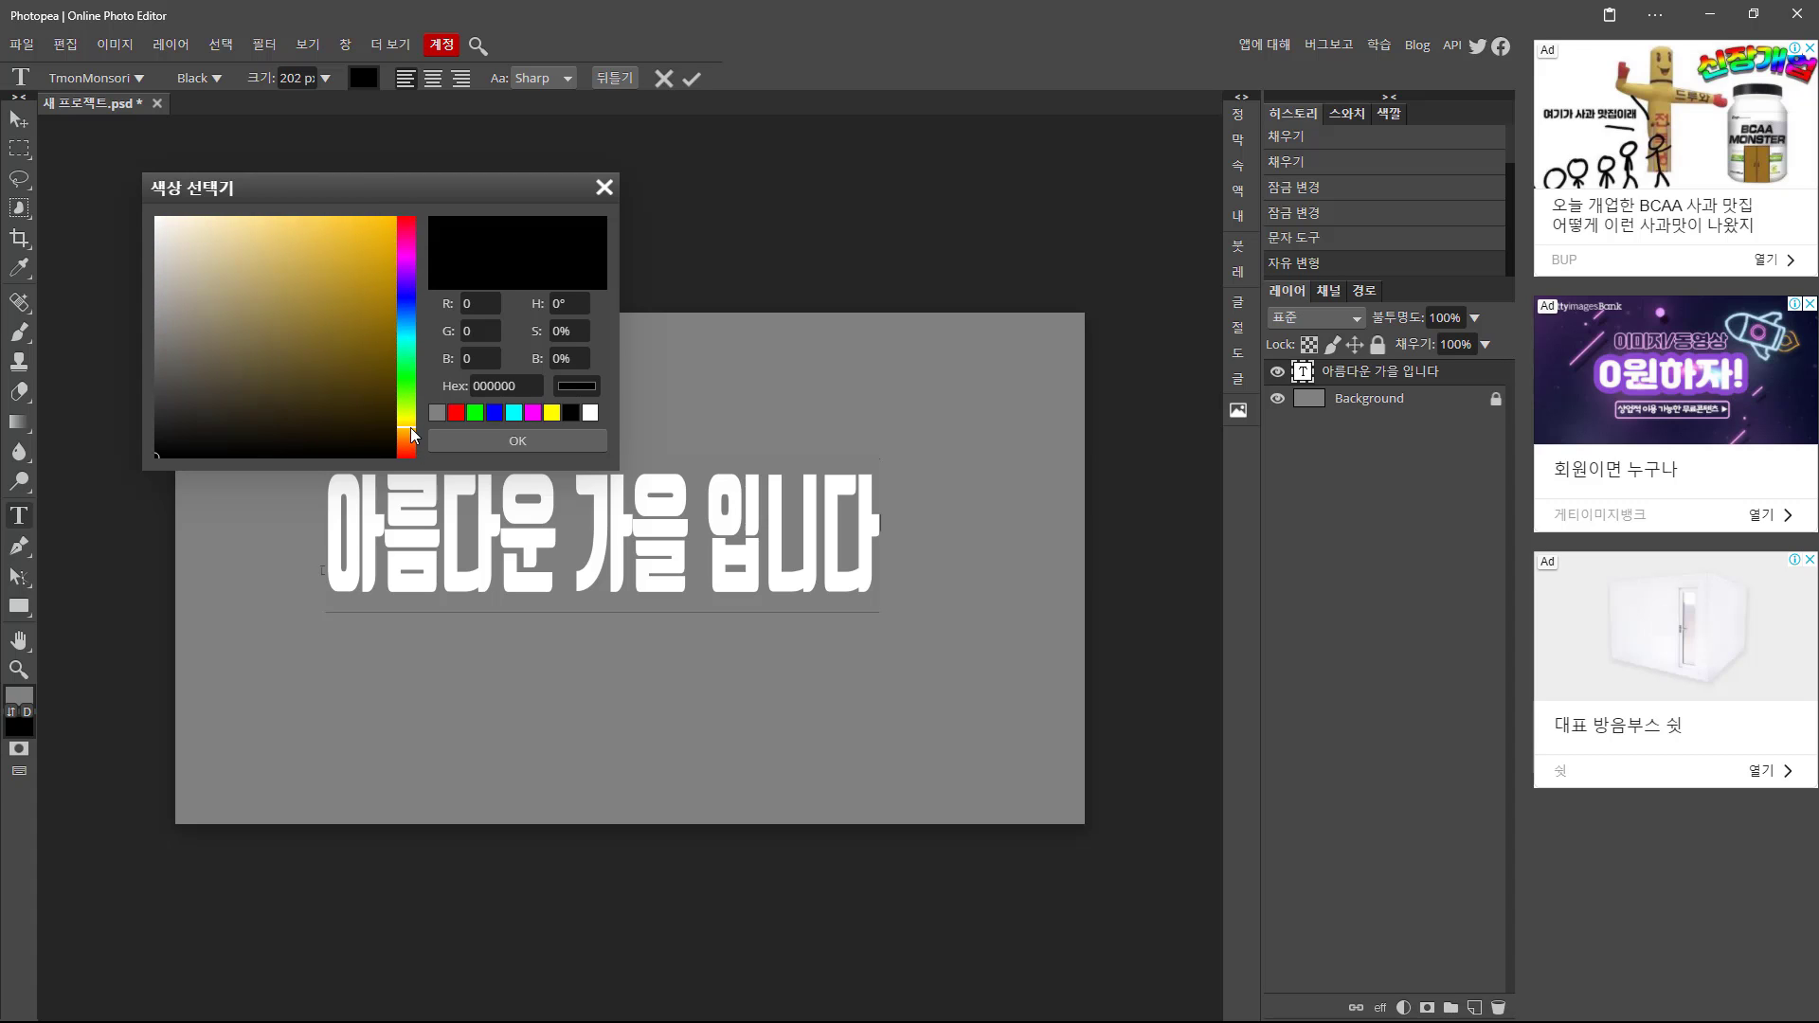
click(371, 251)
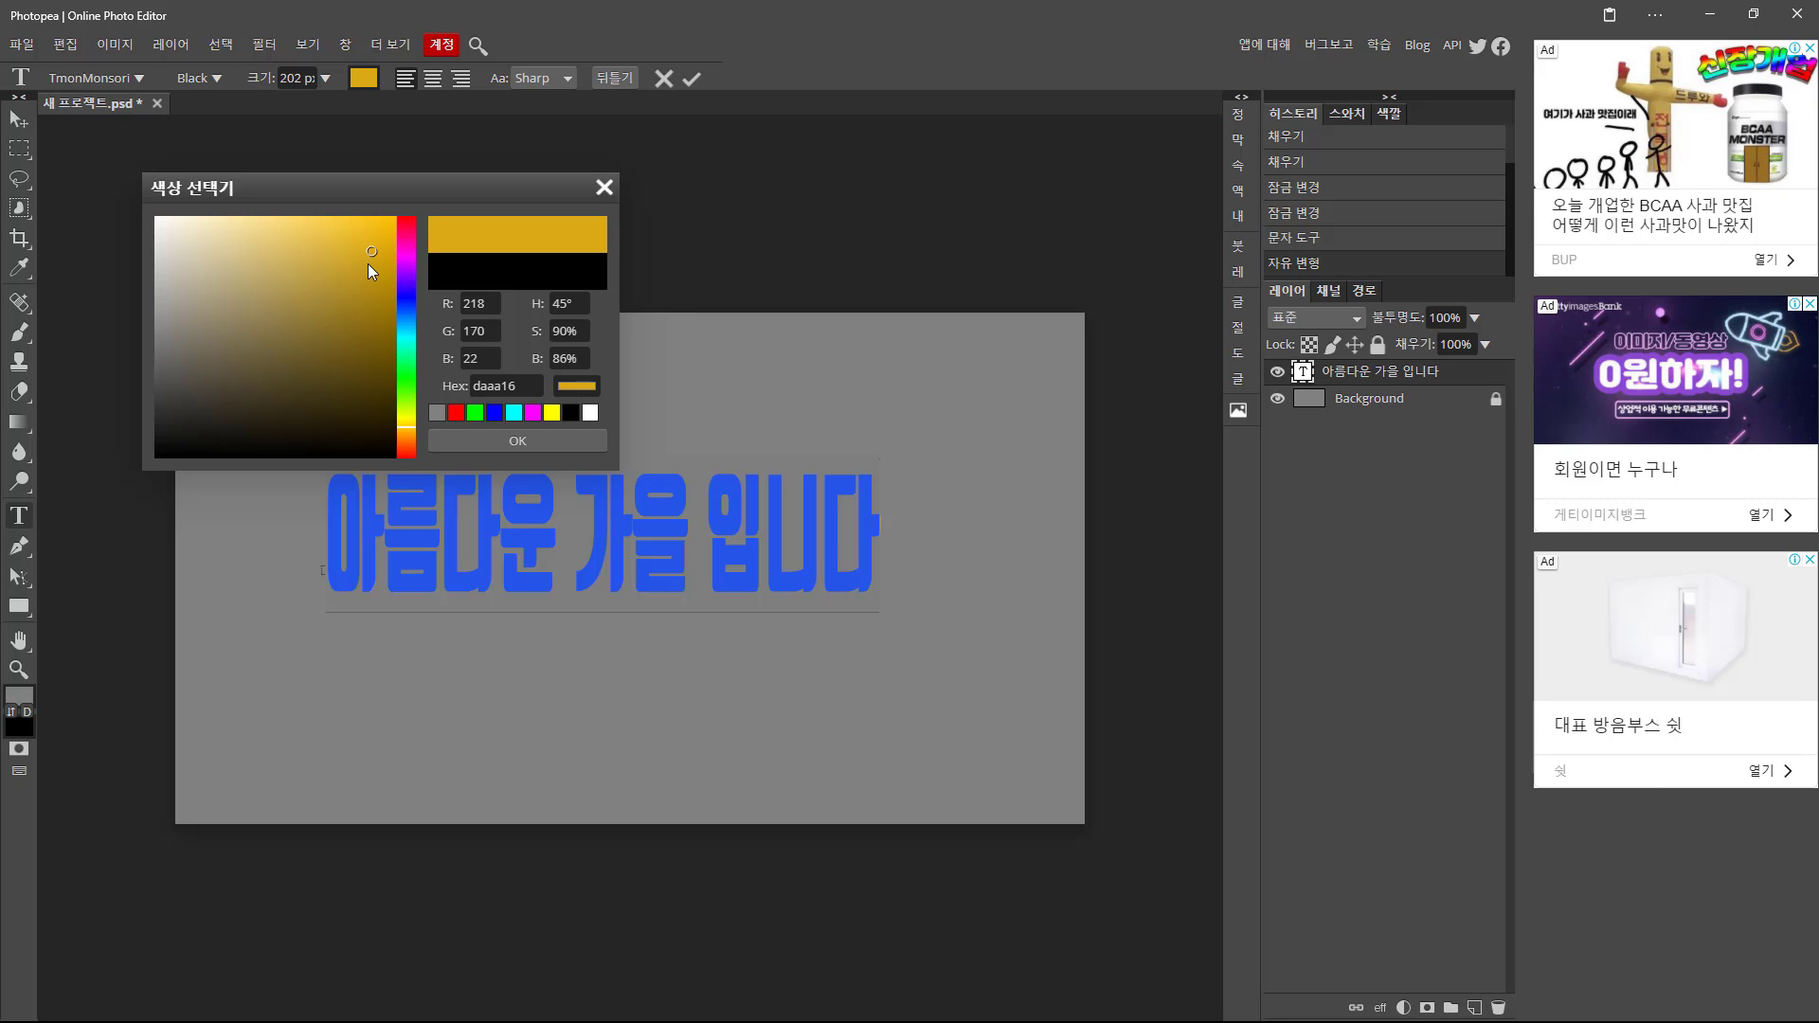
click(376, 307)
drag(406, 432, 405, 437)
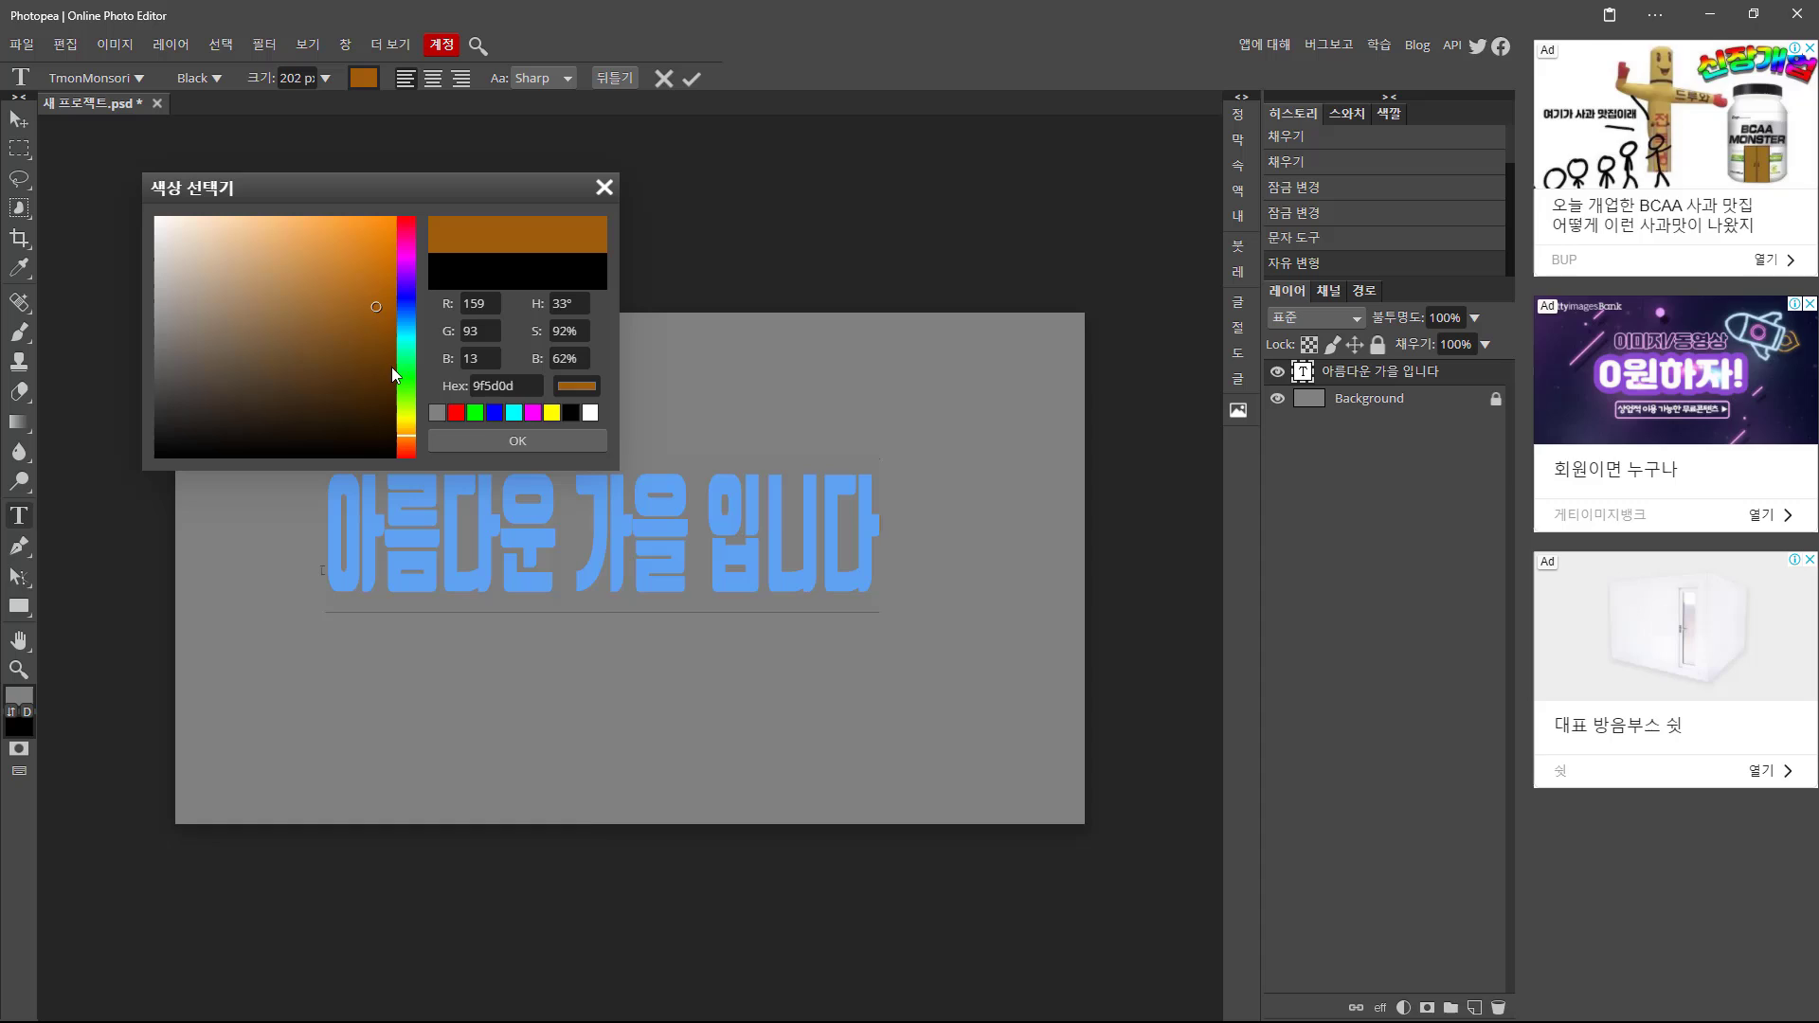
click(498, 441)
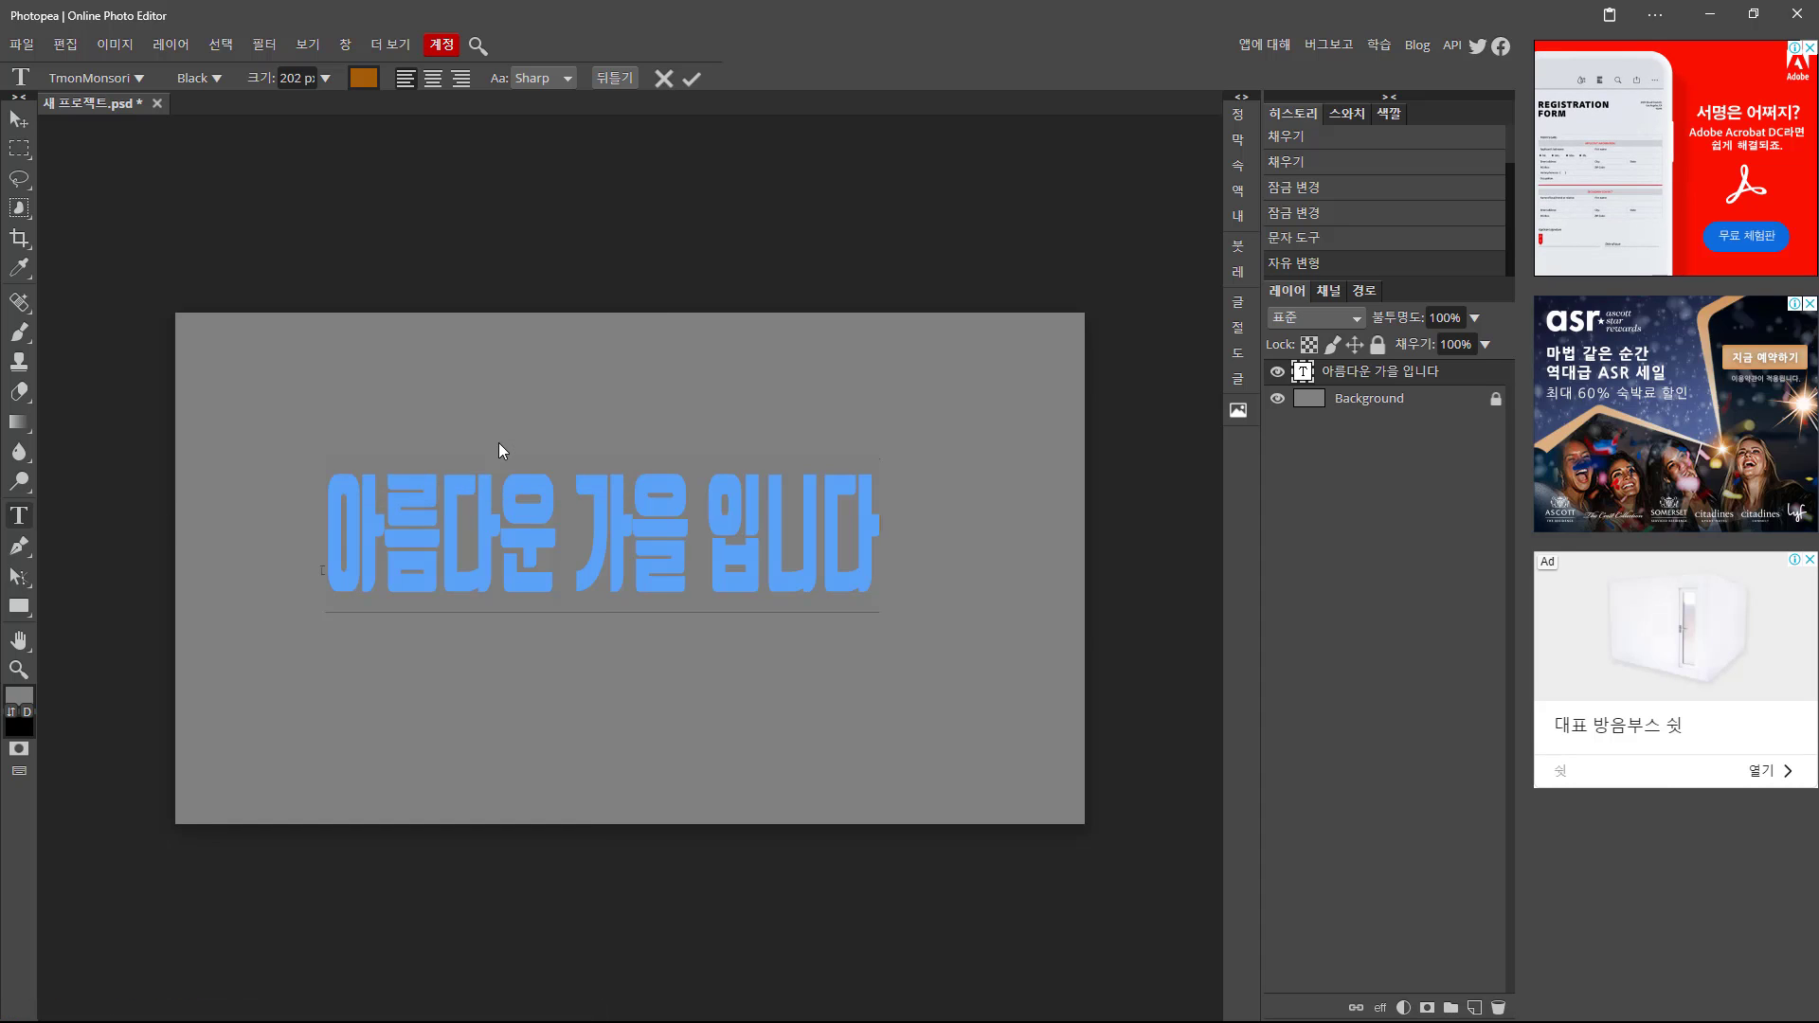
click(19, 118)
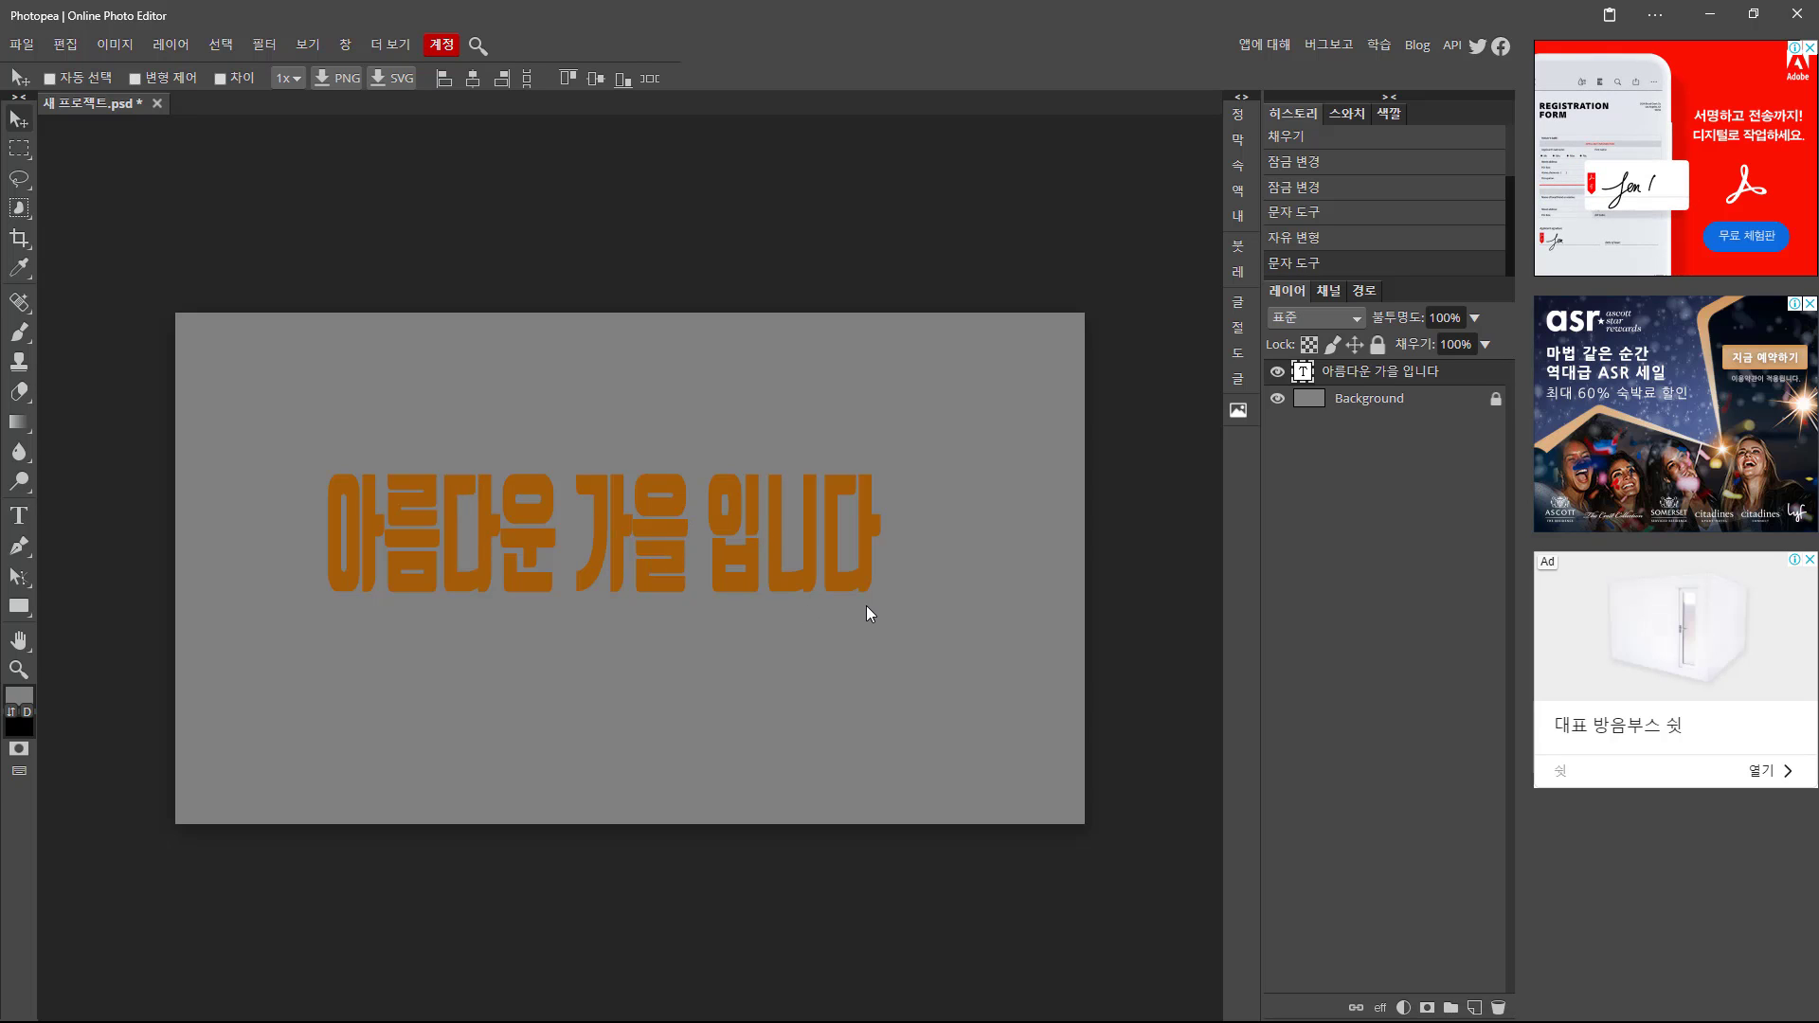
Add a Stroke (획) effect to the text layer and set its colour to white, hex ffffff.
click(1380, 1008)
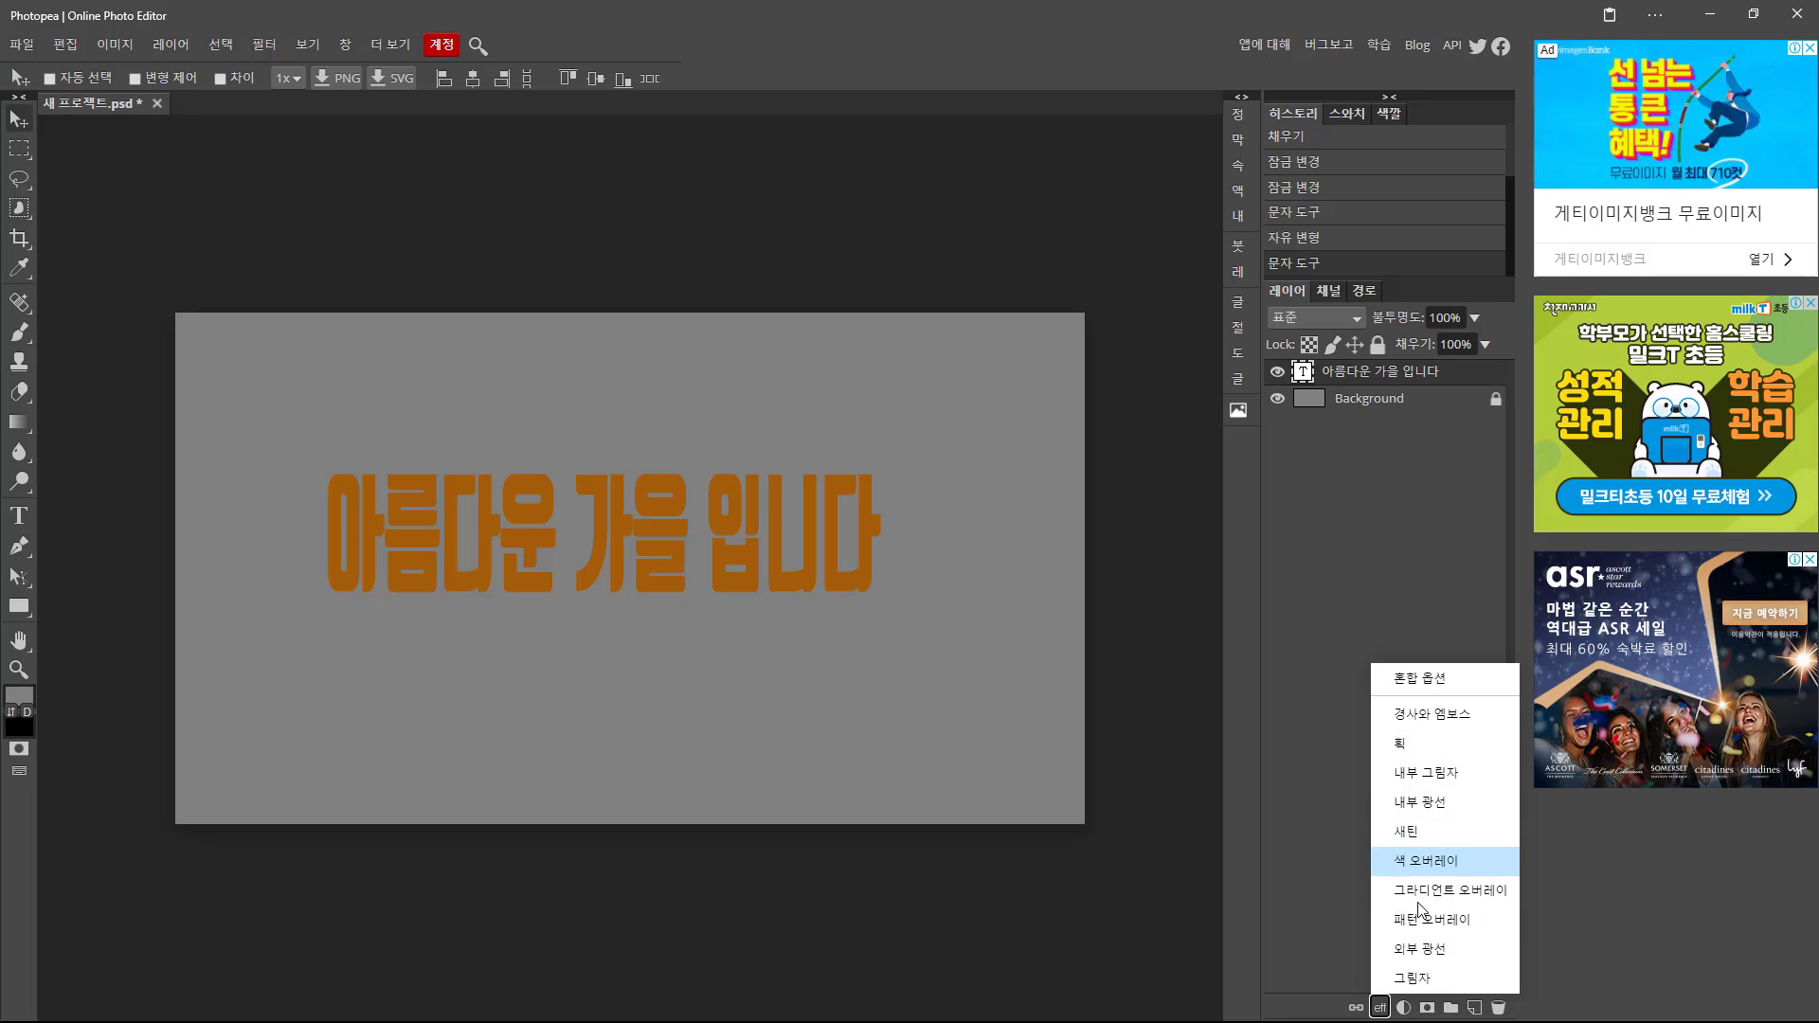
click(1403, 747)
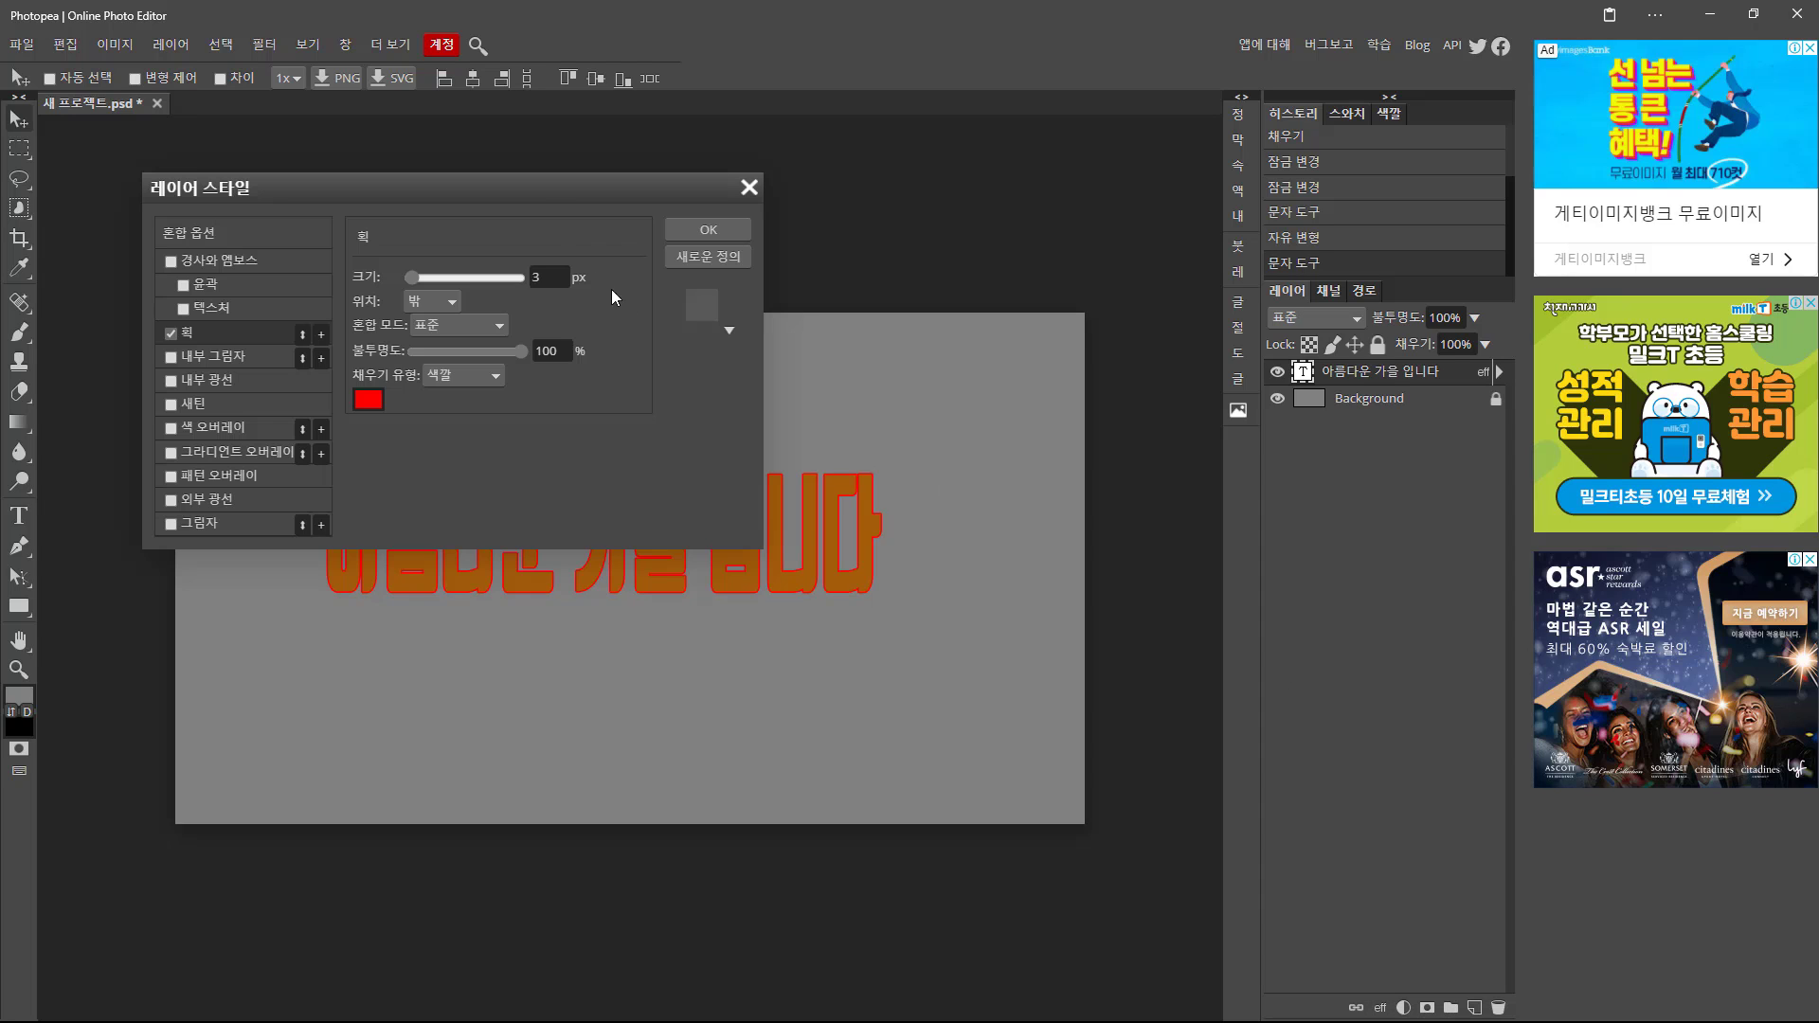
drag(536, 189, 1167, 623)
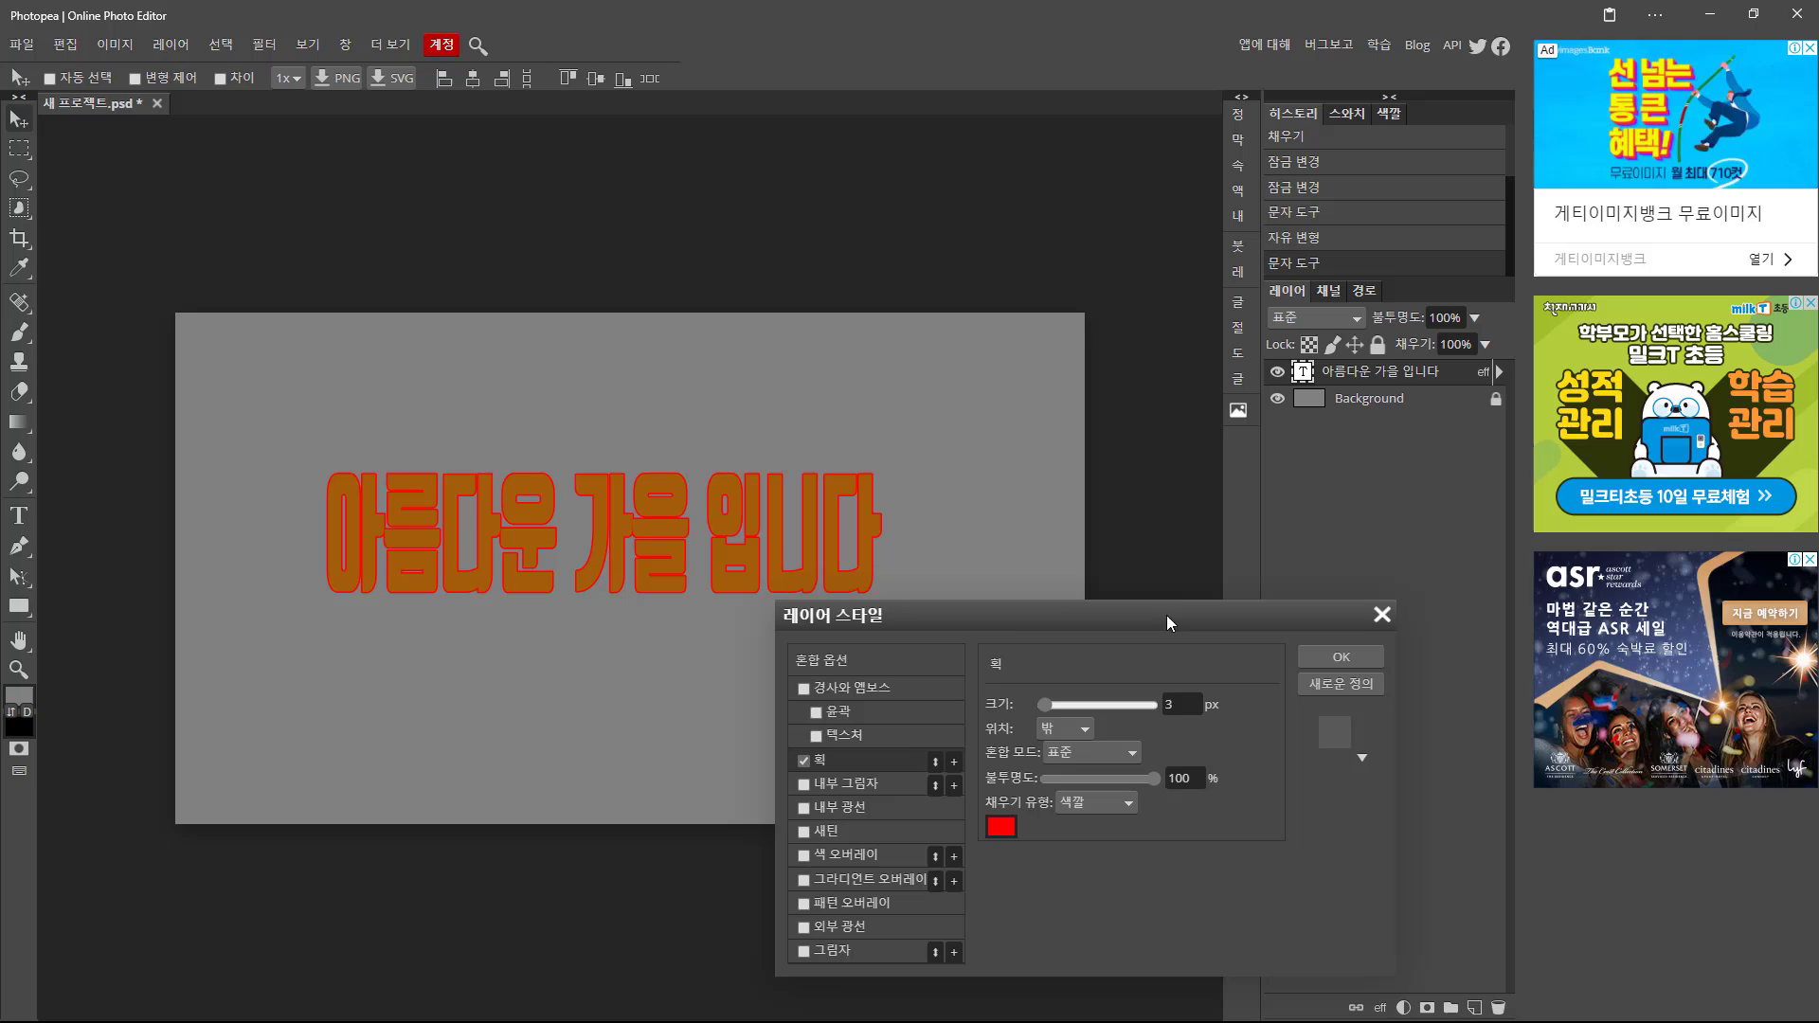
click(1002, 831)
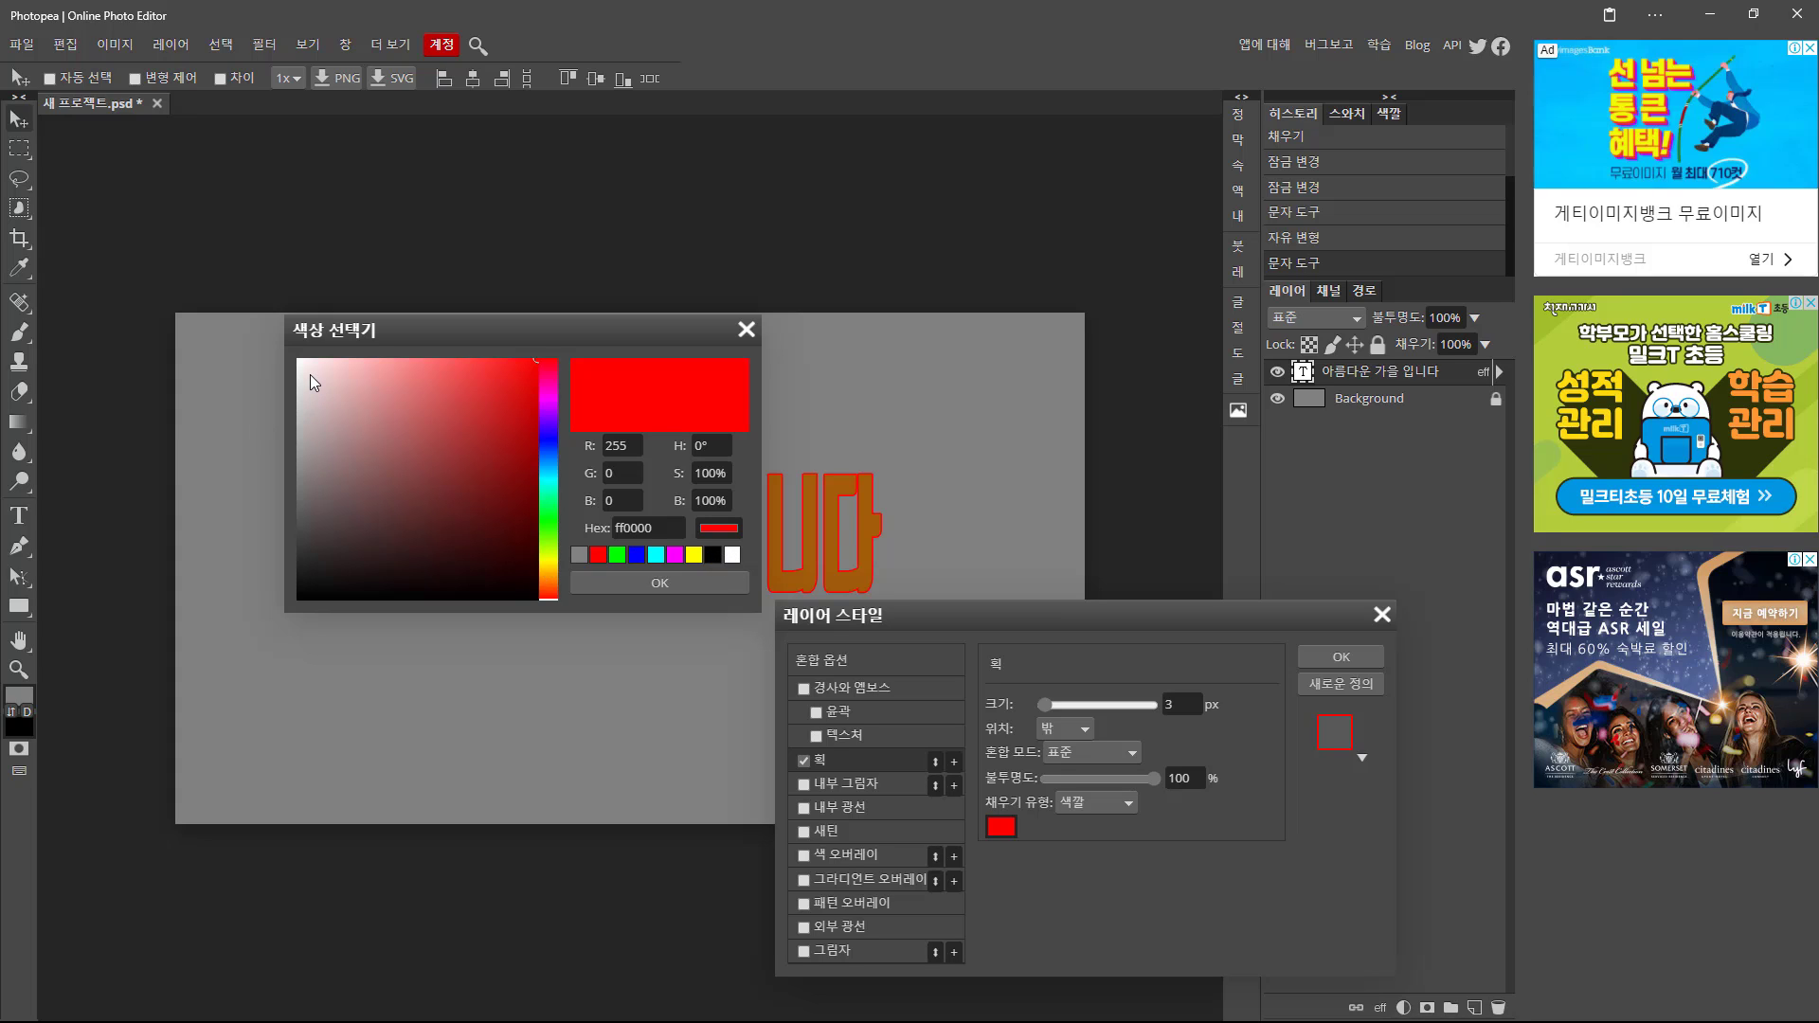
drag(309, 374, 296, 358)
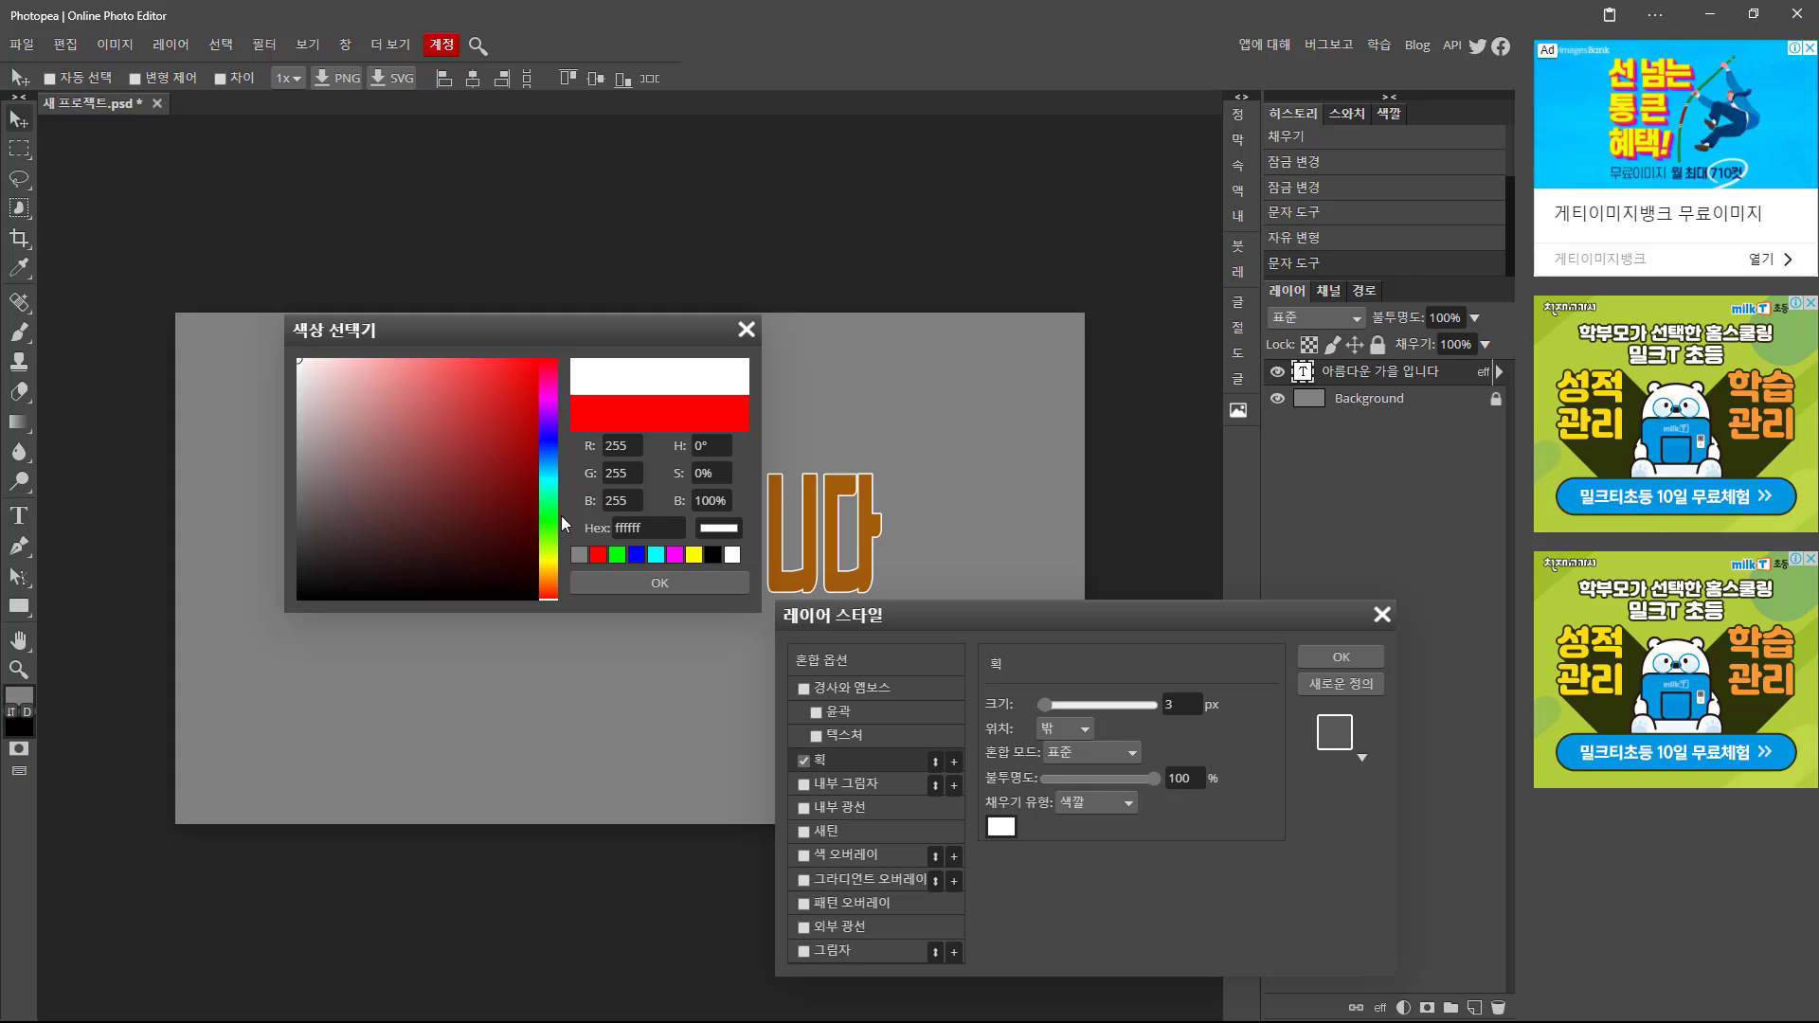
click(361, 440)
click(380, 519)
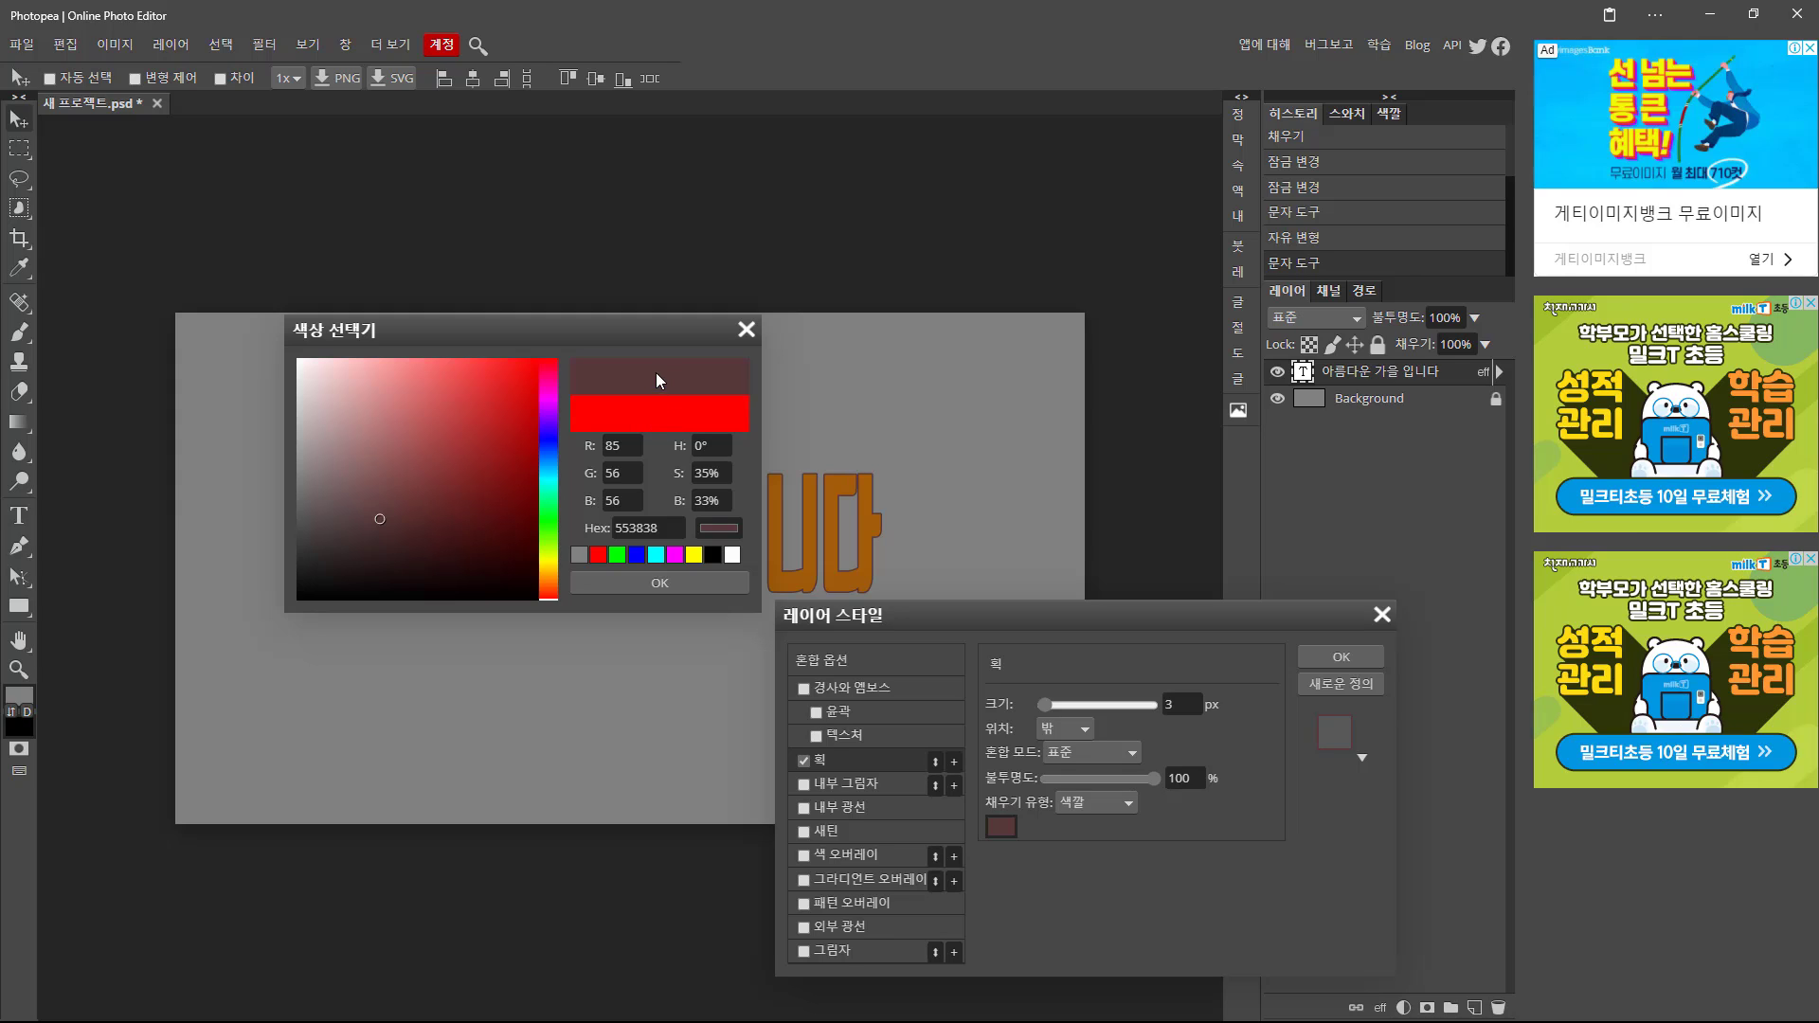
click(733, 557)
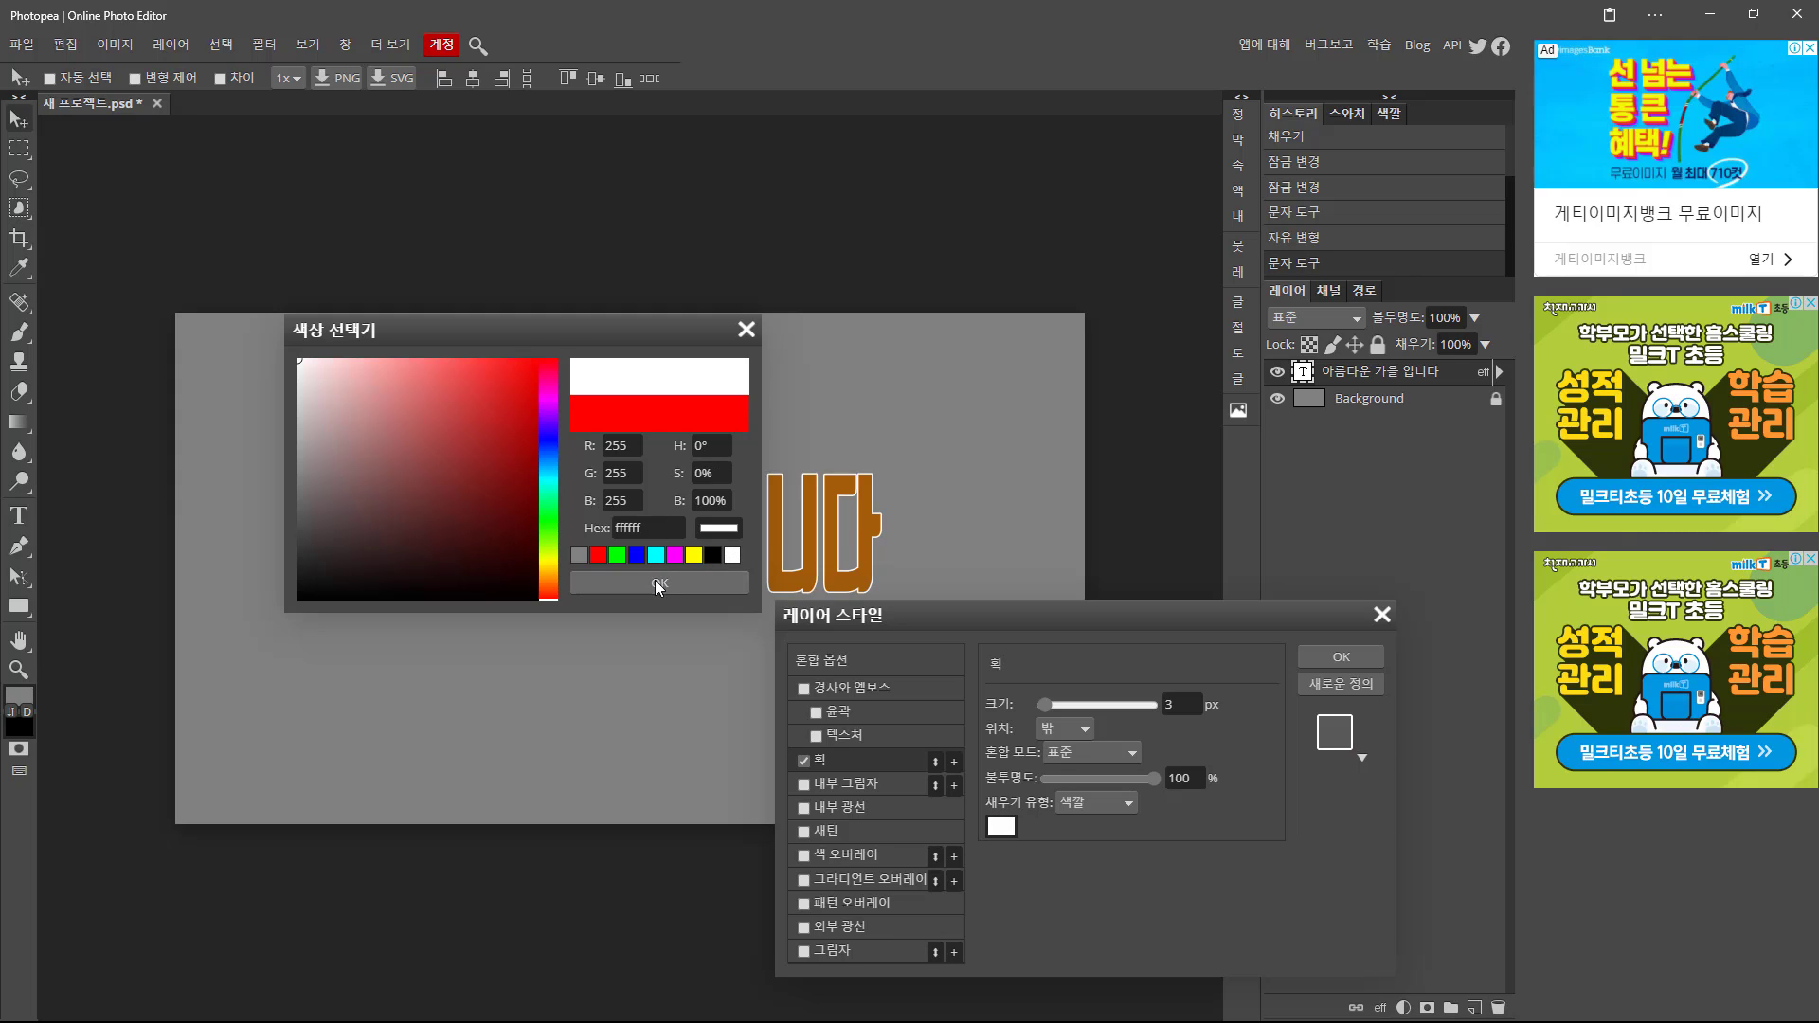
click(661, 582)
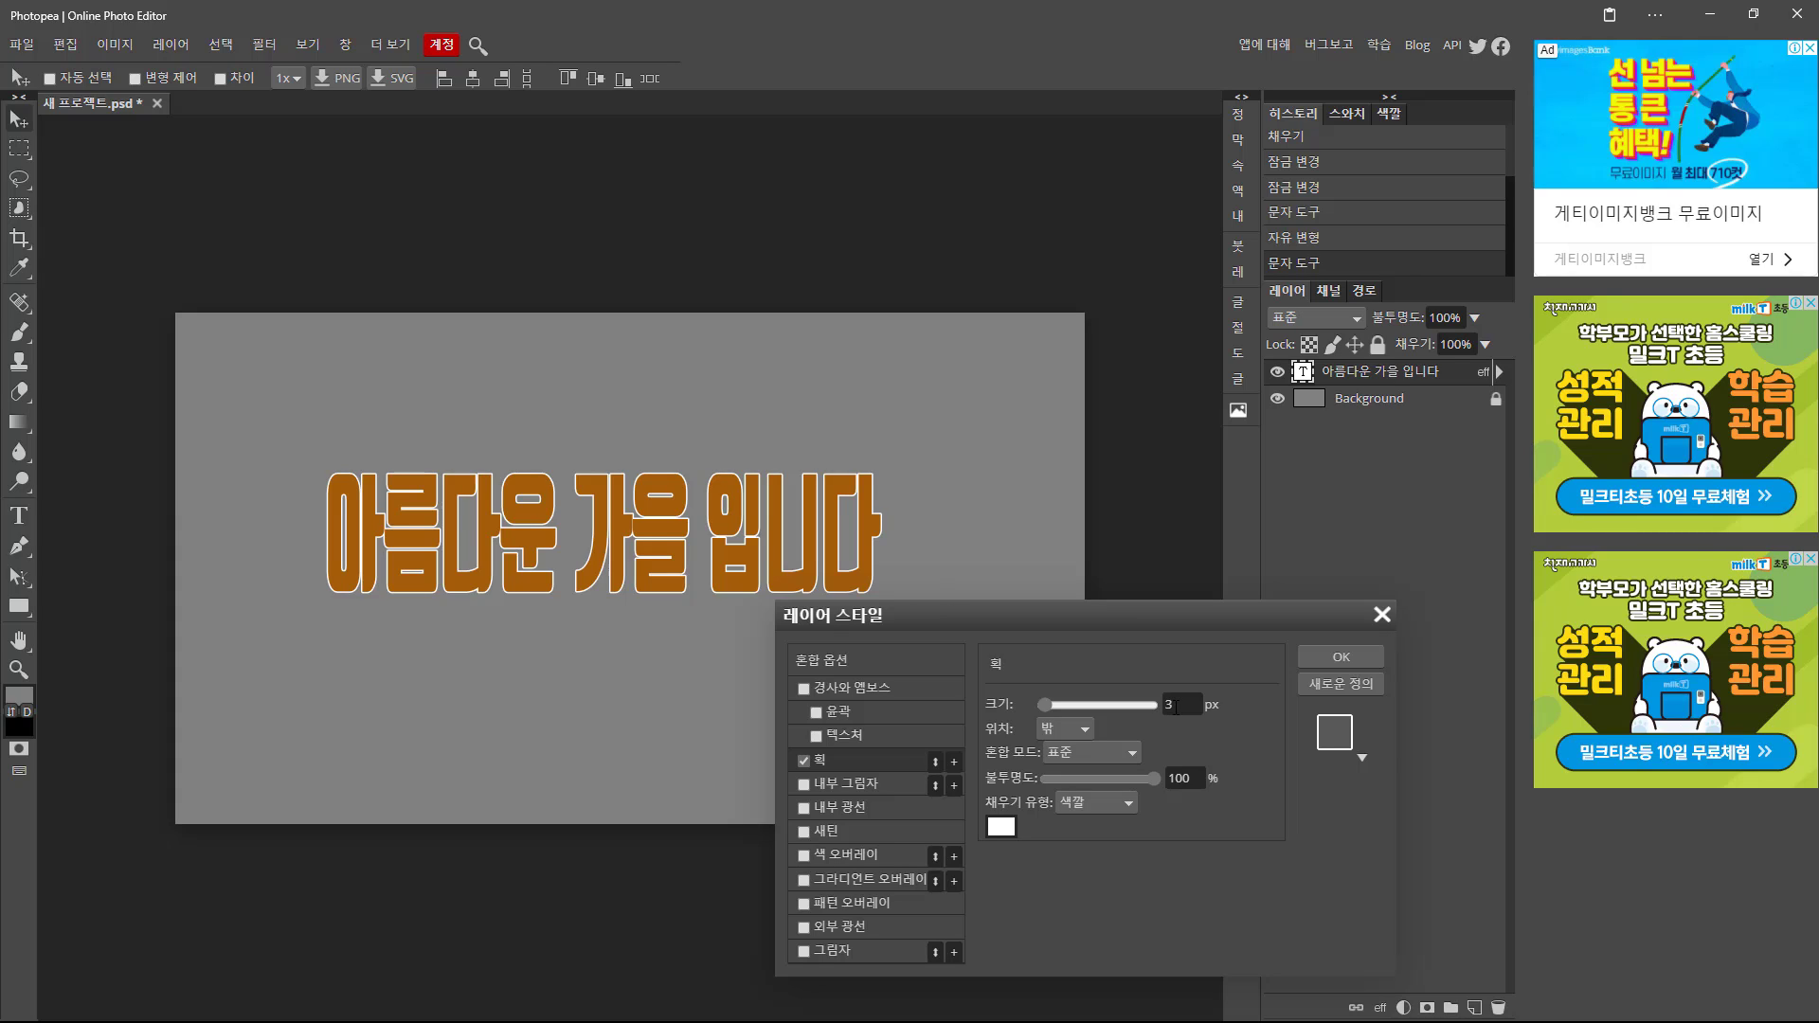
Set the stroke size to 7 px, try the 밝게 하기 blend mode, and return it to 표준 at 100% opacity.
click(1183, 704)
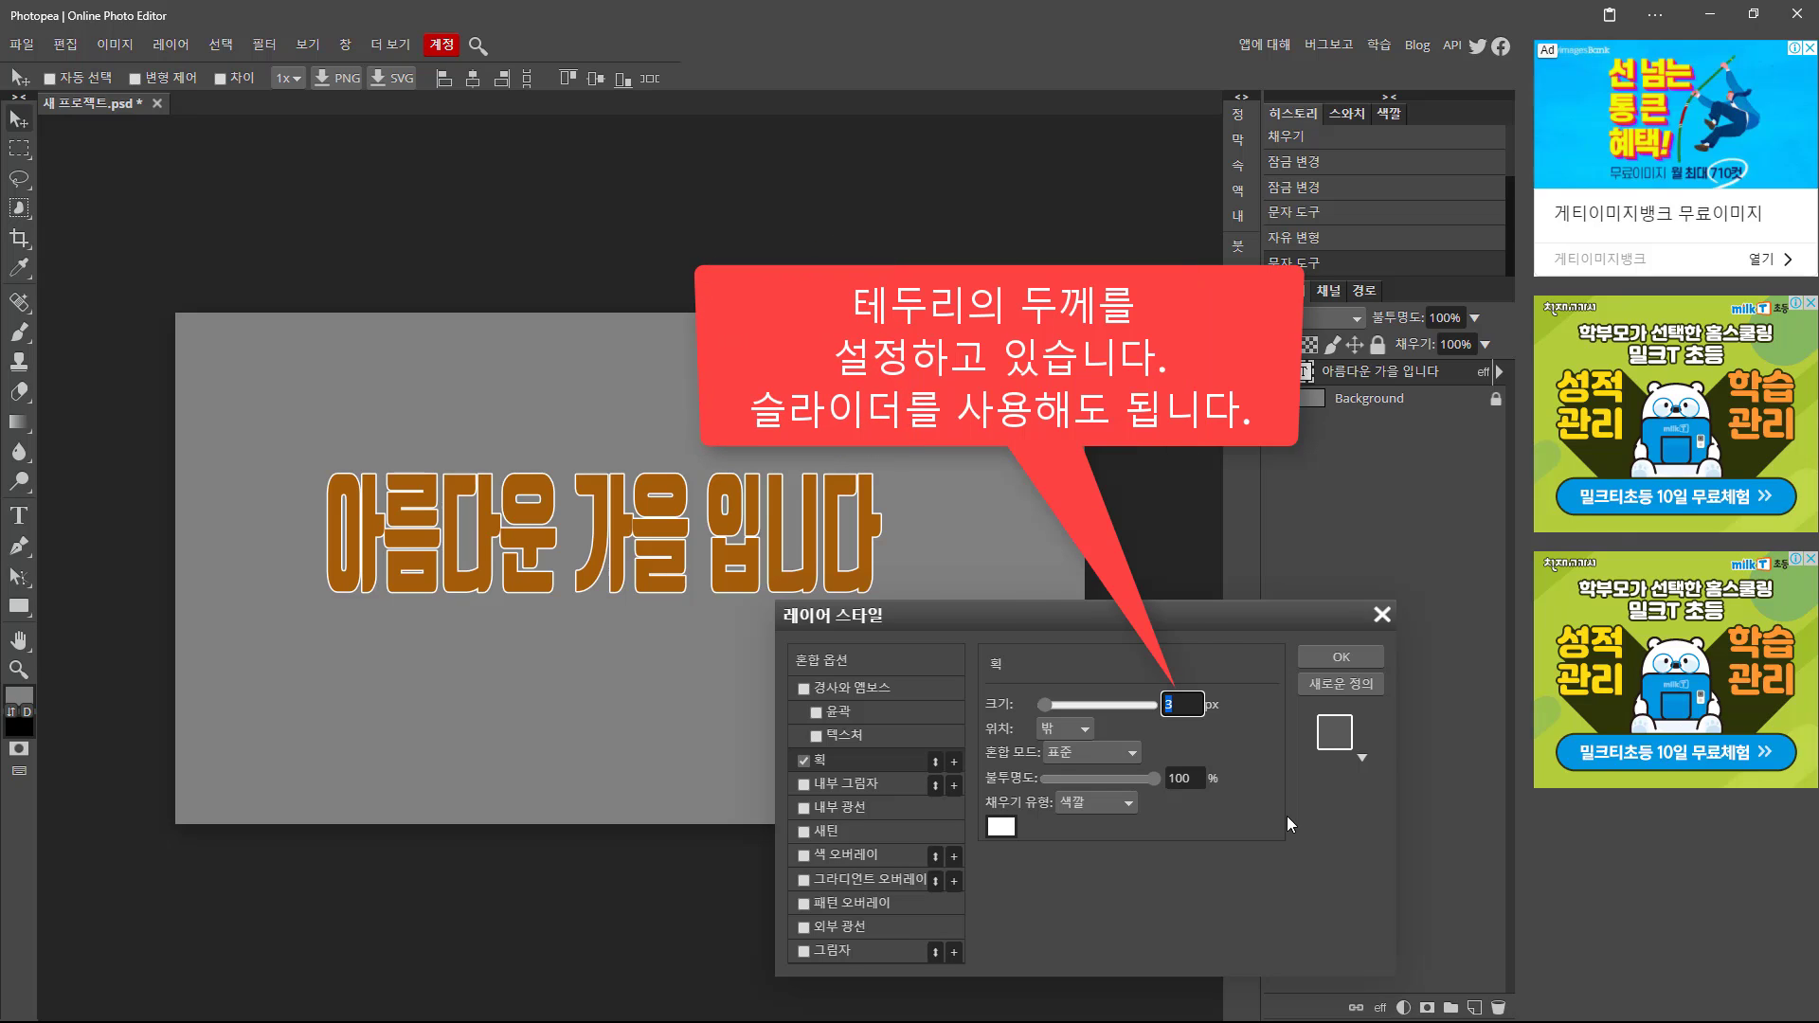
text(7)
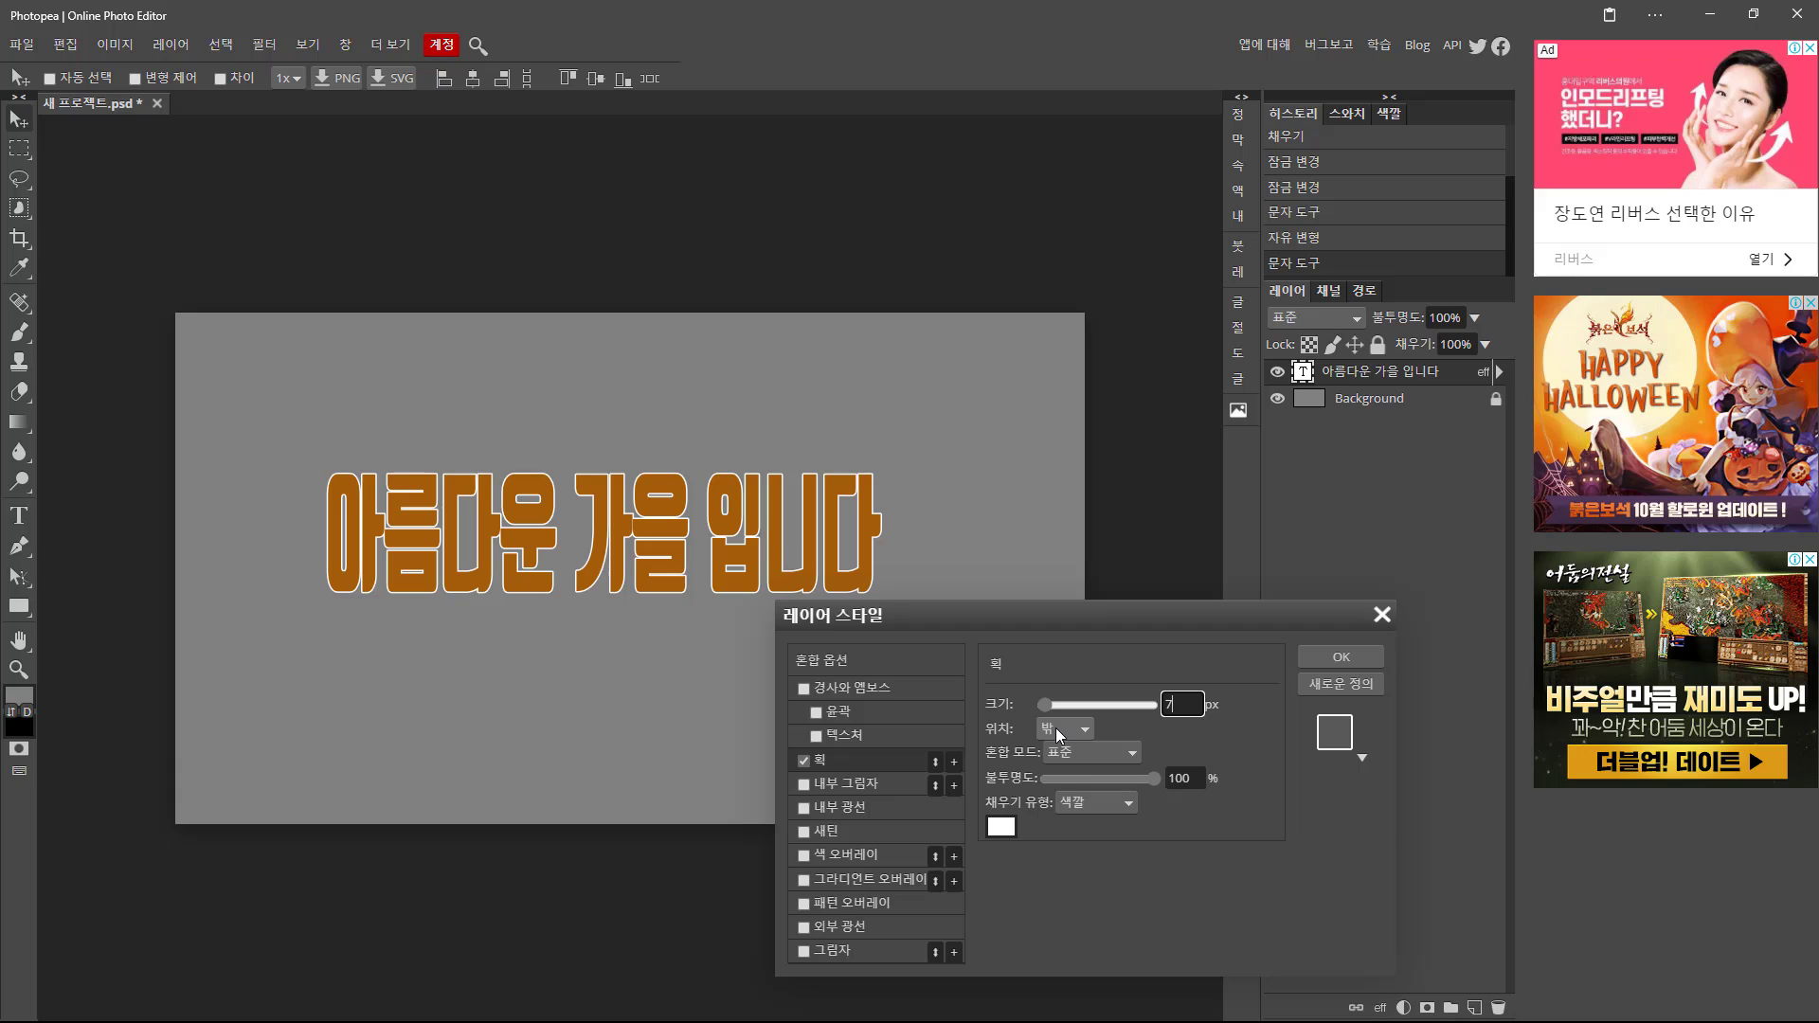
click(1132, 753)
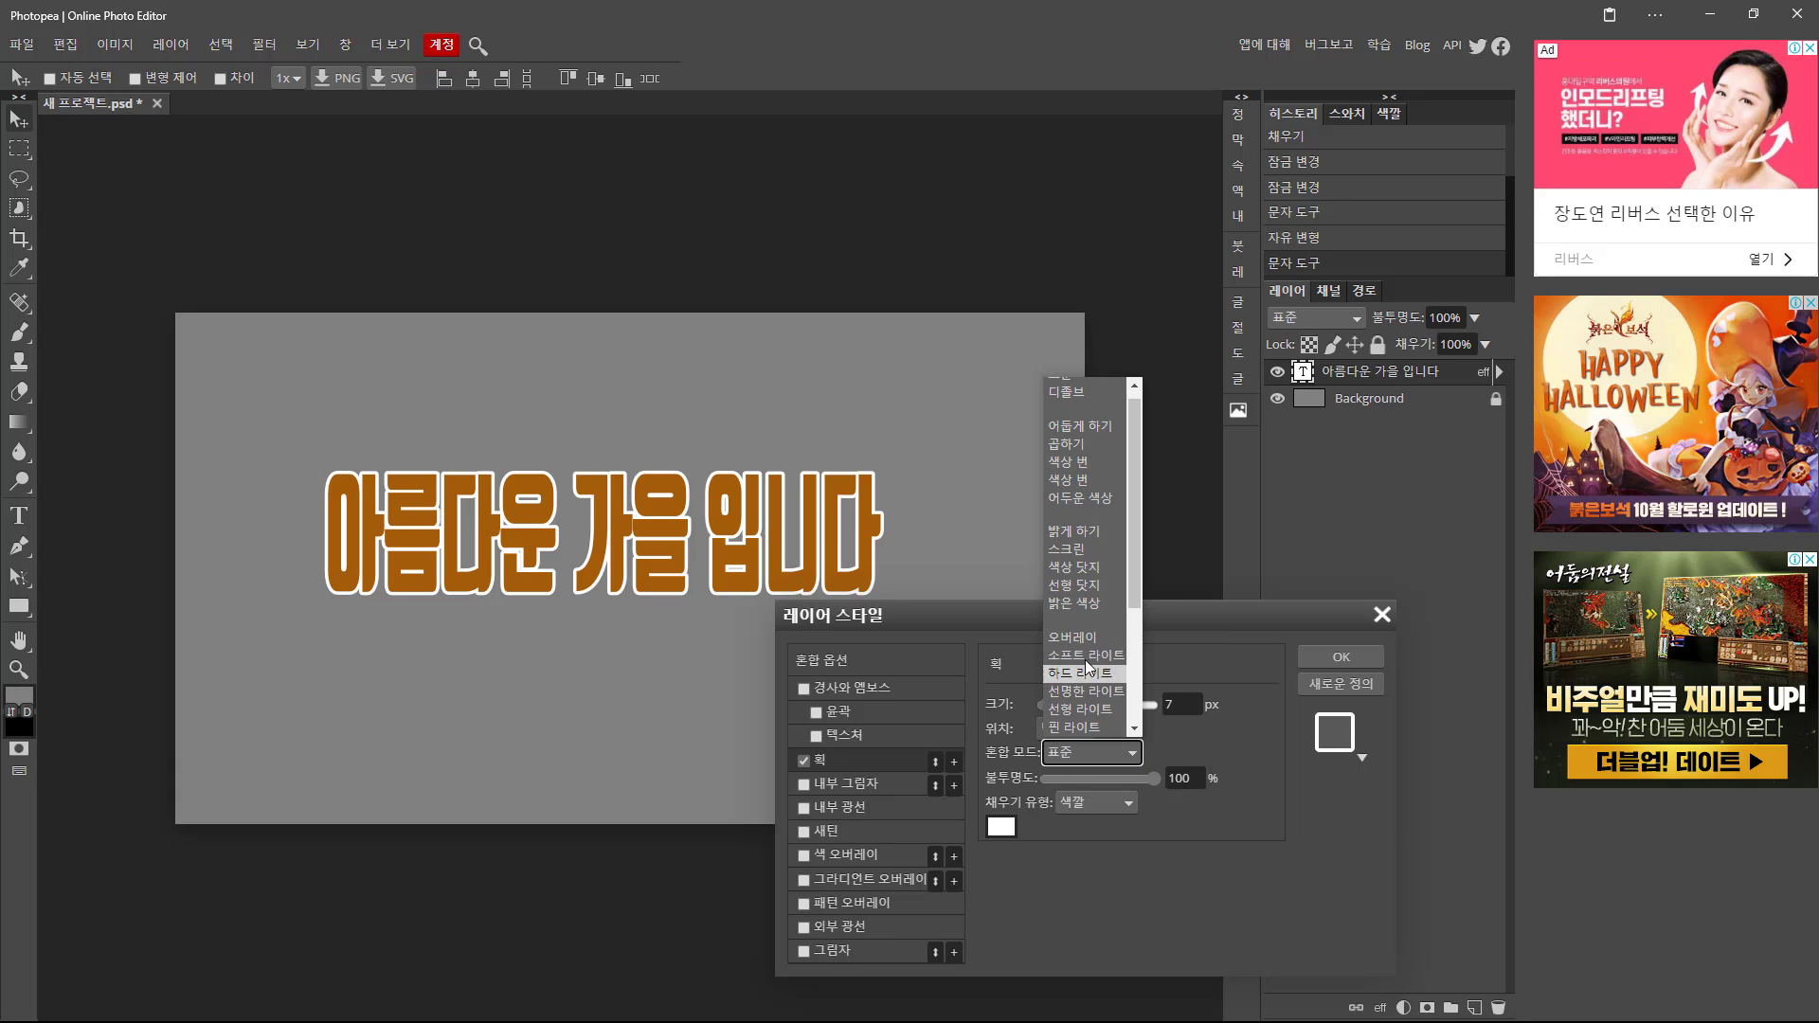
click(1075, 532)
click(1128, 753)
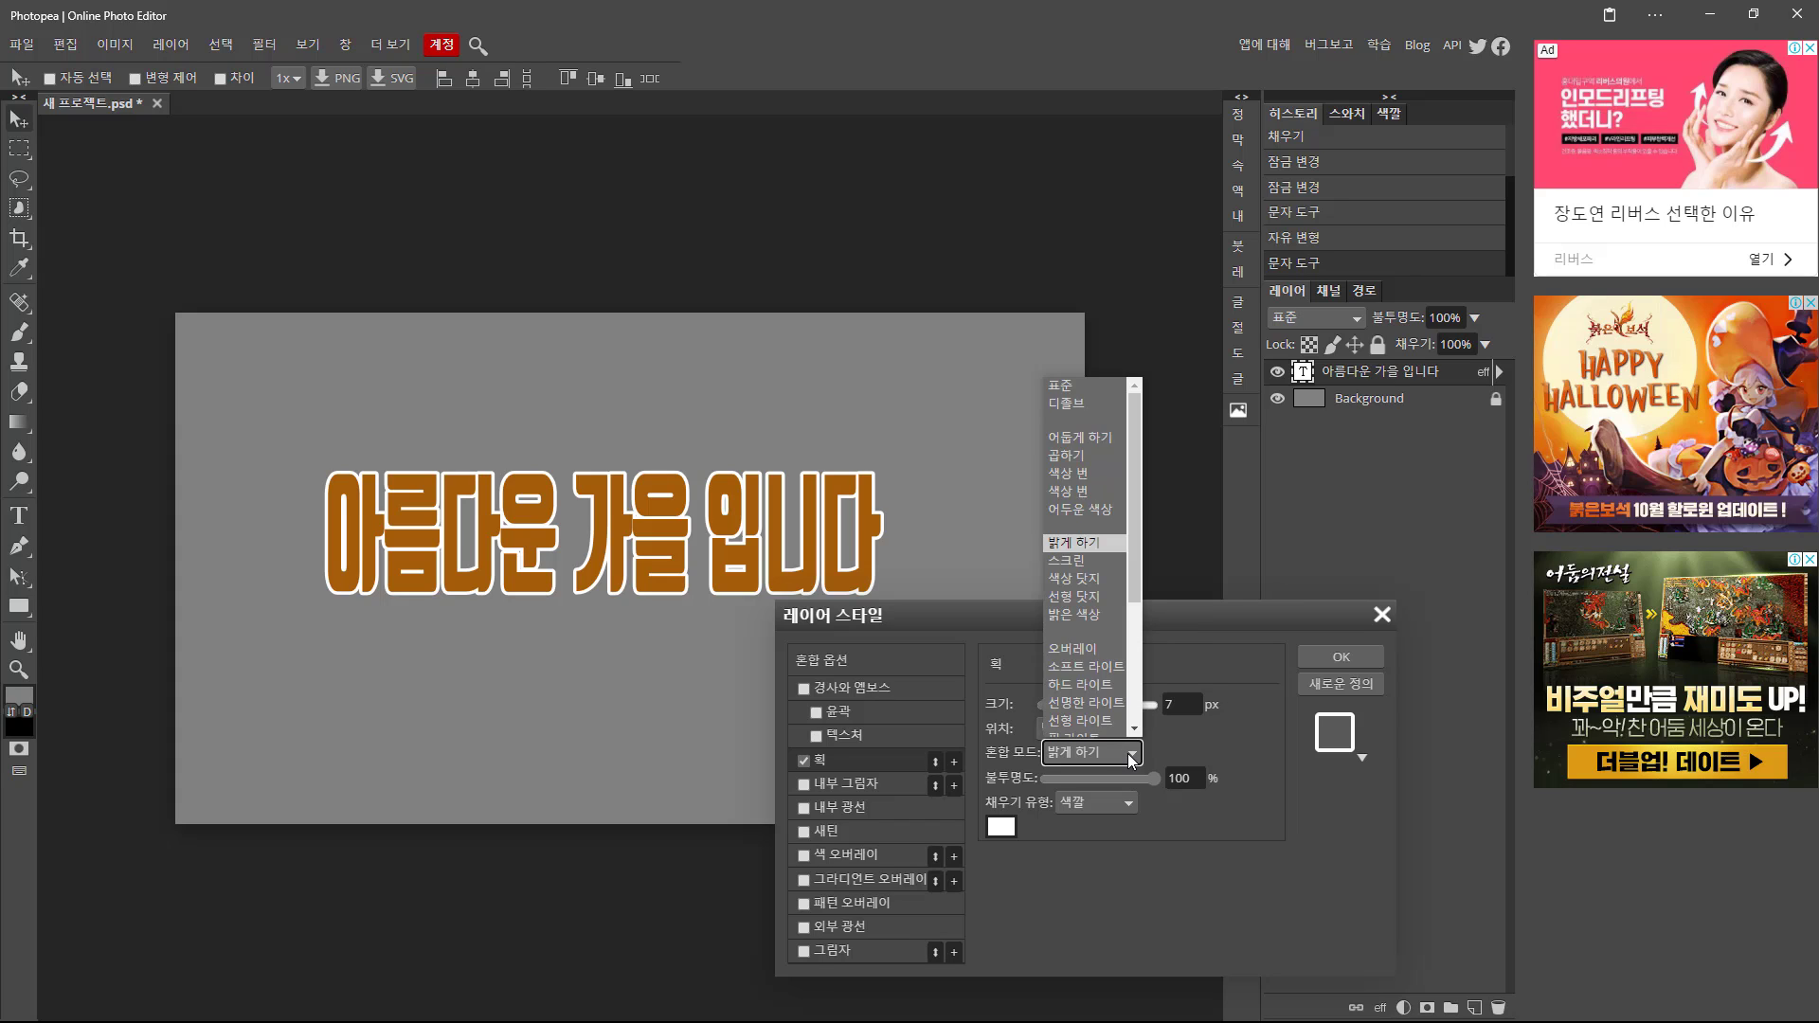
click(1061, 386)
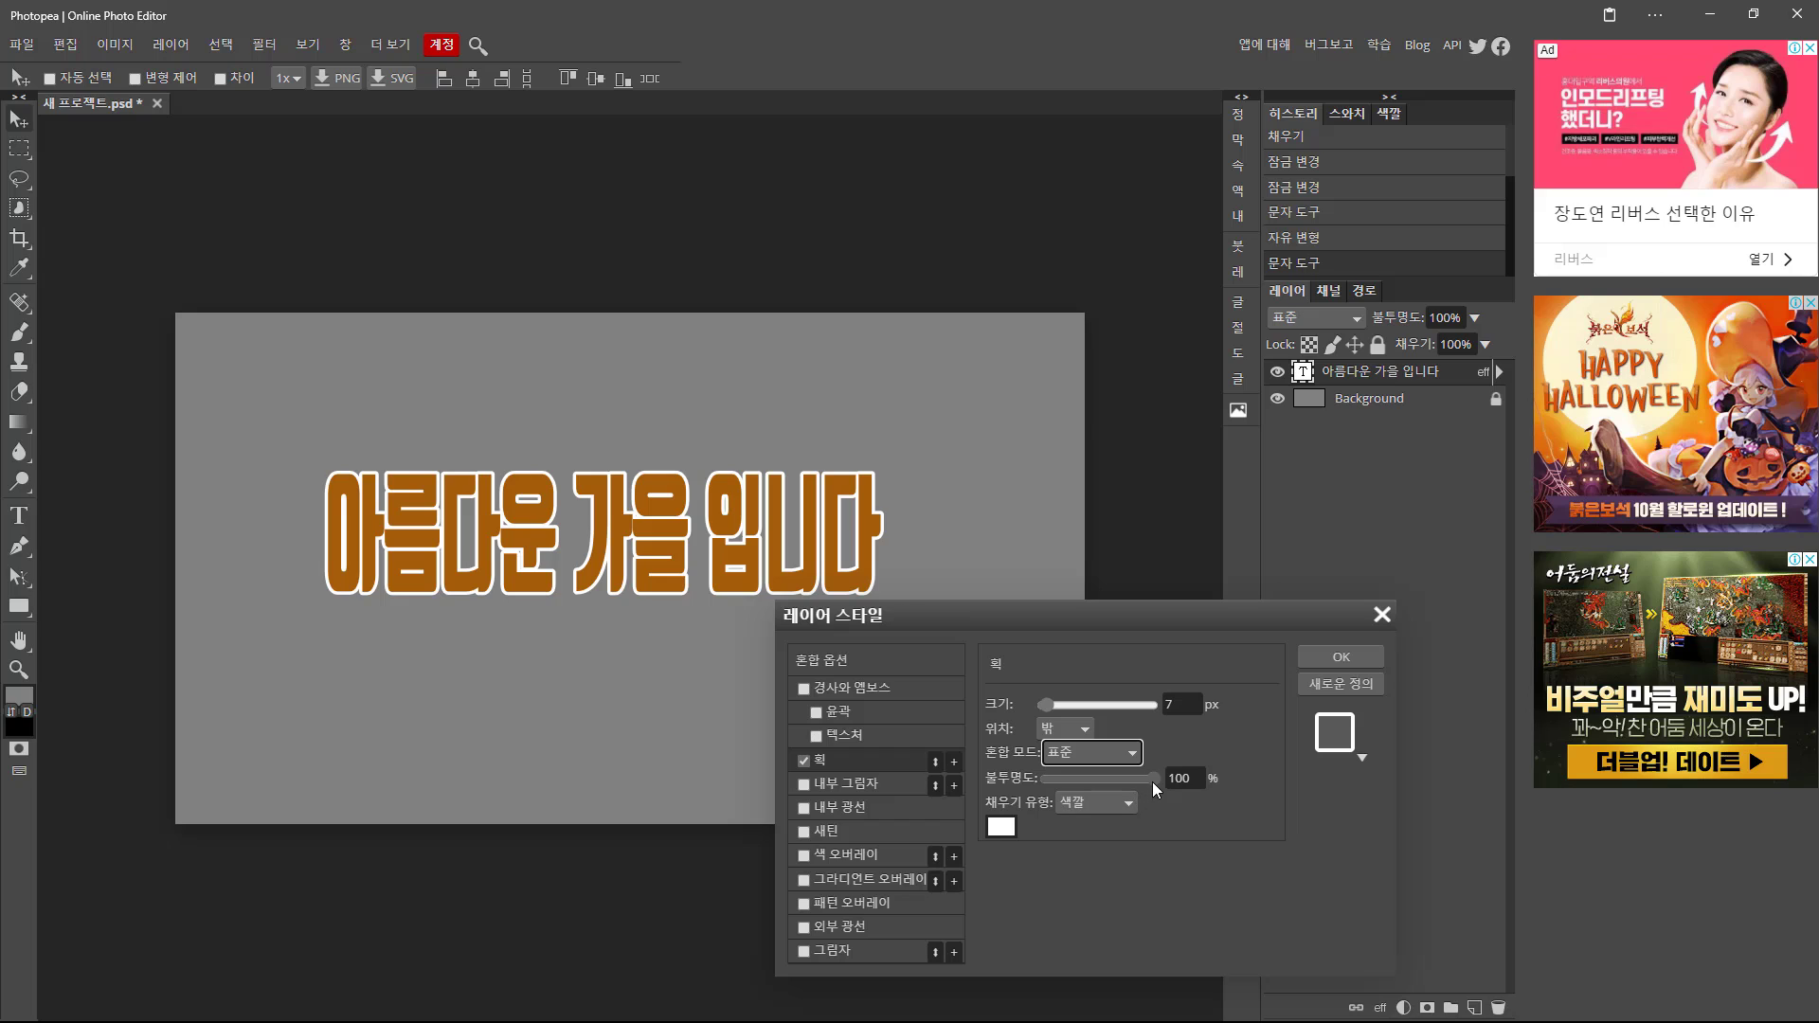
mouse_move(1152, 779)
mouse_down()
mouse_move(1065, 779)
mouse_move(1167, 787)
mouse_move(1038, 771)
mouse_move(1181, 779)
mouse_up()
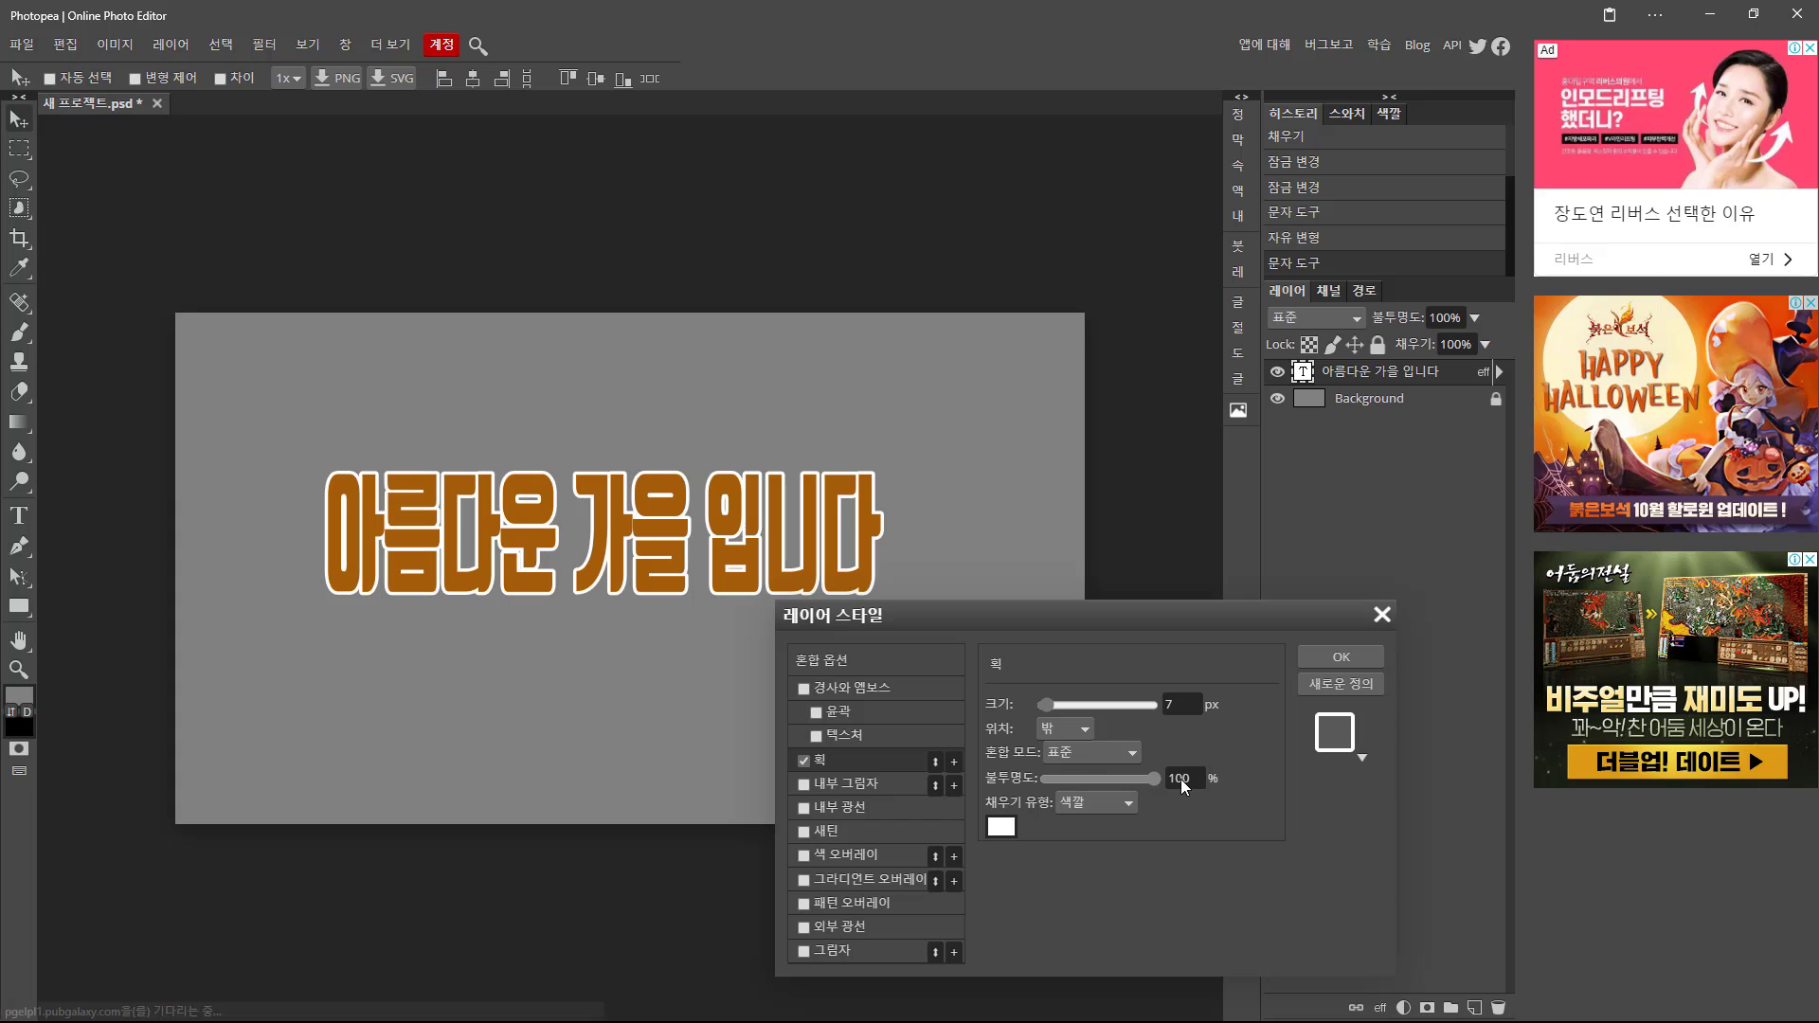
Set the text's stroke size to 12 px and apply the layer style.
click(1163, 707)
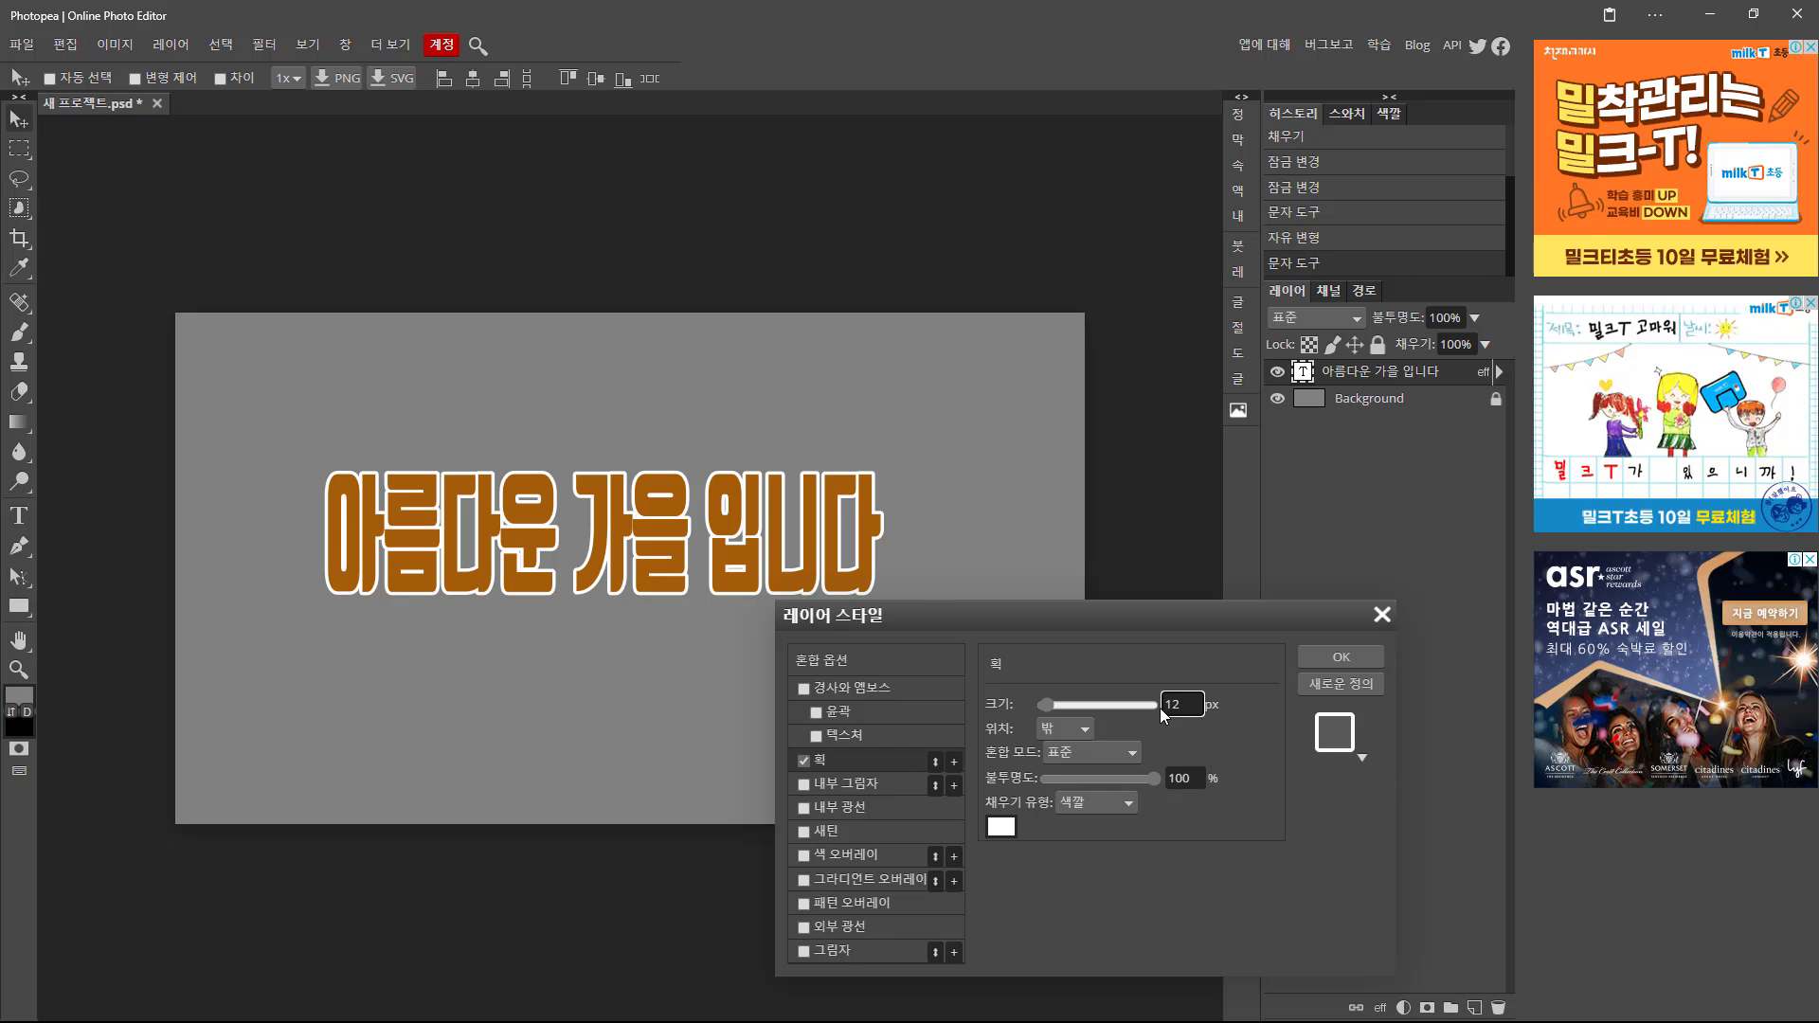
text(12)
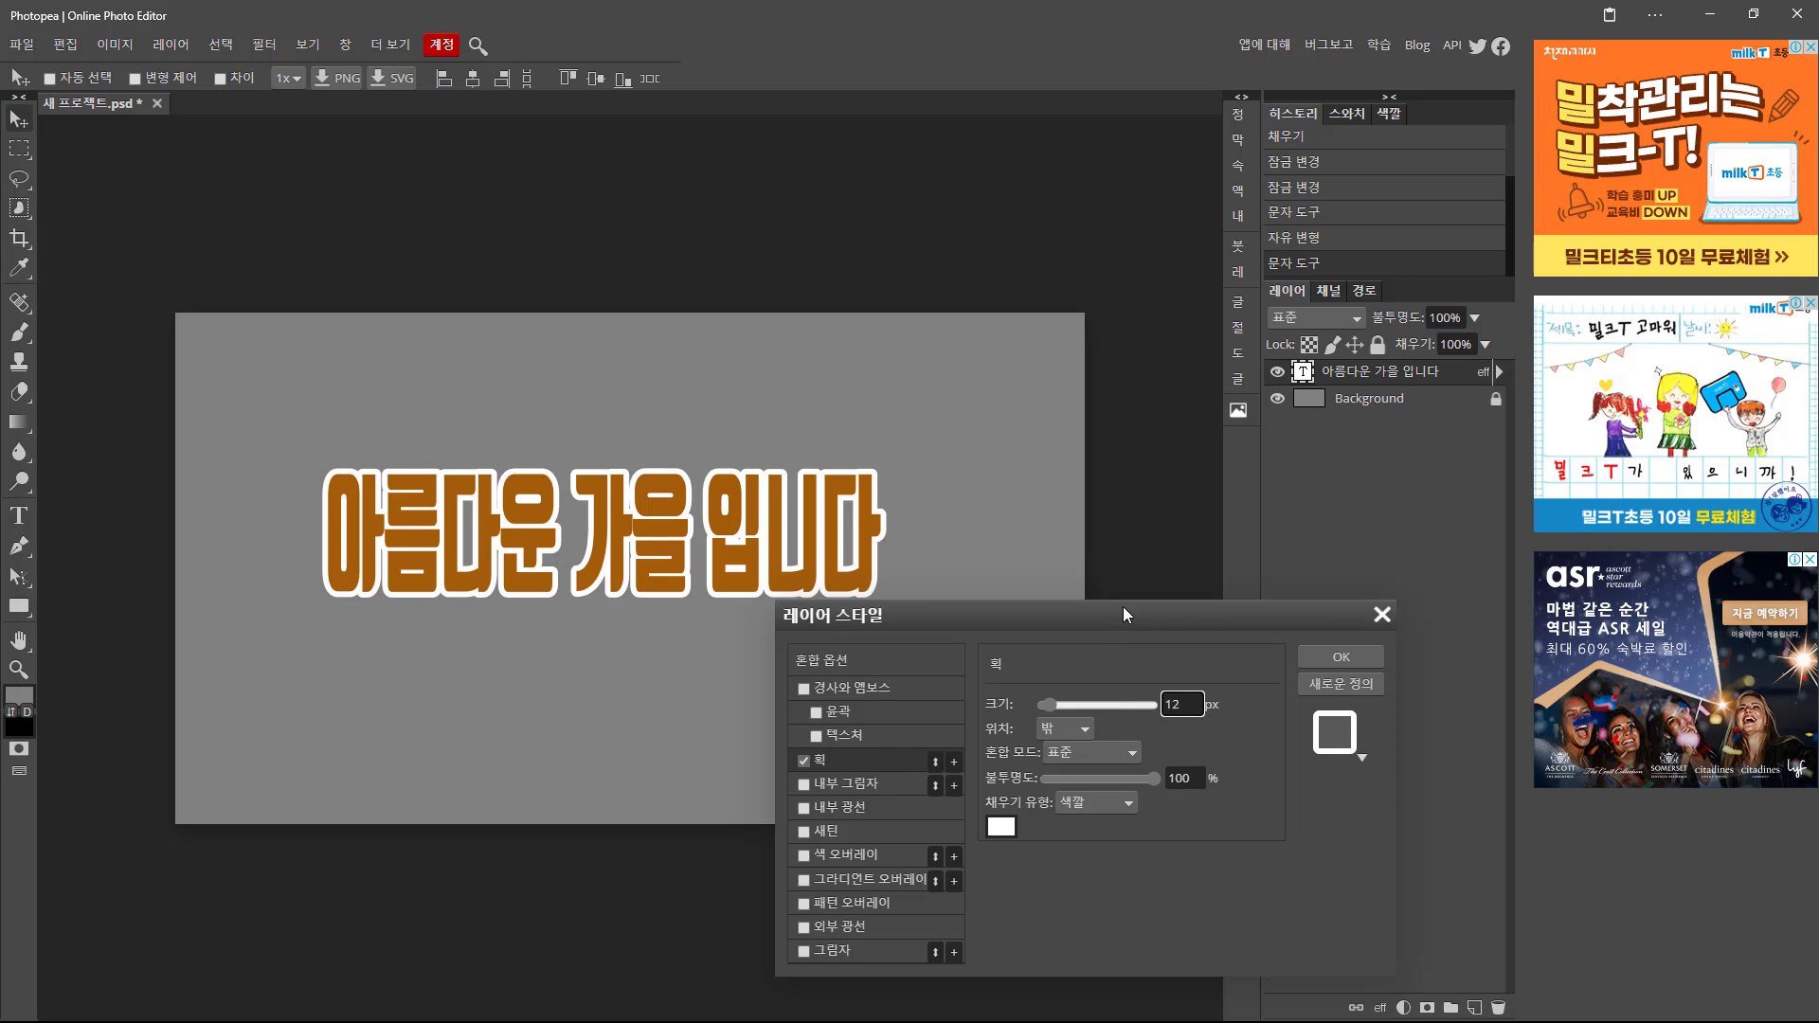
click(1327, 656)
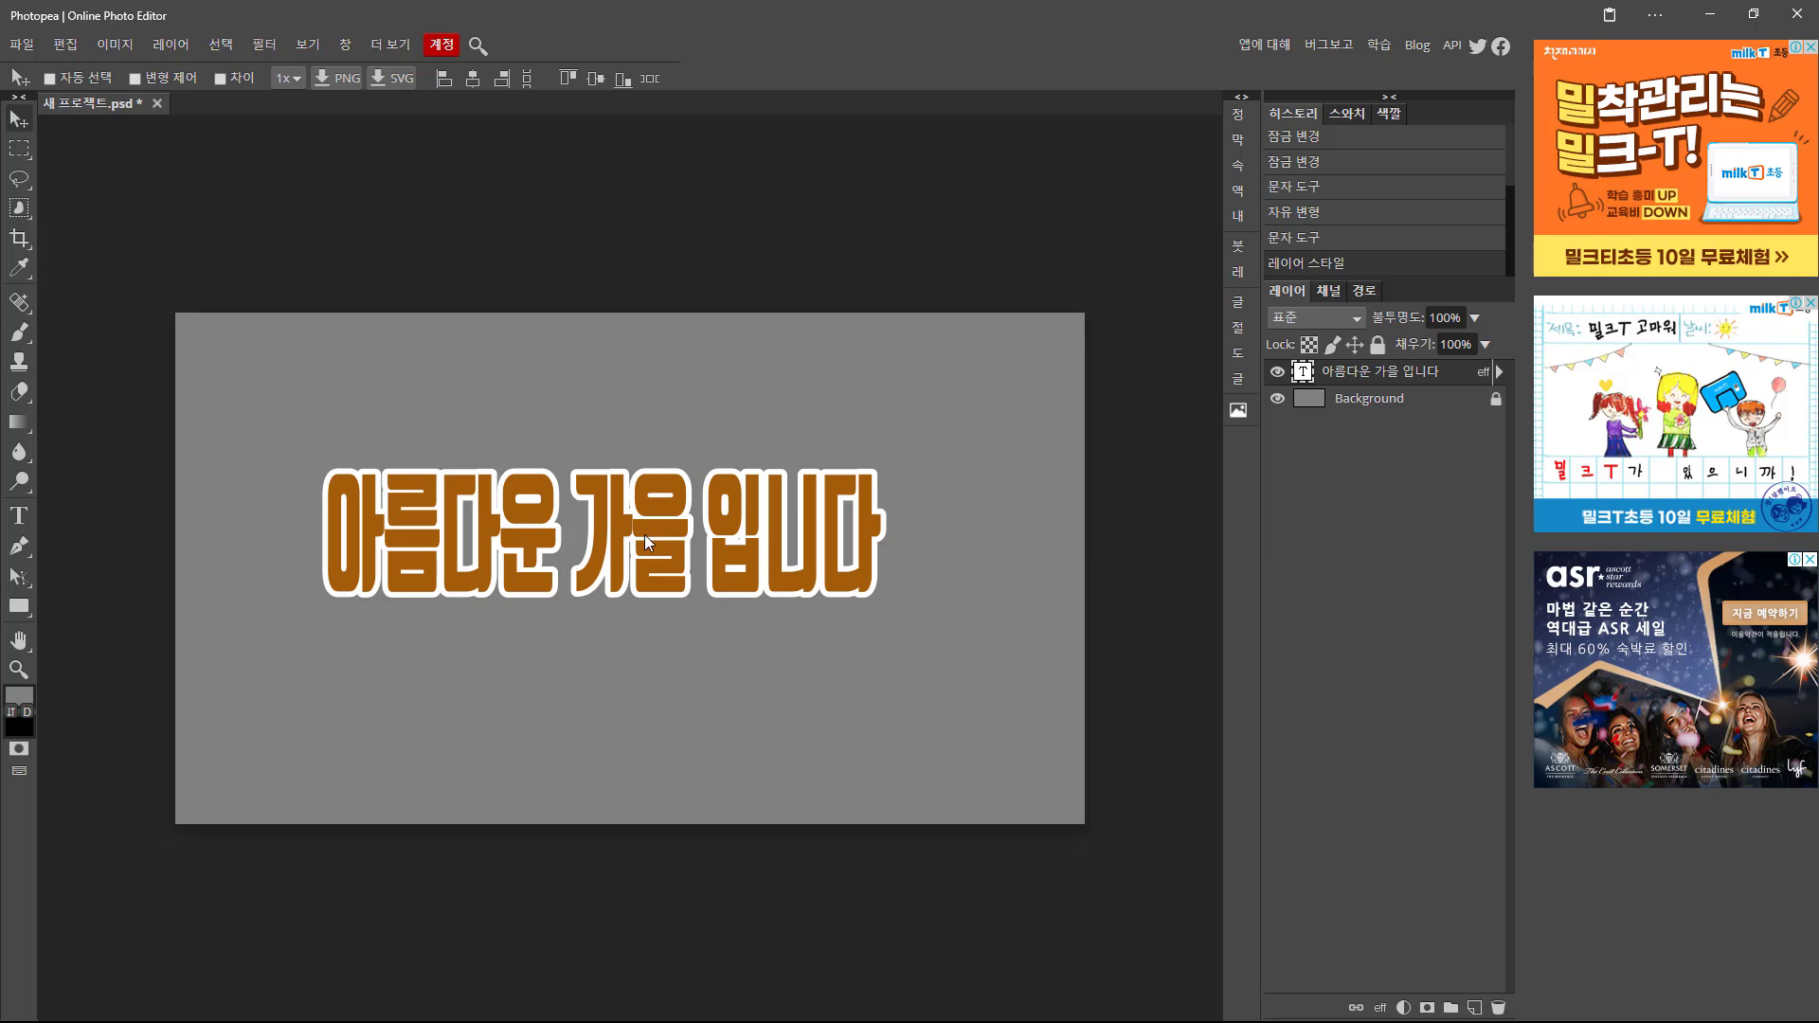
Reposition the outlined text slightly to the right, keeping it near the middle of the canvas.
mouse_move(645, 534)
mouse_down()
mouse_move(748, 438)
mouse_move(607, 480)
mouse_move(666, 474)
mouse_move(659, 540)
mouse_up()
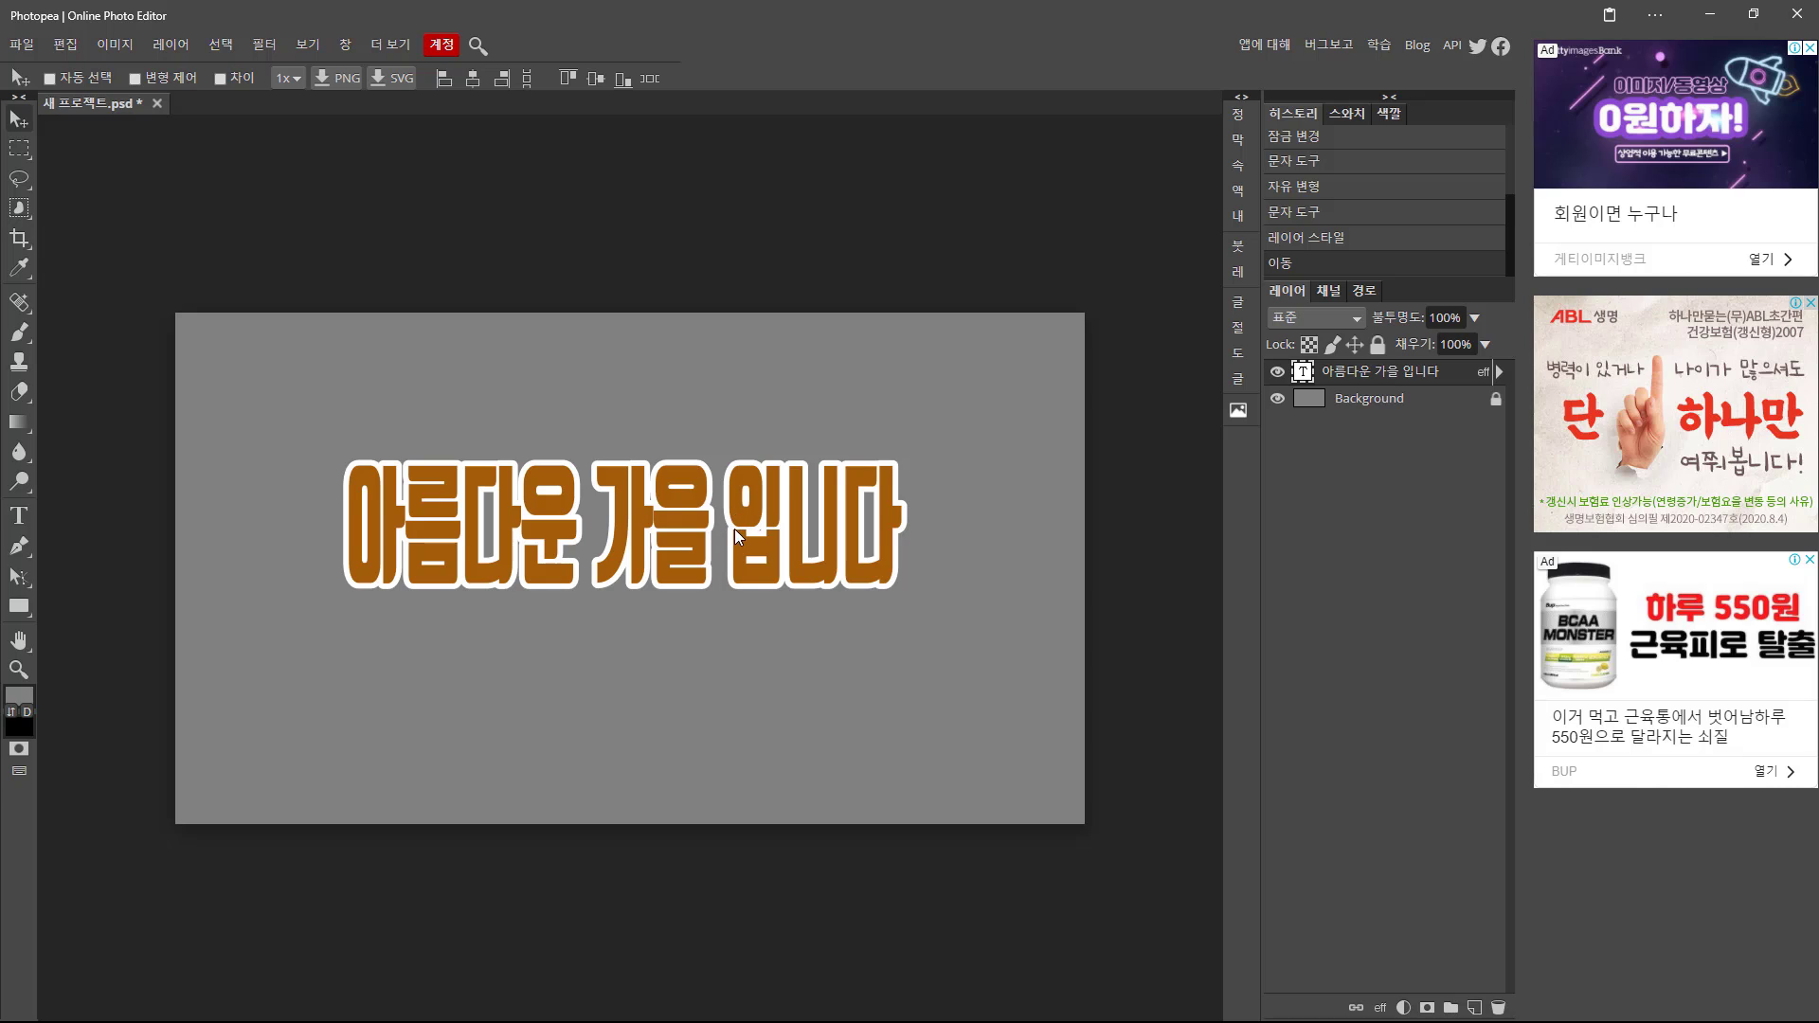
drag(739, 527, 705, 549)
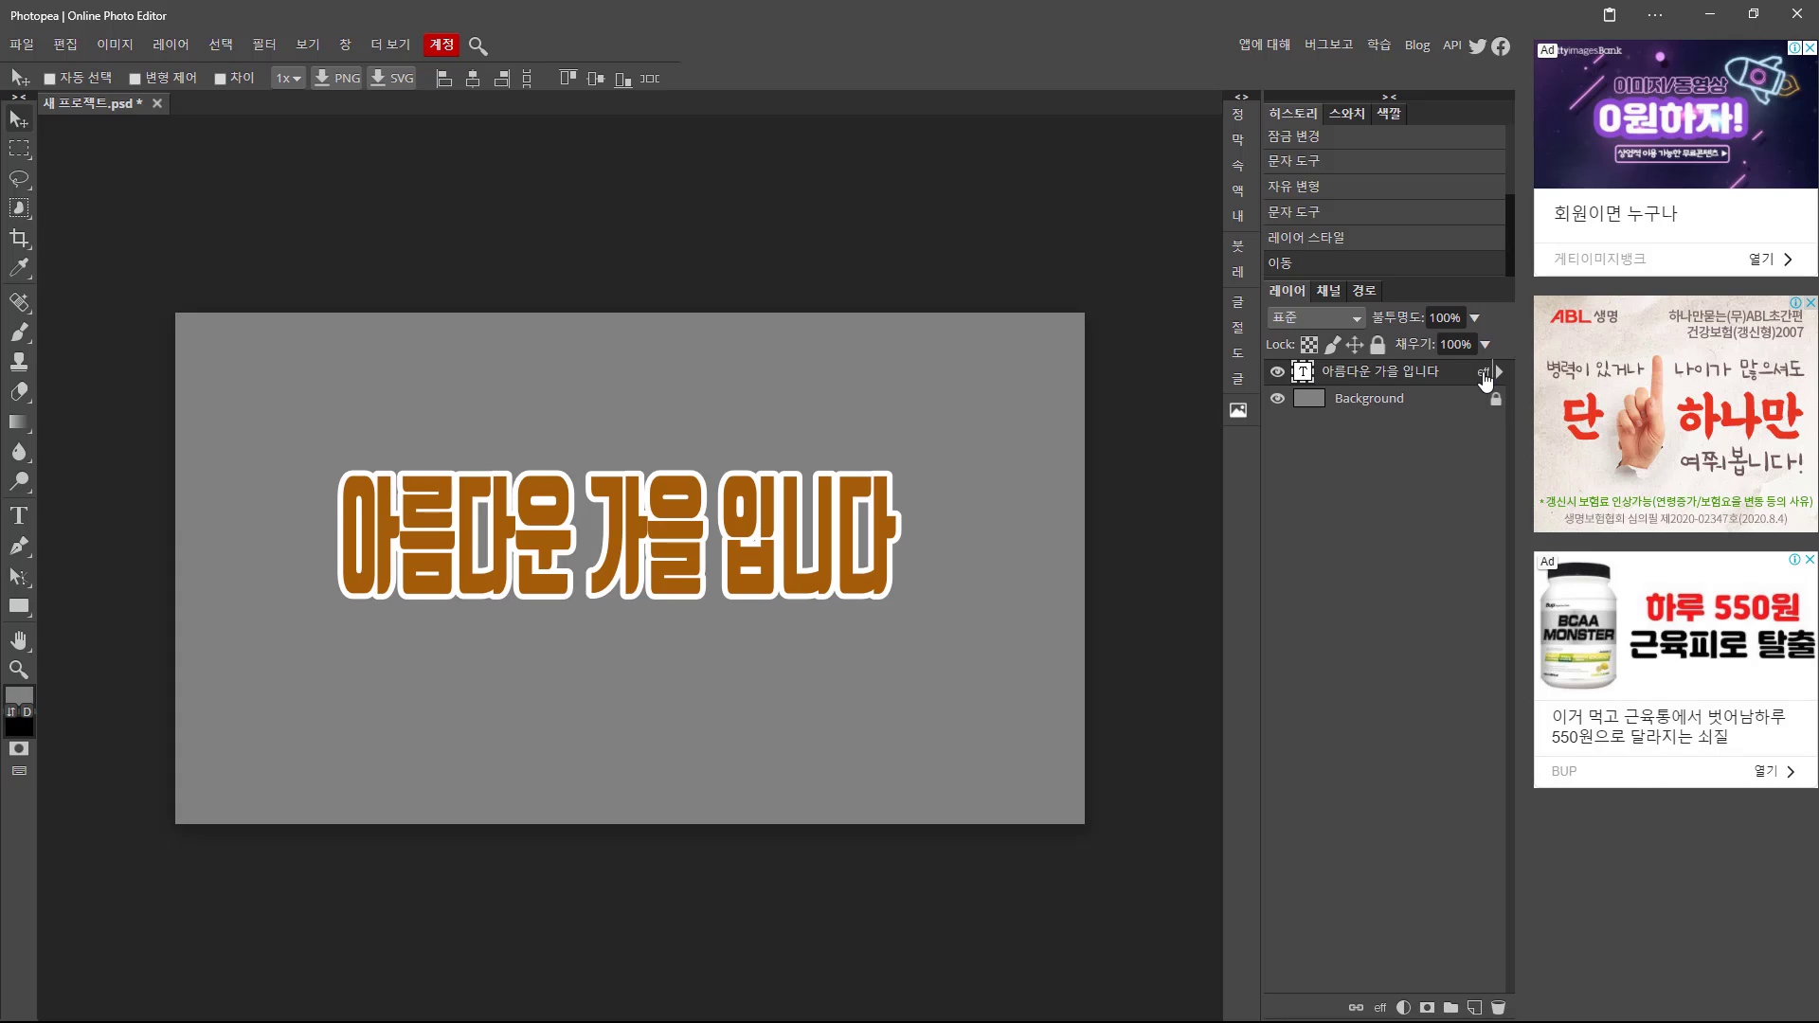
Add a Shadow (그림자) effect to the text with 72% opacity, 133° angle, 36 px distance, 35% spread and 9 px size.
click(1381, 1008)
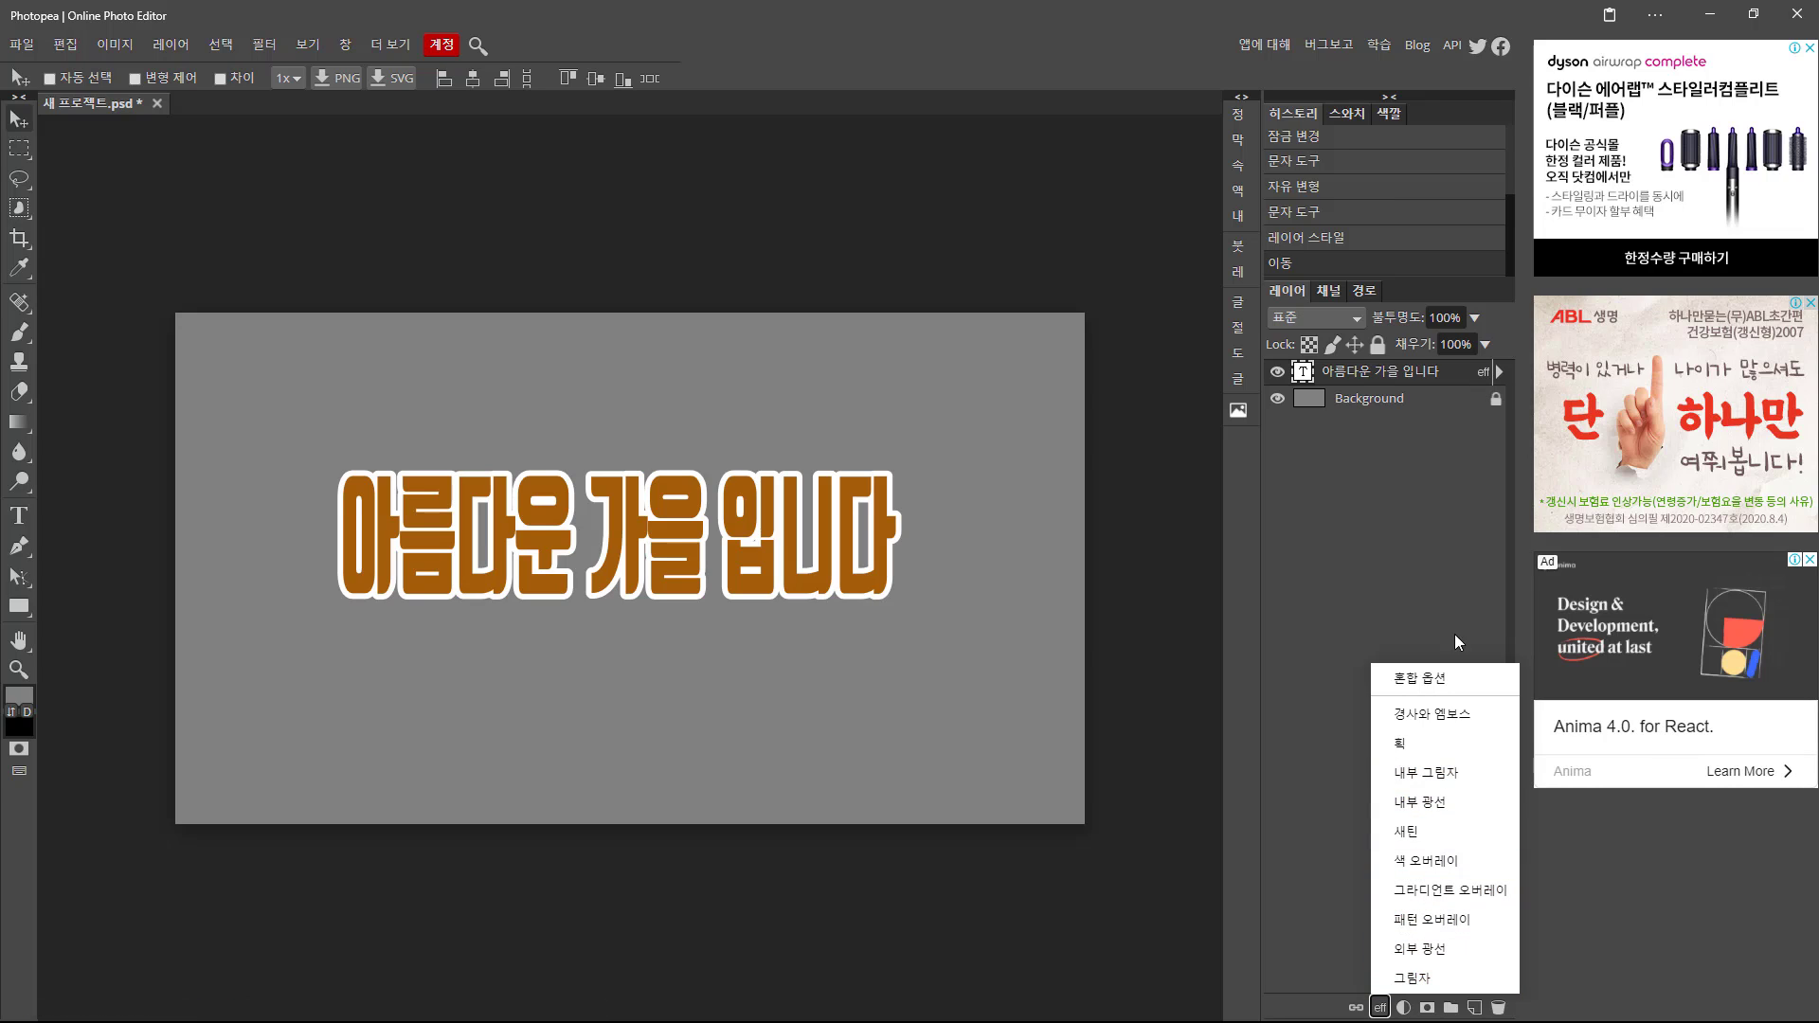
click(1412, 978)
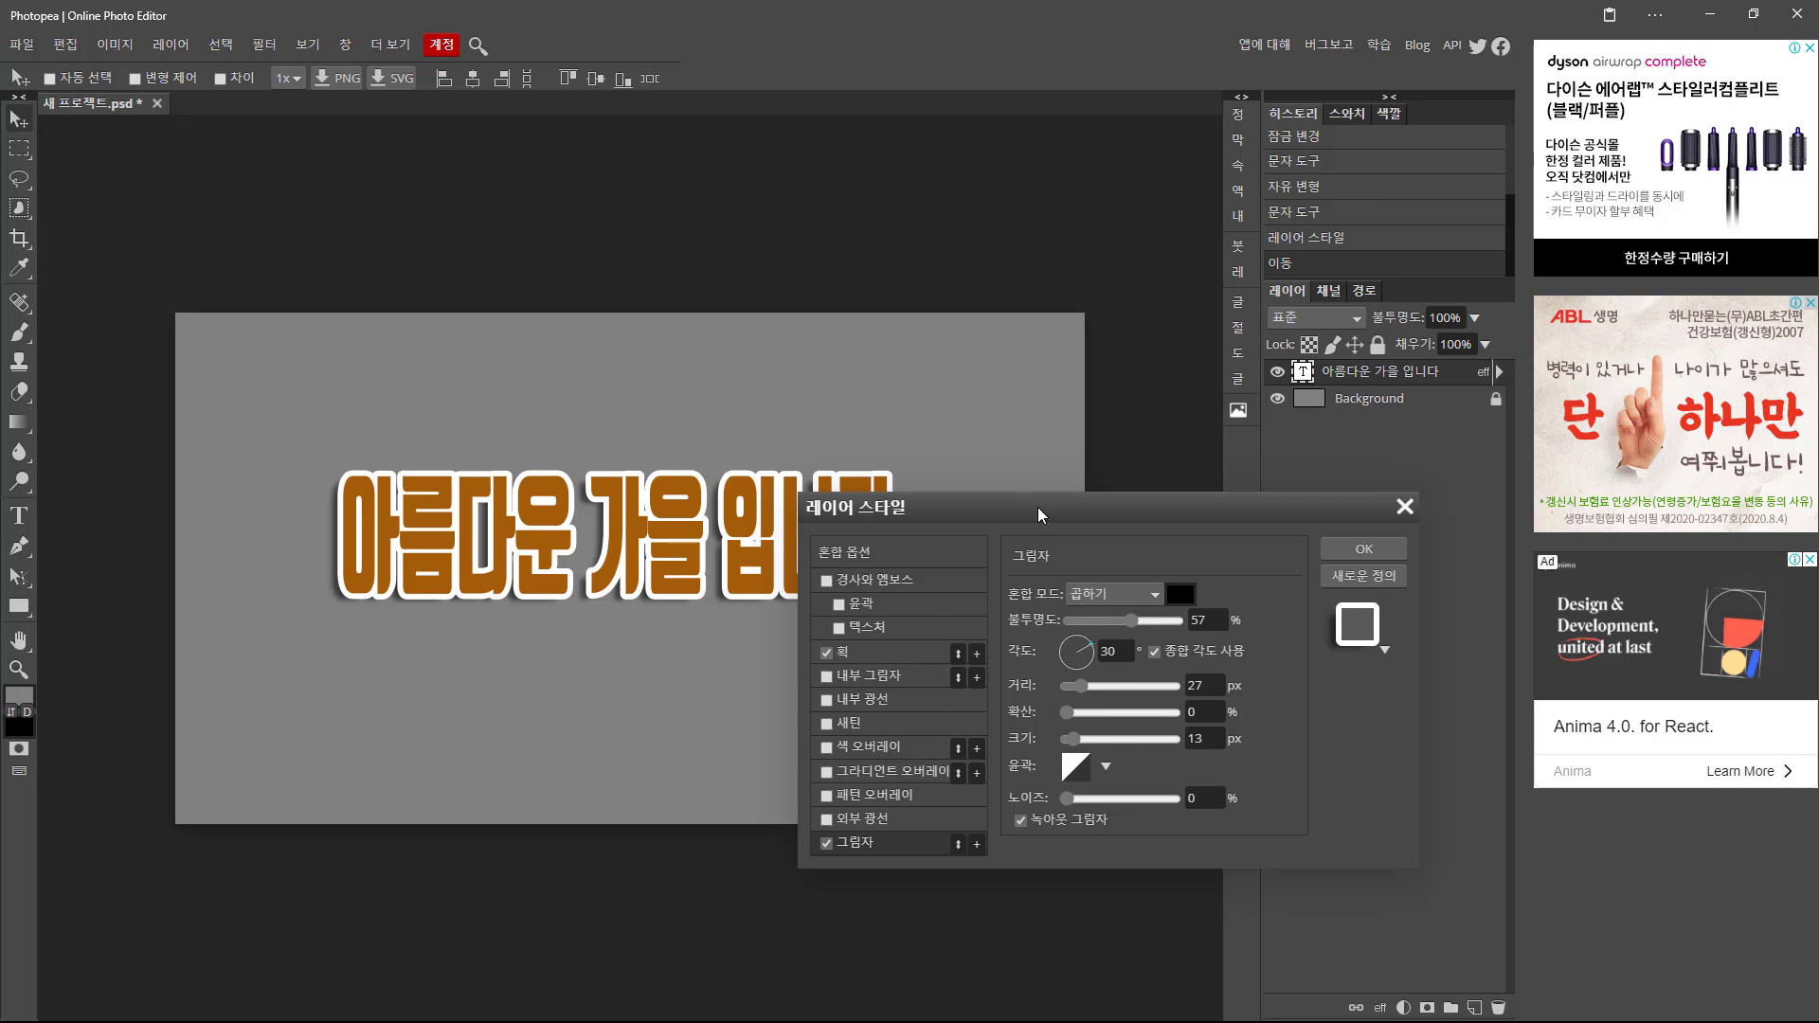
drag(1039, 512, 812, 181)
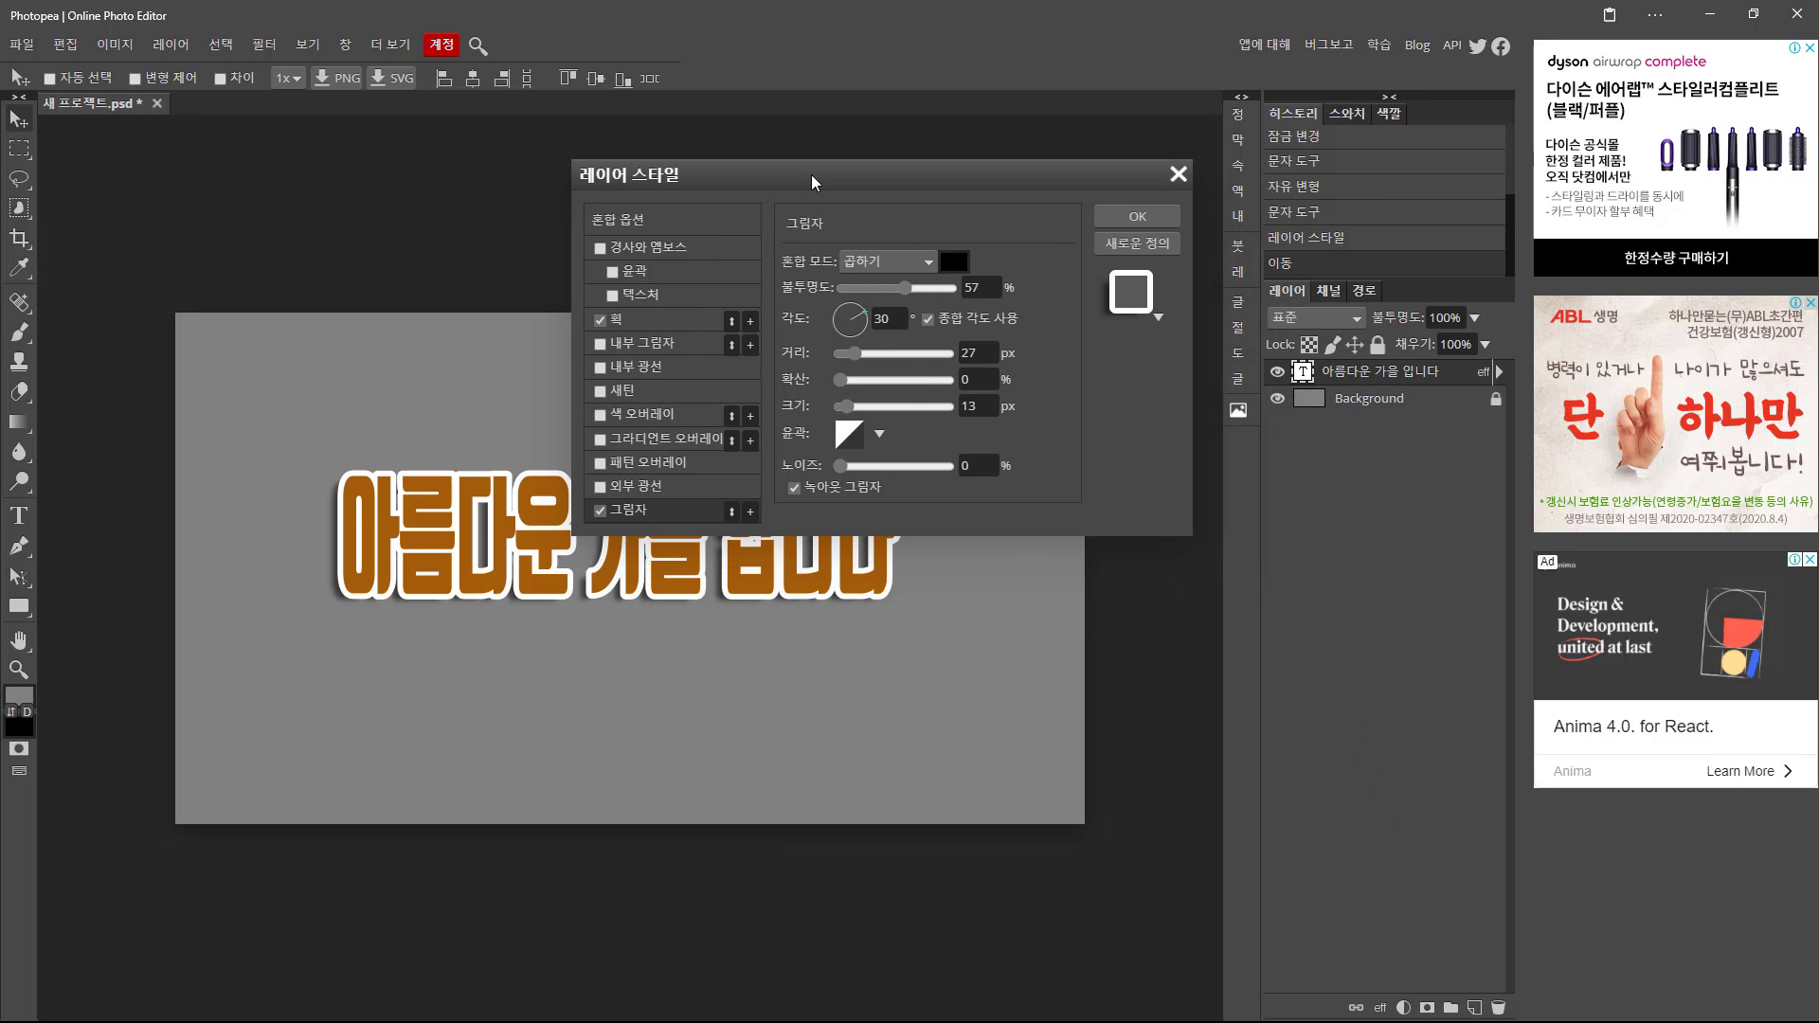
click(639, 318)
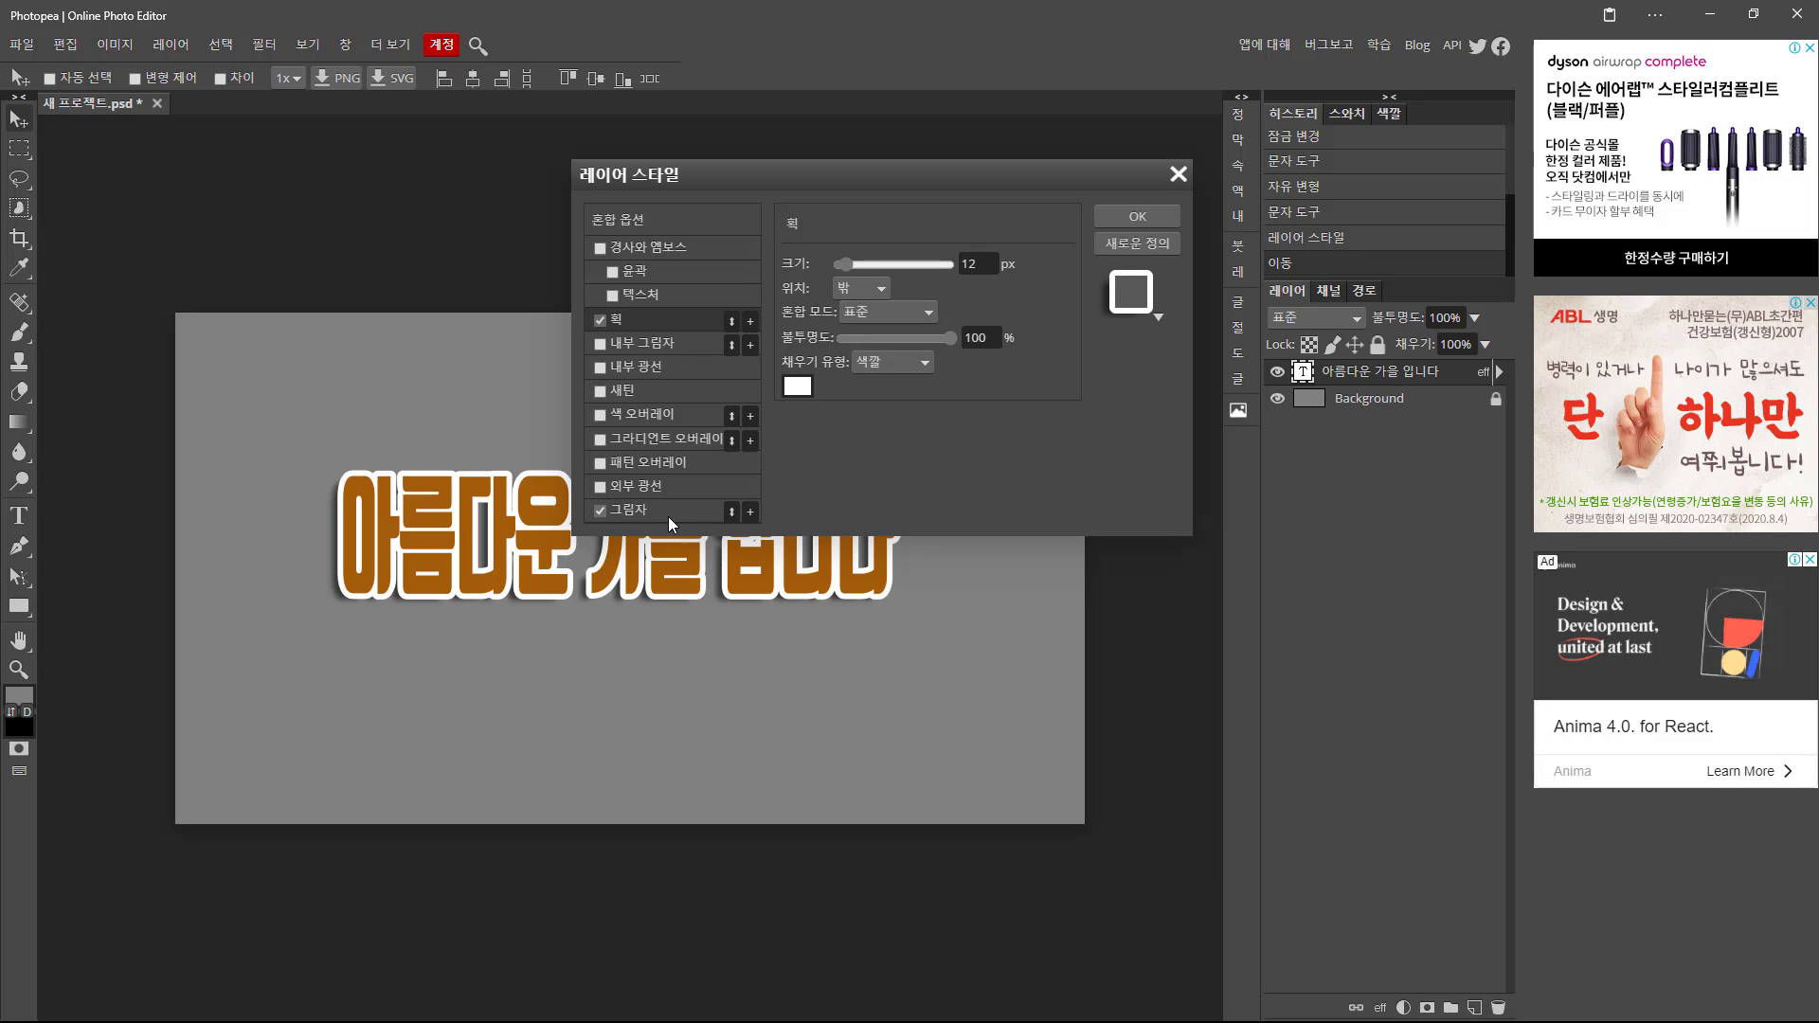
drag(803, 186, 1174, 227)
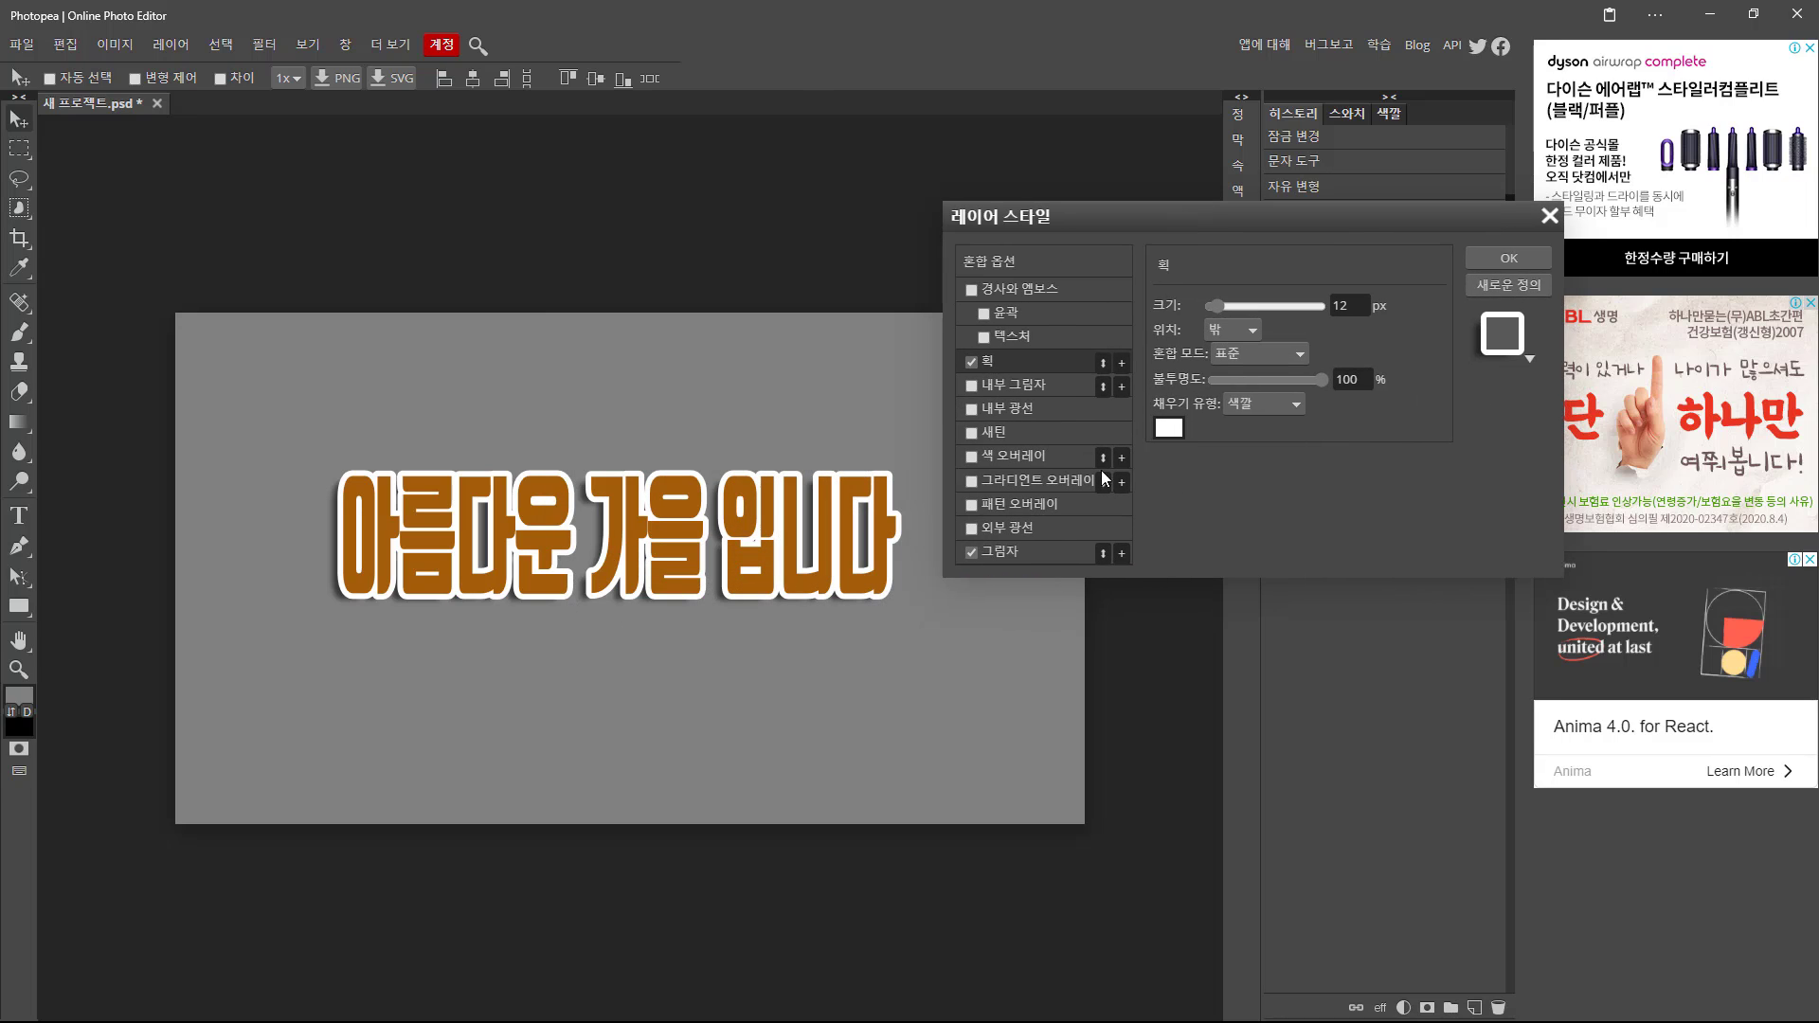
click(1026, 555)
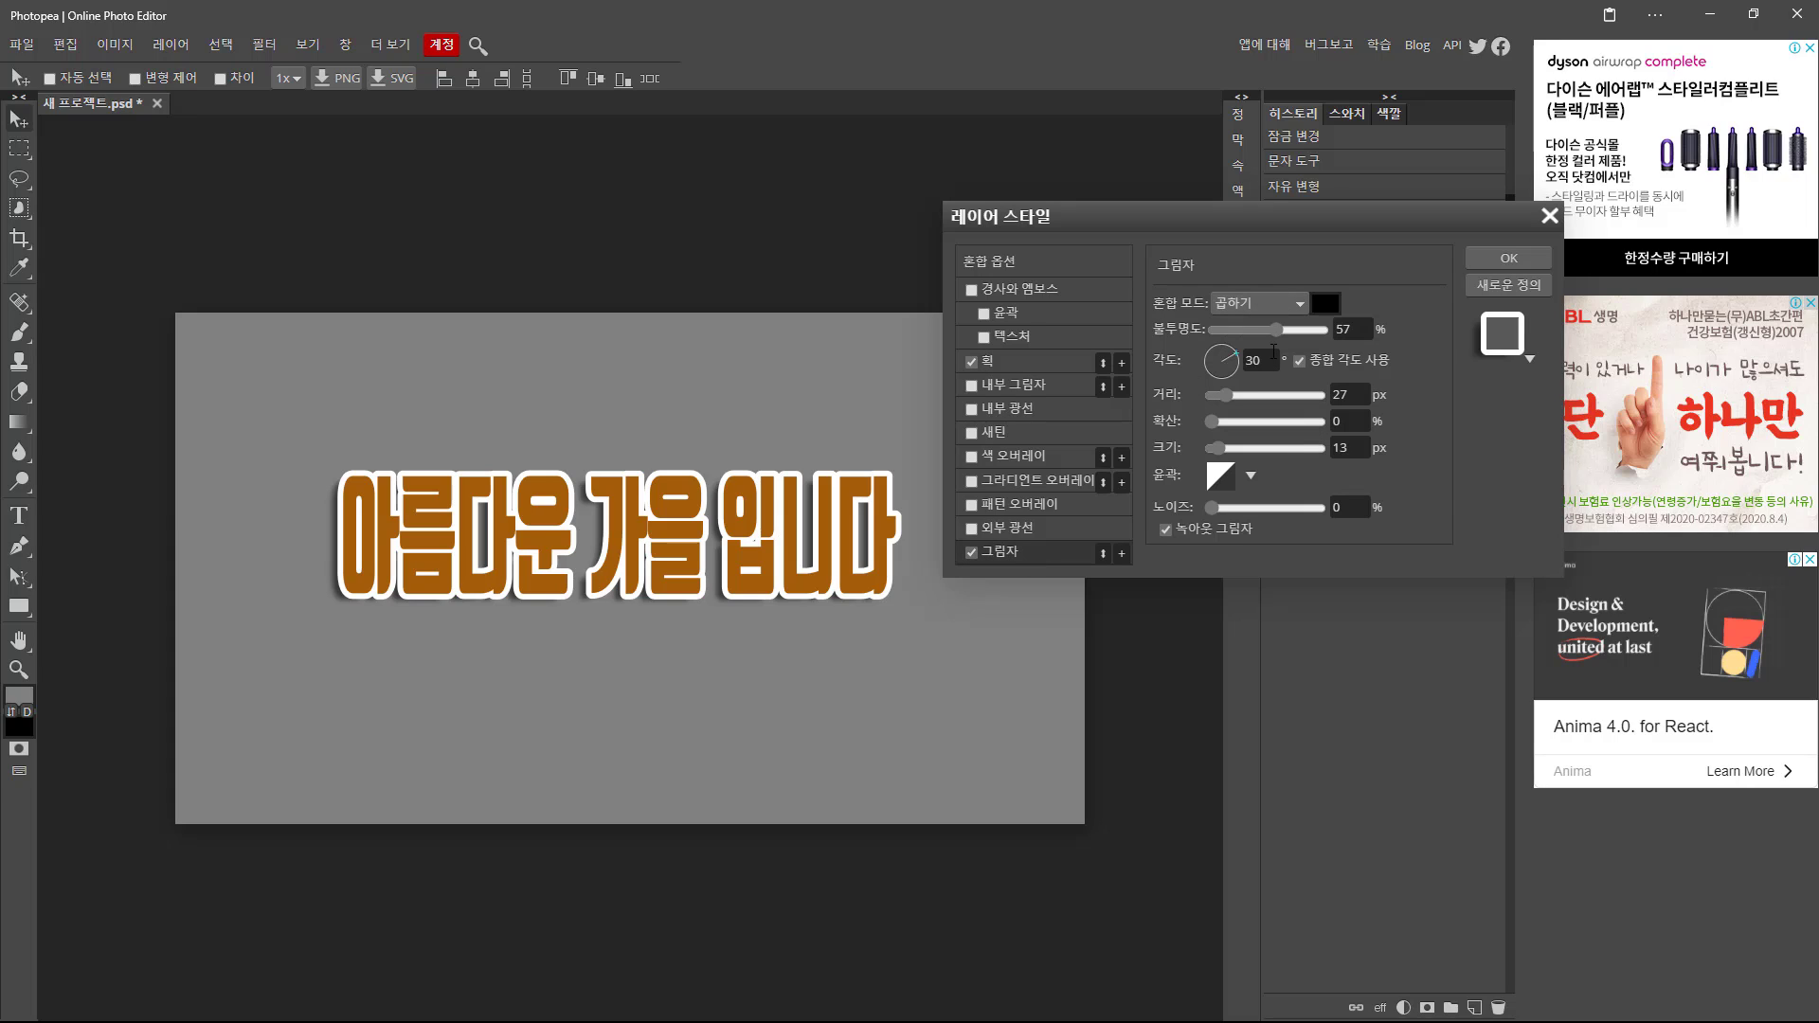
drag(1277, 330, 1215, 450)
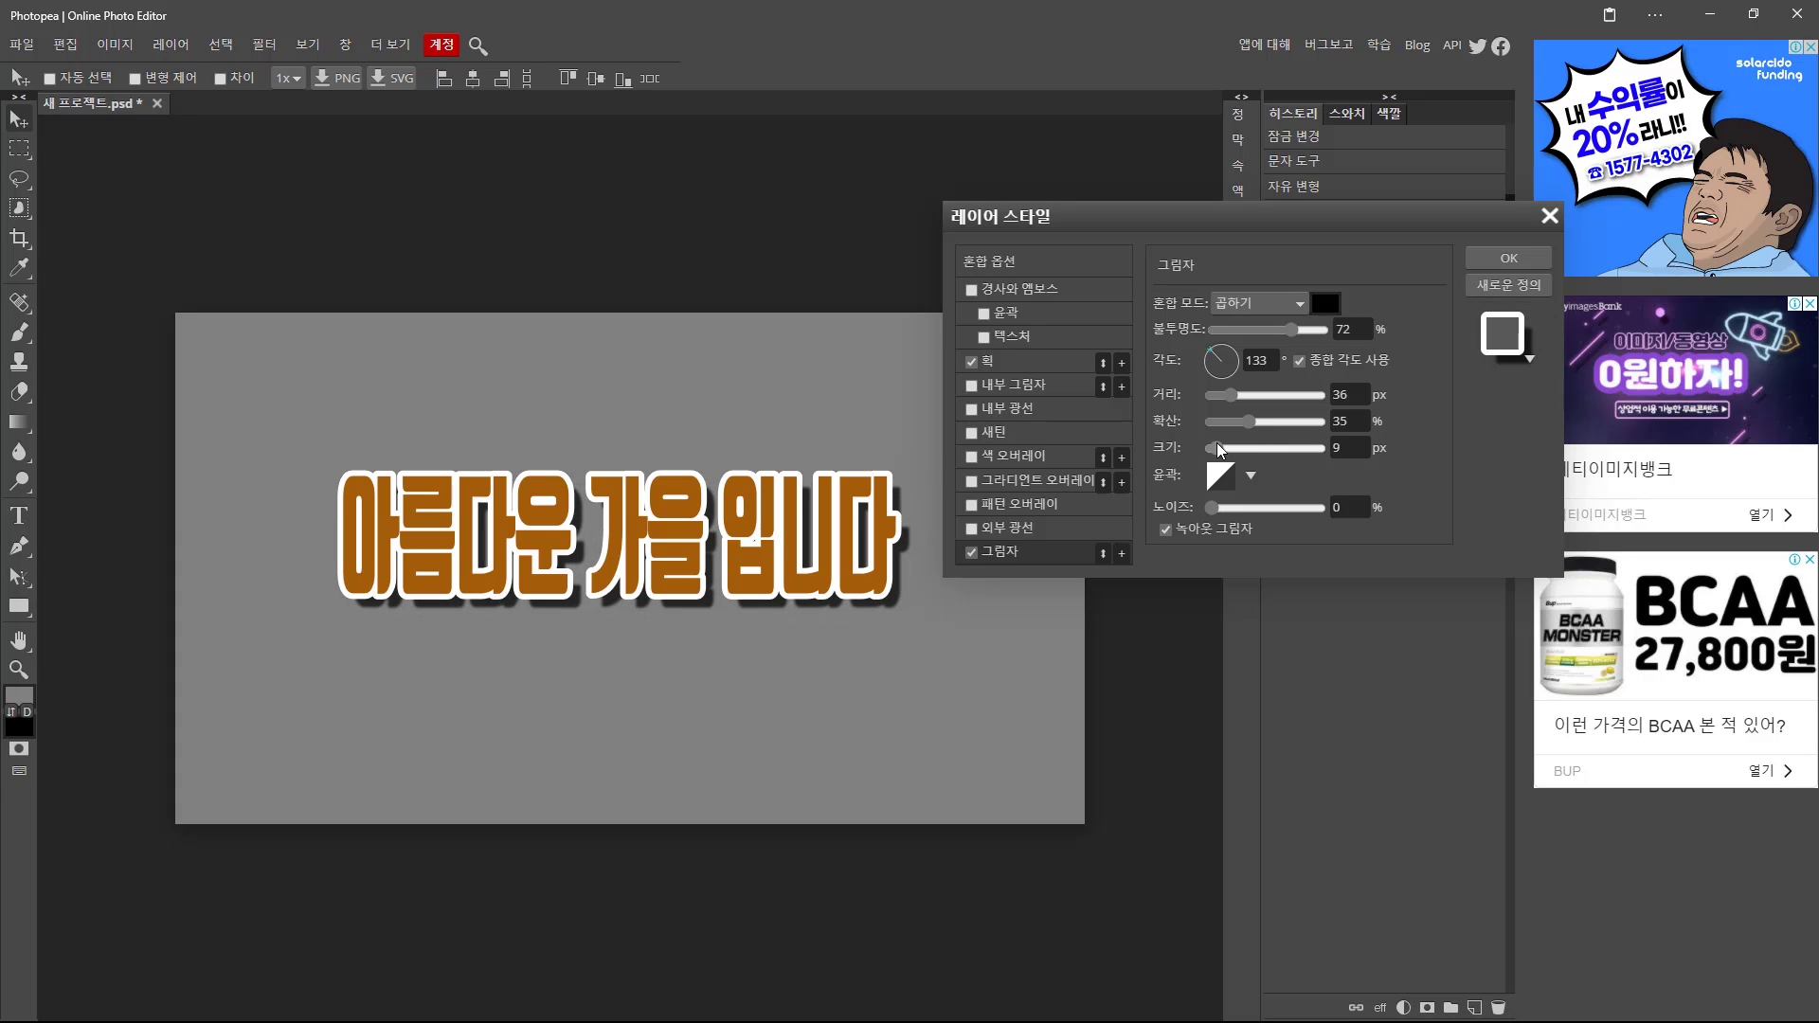
Refine the text's shadow to a 137° angle, 31 px distance, 30% spread and 18 px size, and apply the layer style.
click(1209, 345)
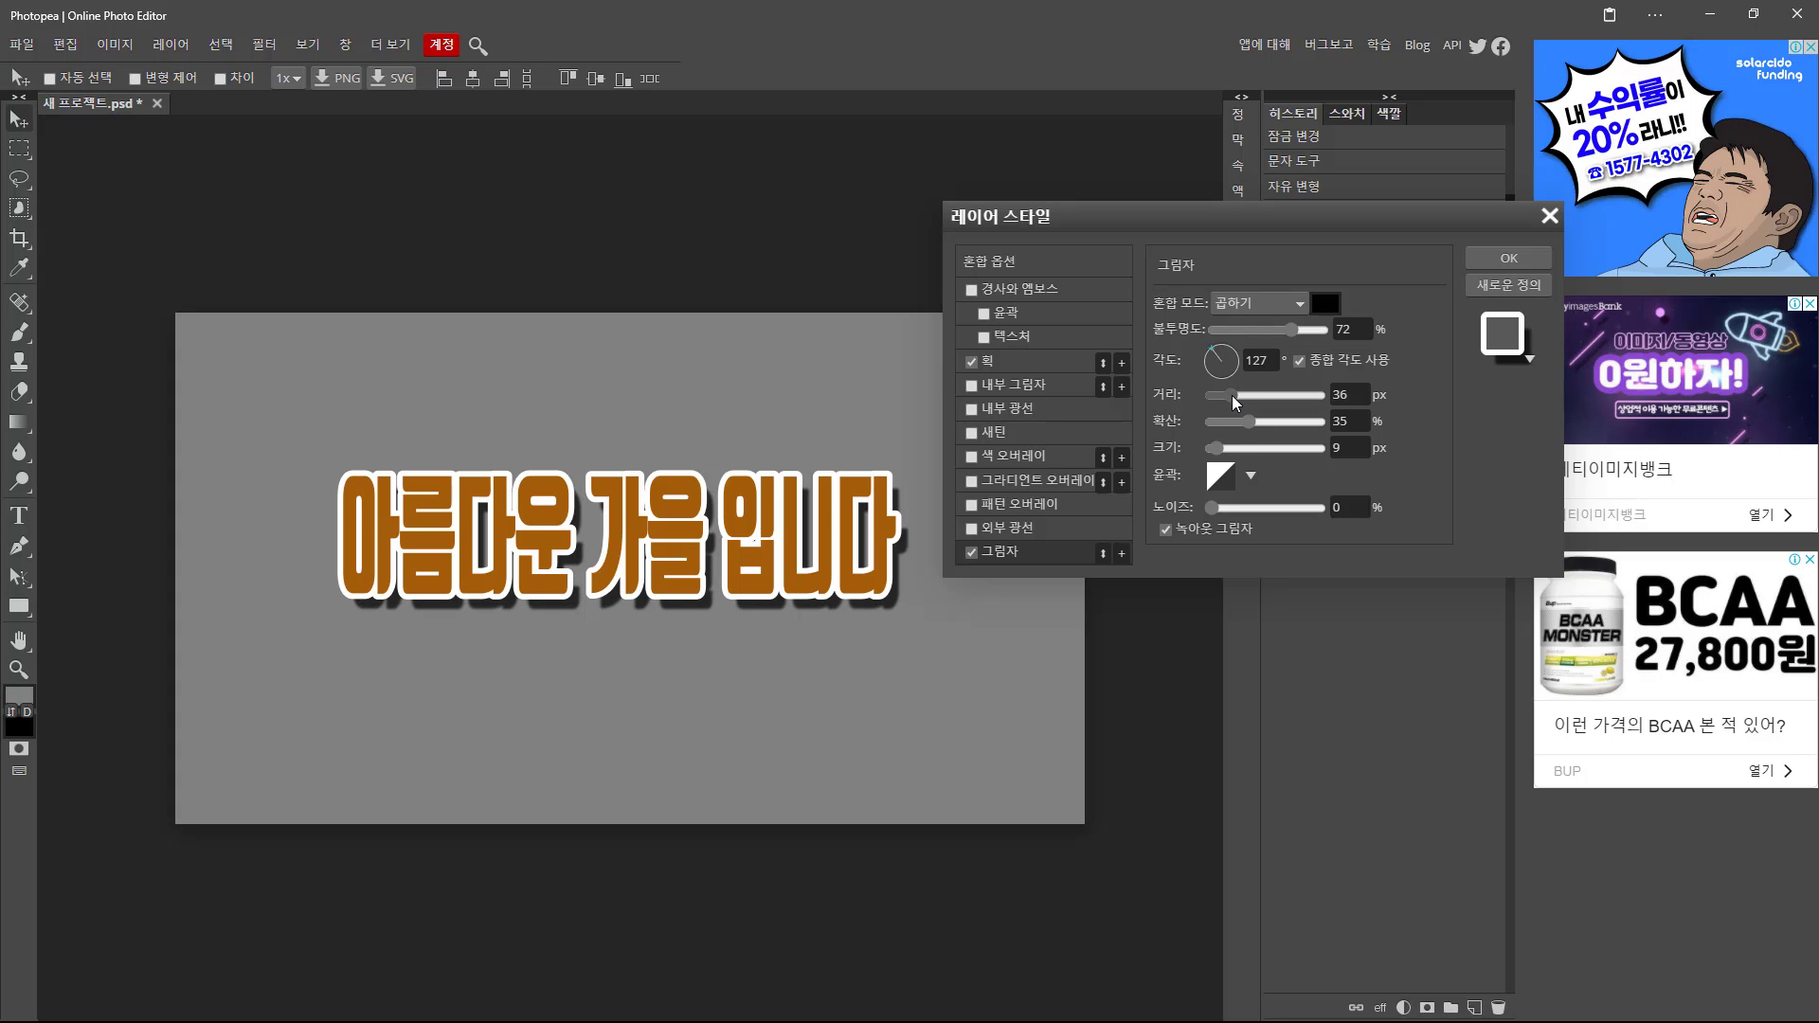
drag(1230, 394, 1222, 448)
click(1243, 423)
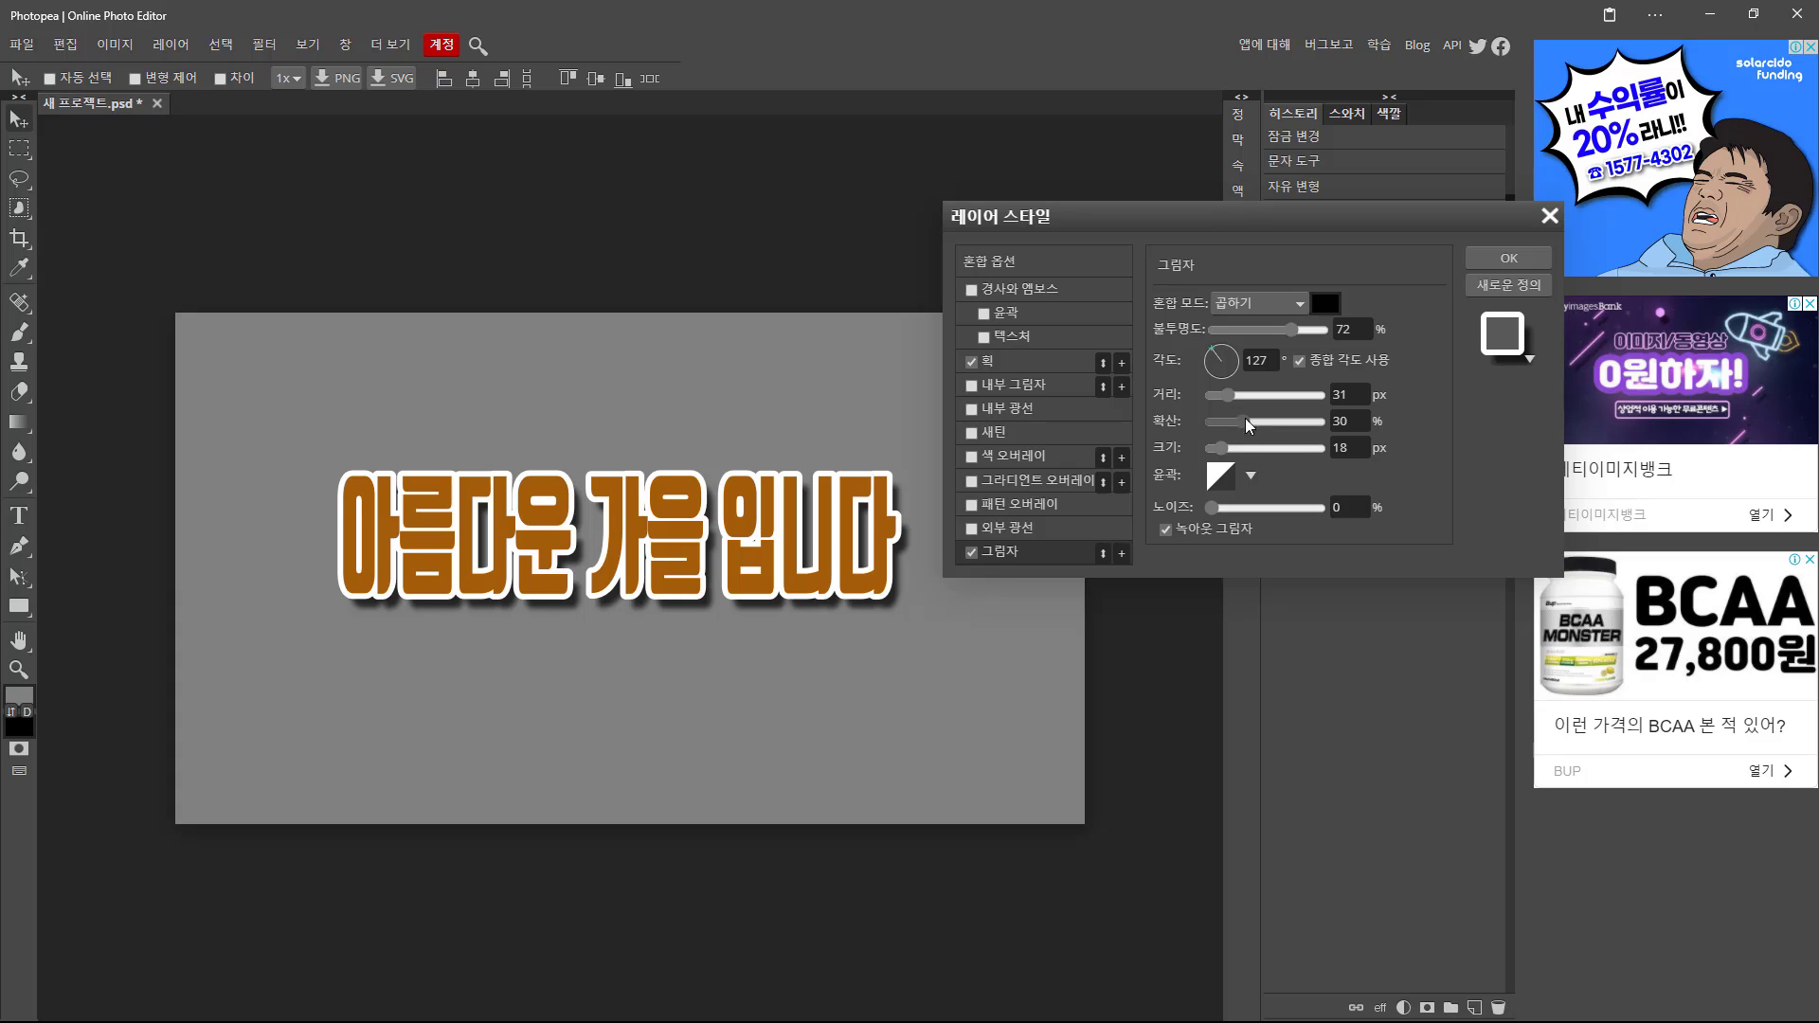
click(1207, 349)
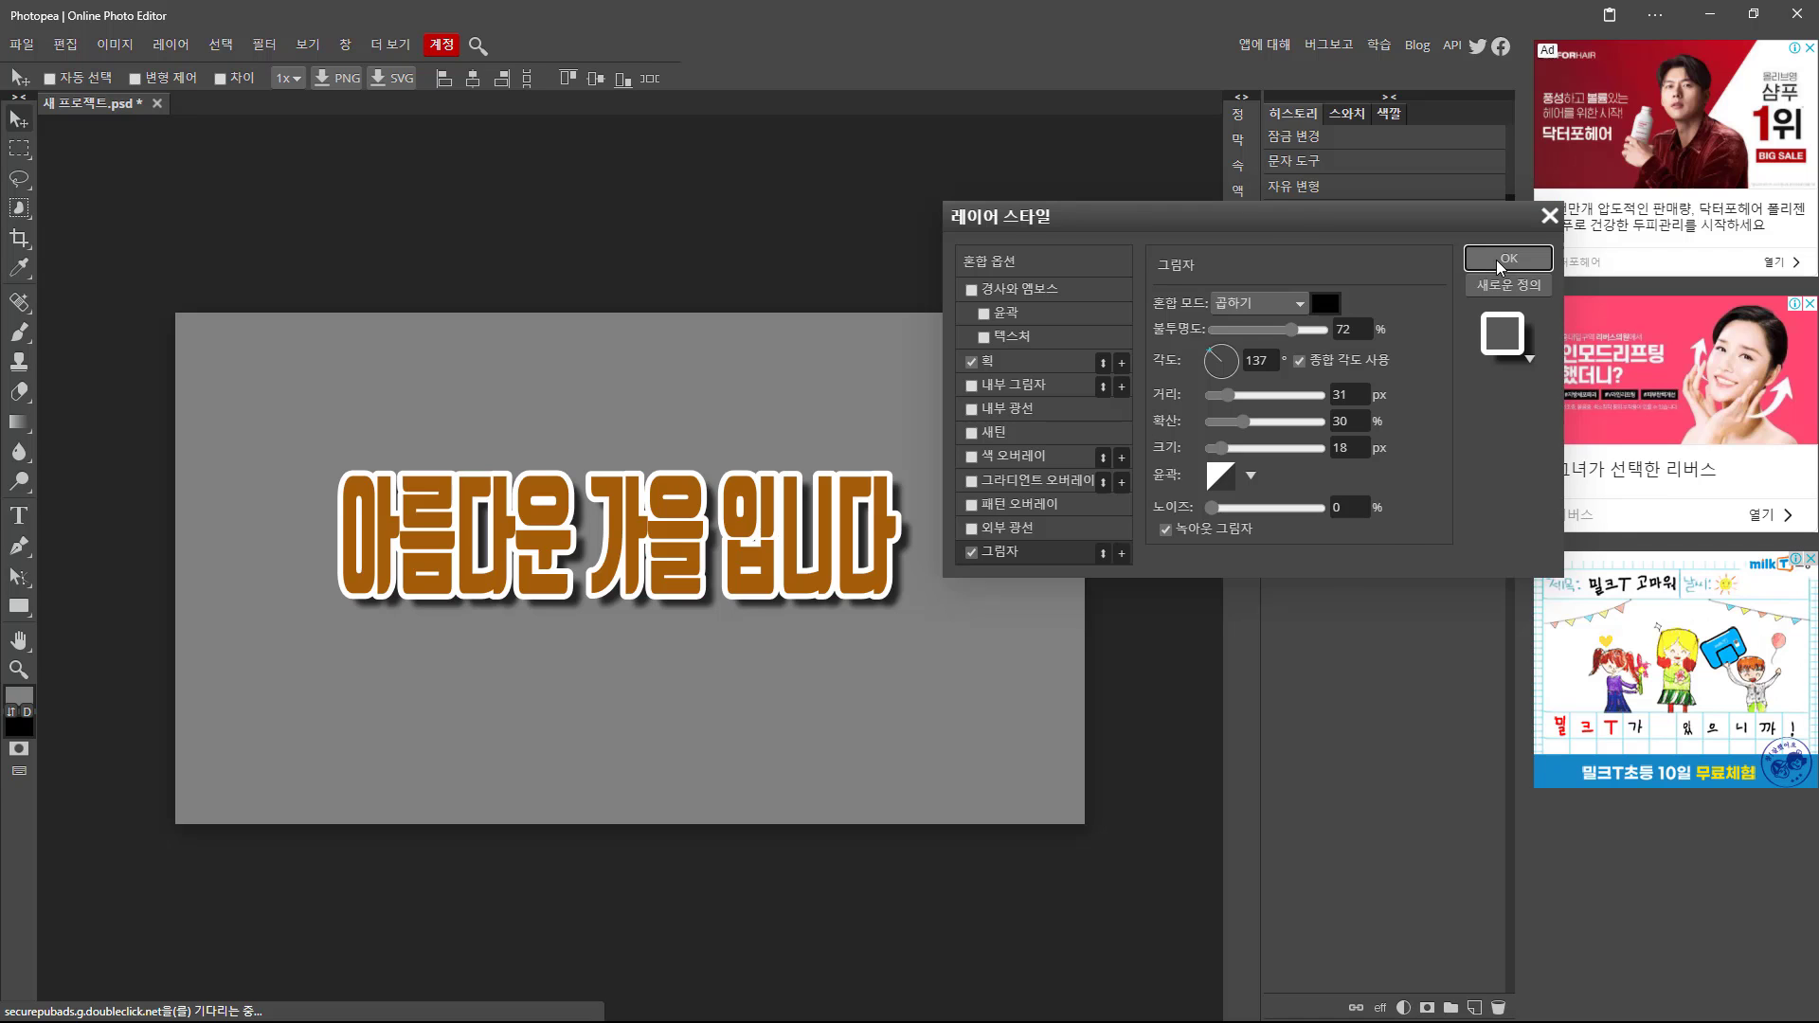
click(1497, 260)
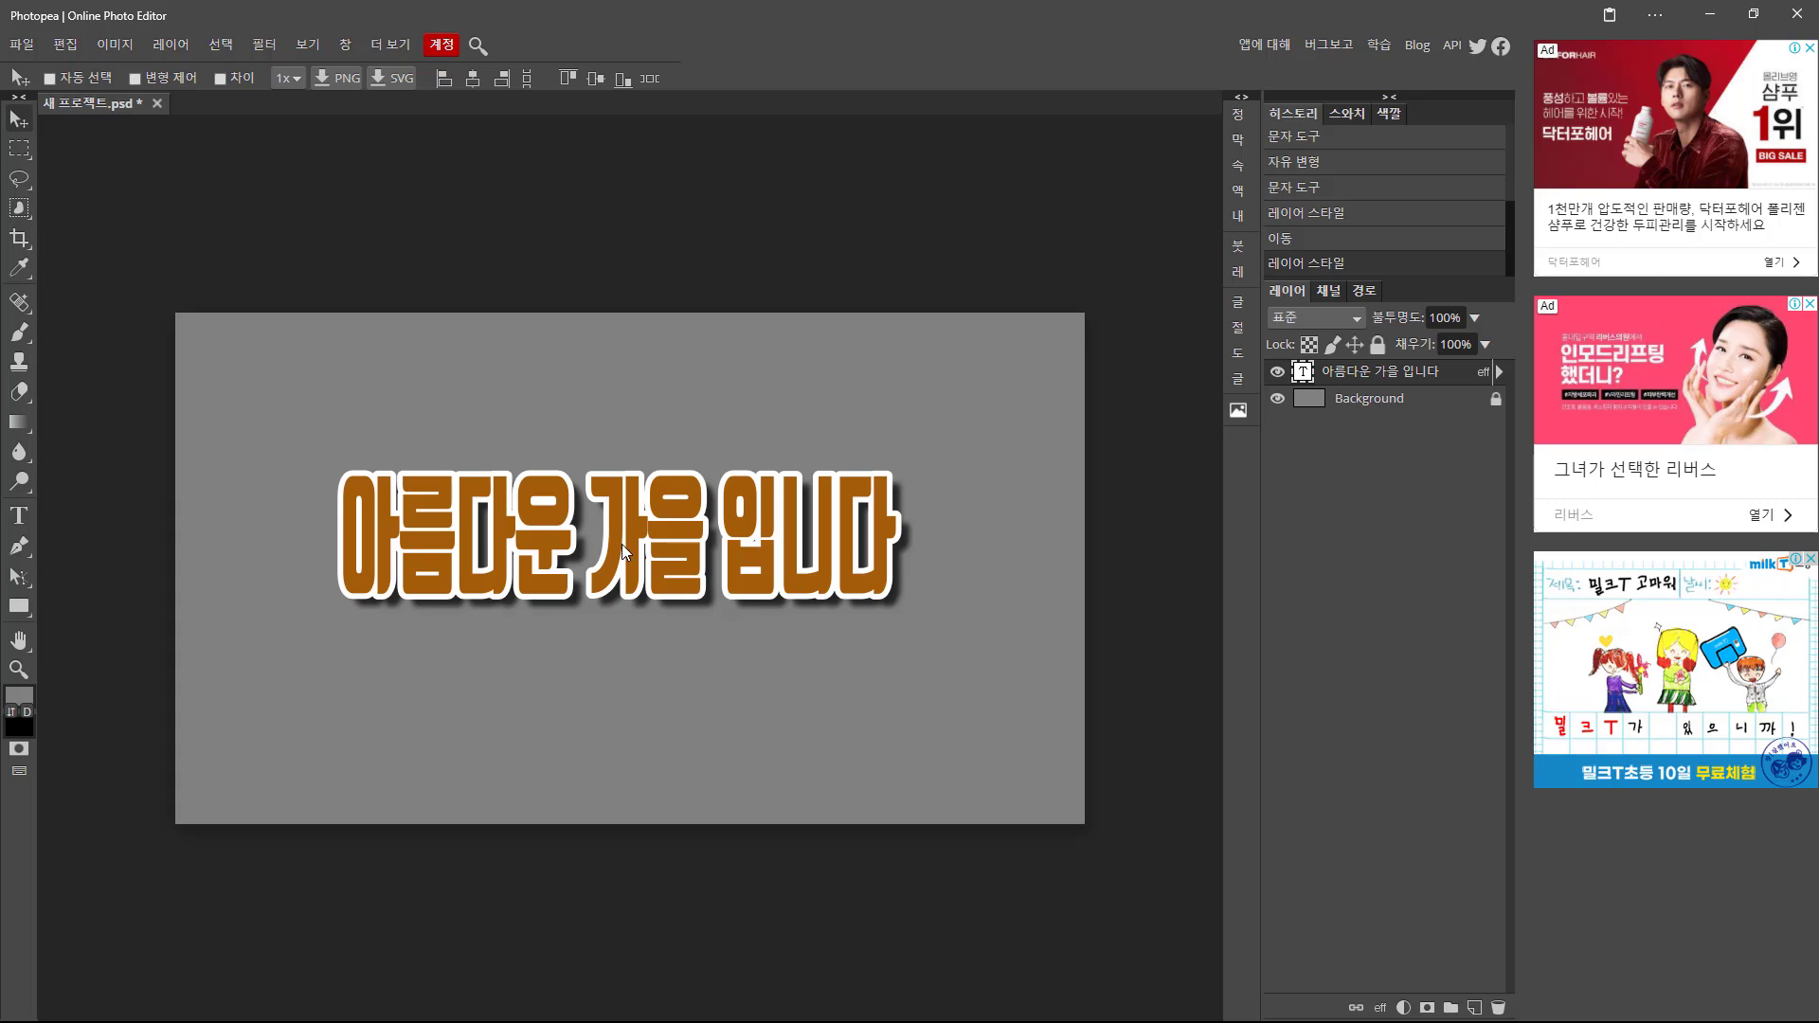
Move the text up near the canvas's upper edge and add a new layer named 도형 above it.
drag(621, 544, 649, 443)
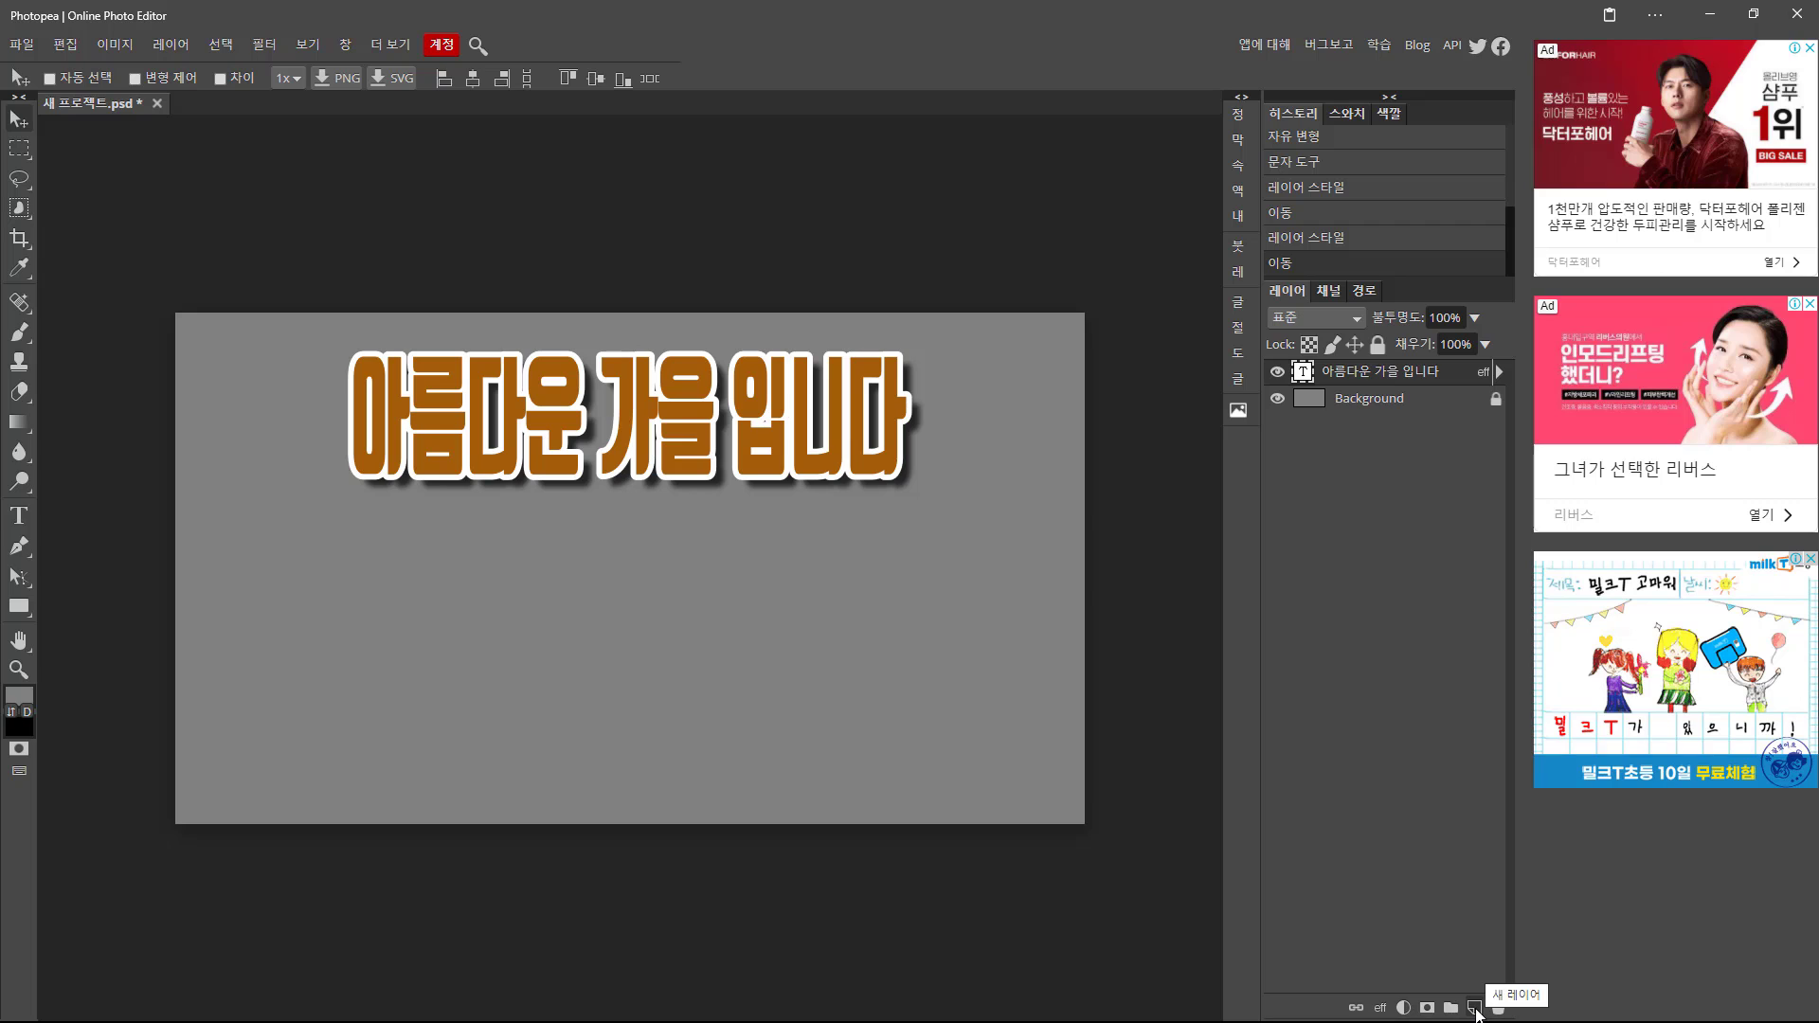
click(1475, 1008)
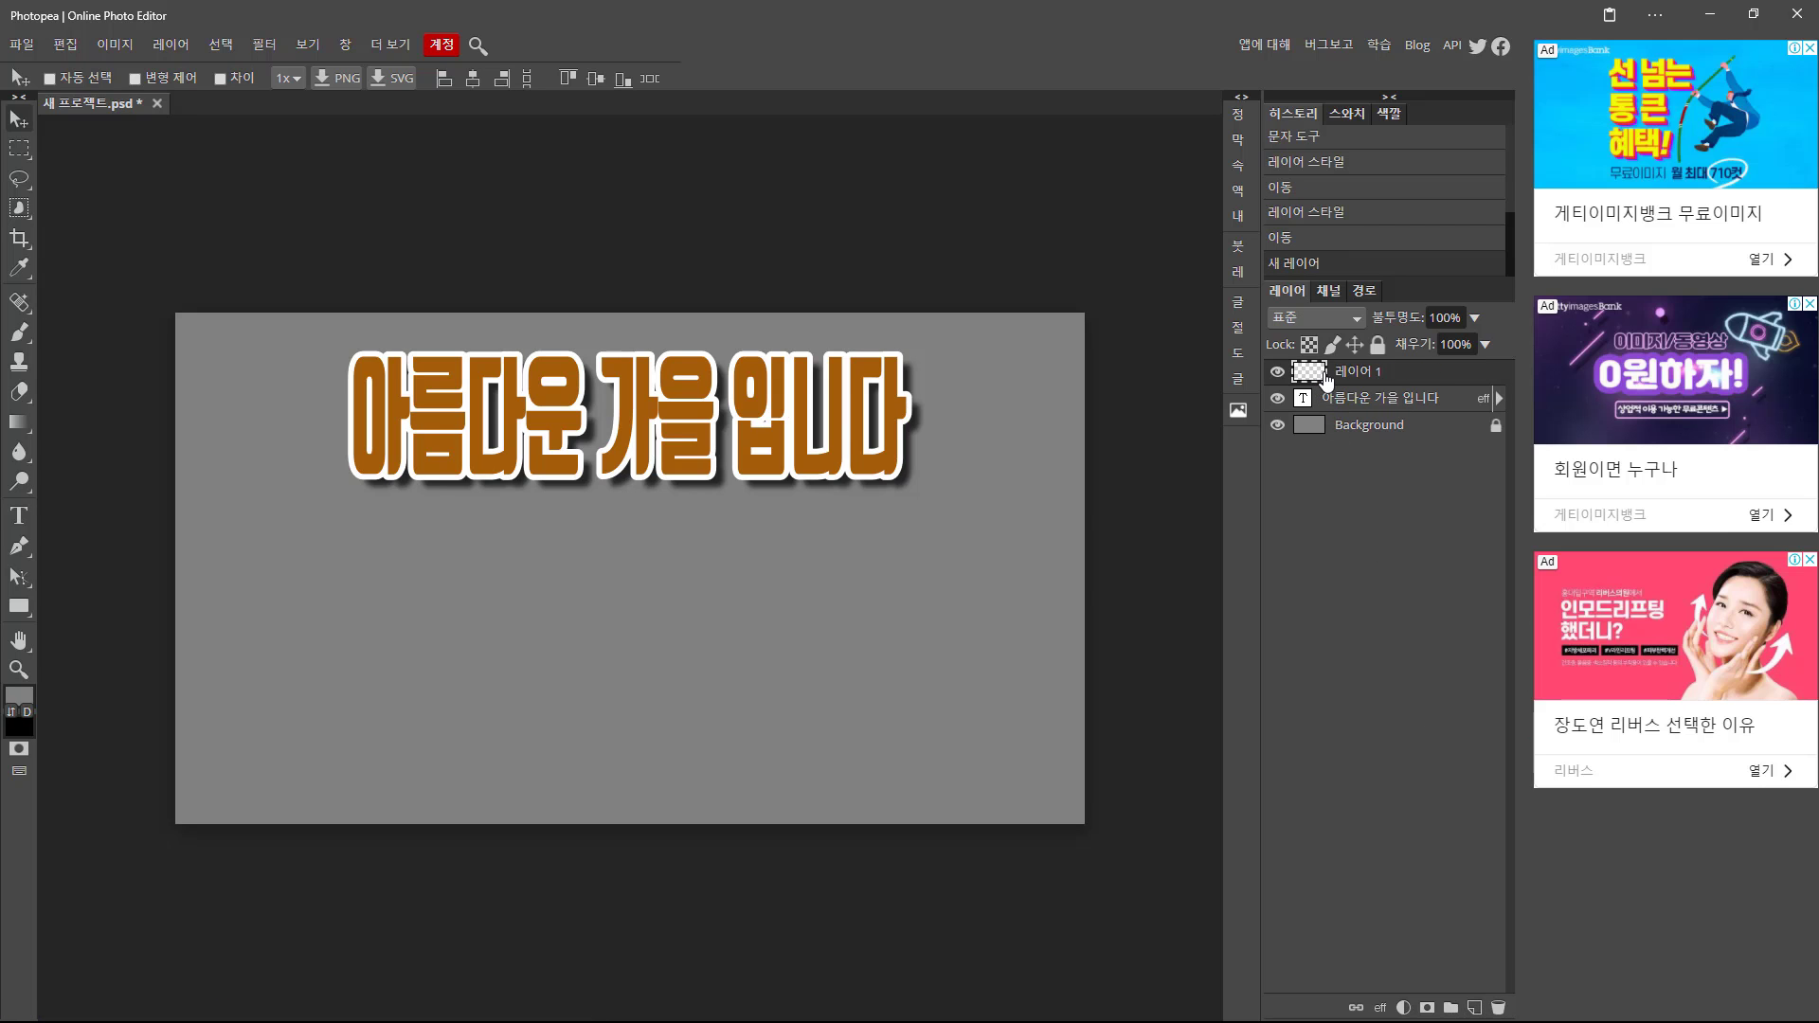
double_click(1355, 375)
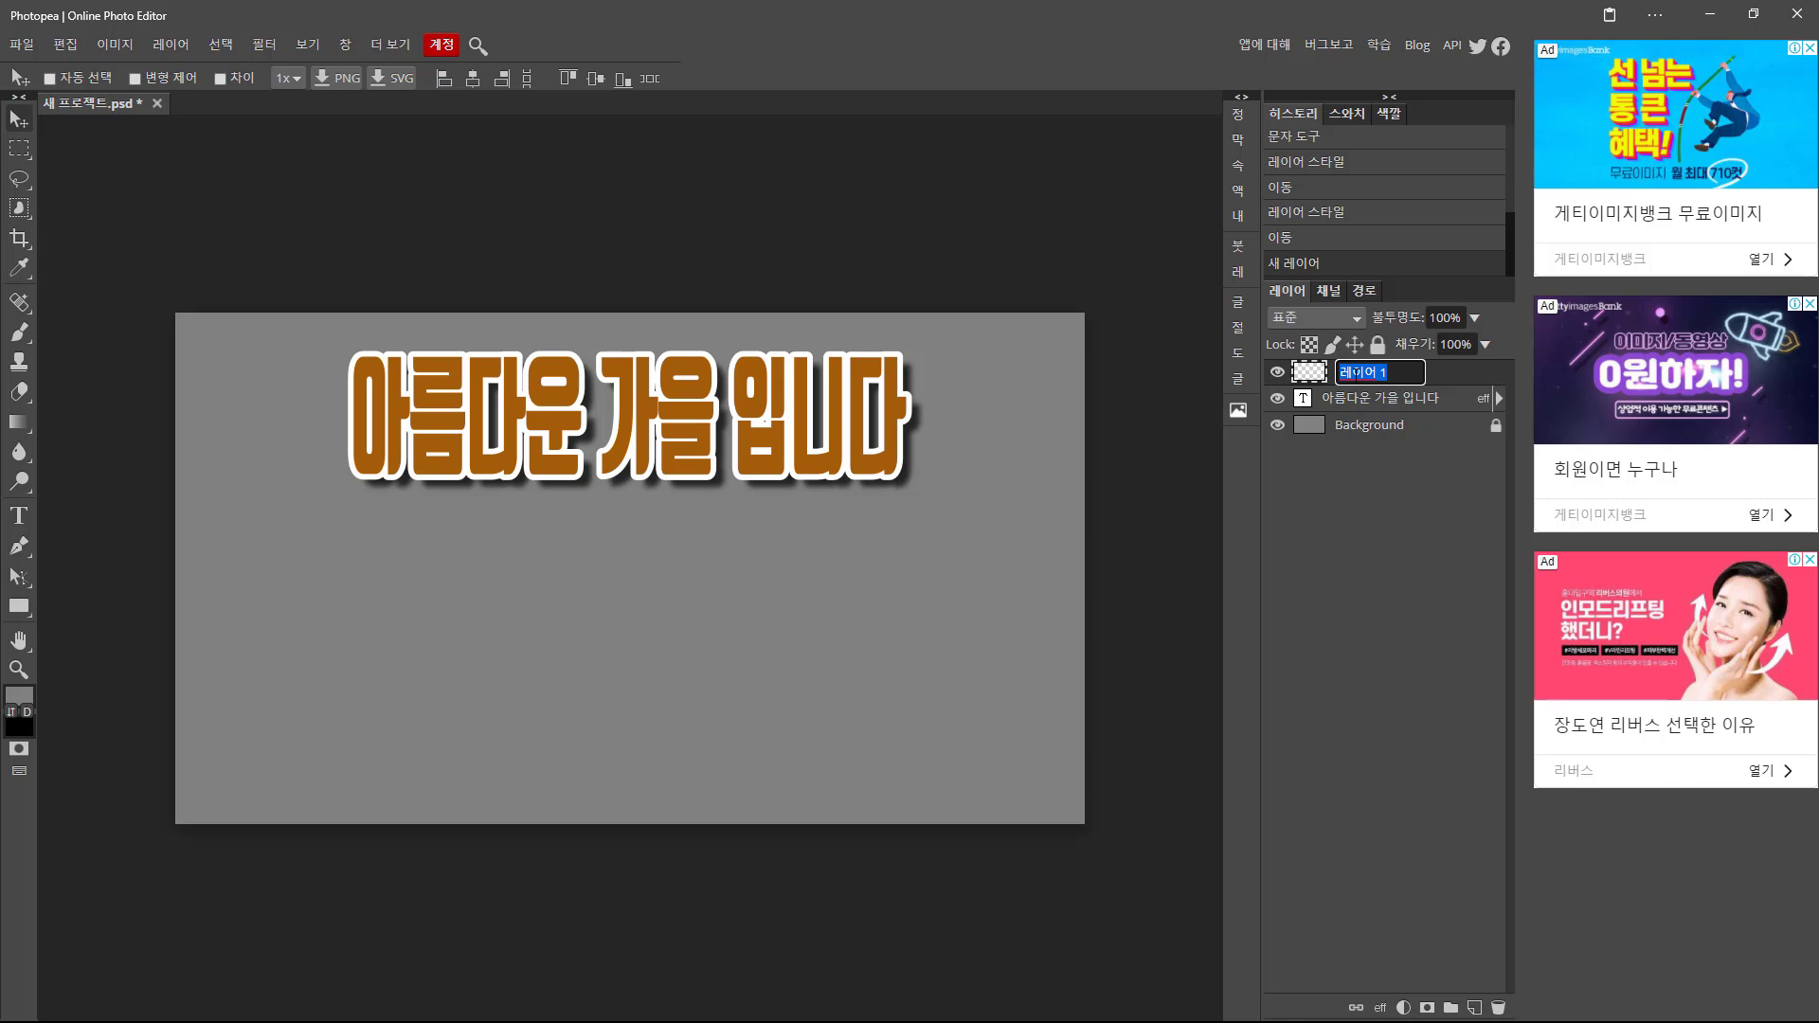
text(도형)
key(Return)
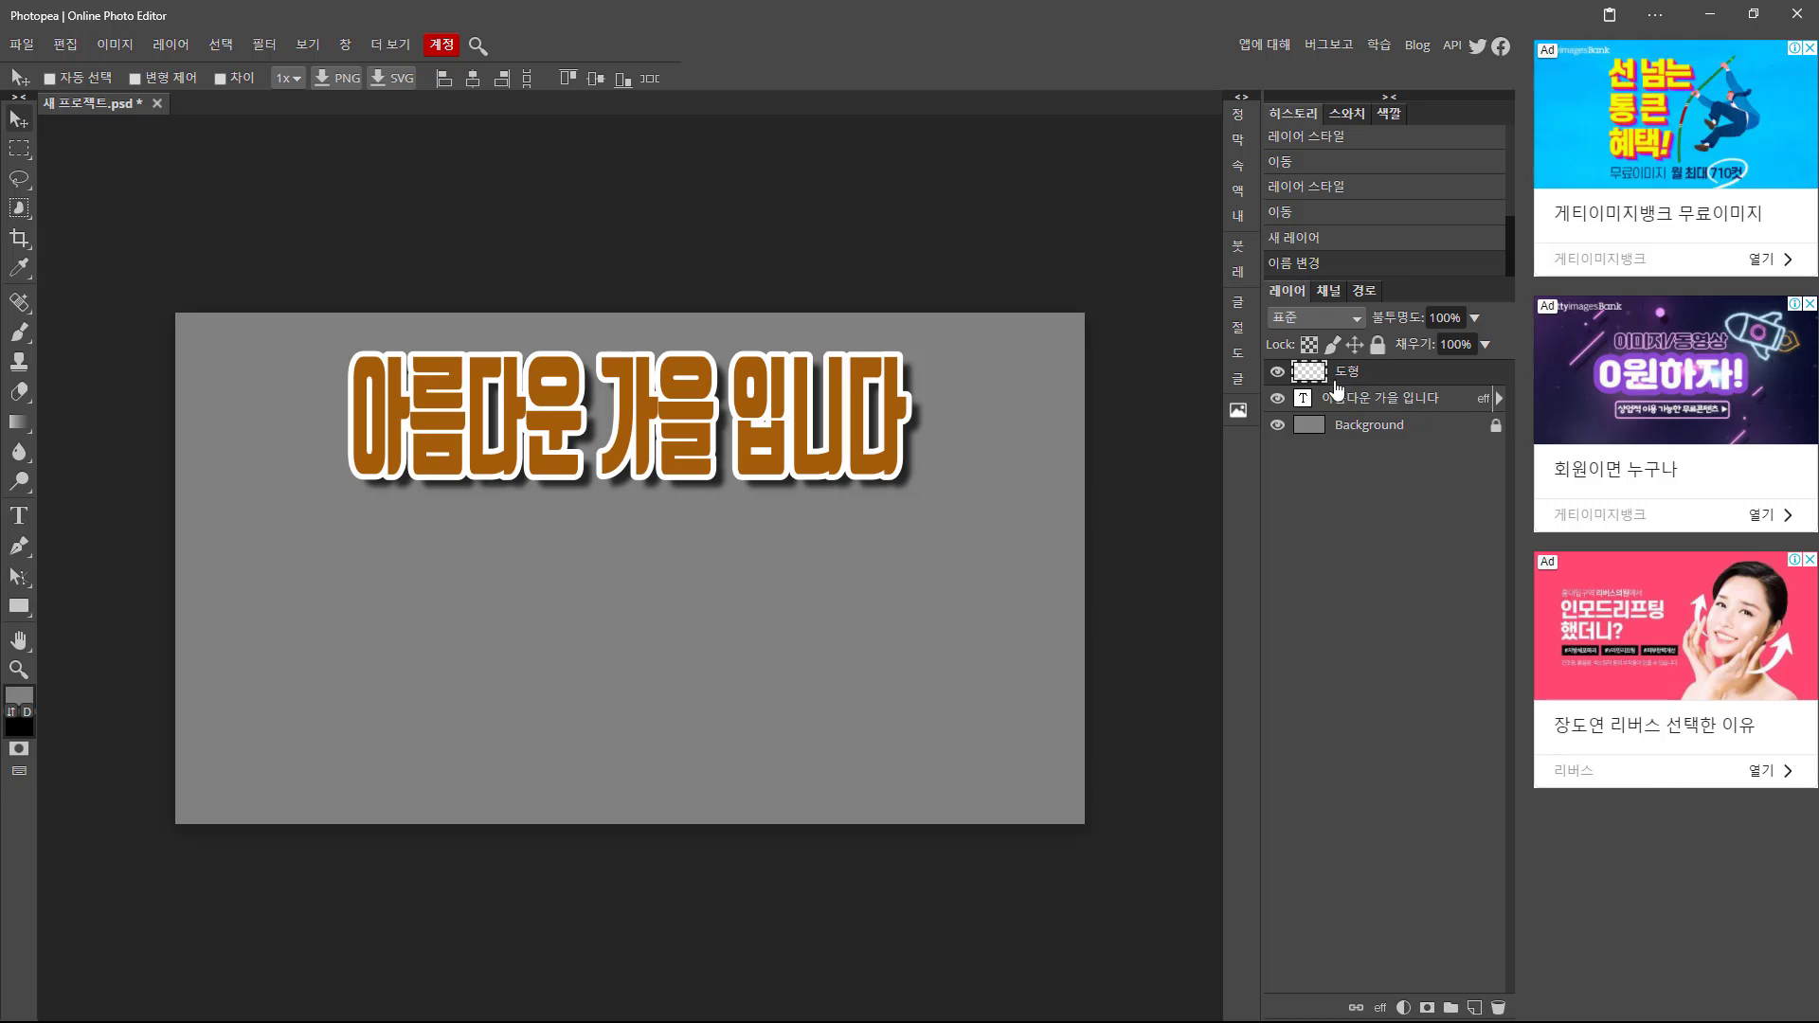
click(19, 178)
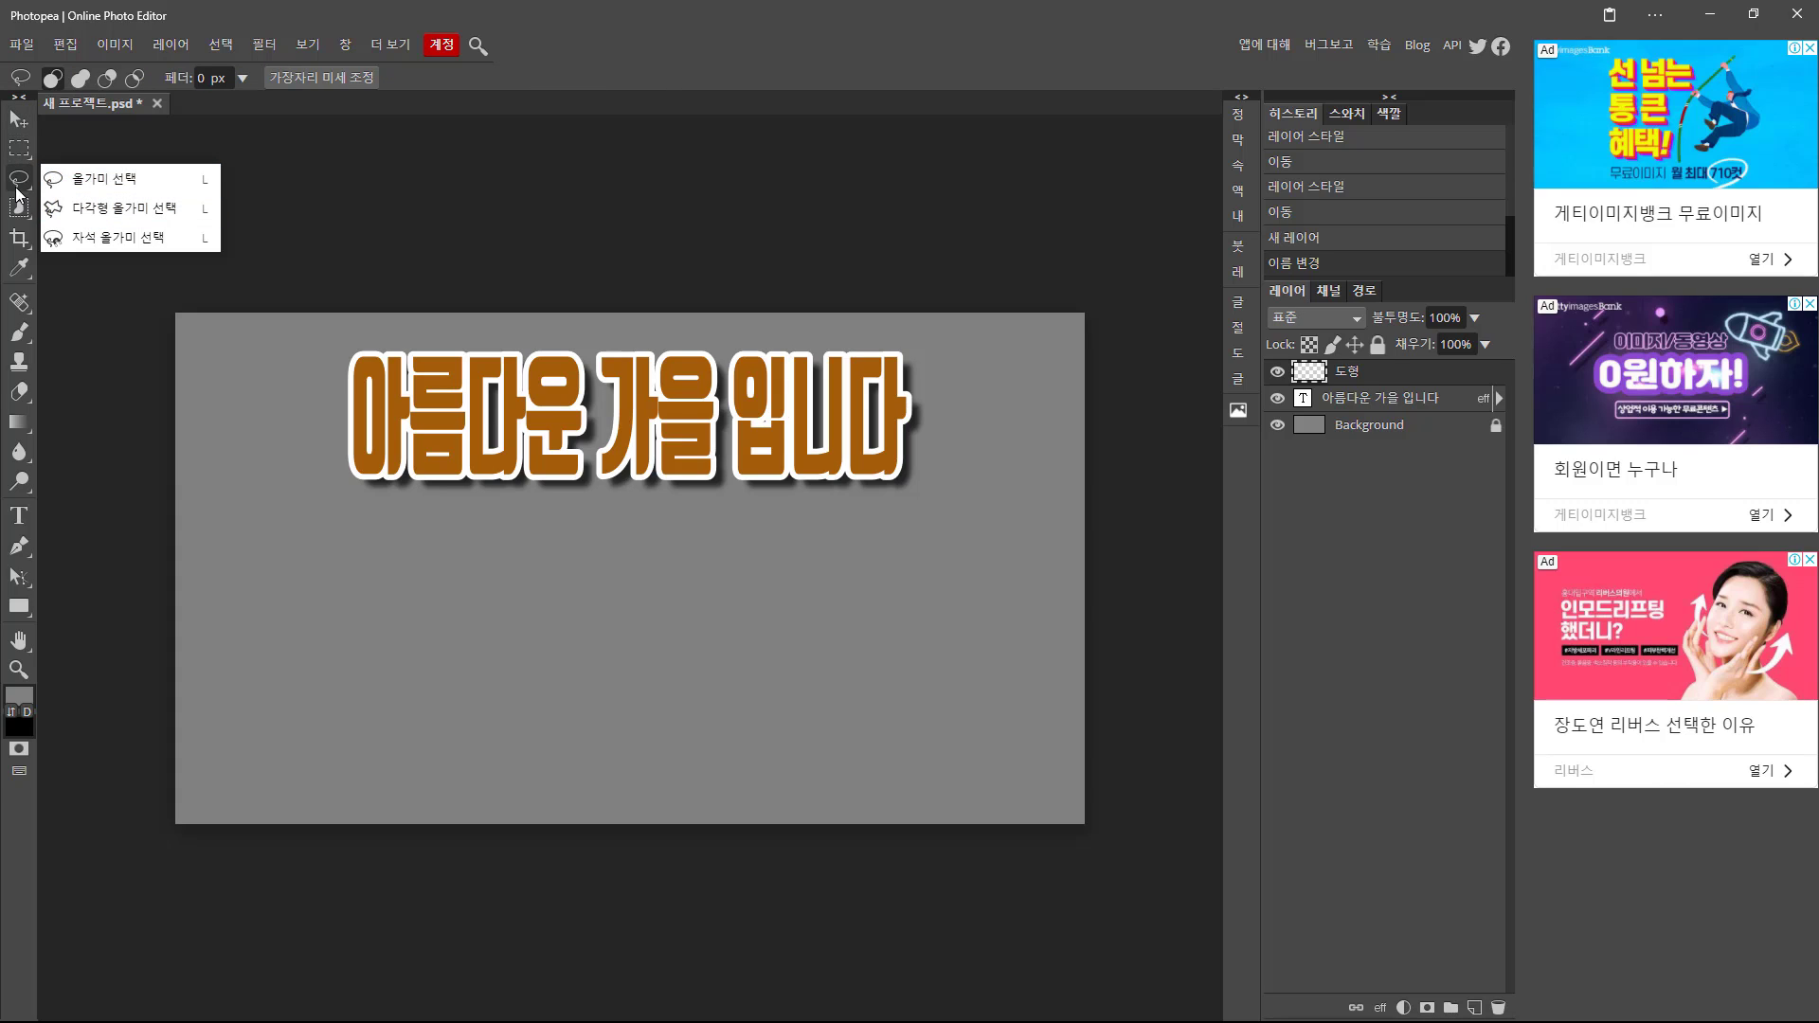
click(557, 68)
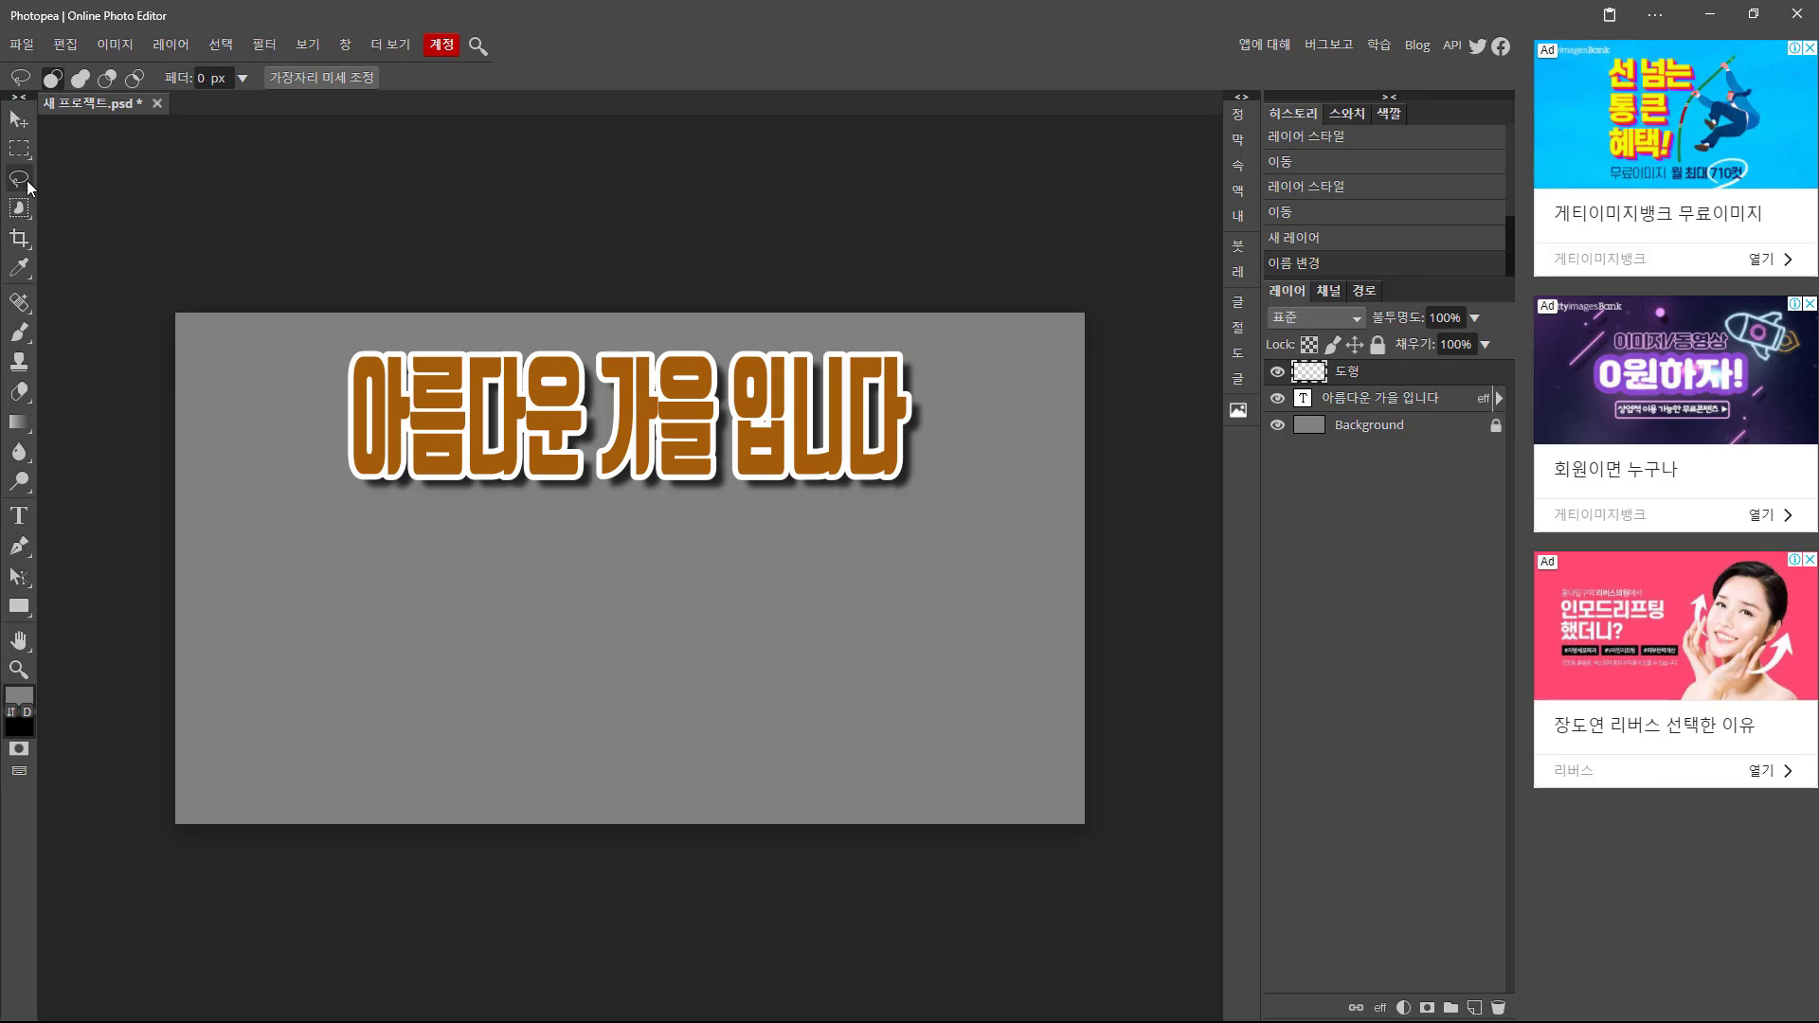
click(19, 148)
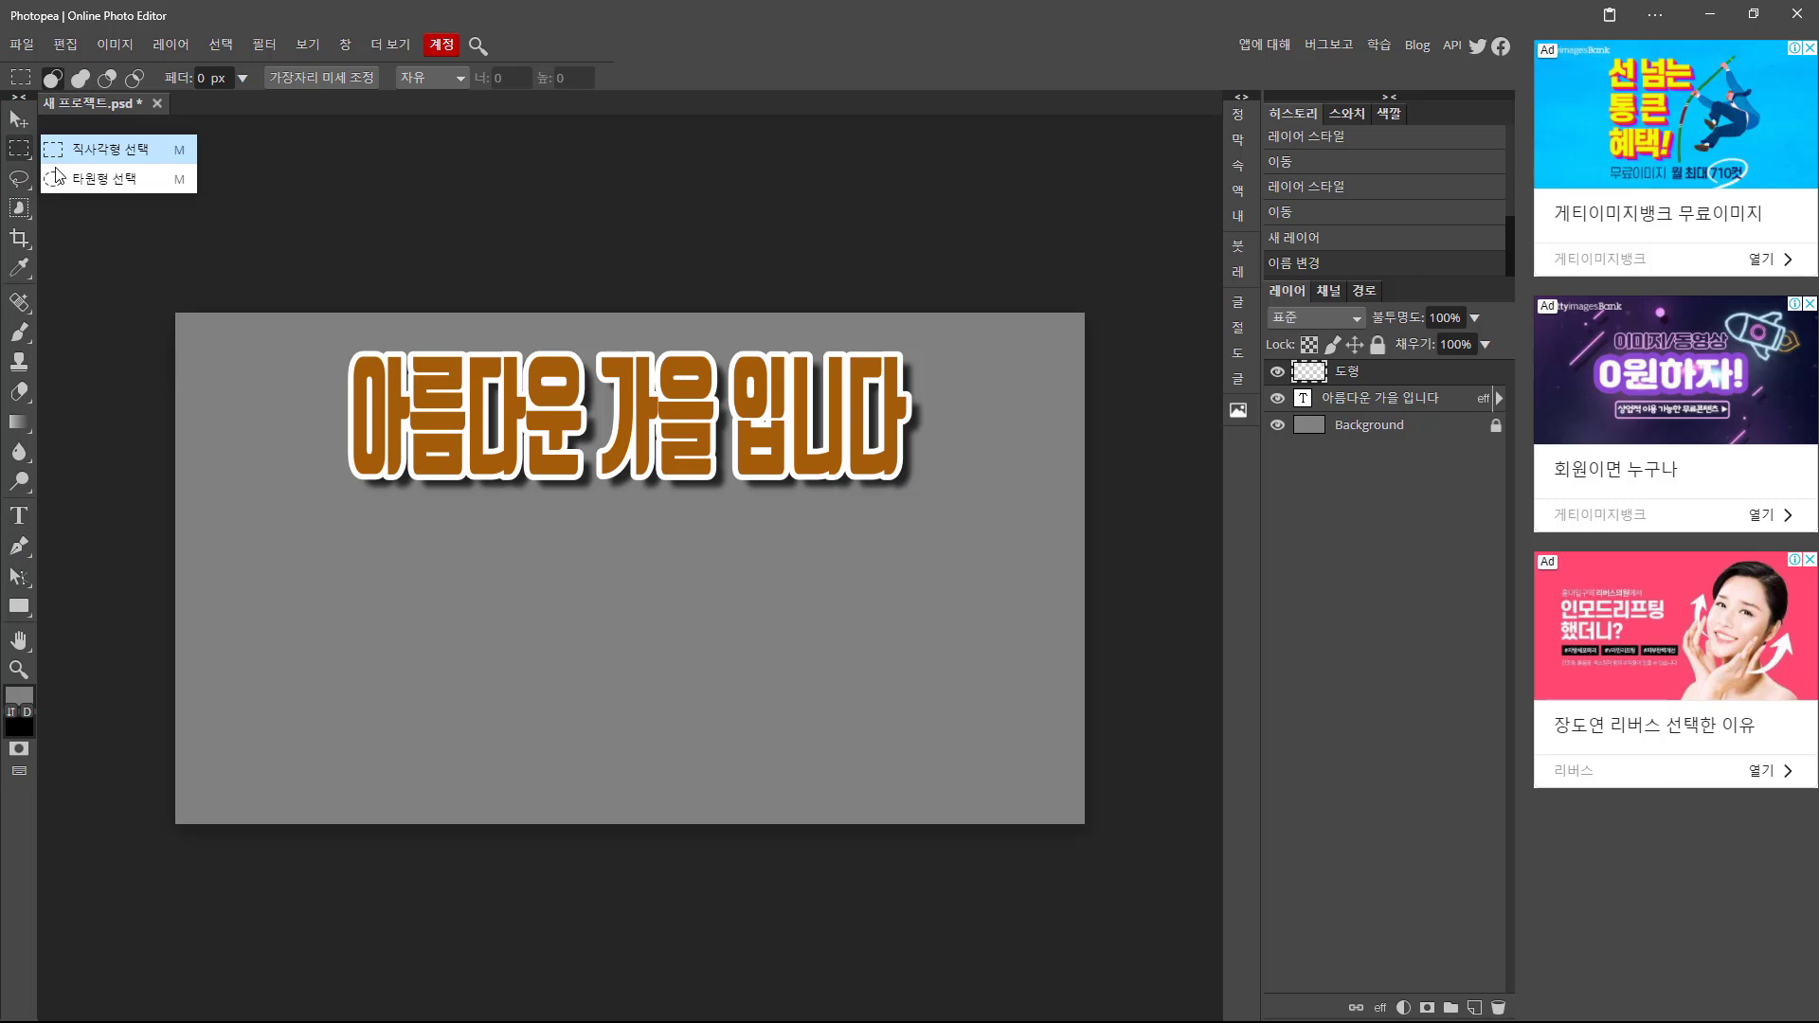
click(57, 176)
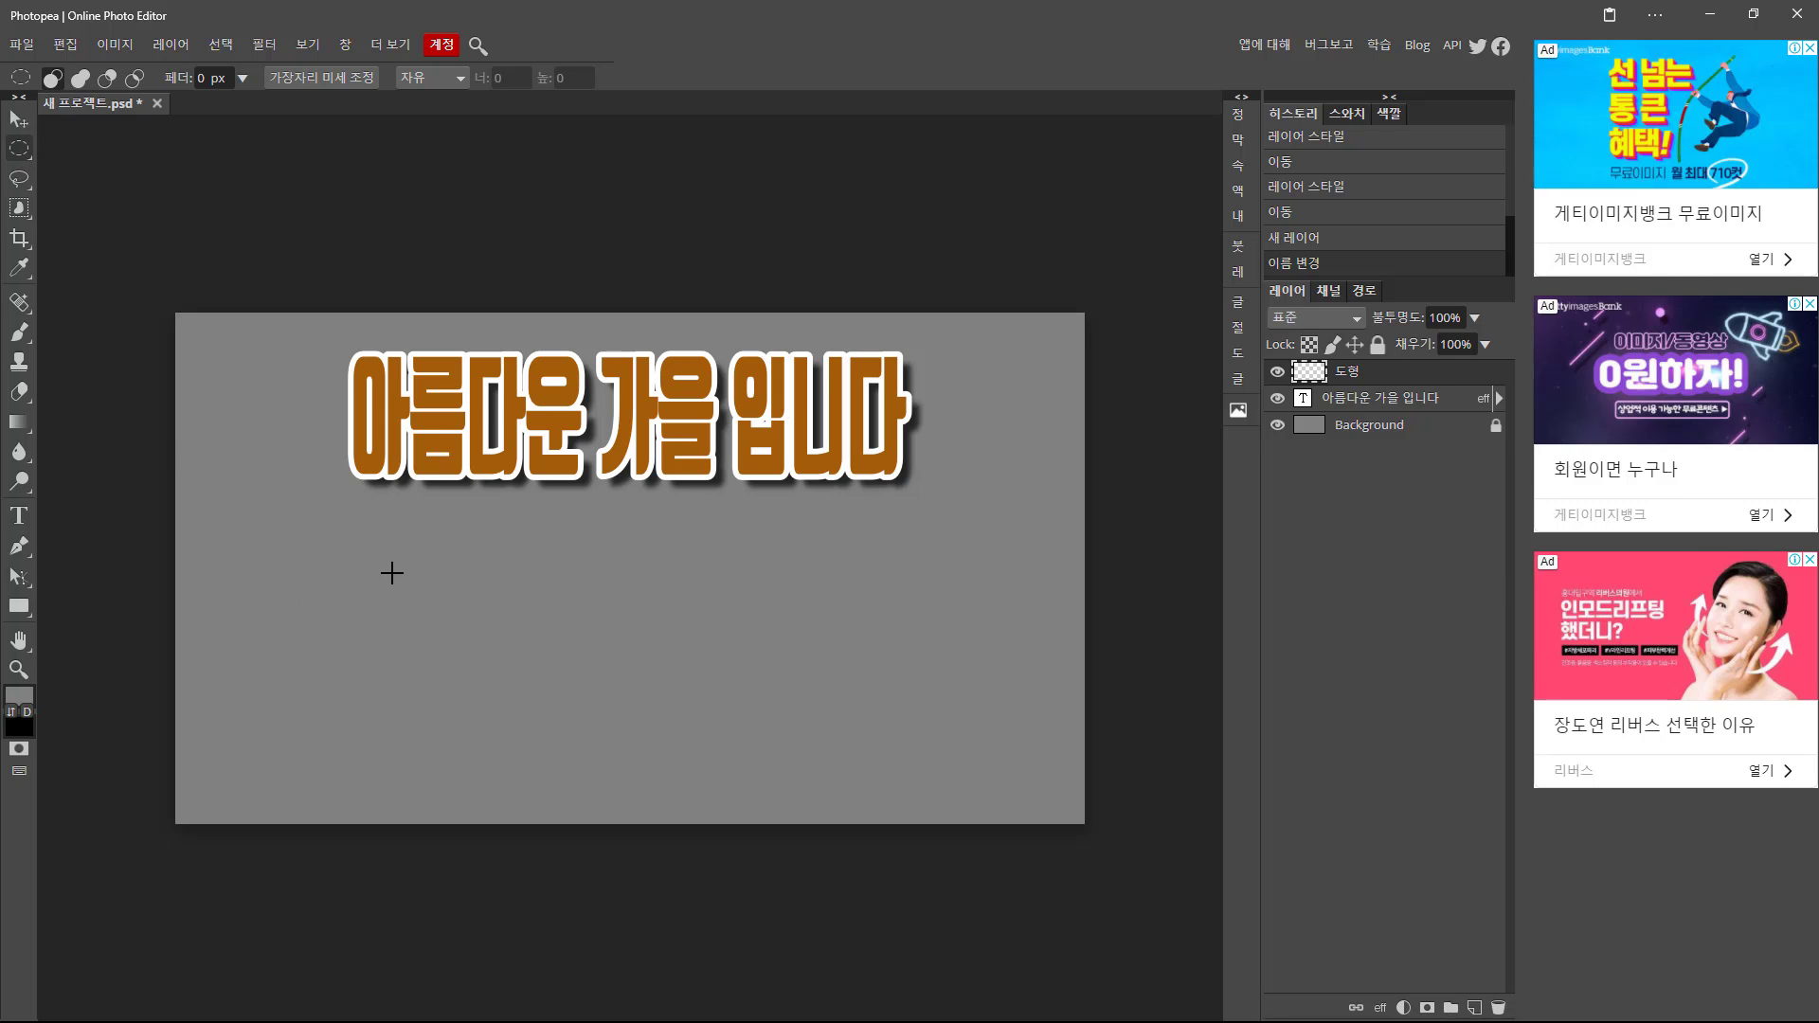
drag(338, 548, 476, 598)
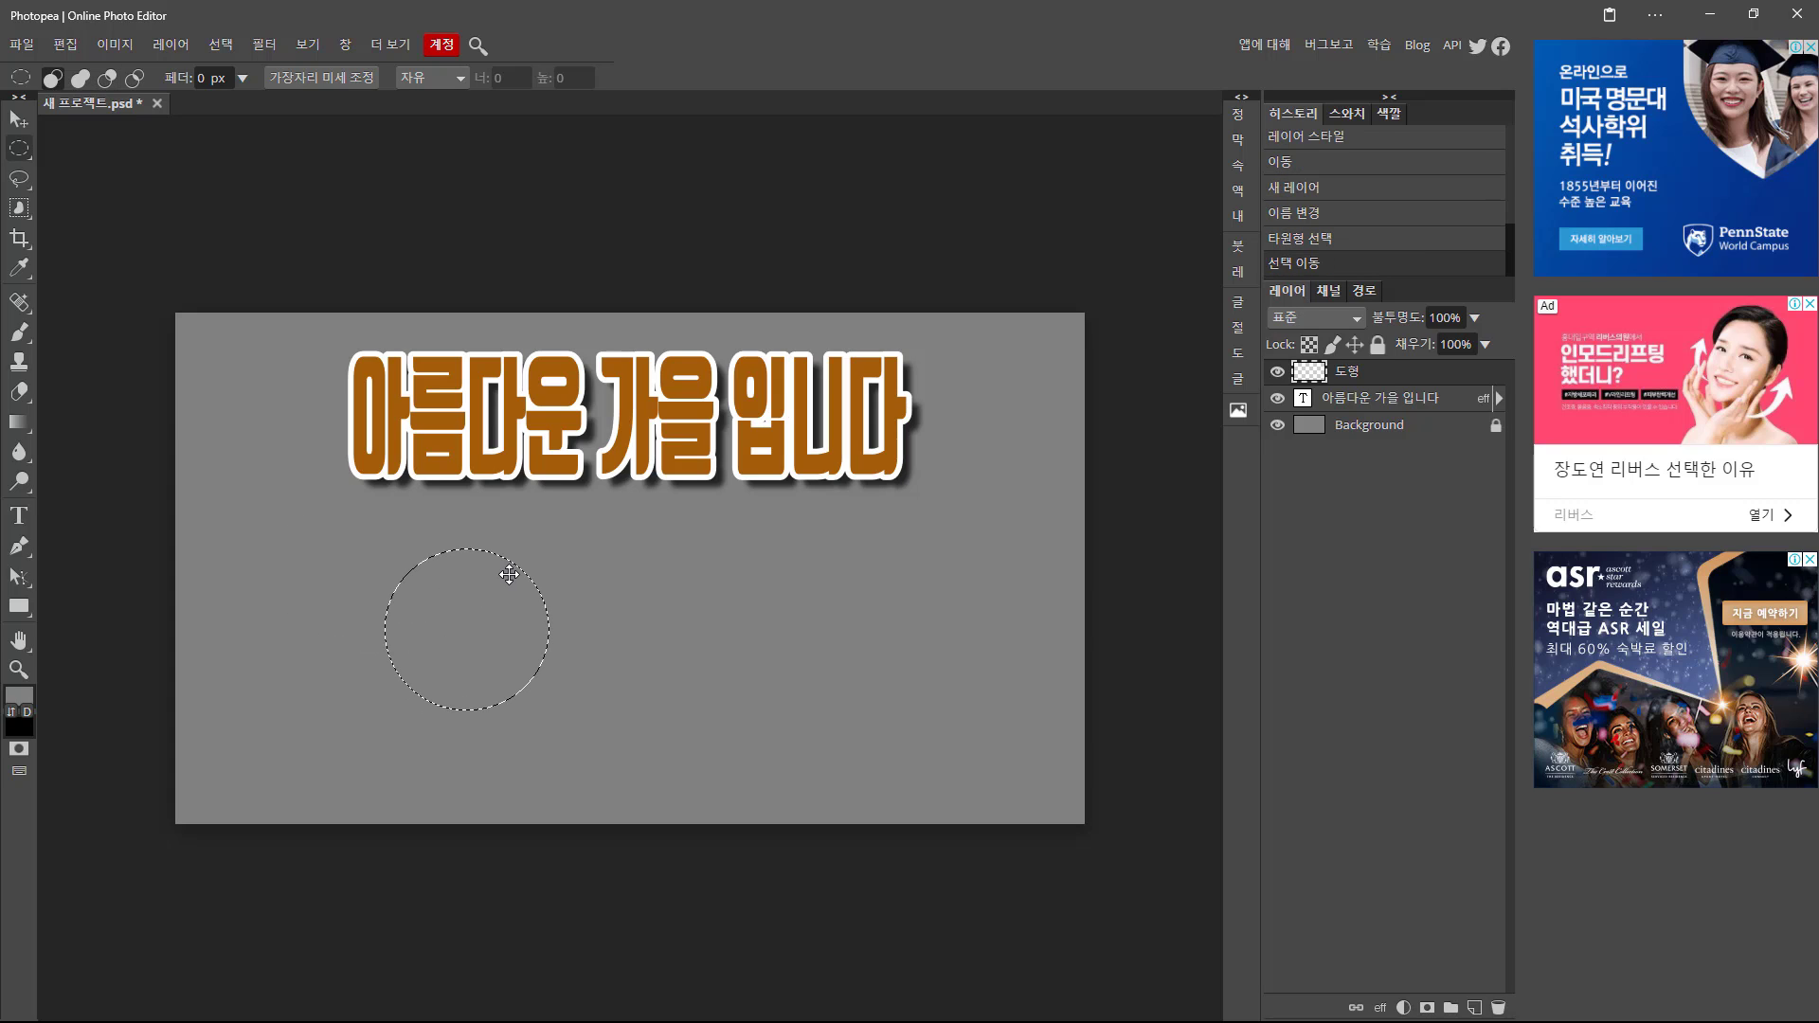
key(ctrl+d)
Set the foreground colour to white, fill the unlocked Background layer with it, and lock the layer again.
click(1332, 428)
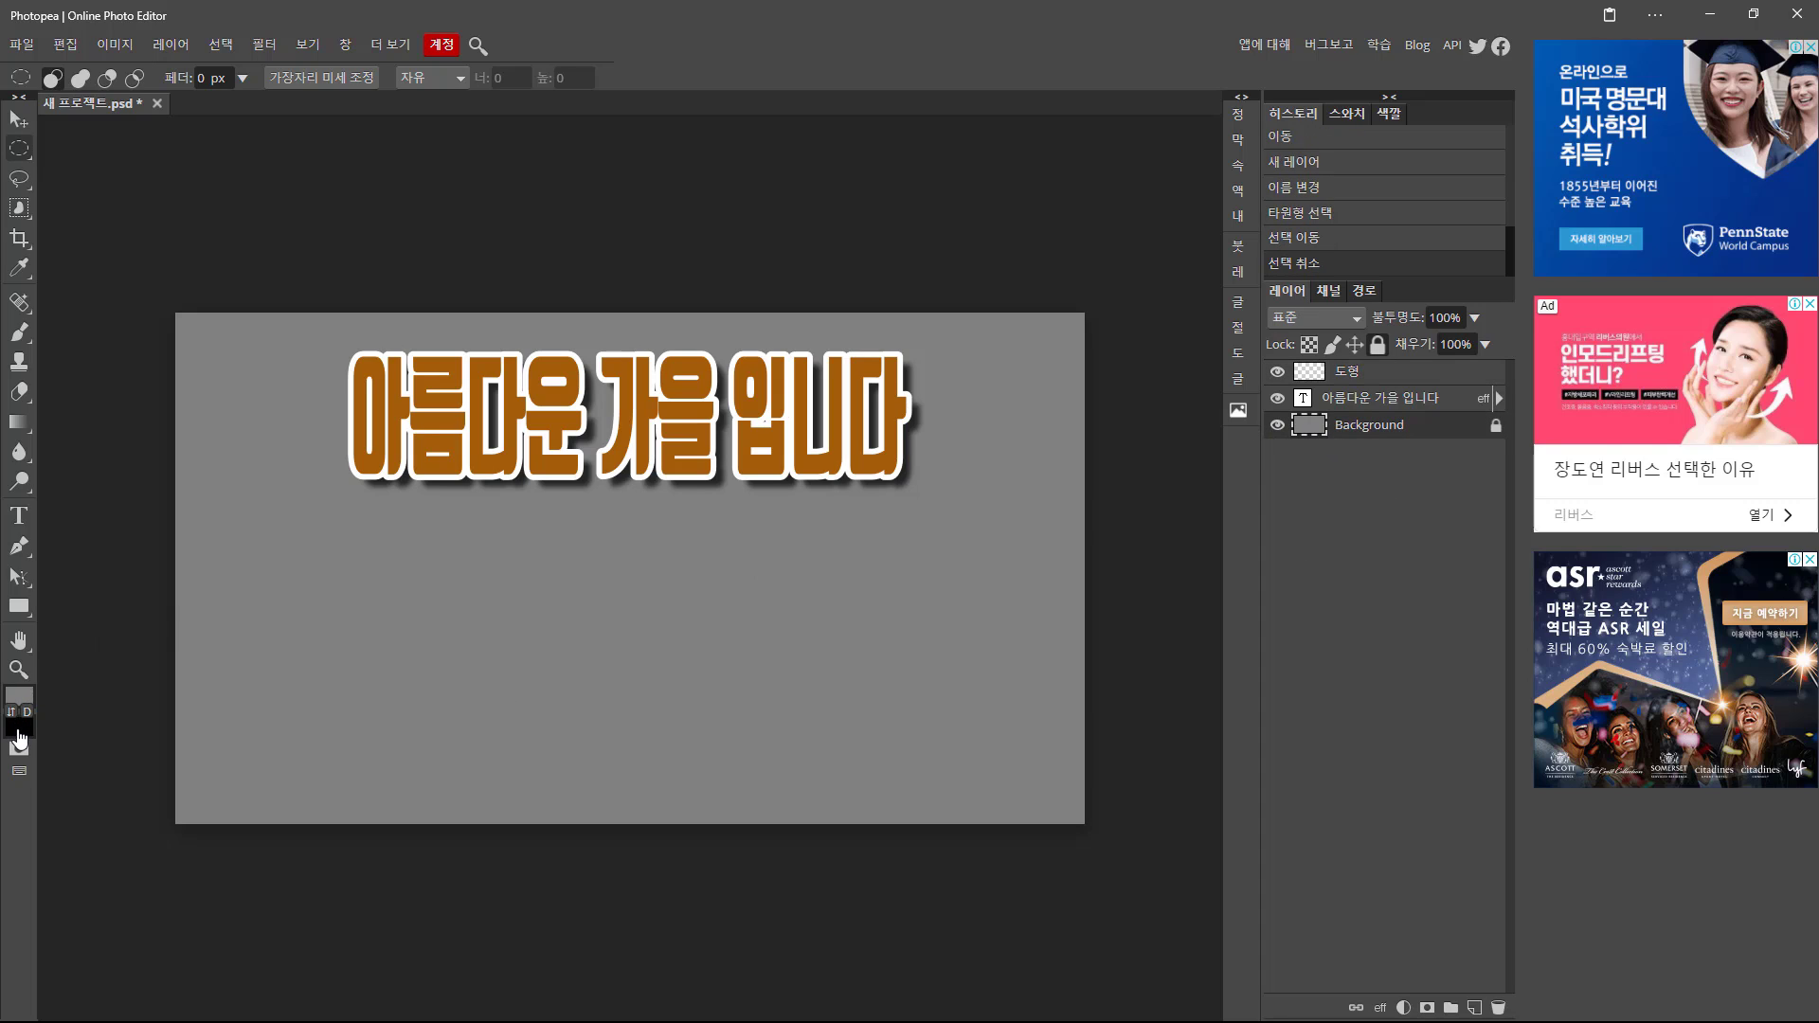
click(20, 699)
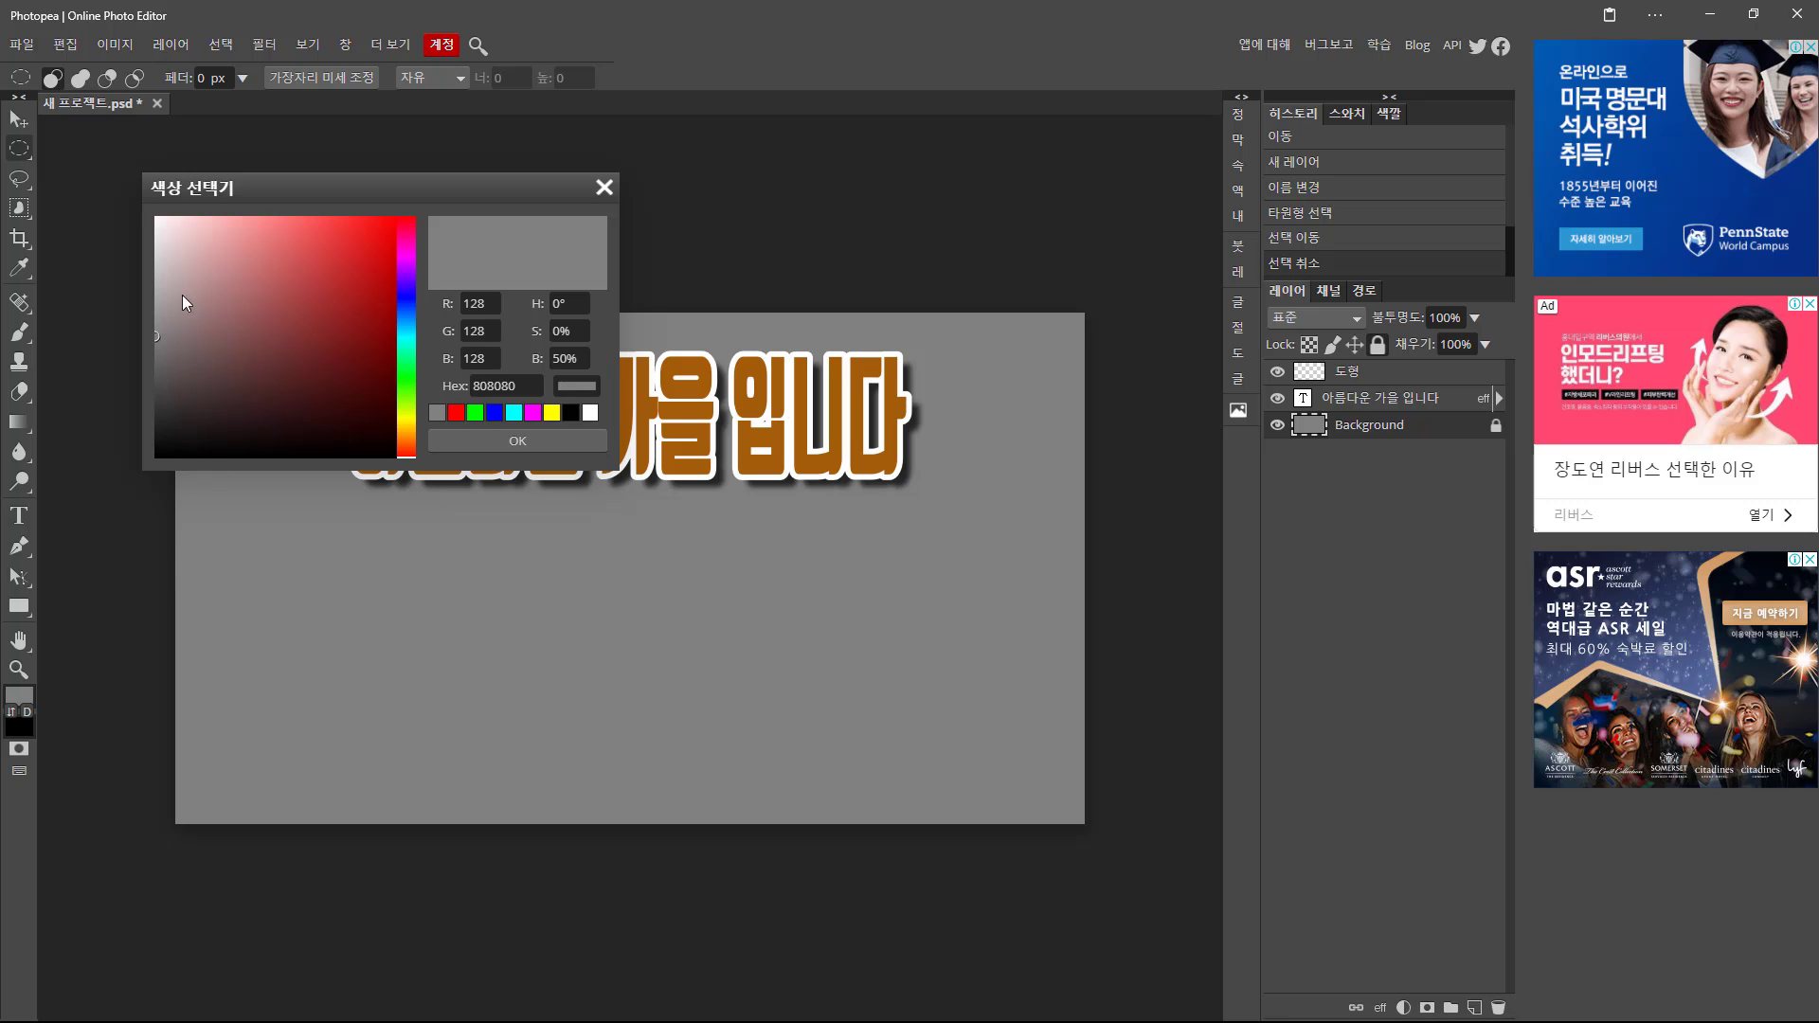
click(590, 413)
click(517, 441)
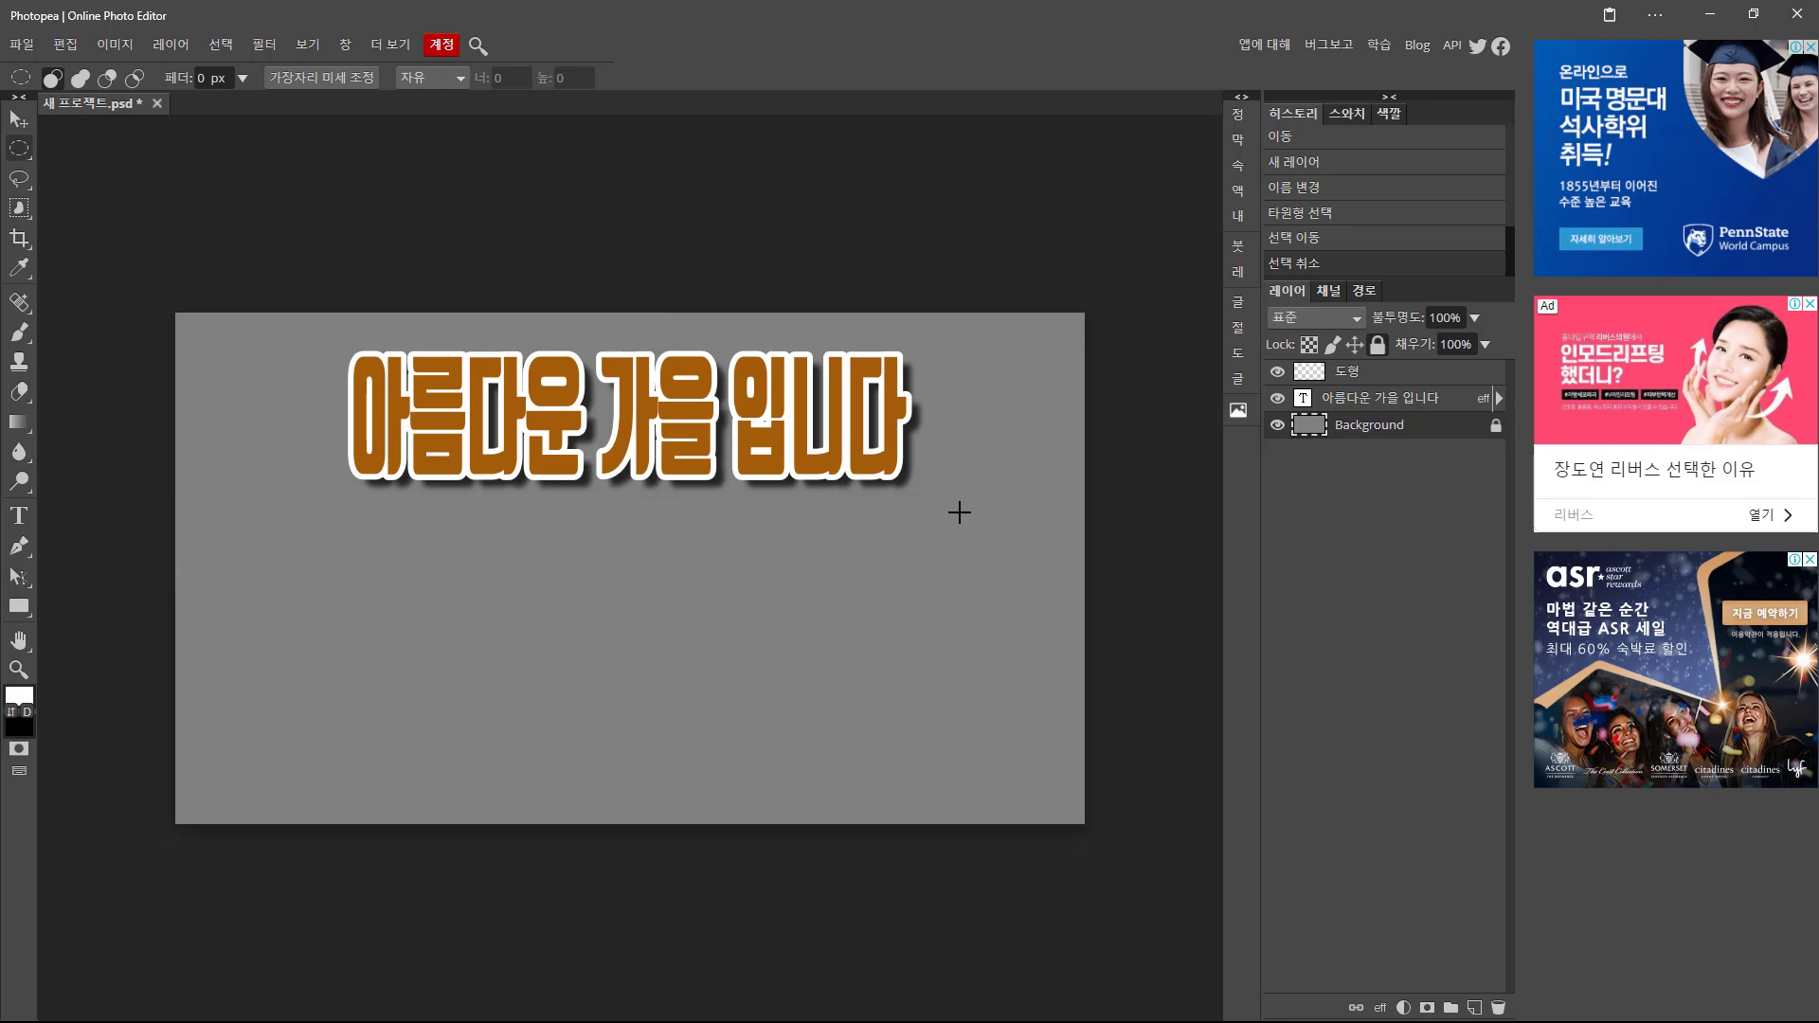
click(25, 121)
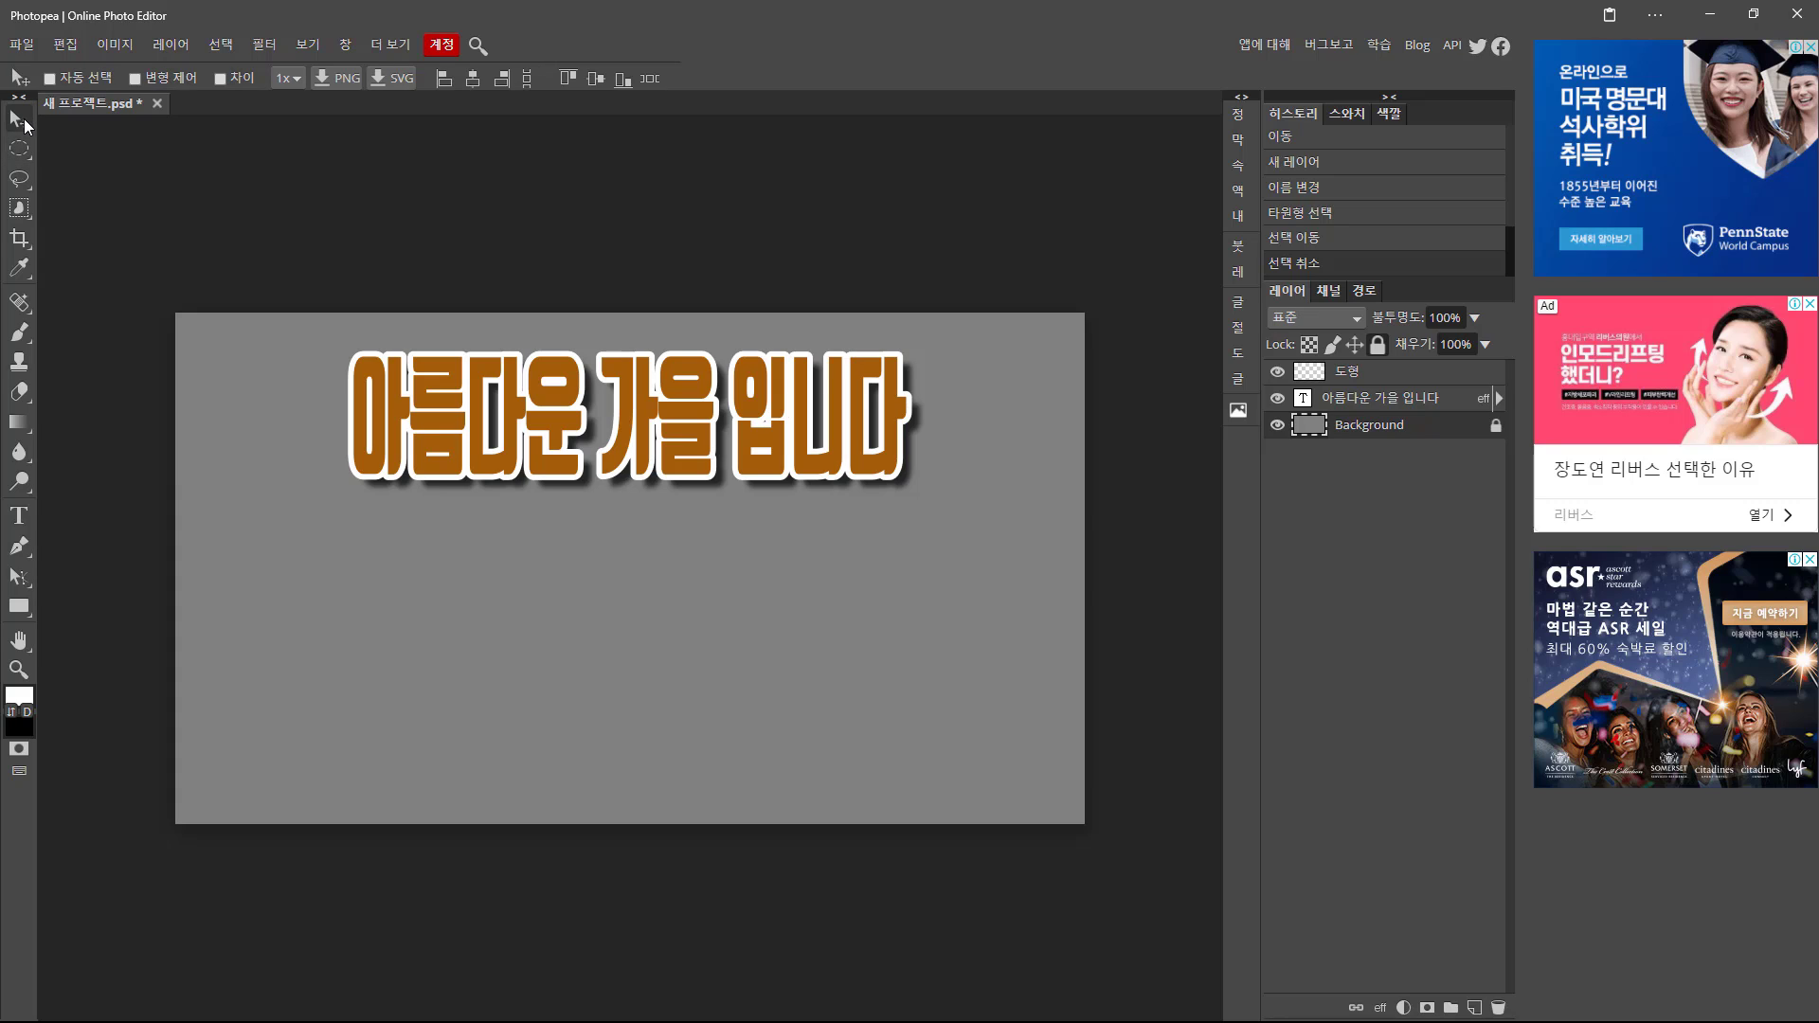
key(alt+Delete)
click(1496, 428)
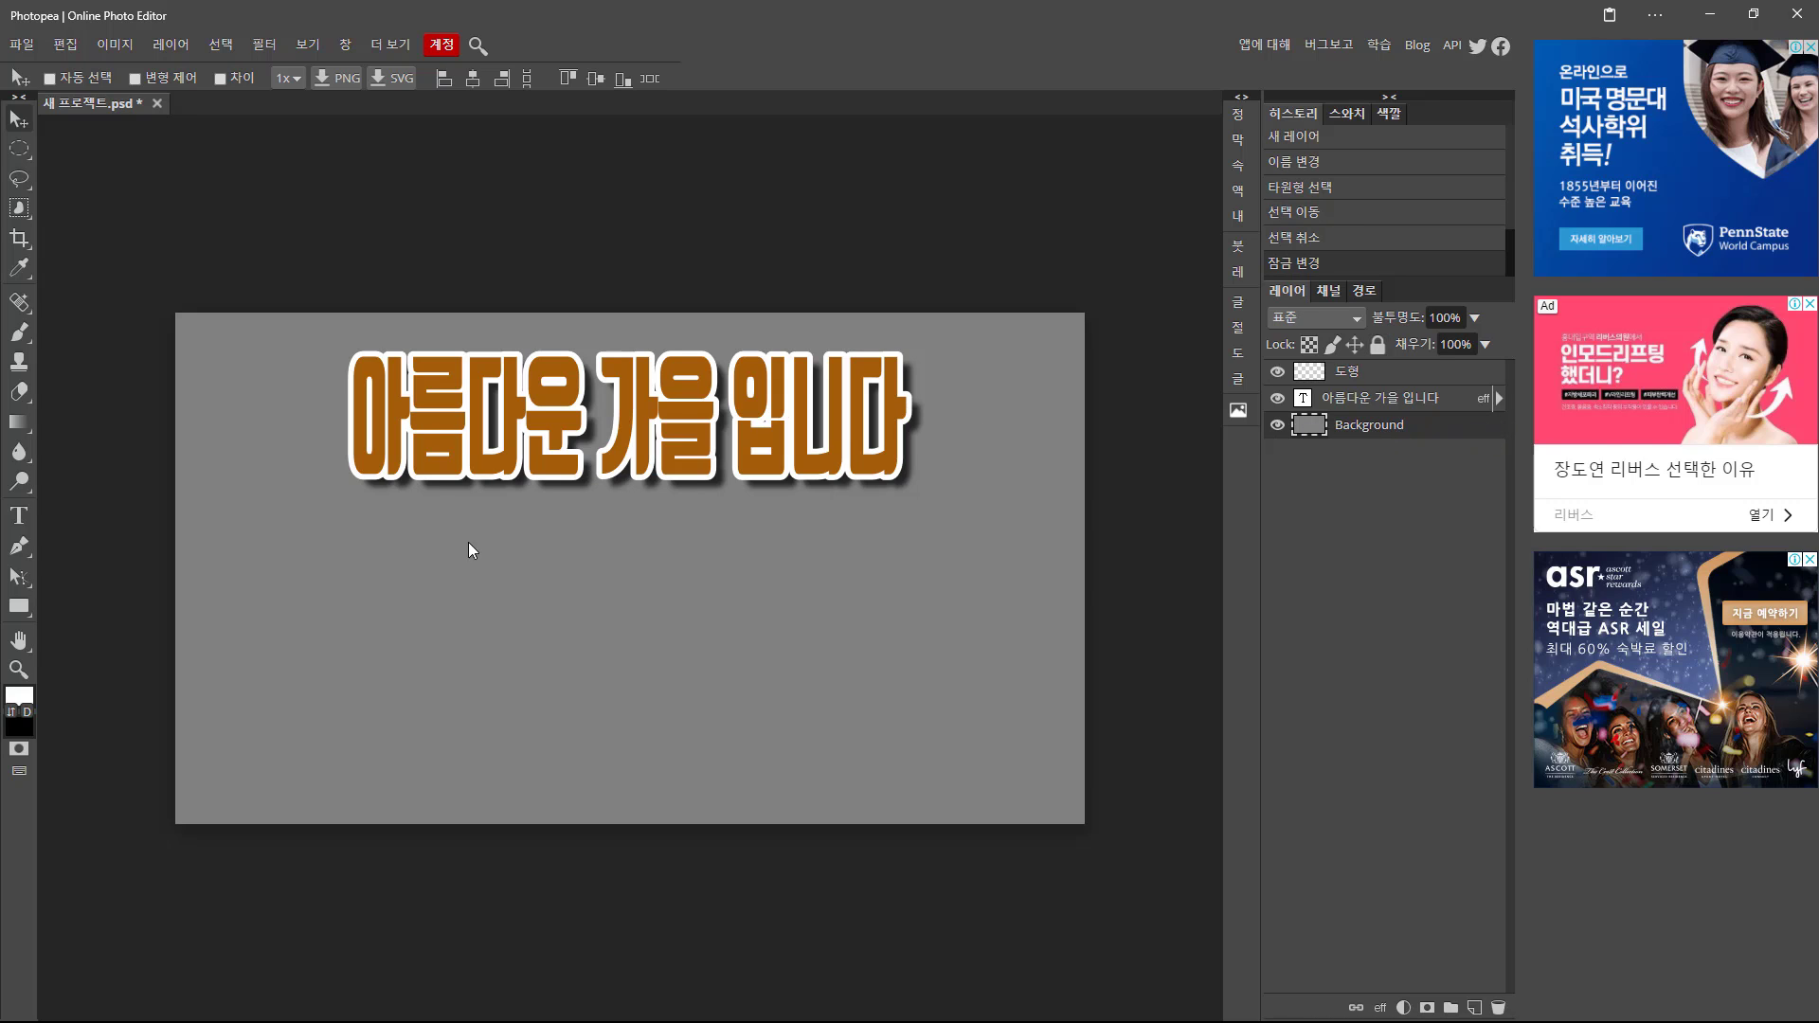
key(alt+Delete)
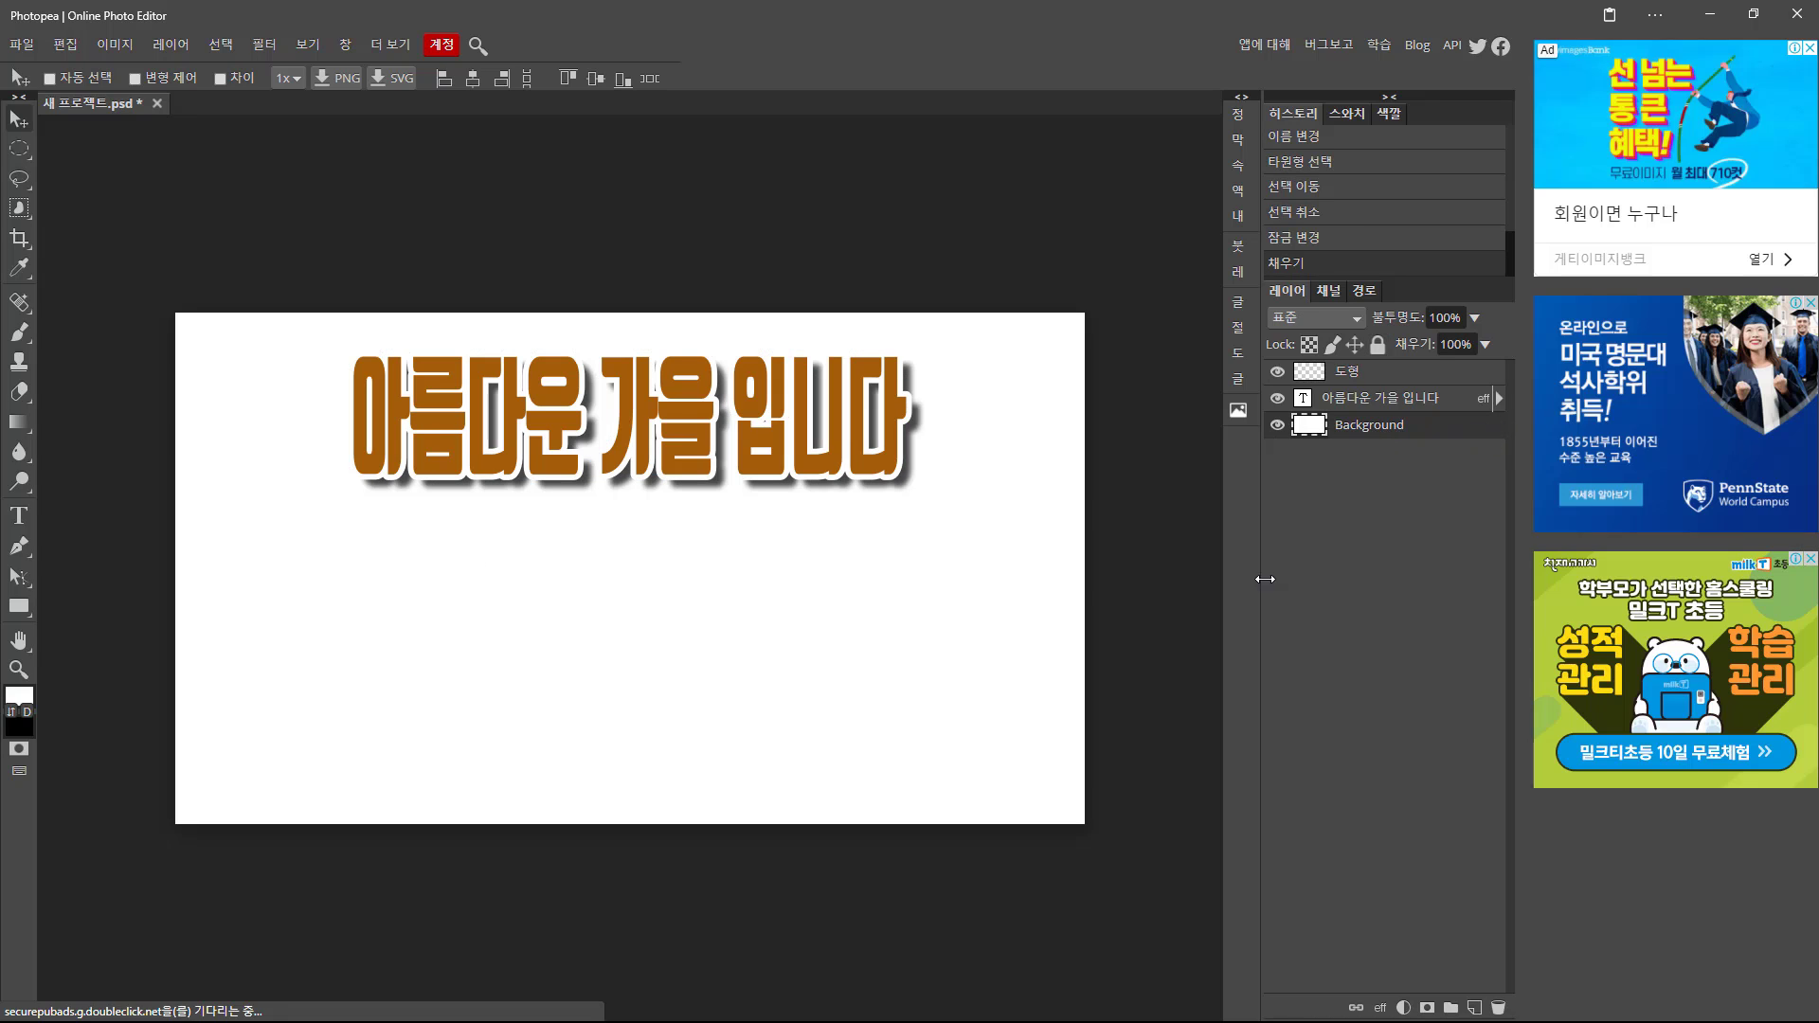
click(1375, 346)
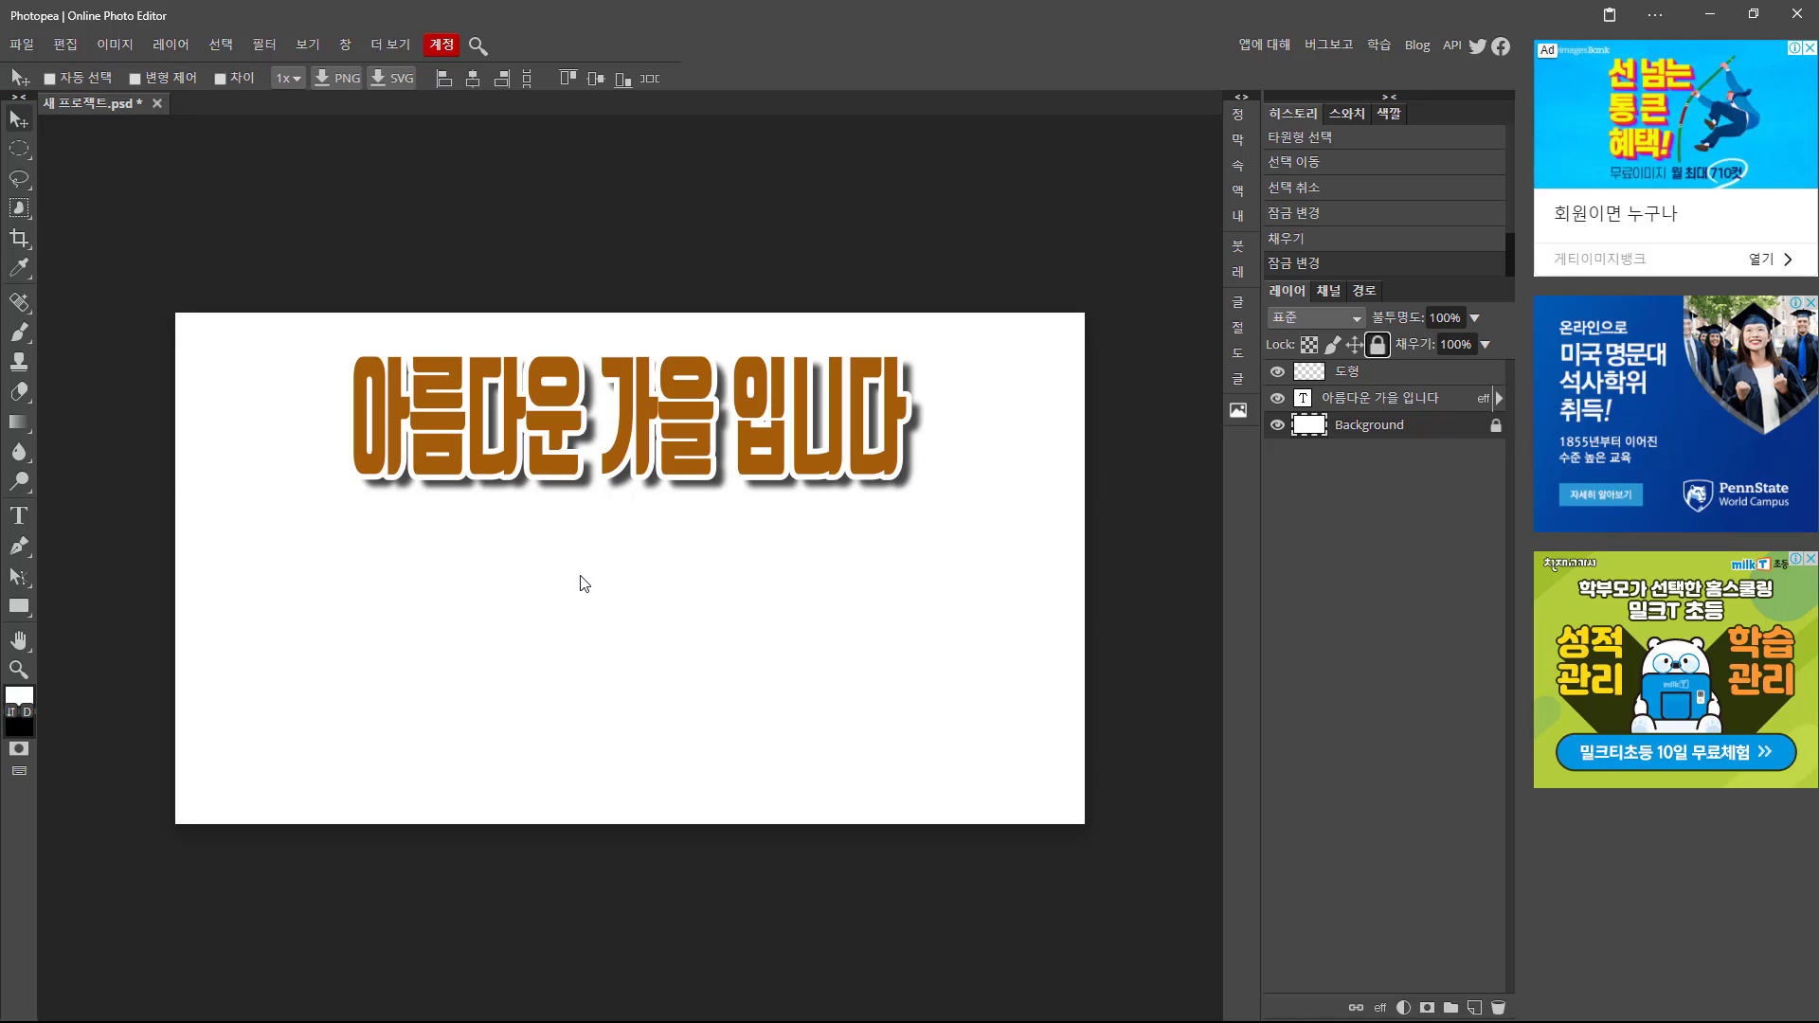
Make a circular selection below the text's left end and add an overlapping wide rectangle to it, extending rightward.
click(19, 149)
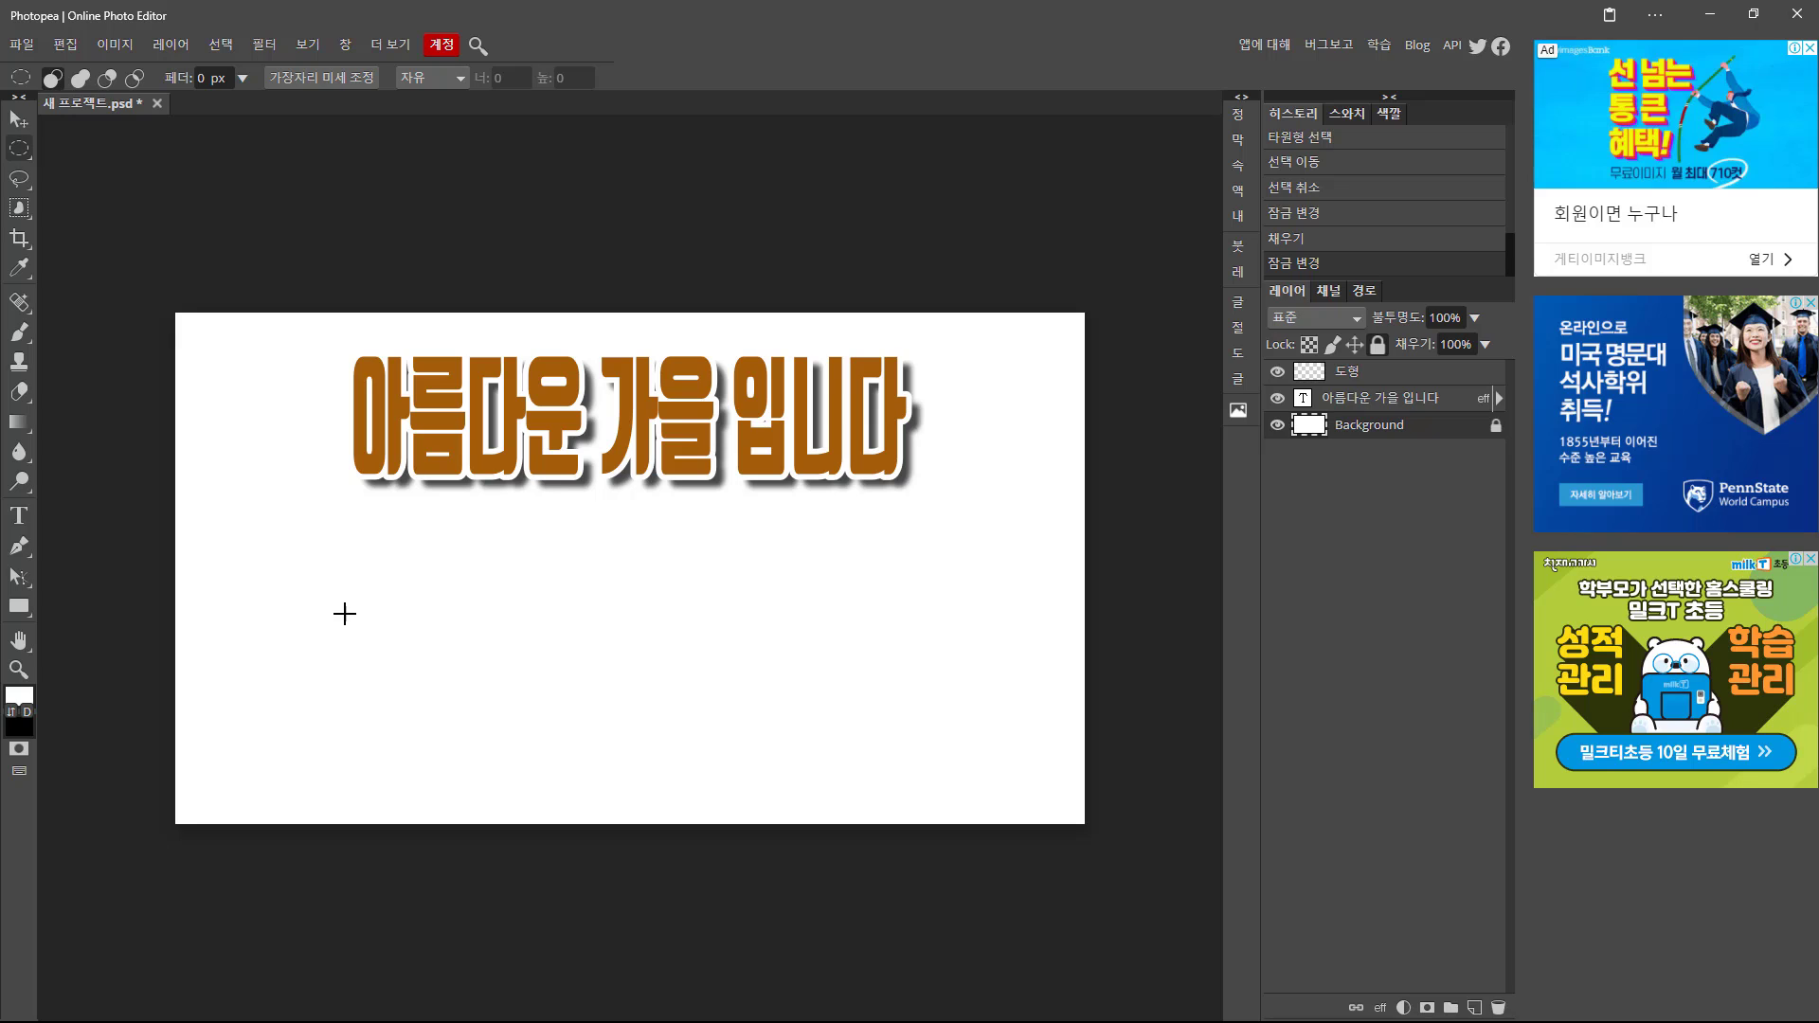
drag(345, 614, 439, 711)
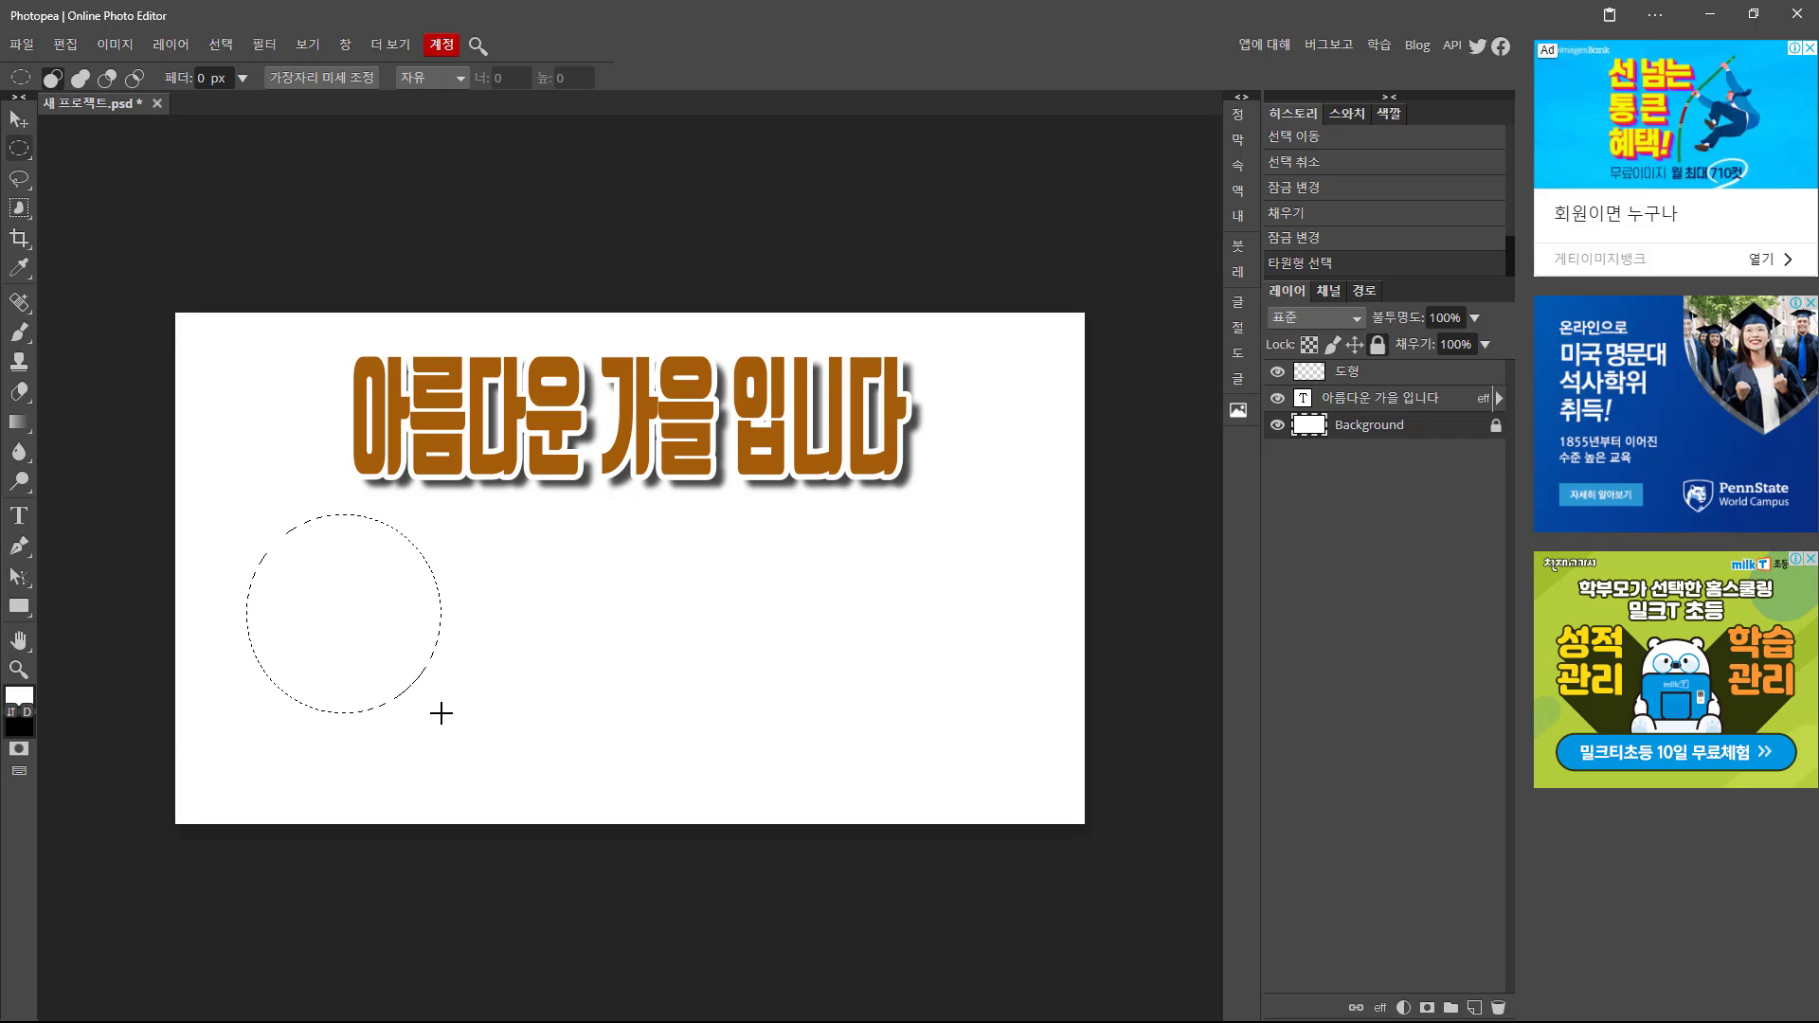
right_click(32, 154)
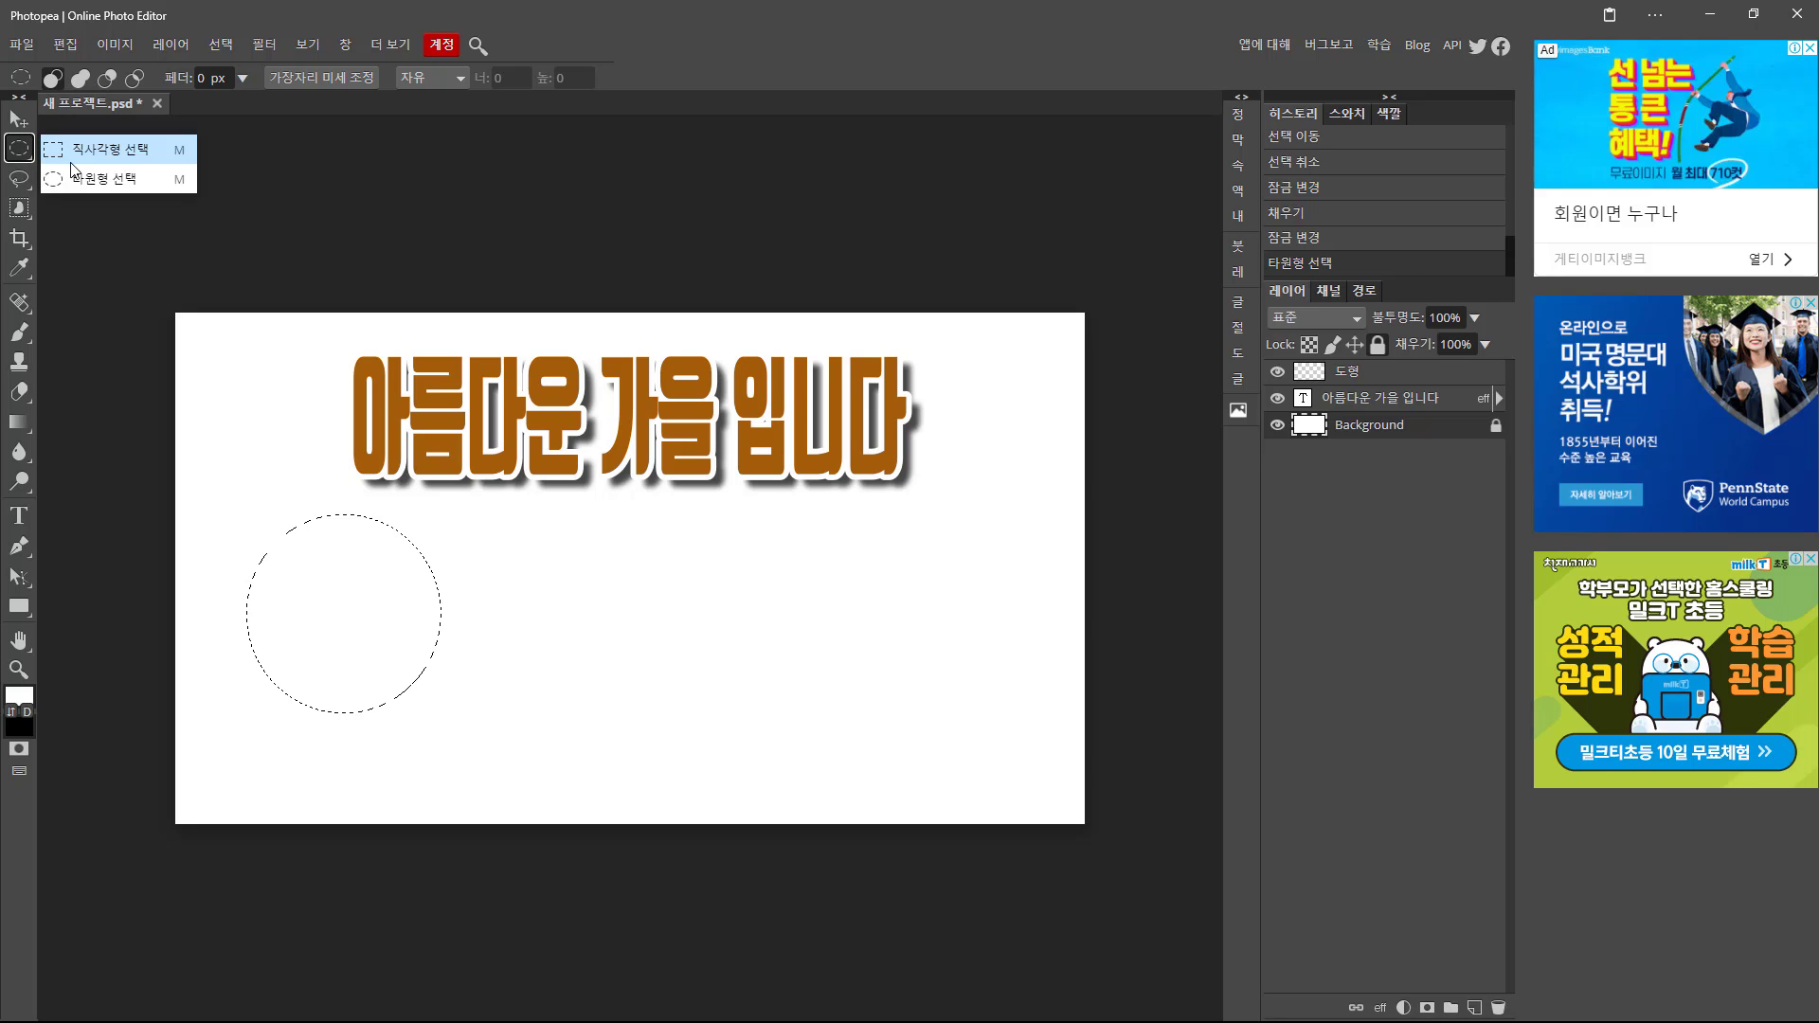
click(72, 162)
key(shift)
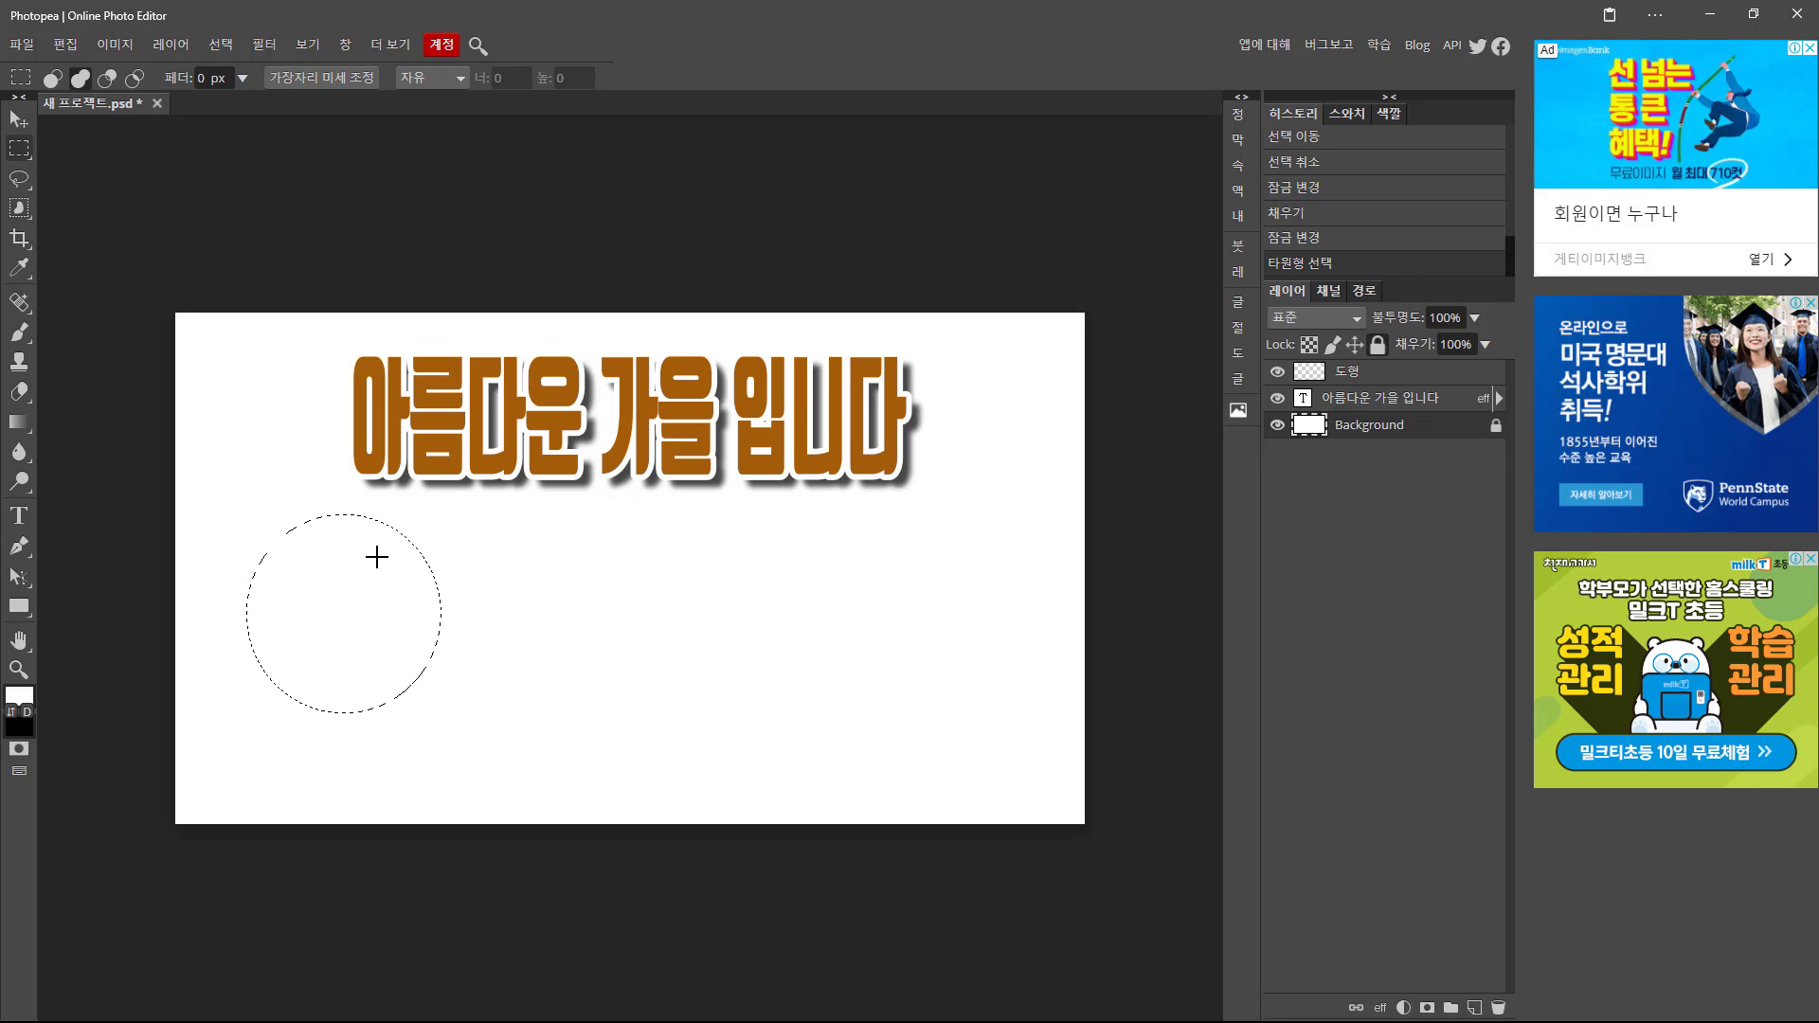
drag(377, 558, 862, 690)
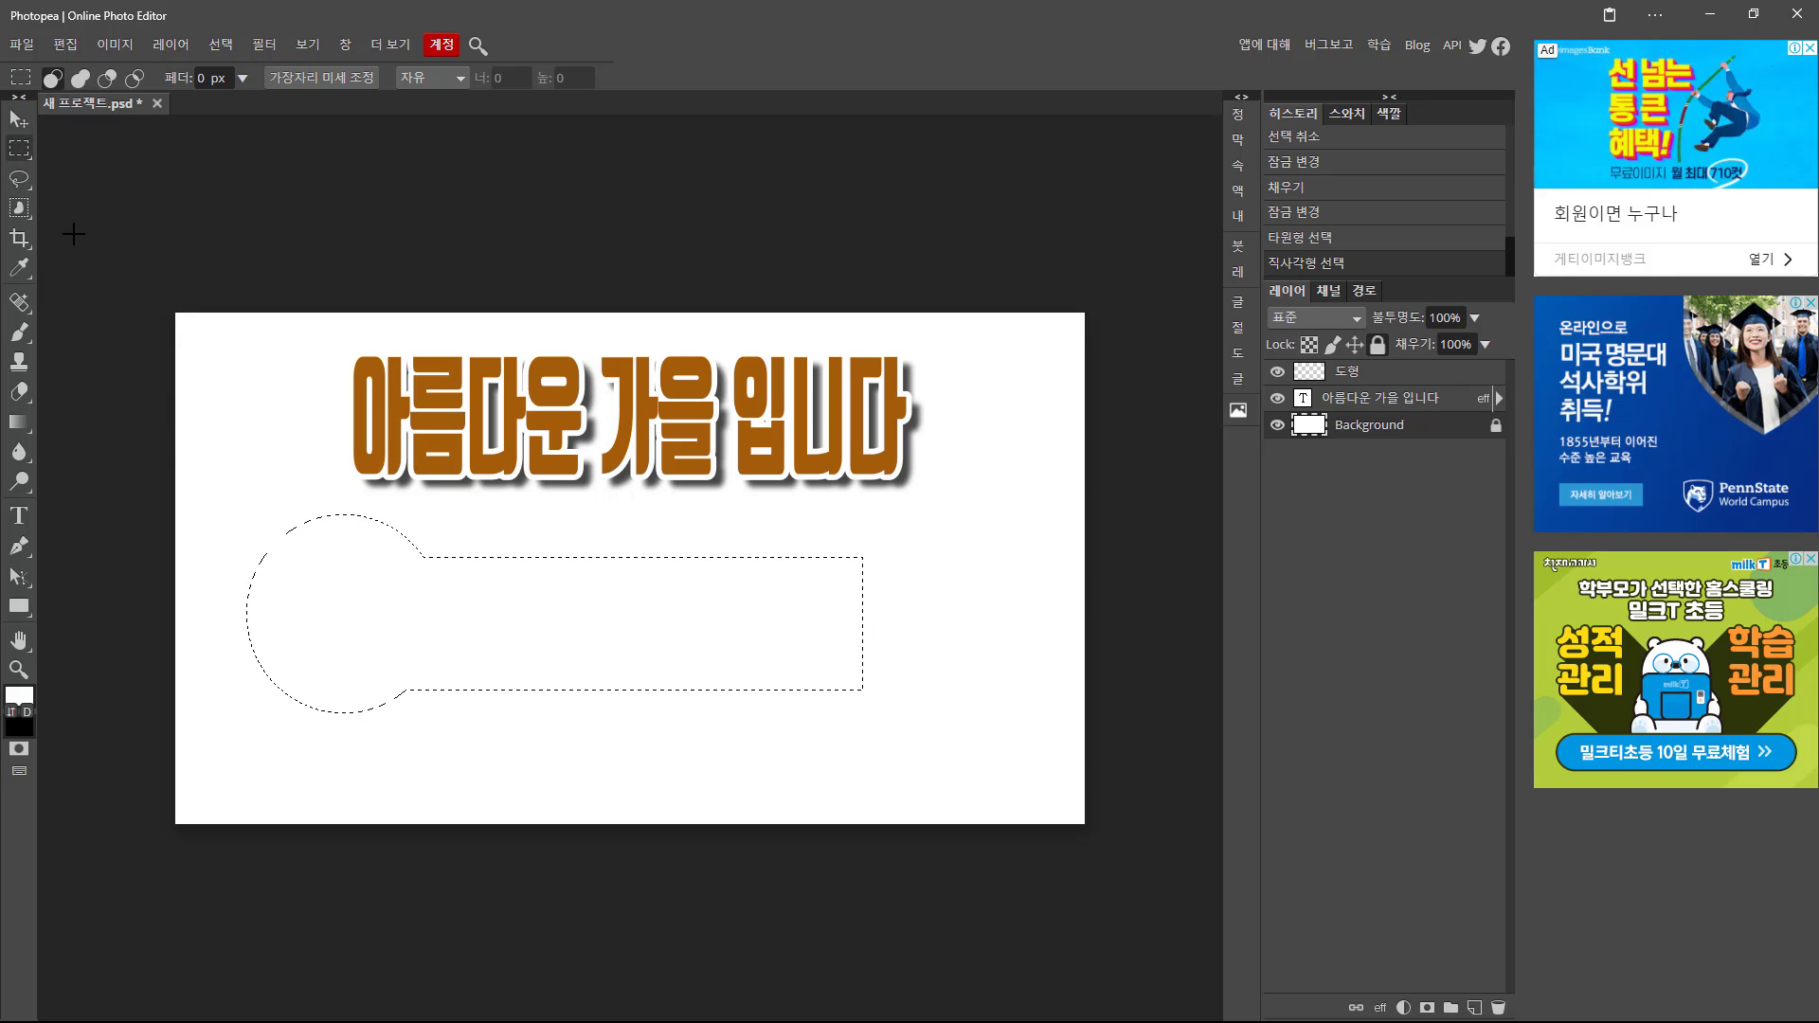
click(19, 119)
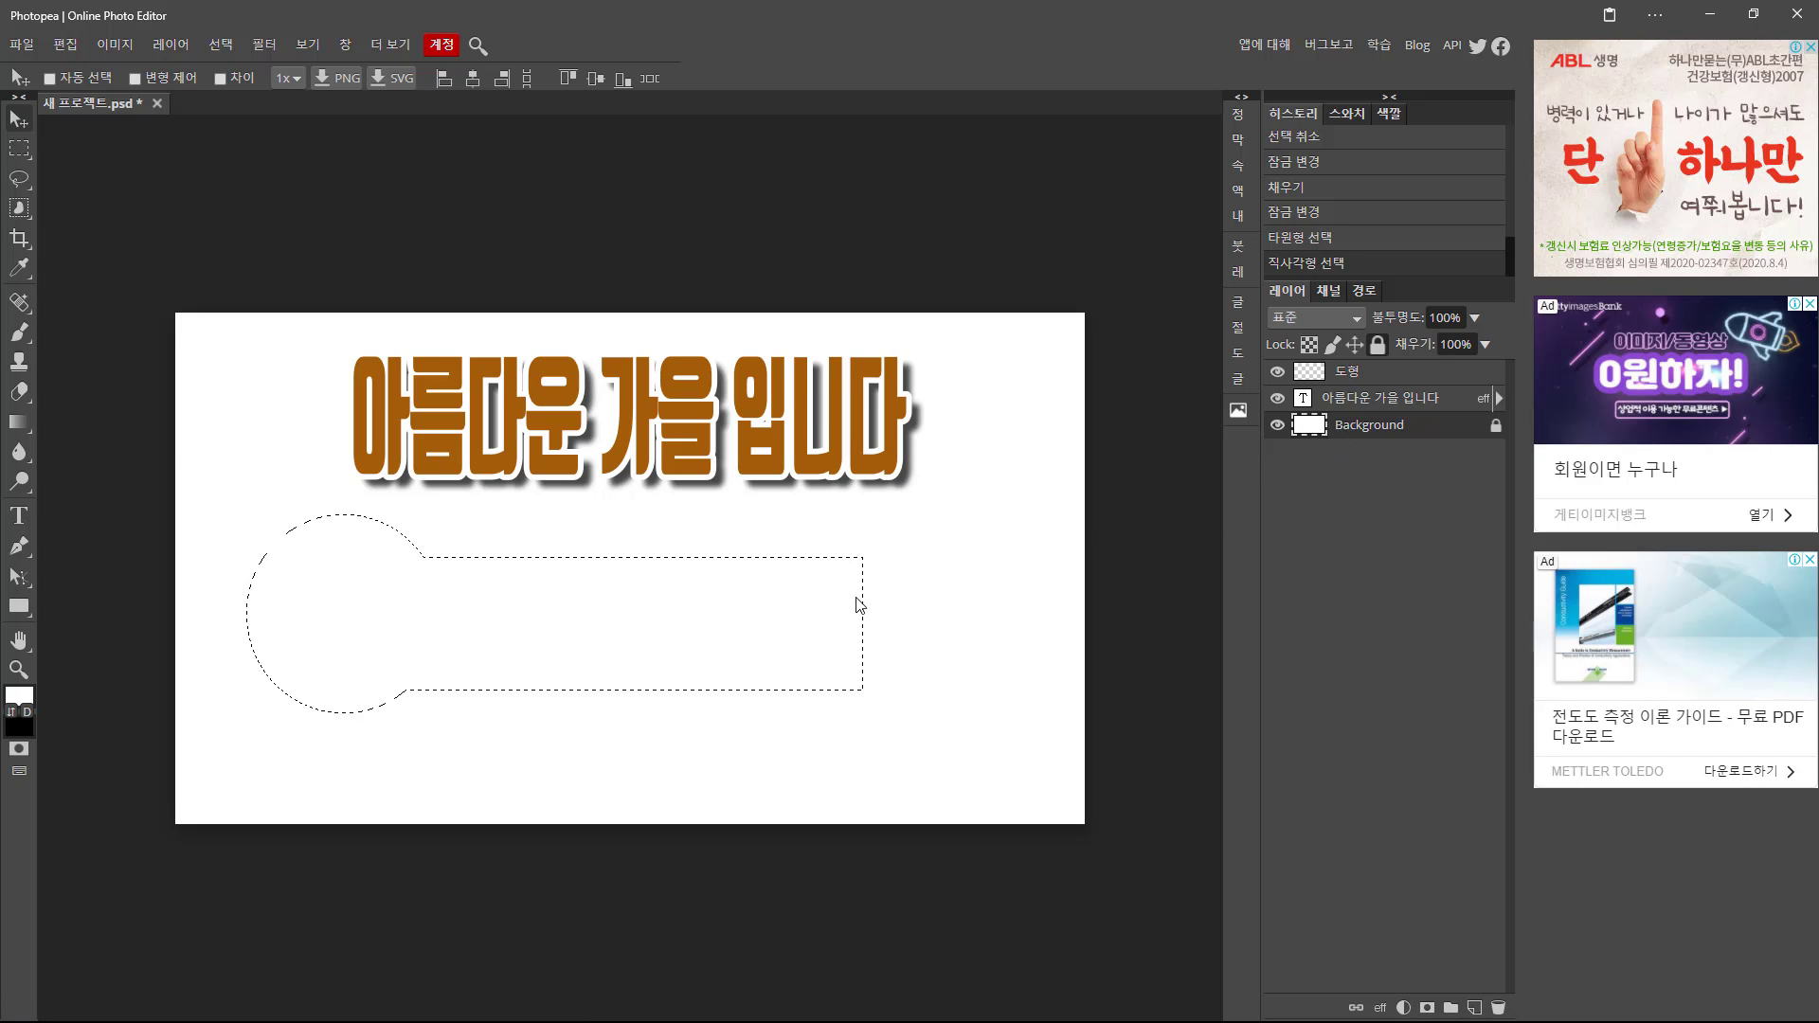
click(1277, 425)
click(1277, 426)
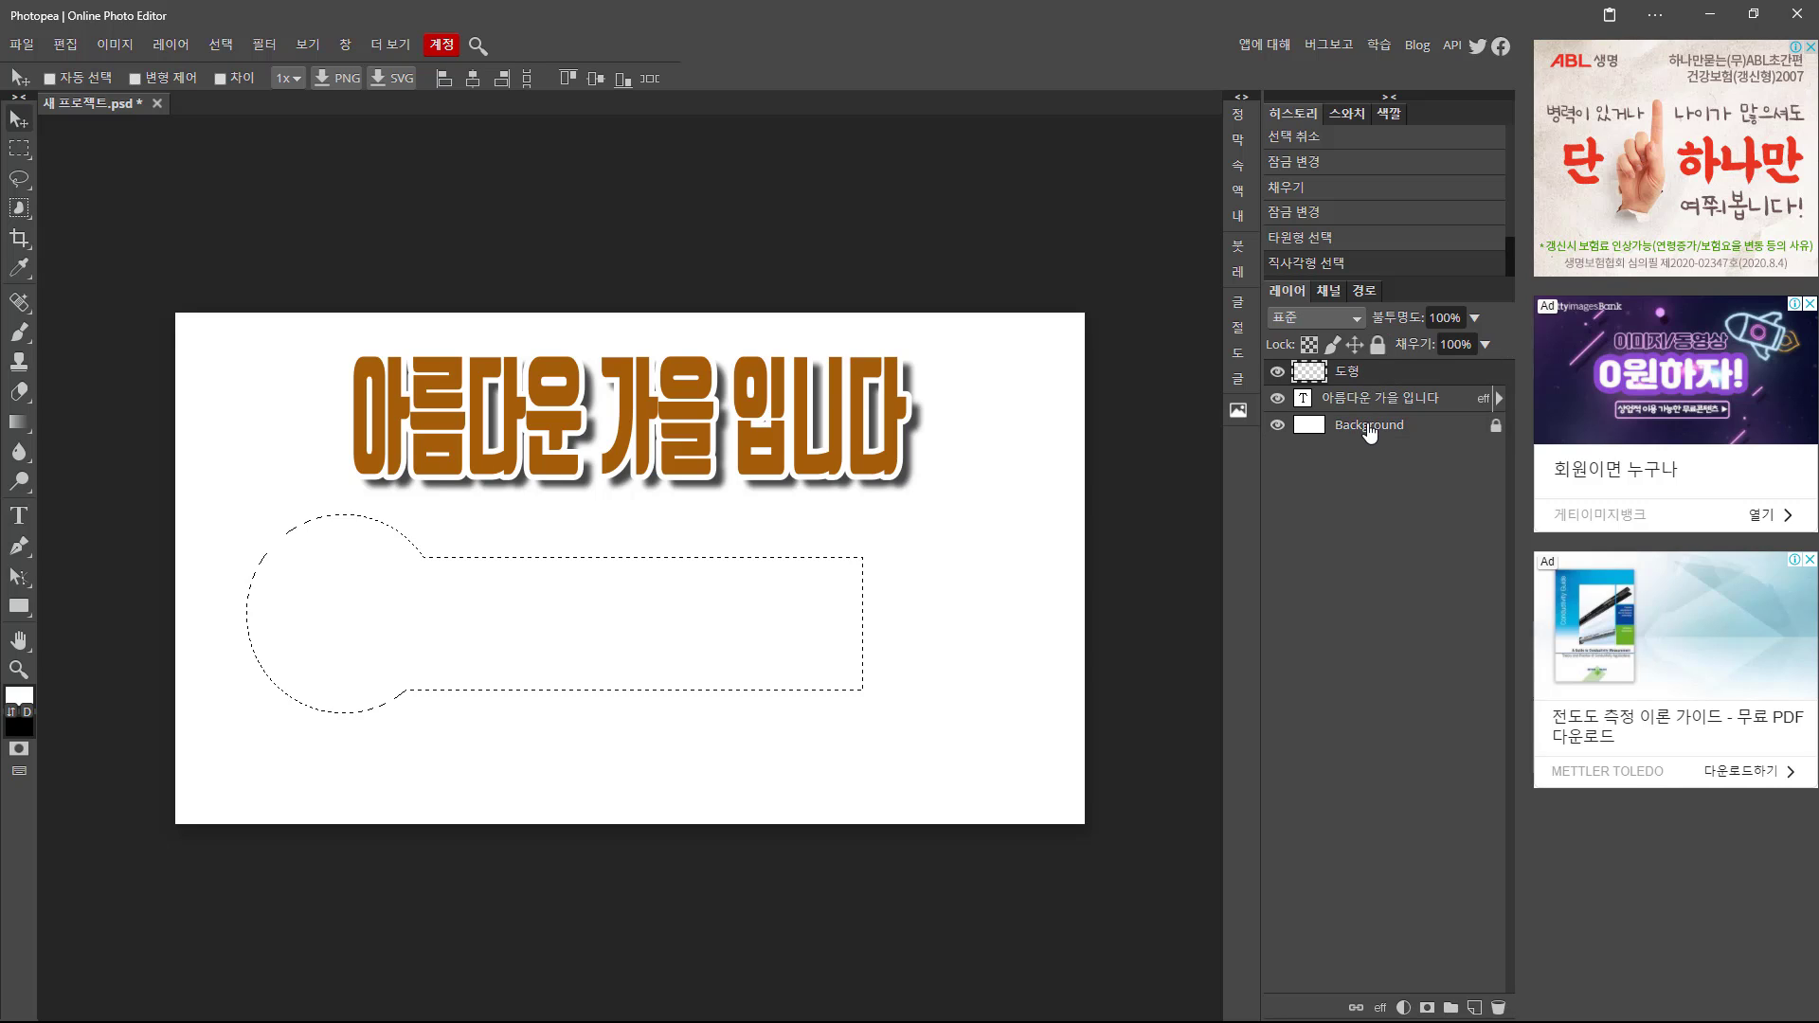
click(1371, 379)
click(1362, 405)
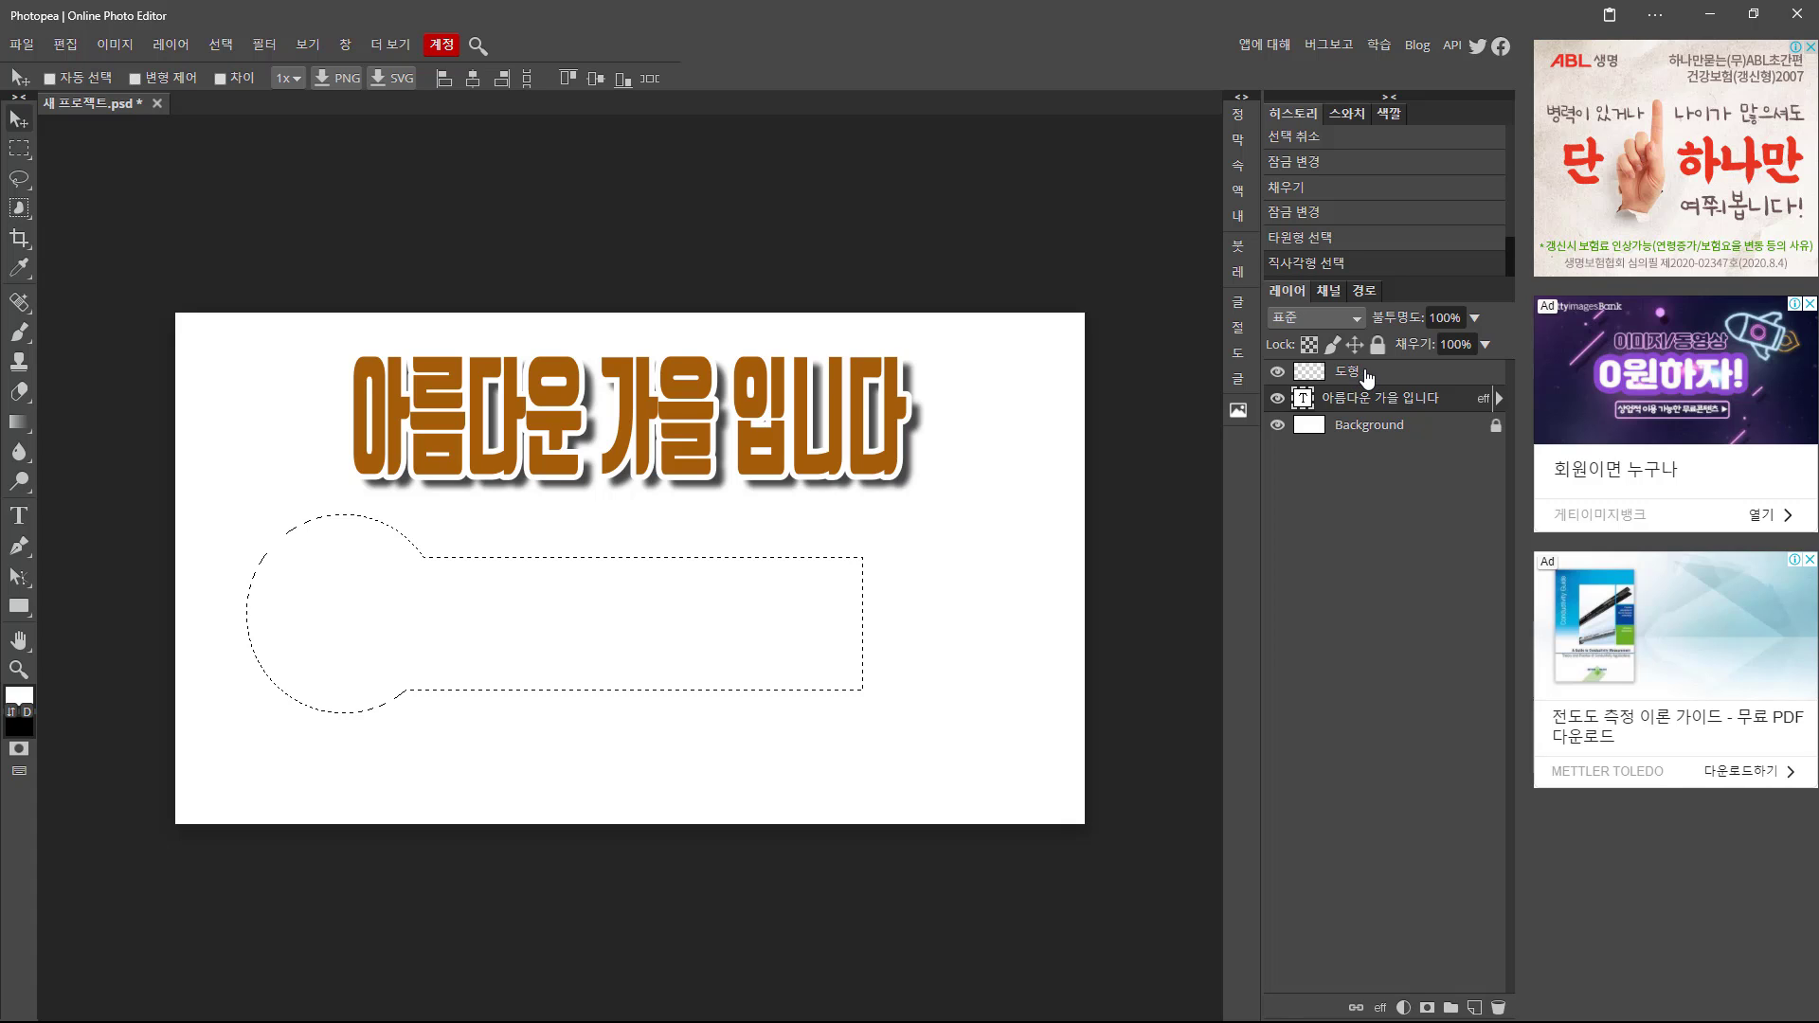
Make the 도형 layer active and set the foreground colour to a medium green.
click(1366, 377)
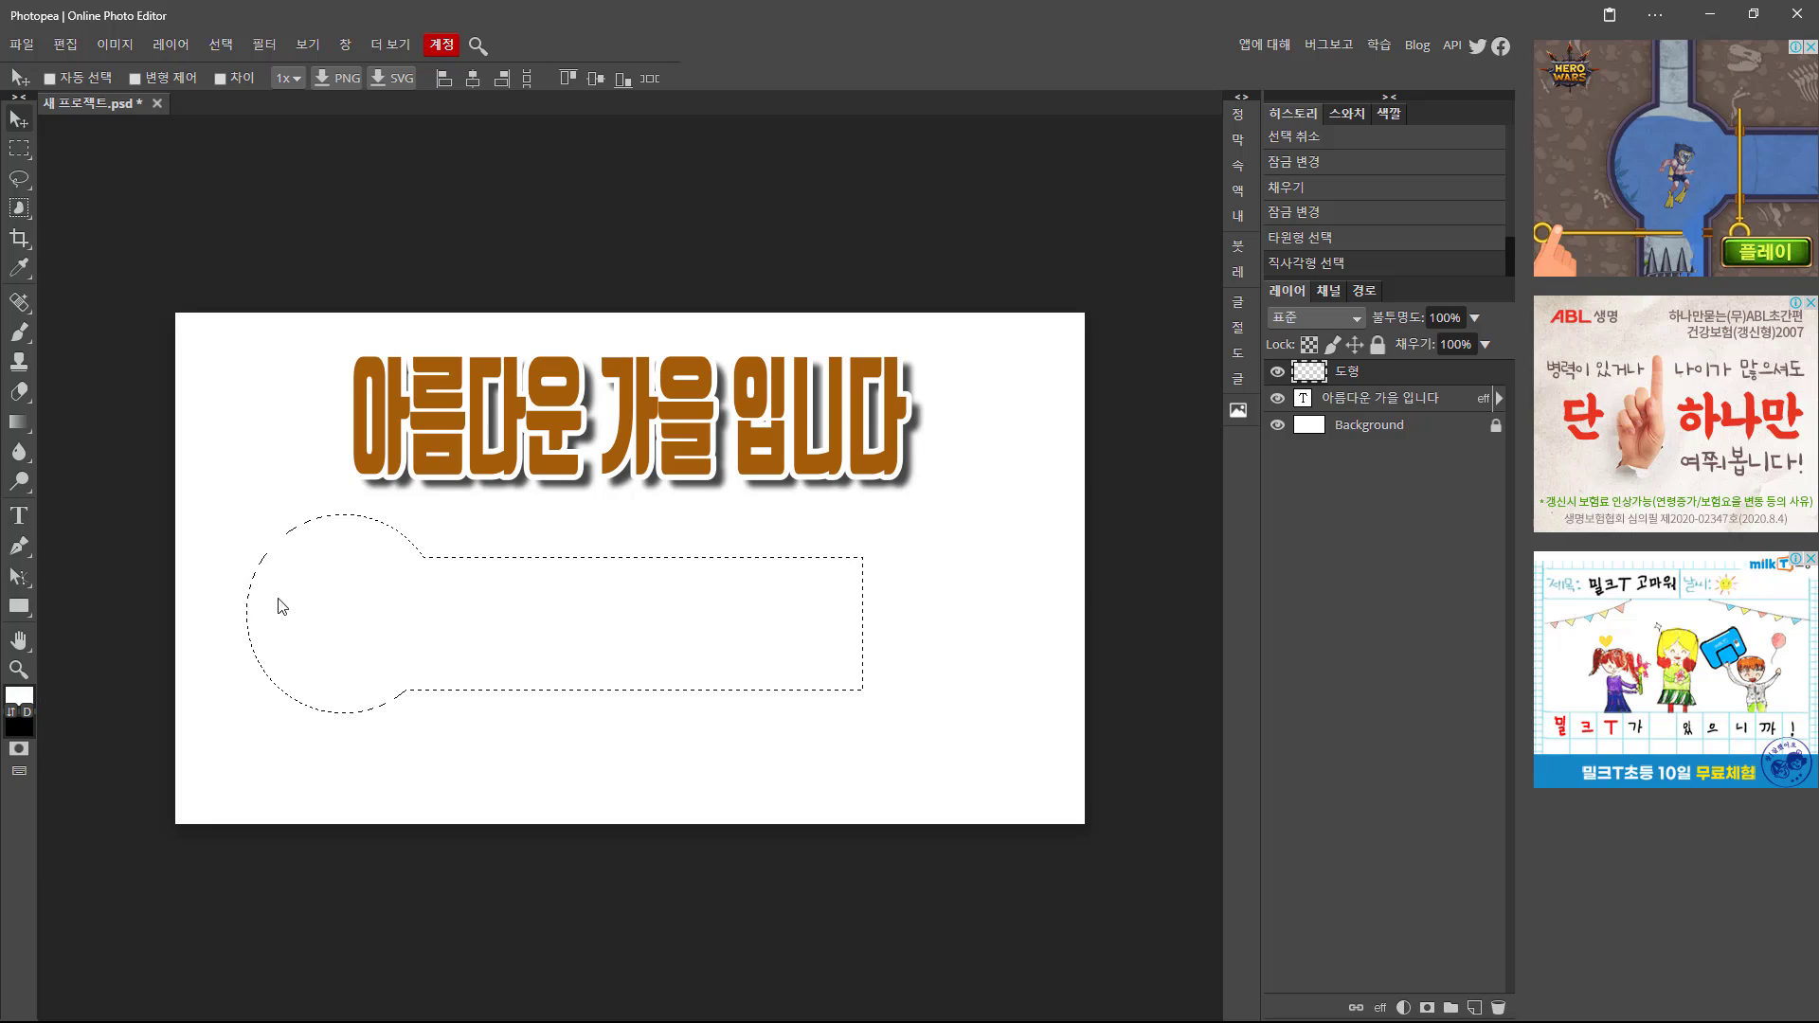
click(20, 699)
drag(372, 199, 817, 189)
click(860, 373)
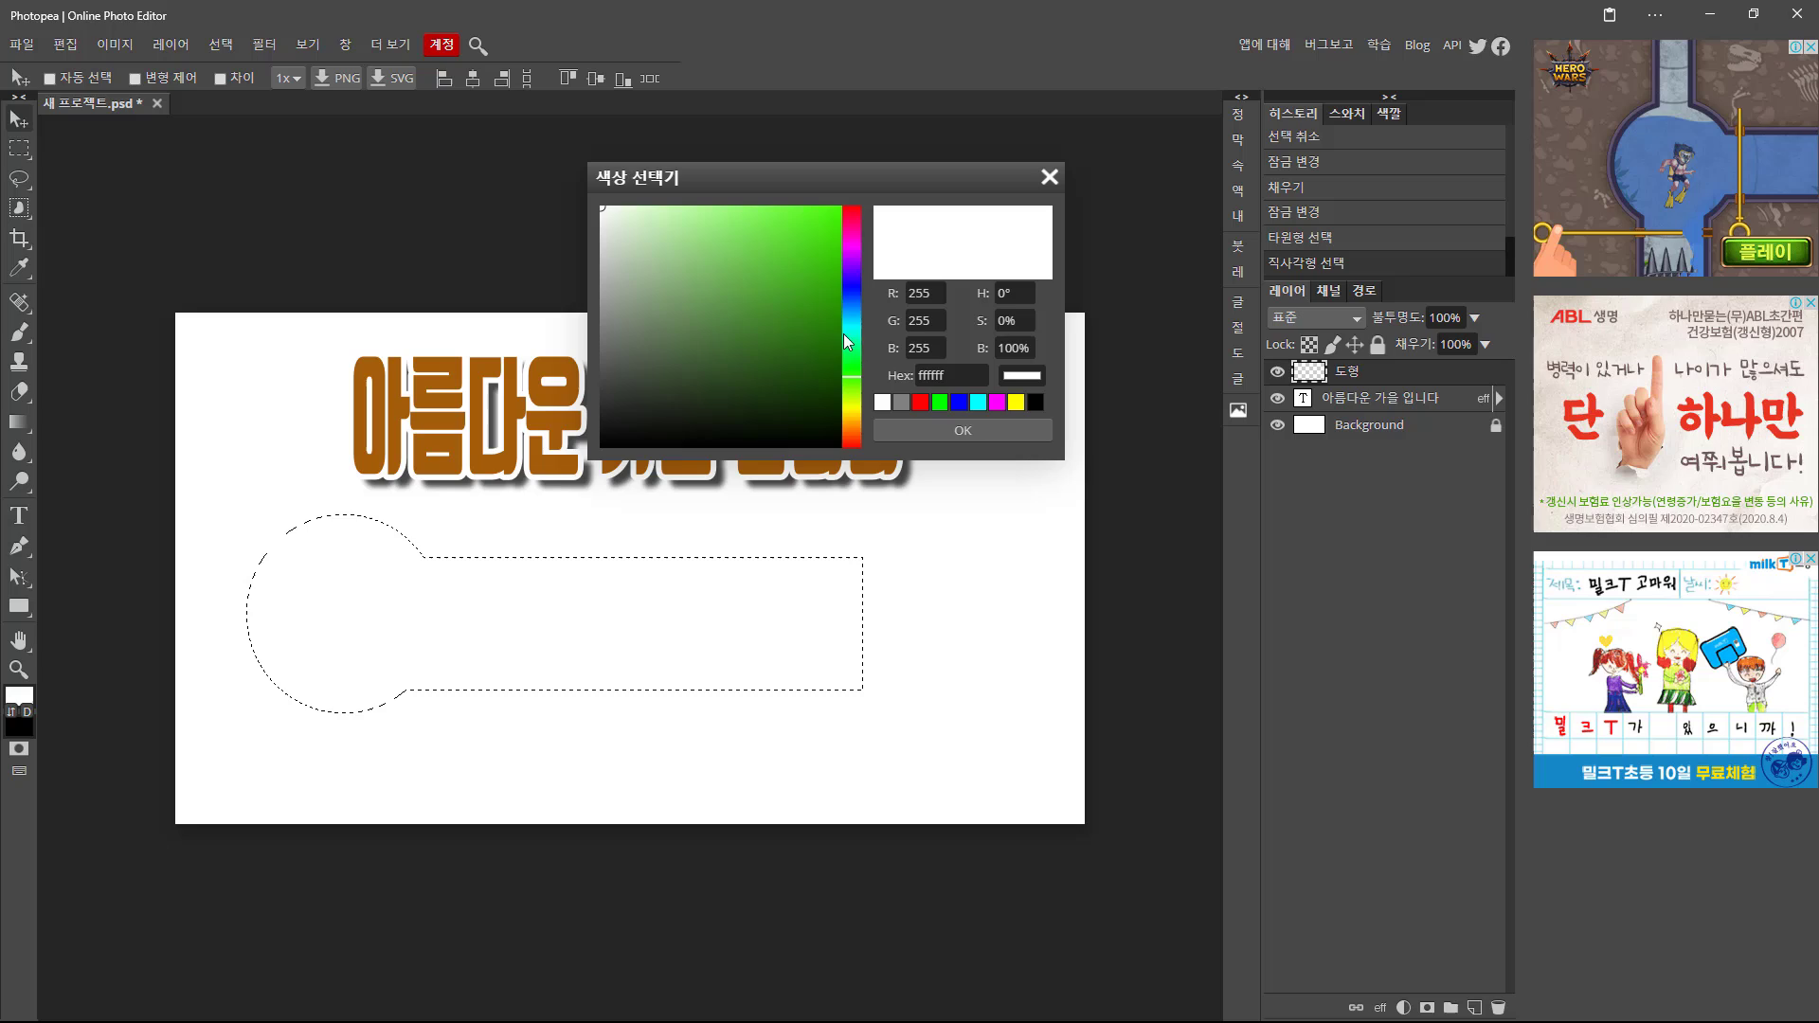
click(826, 279)
click(958, 432)
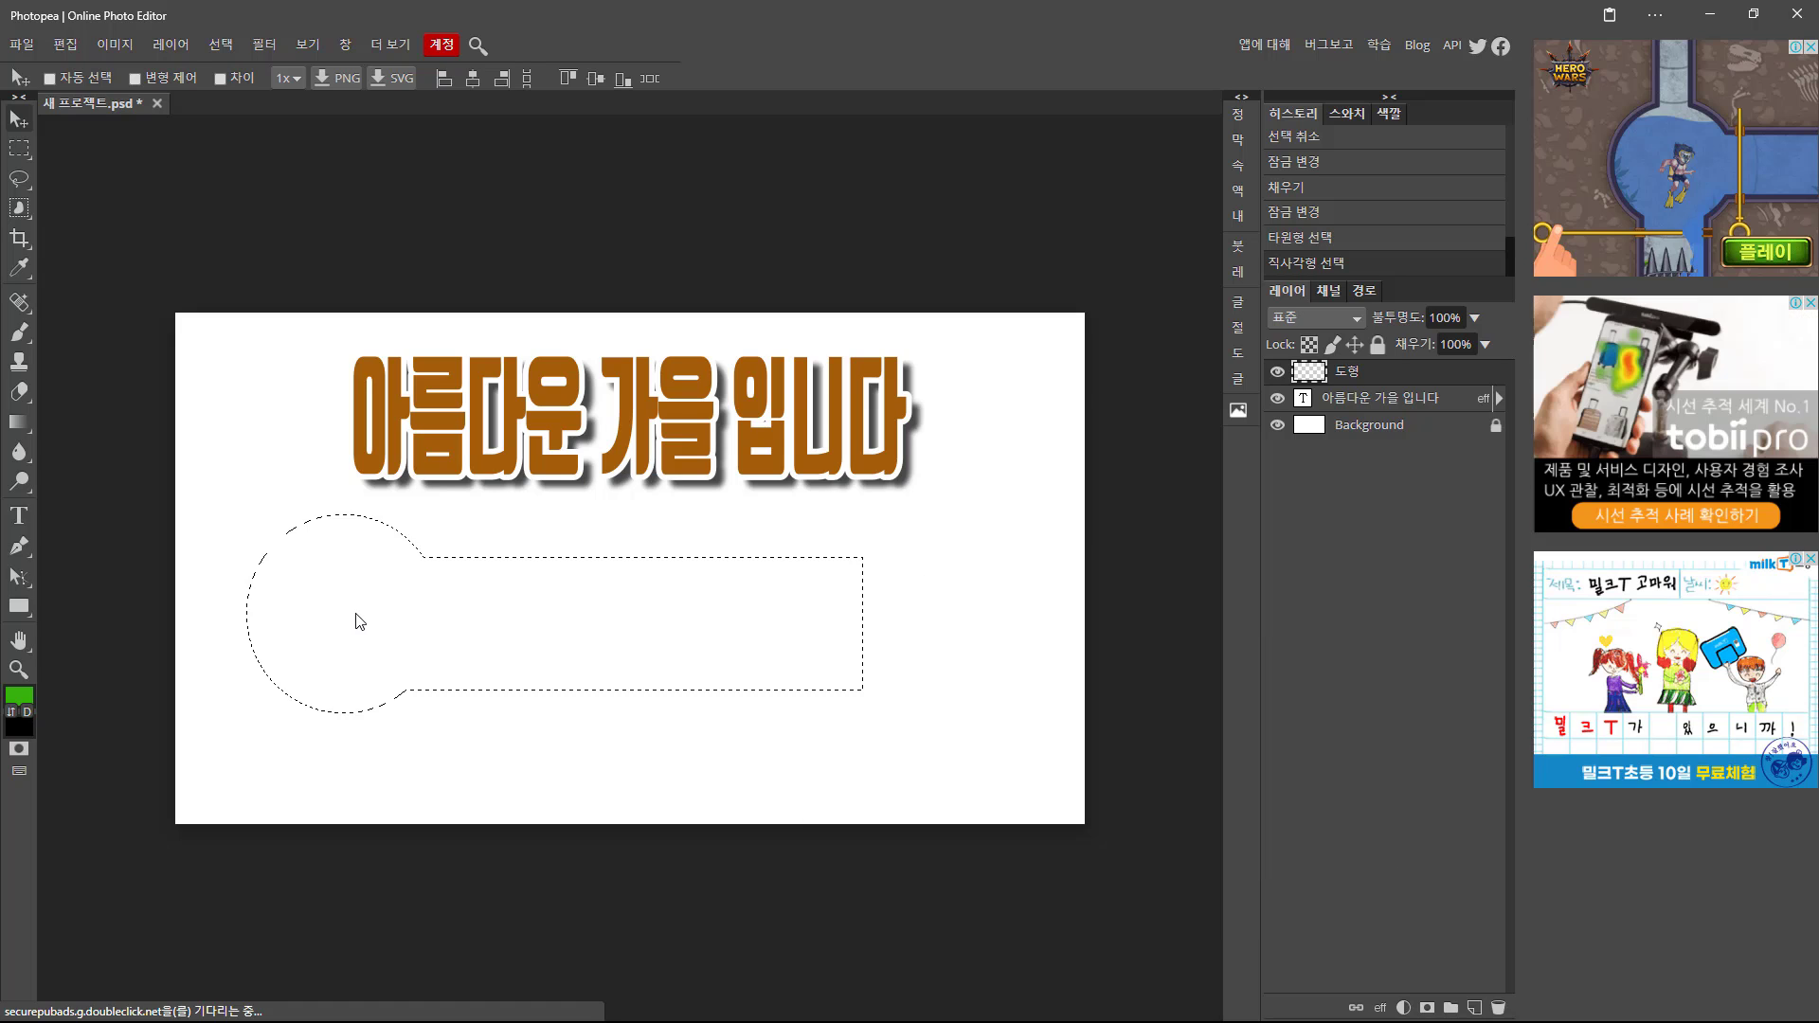
Fill the combined selection with the green foreground colour, deselect it, and move the shape slightly right and down.
key(alt+BackSpace)
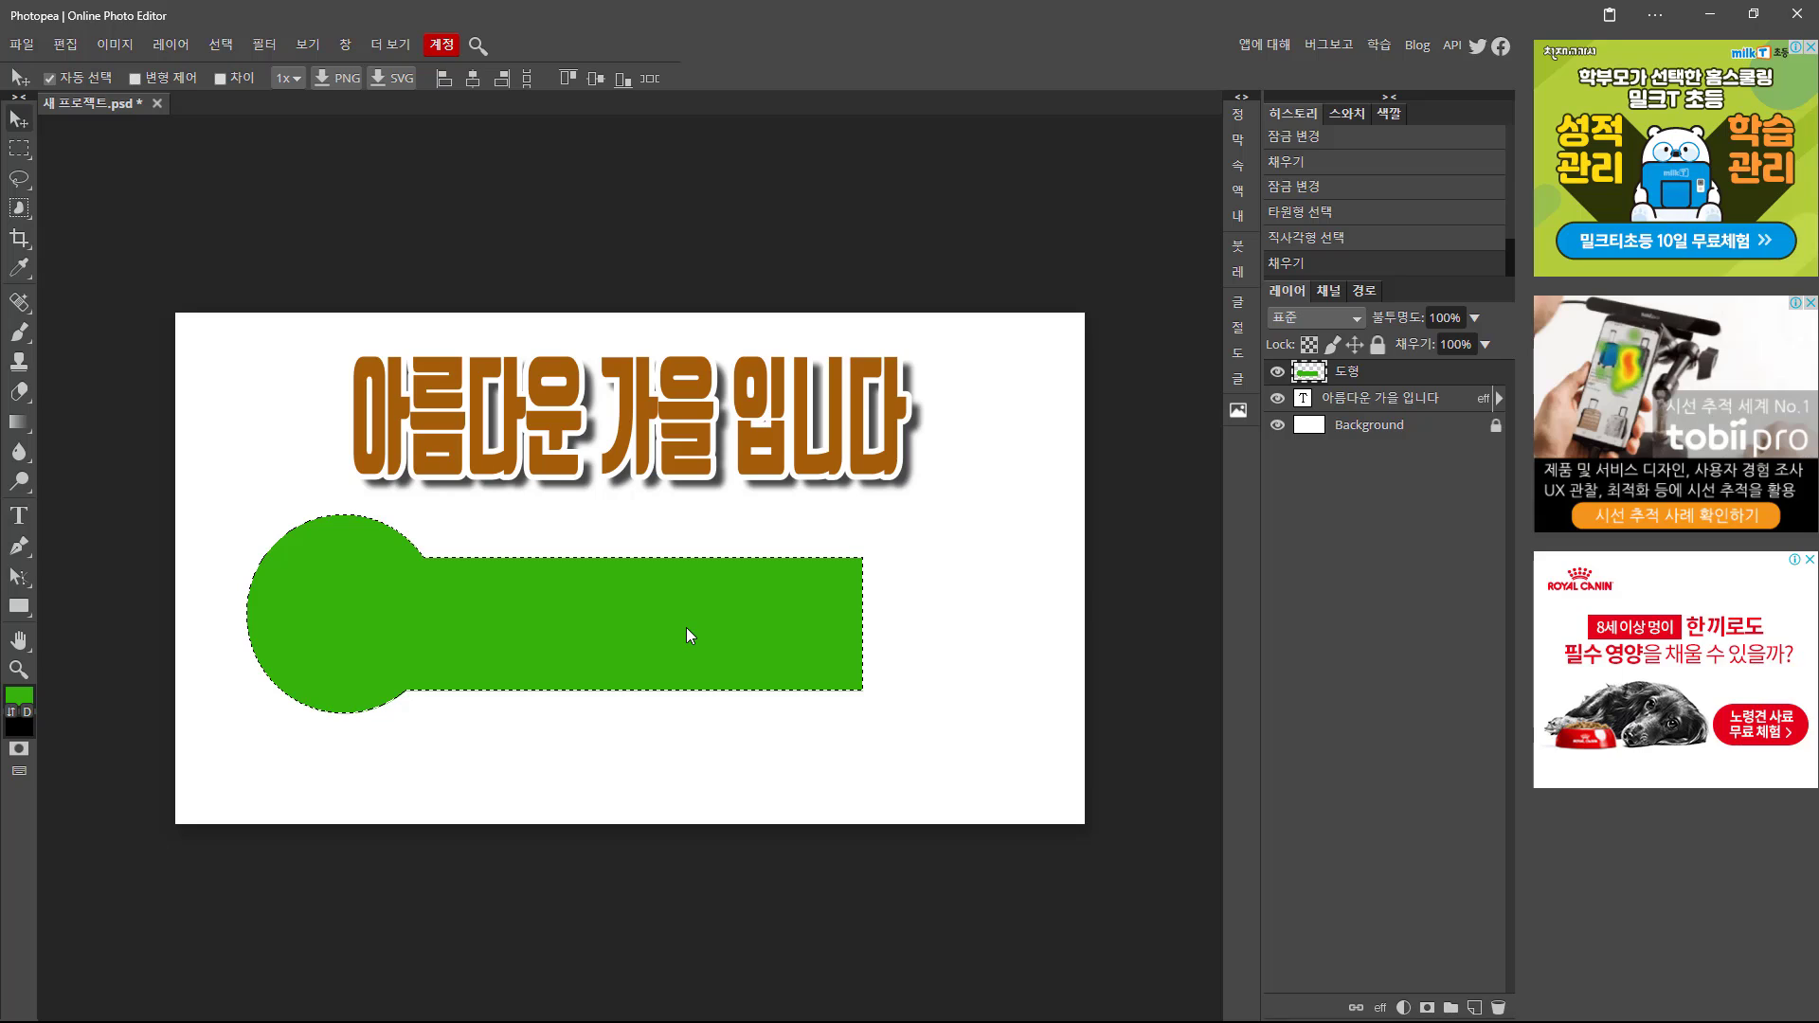
key(ctrl+d)
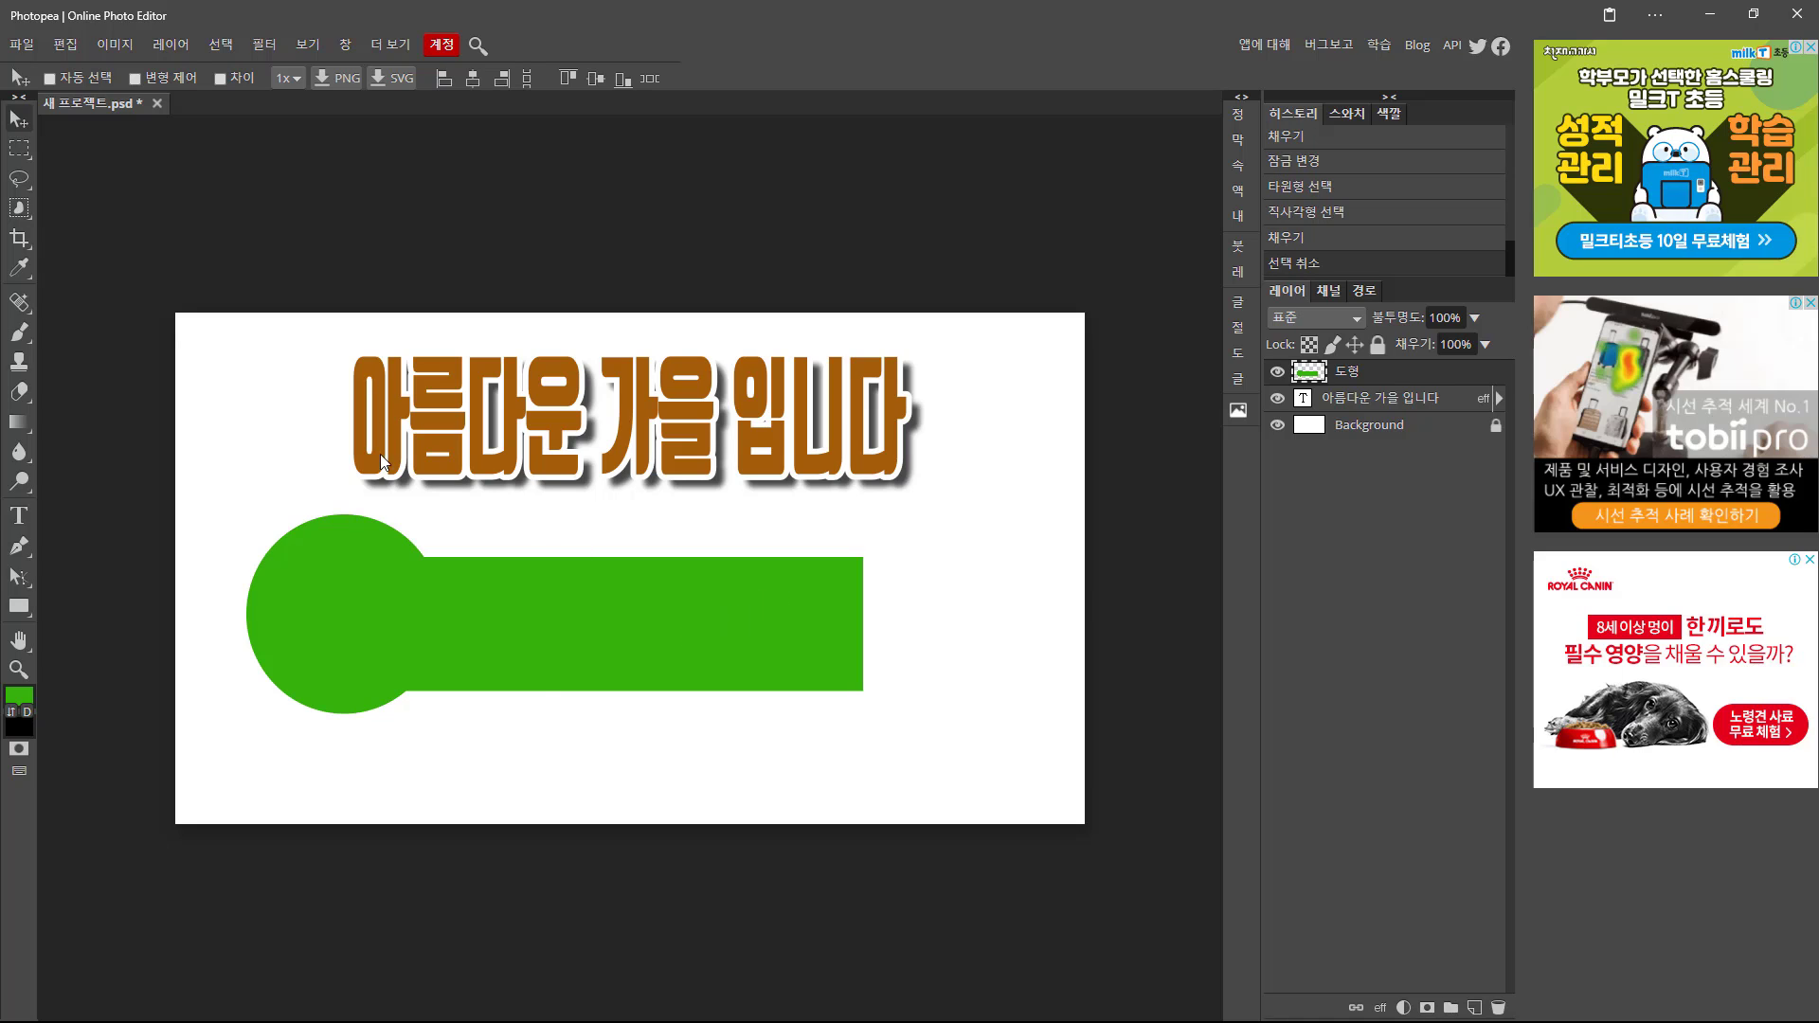
mouse_move(509, 645)
mouse_down()
mouse_move(676, 654)
mouse_move(566, 654)
mouse_move(510, 629)
mouse_up()
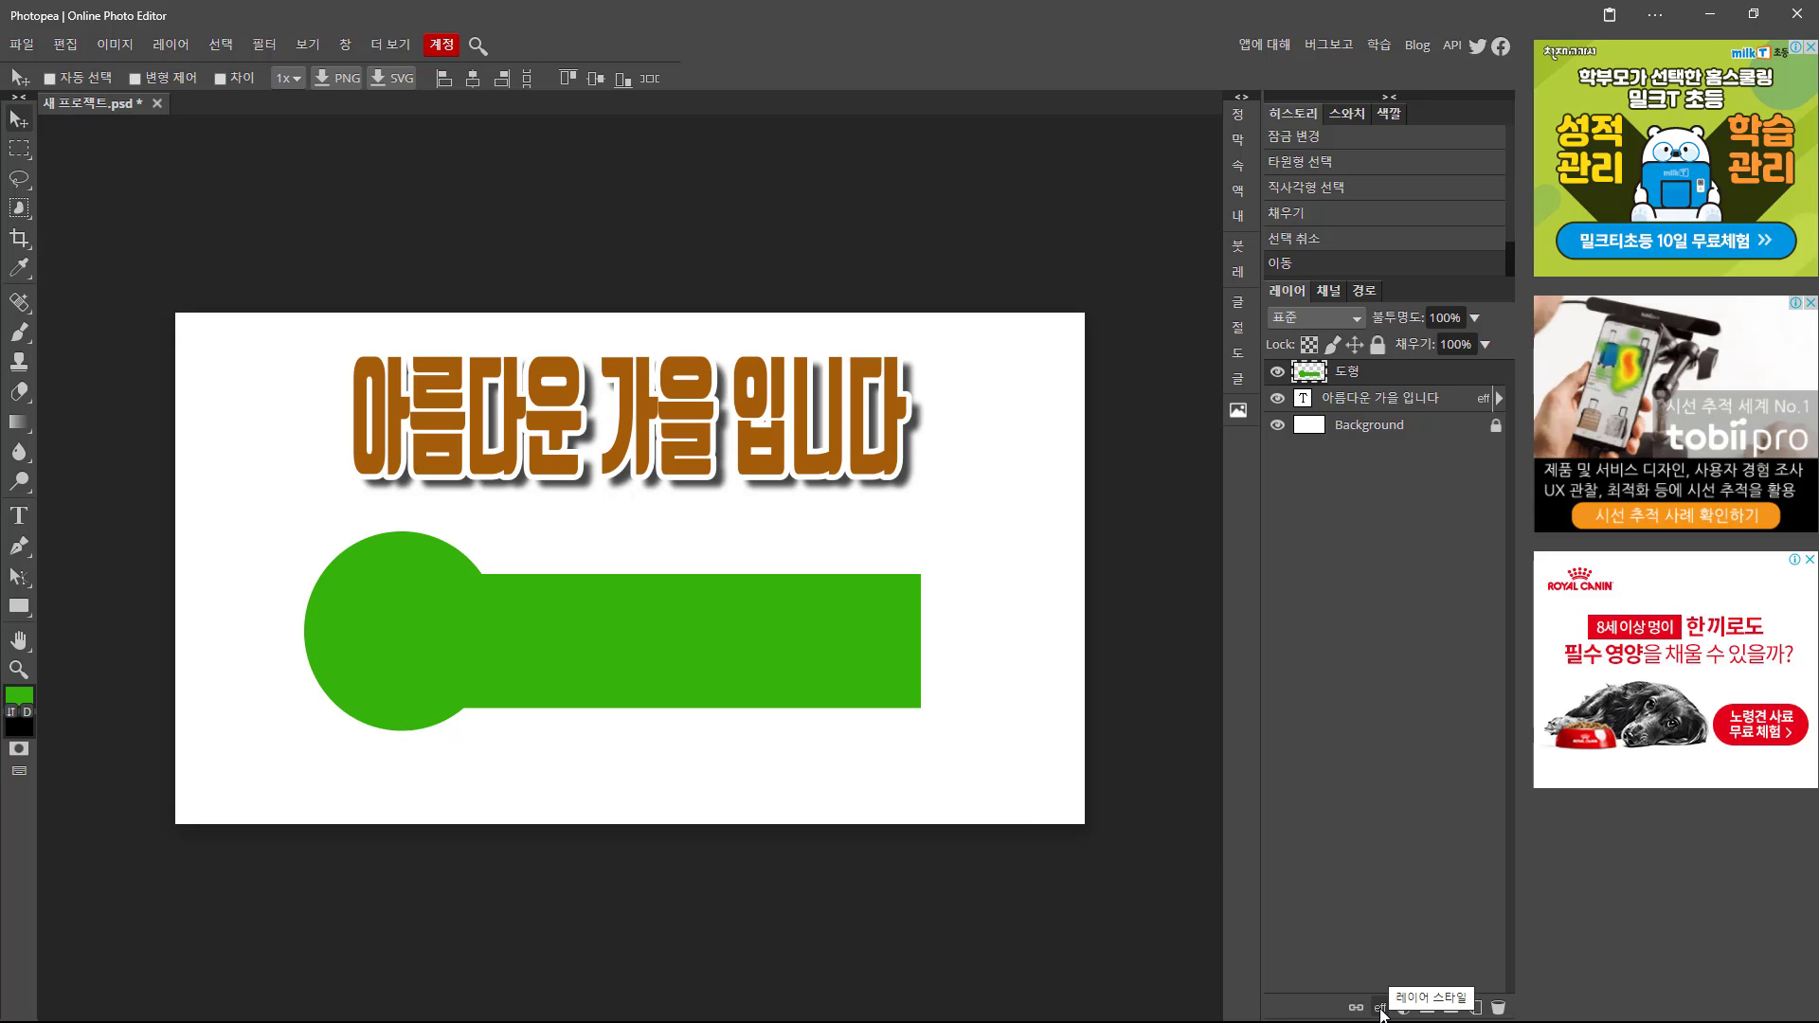
Add a 26 px red (f61c26) stroke to the green shape and move the shape slightly down.
click(1380, 1008)
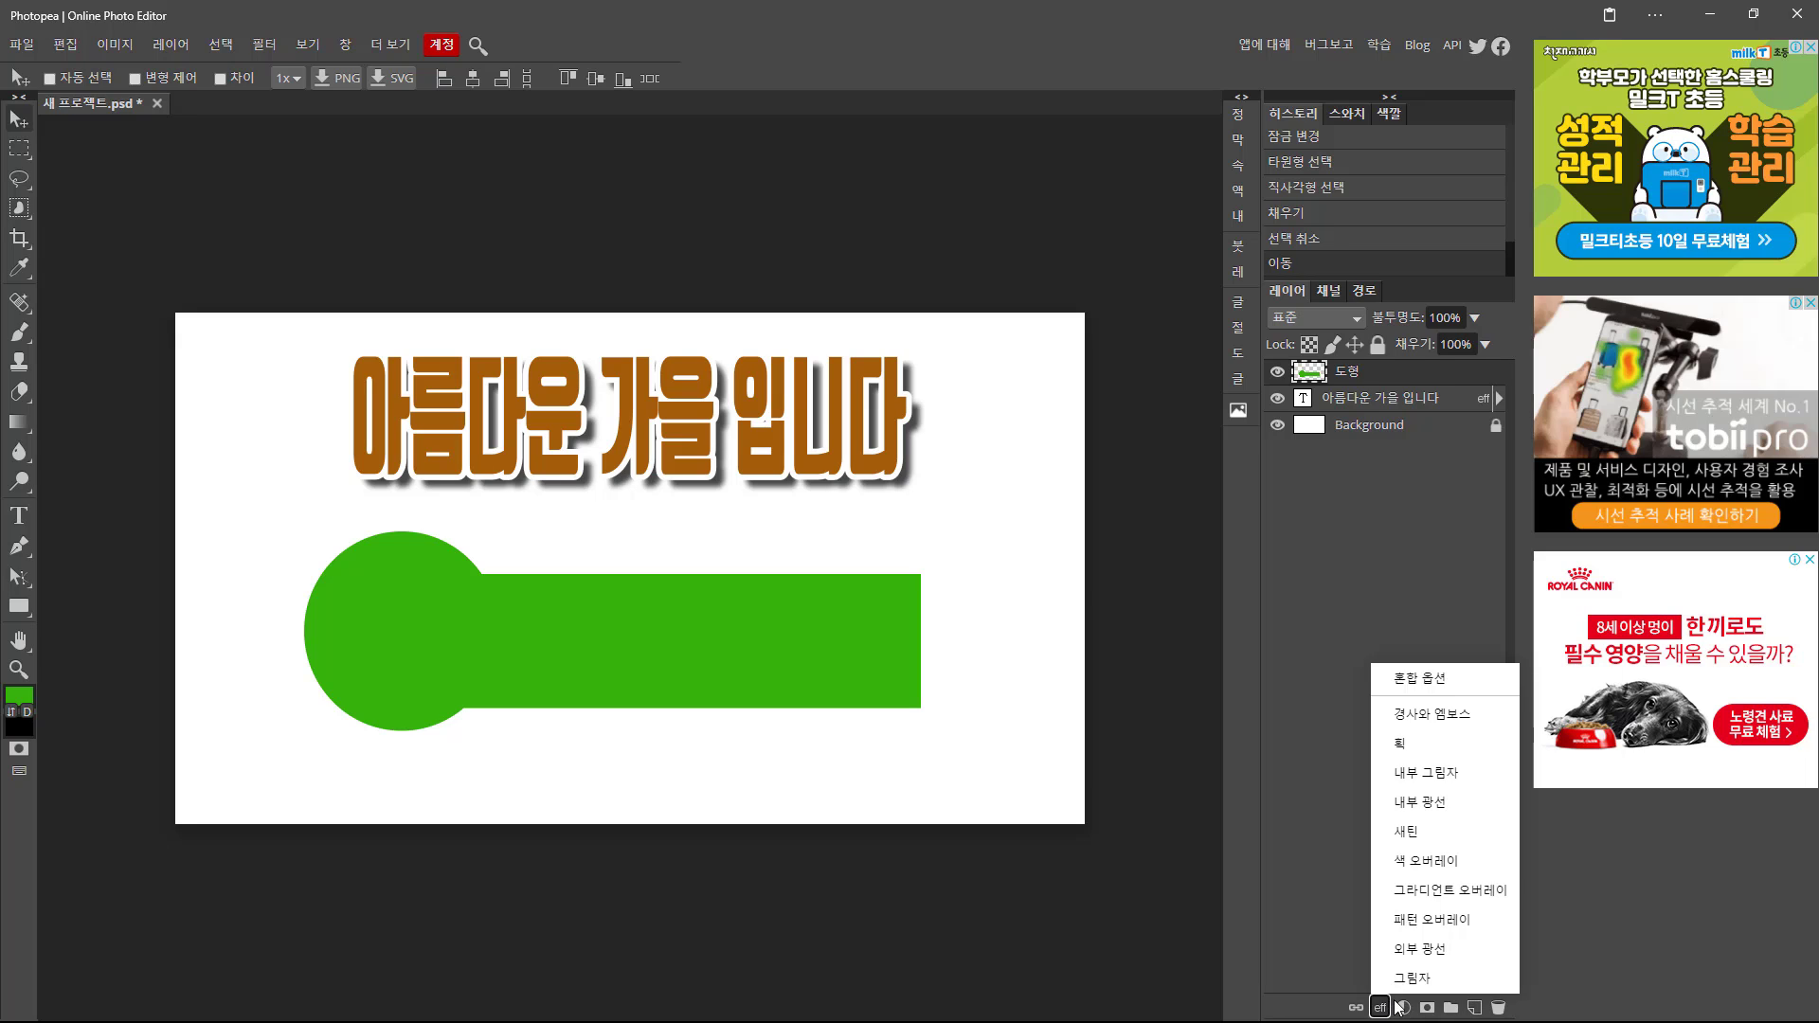
click(1406, 748)
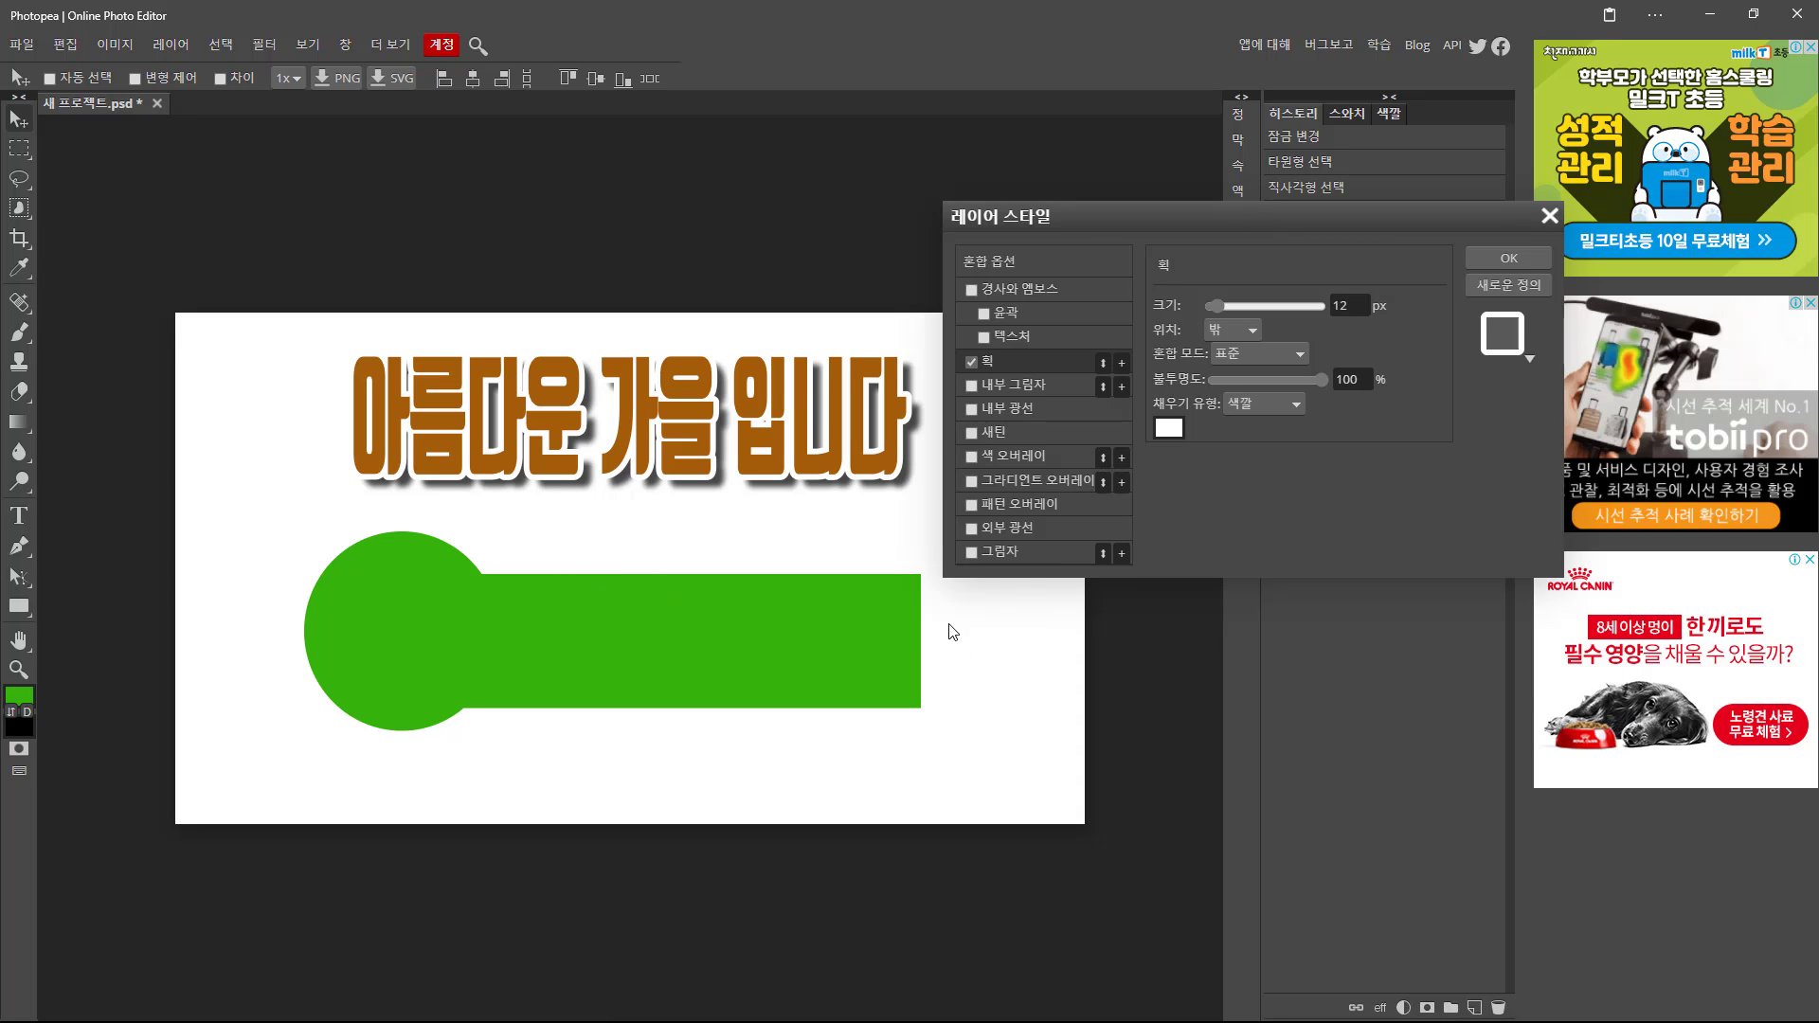
click(1169, 430)
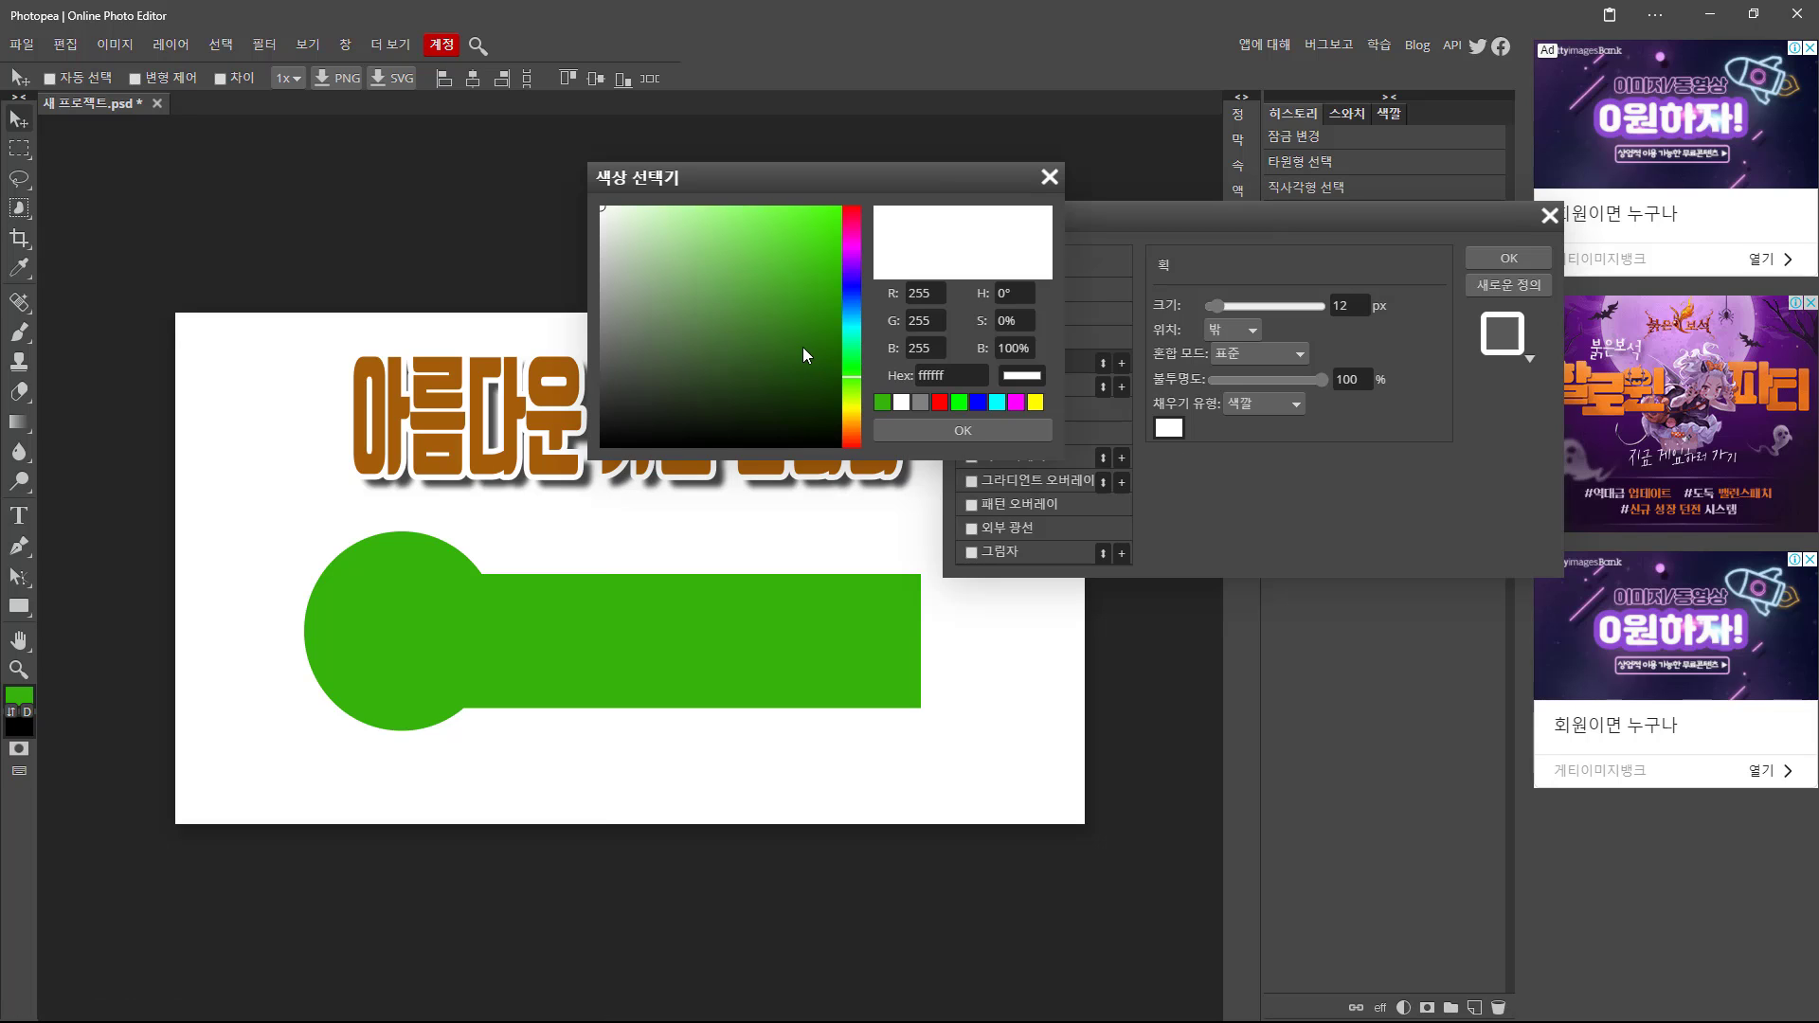
click(849, 242)
click(848, 209)
click(813, 215)
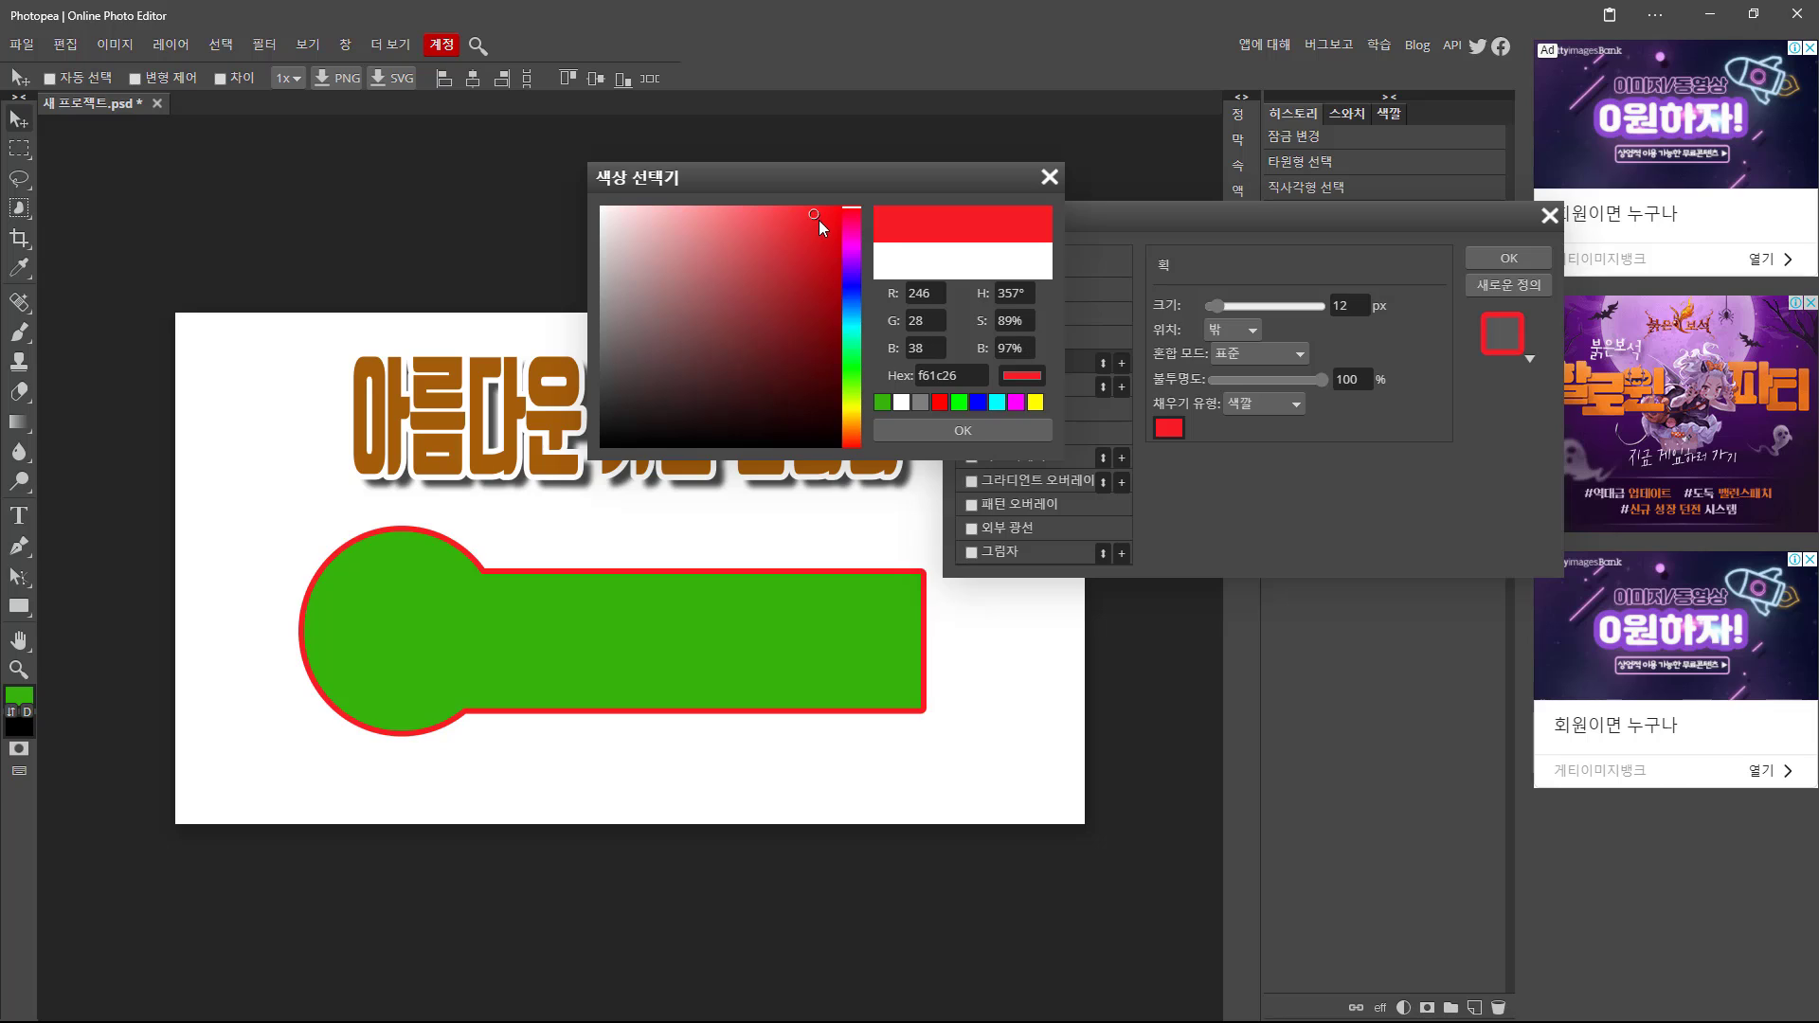
click(981, 428)
drag(1219, 305, 1225, 308)
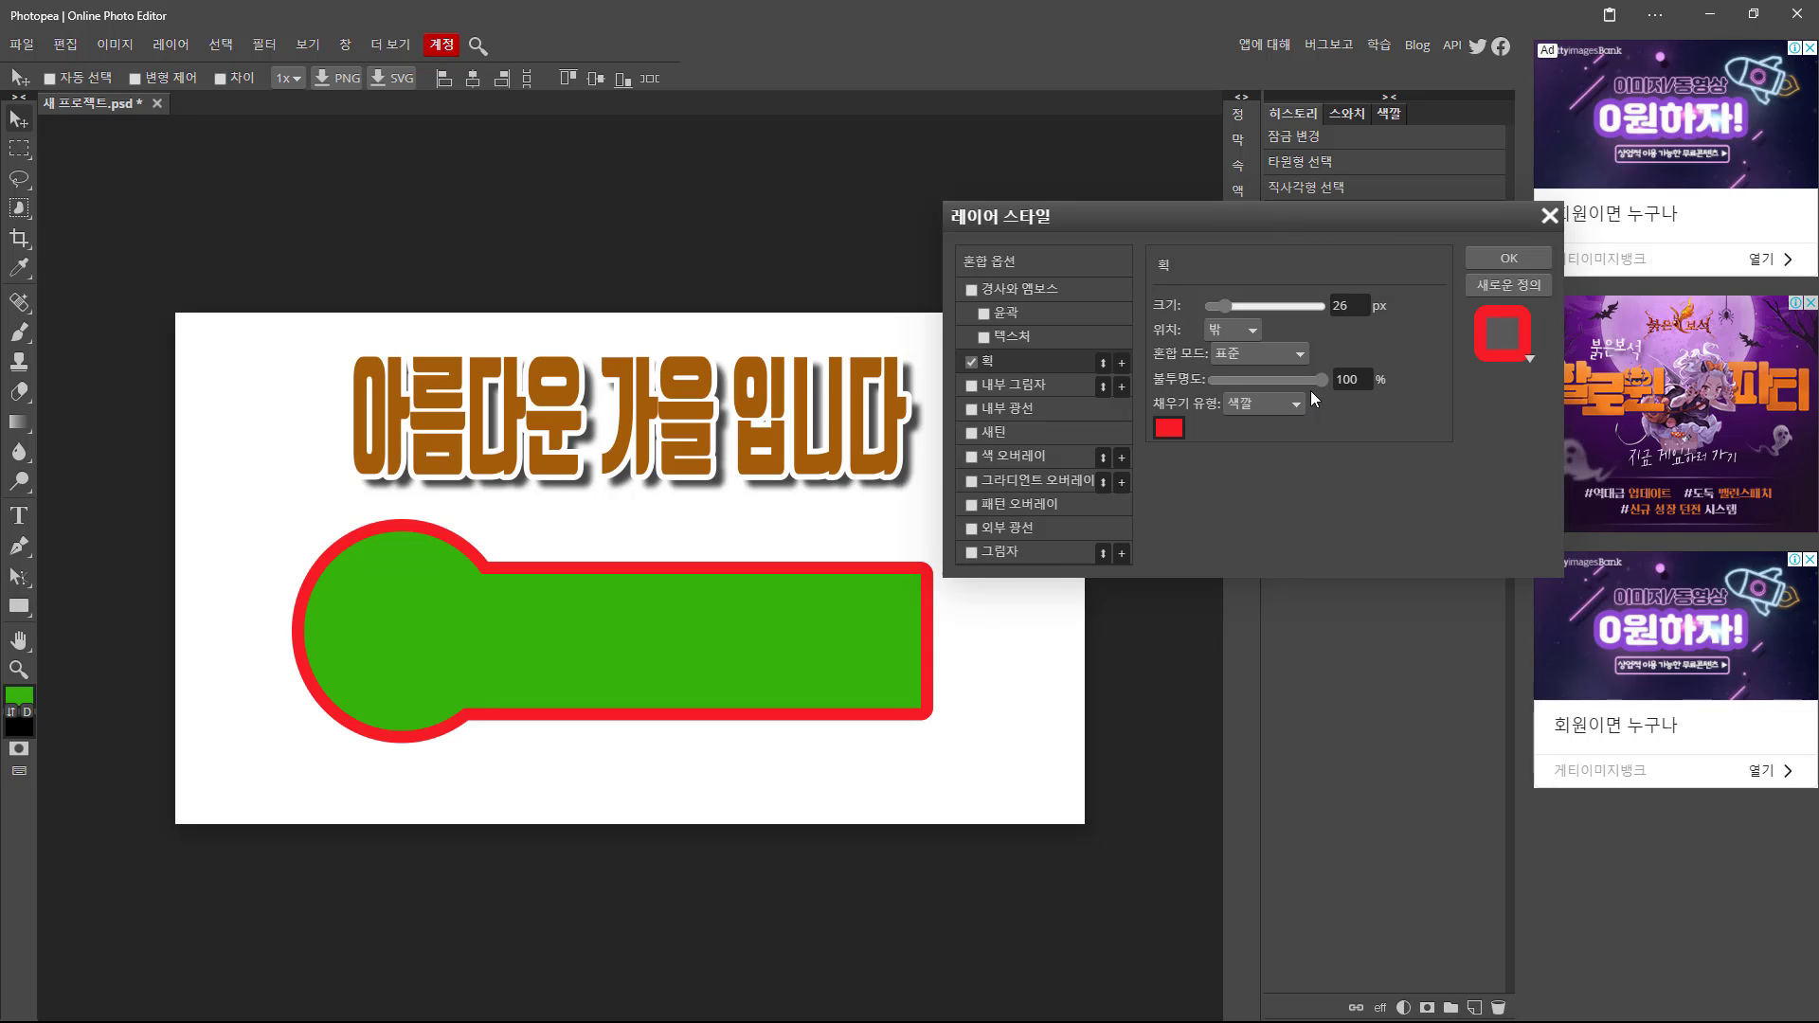
click(1491, 262)
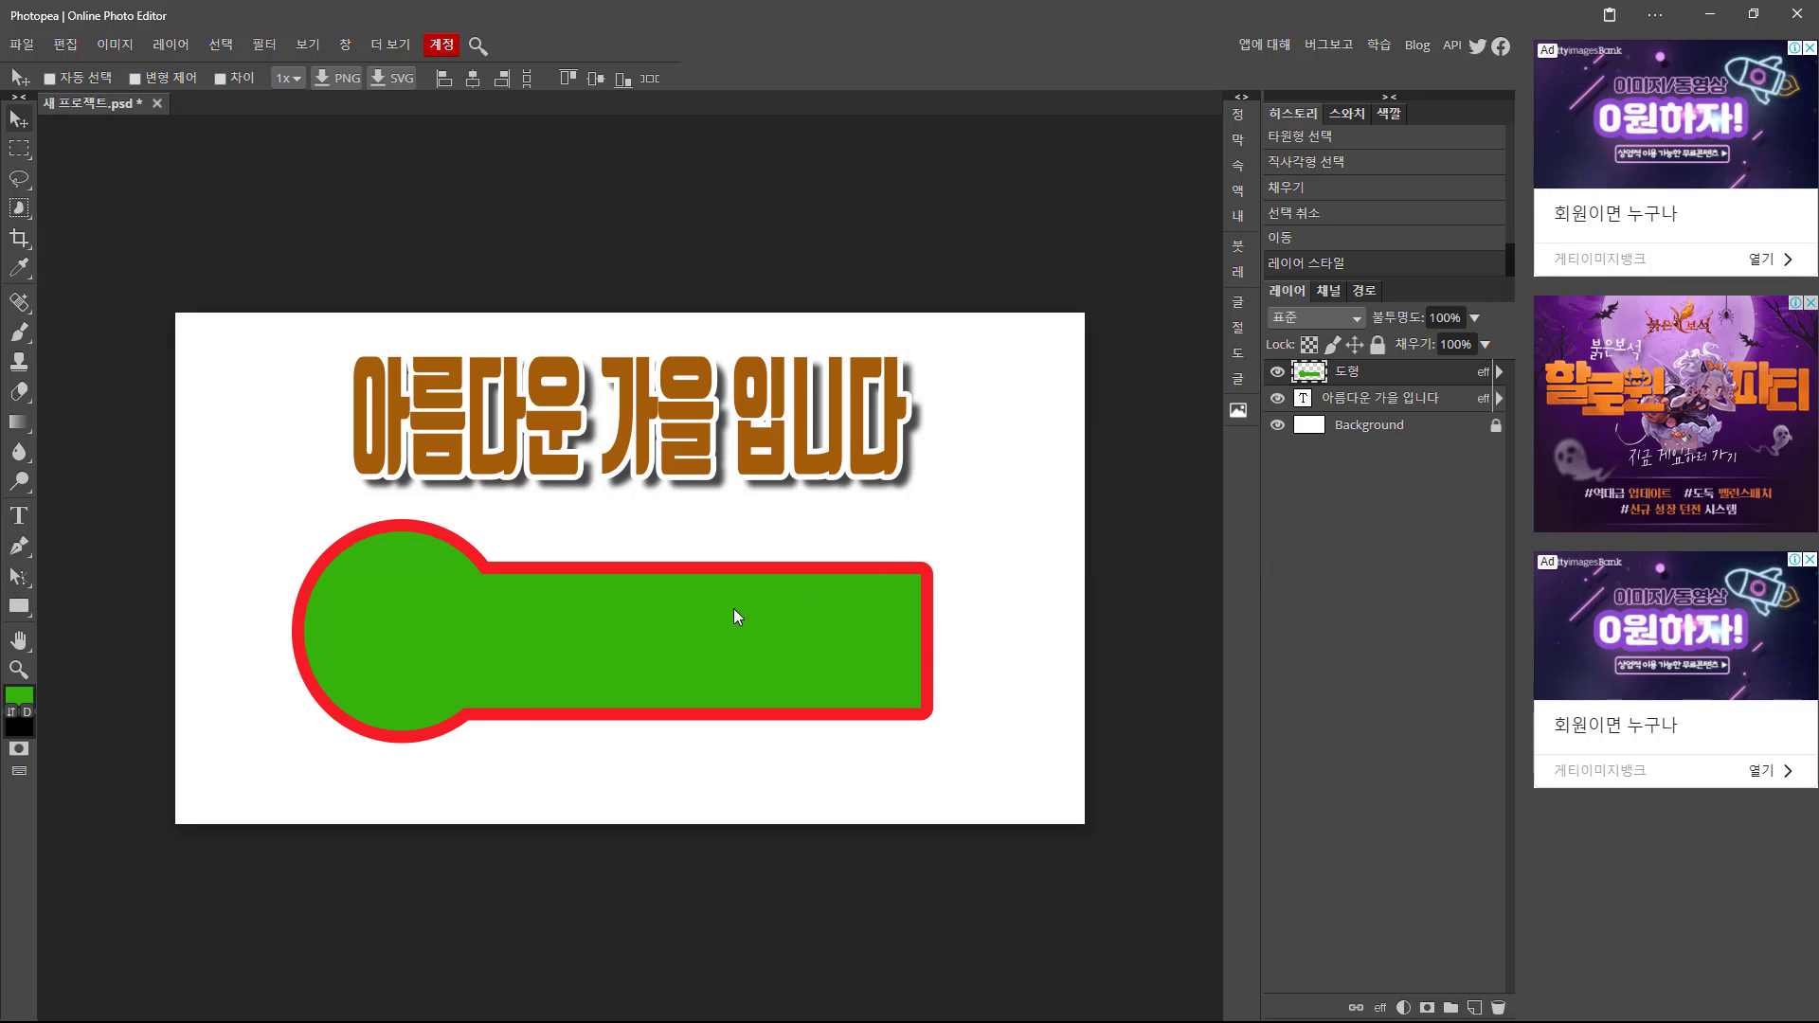
drag(733, 608, 696, 623)
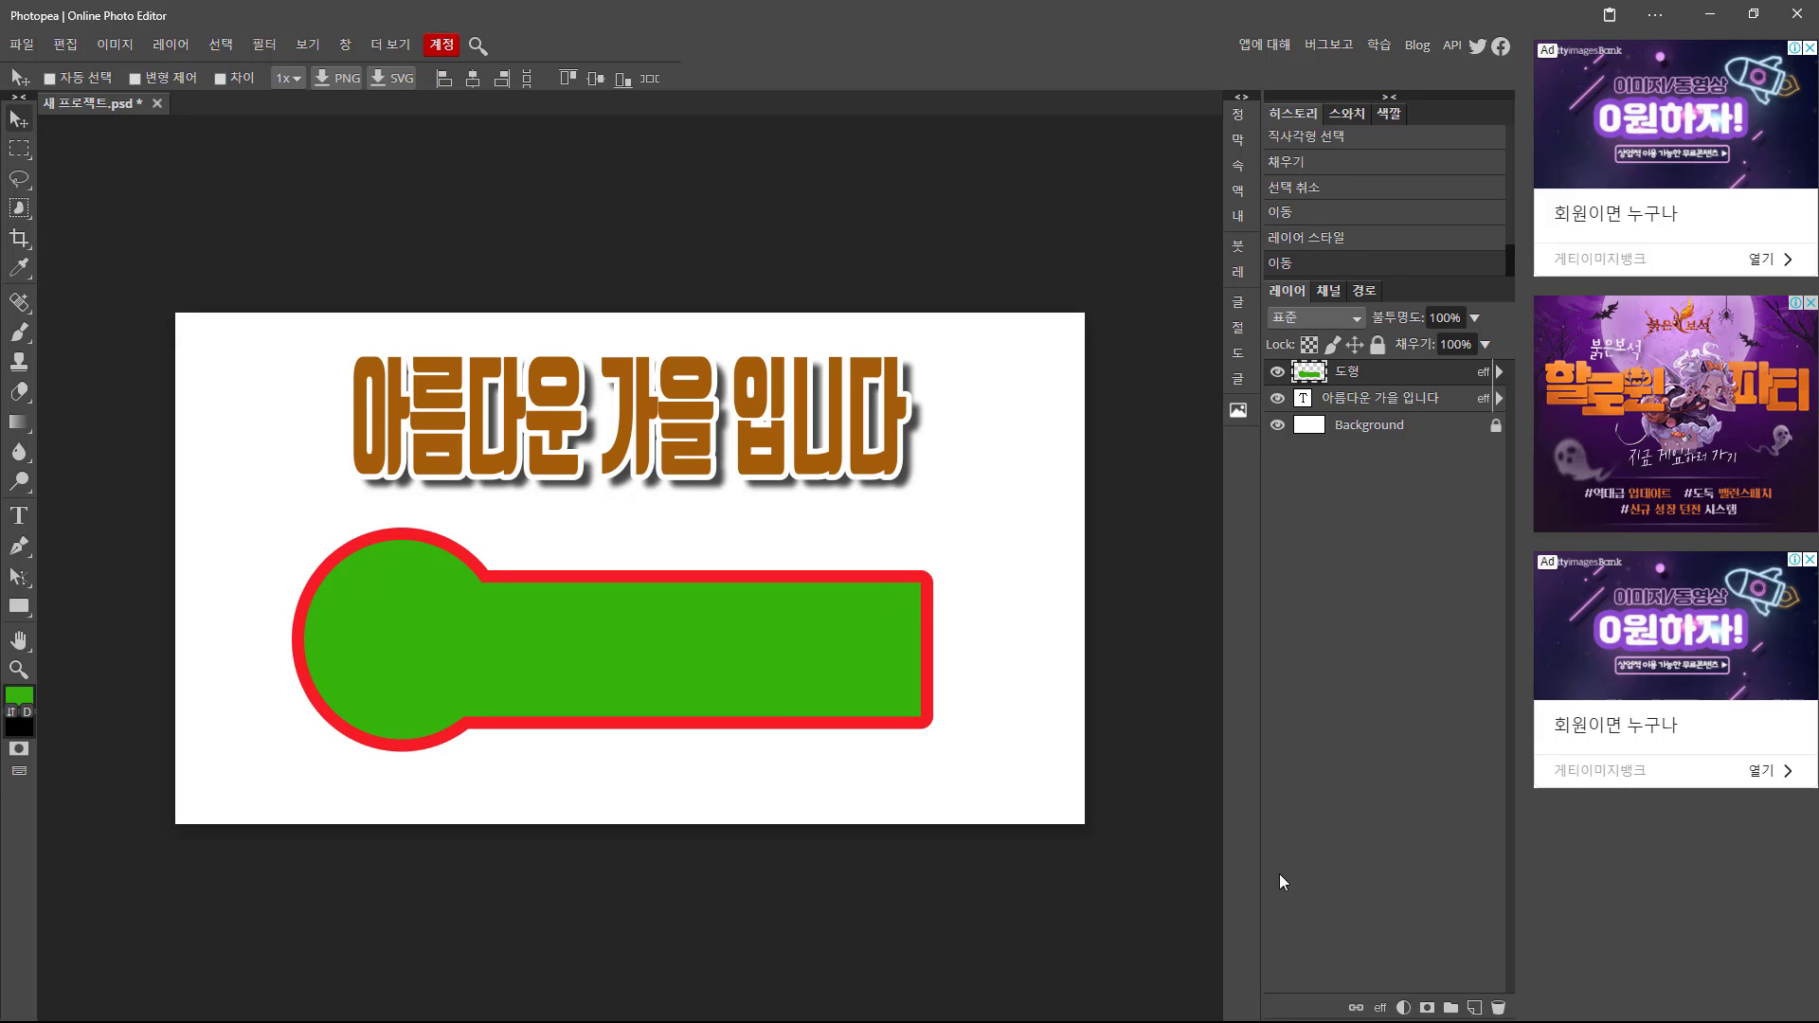
Add a bevel and emboss (경사와 엠보스) effect to the shape, trying its texture option and leaving it off.
click(1380, 1007)
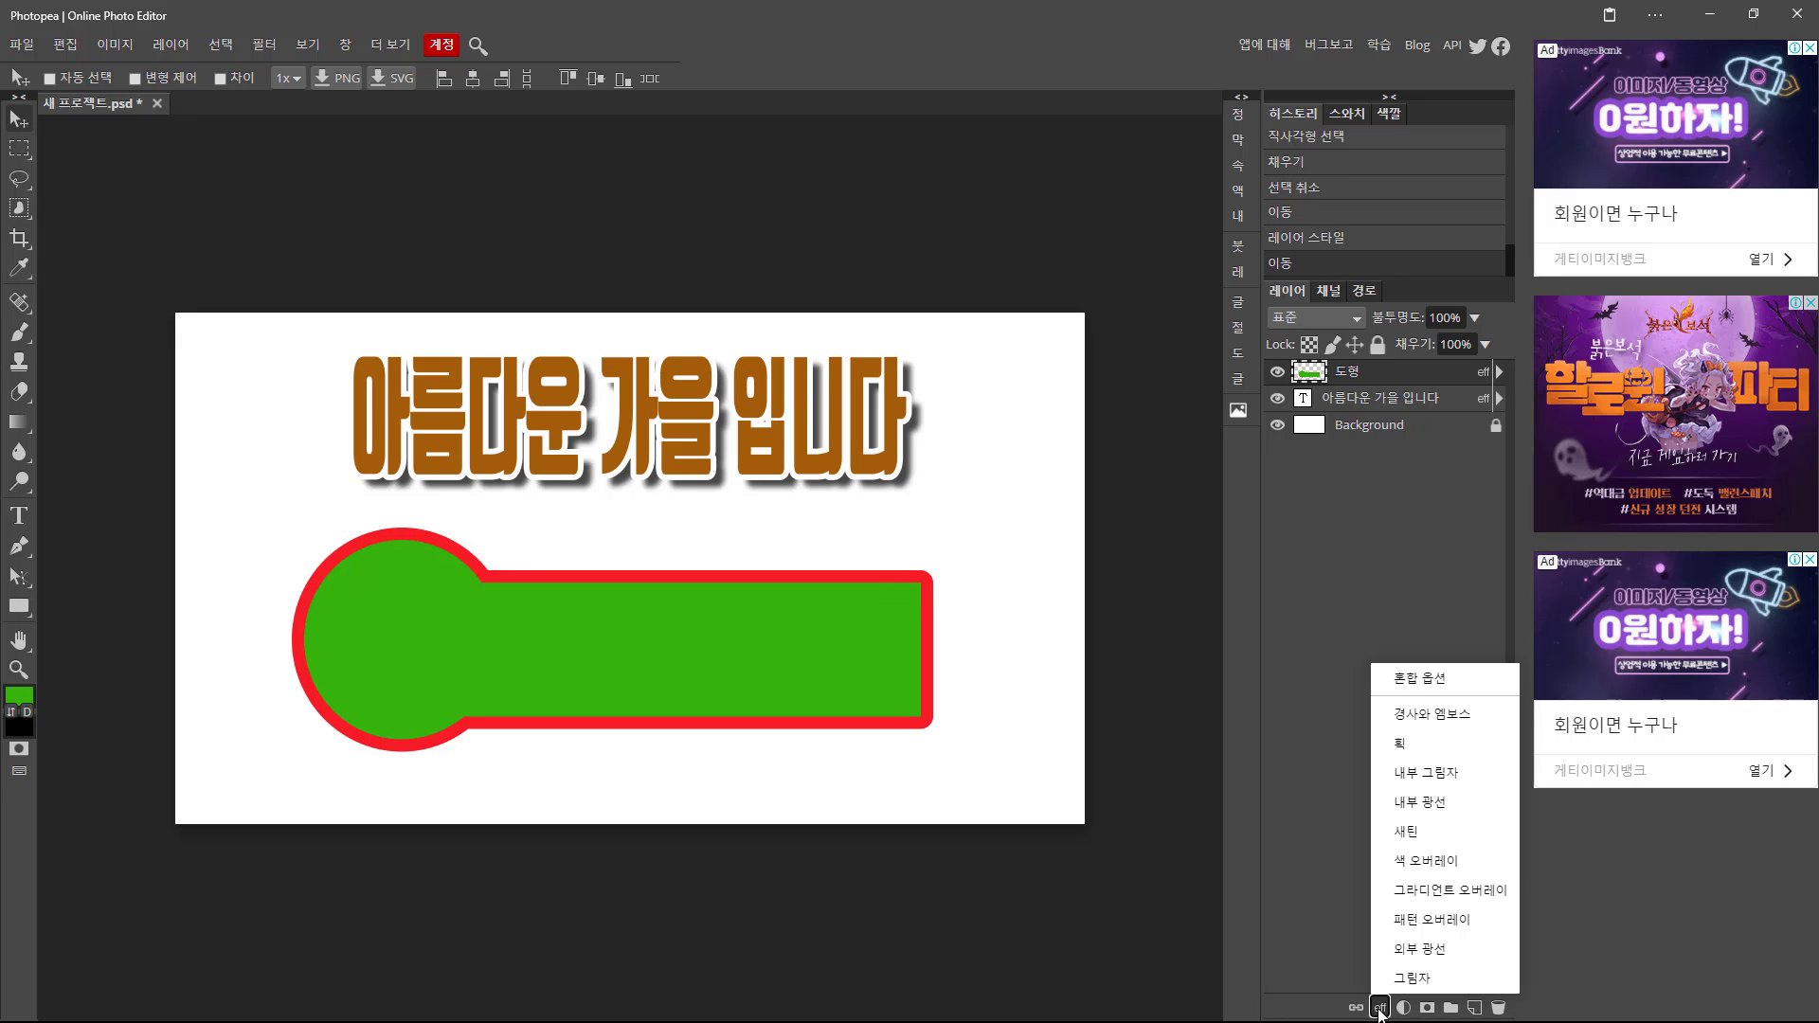
click(1425, 715)
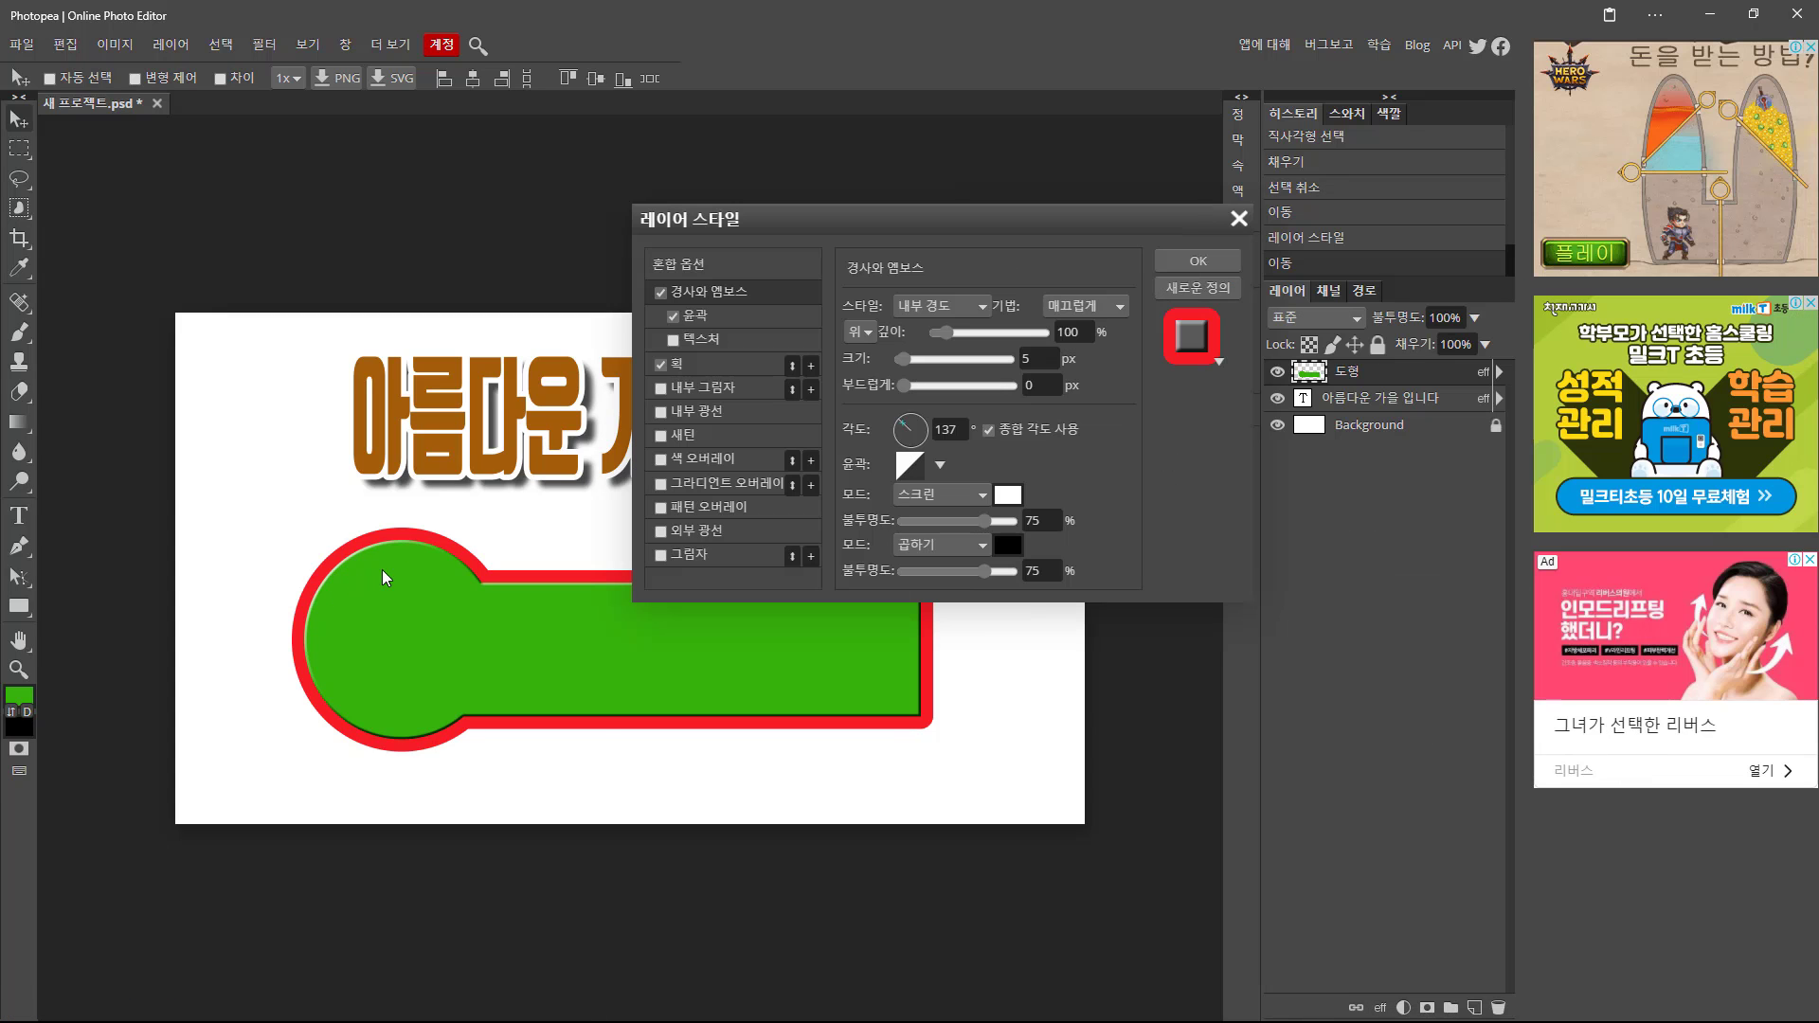
ctrl+click(345, 607)
ctrl+click(345, 607)
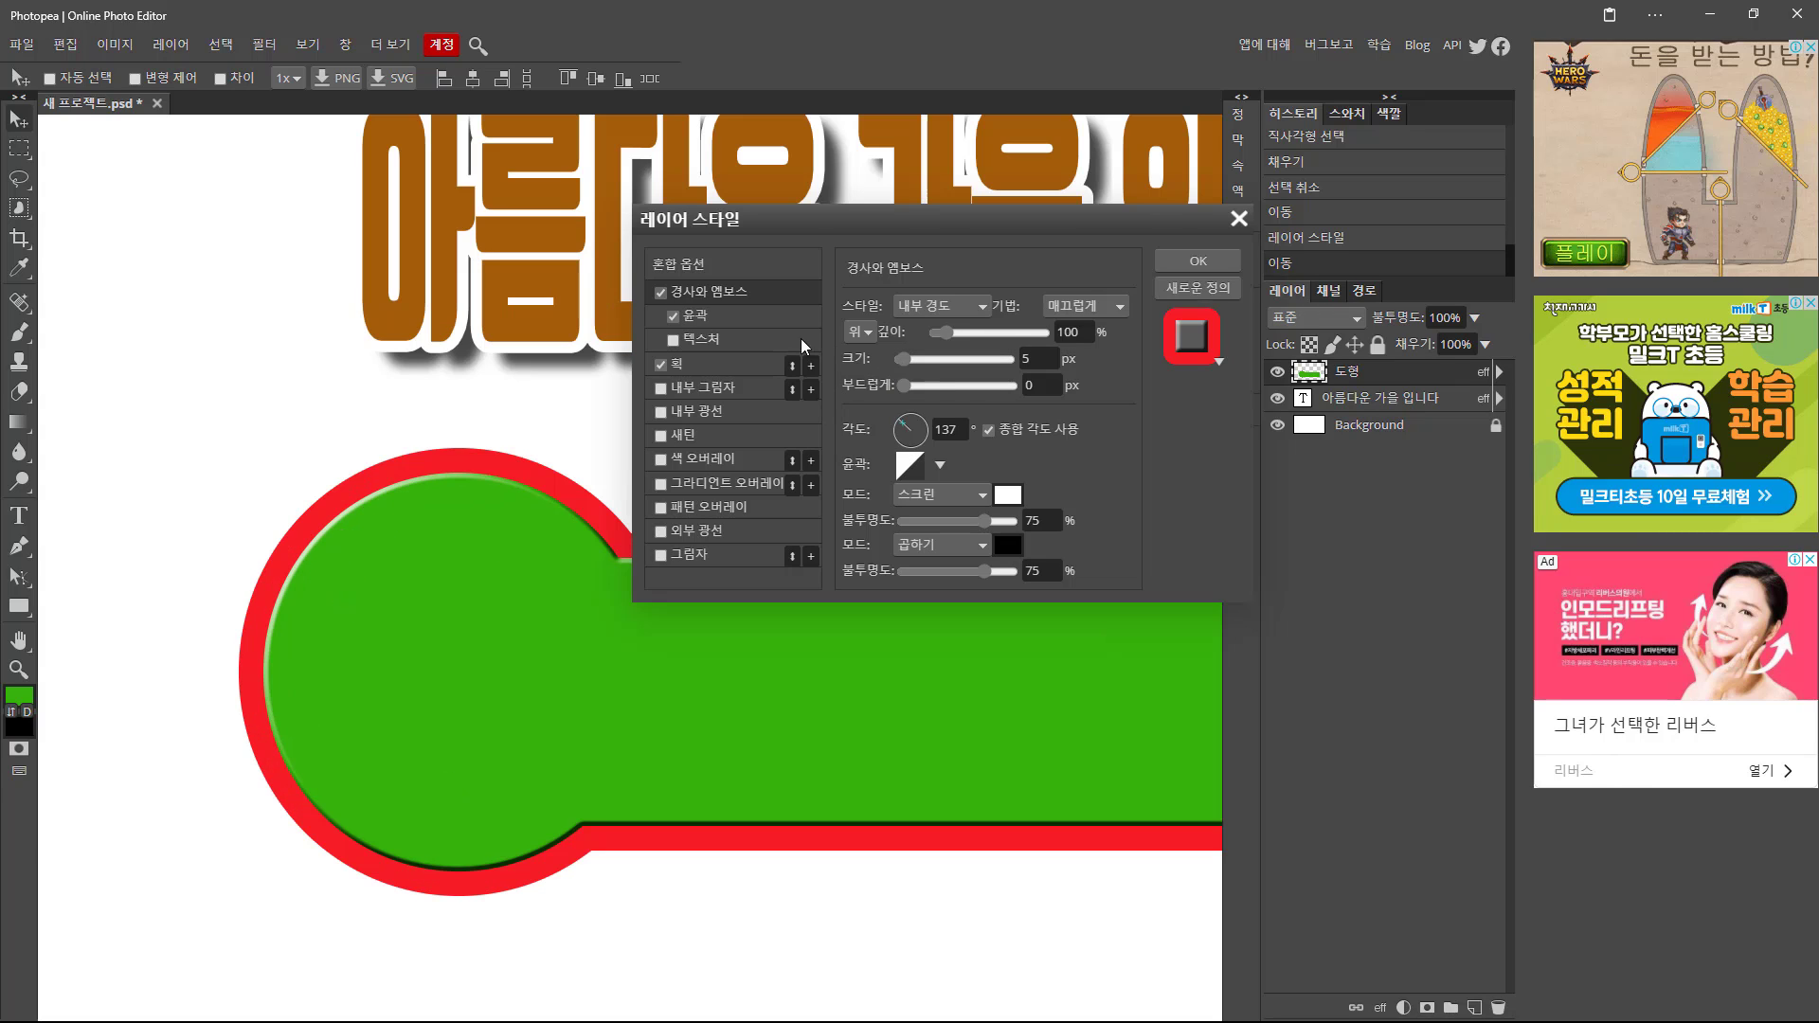
click(673, 340)
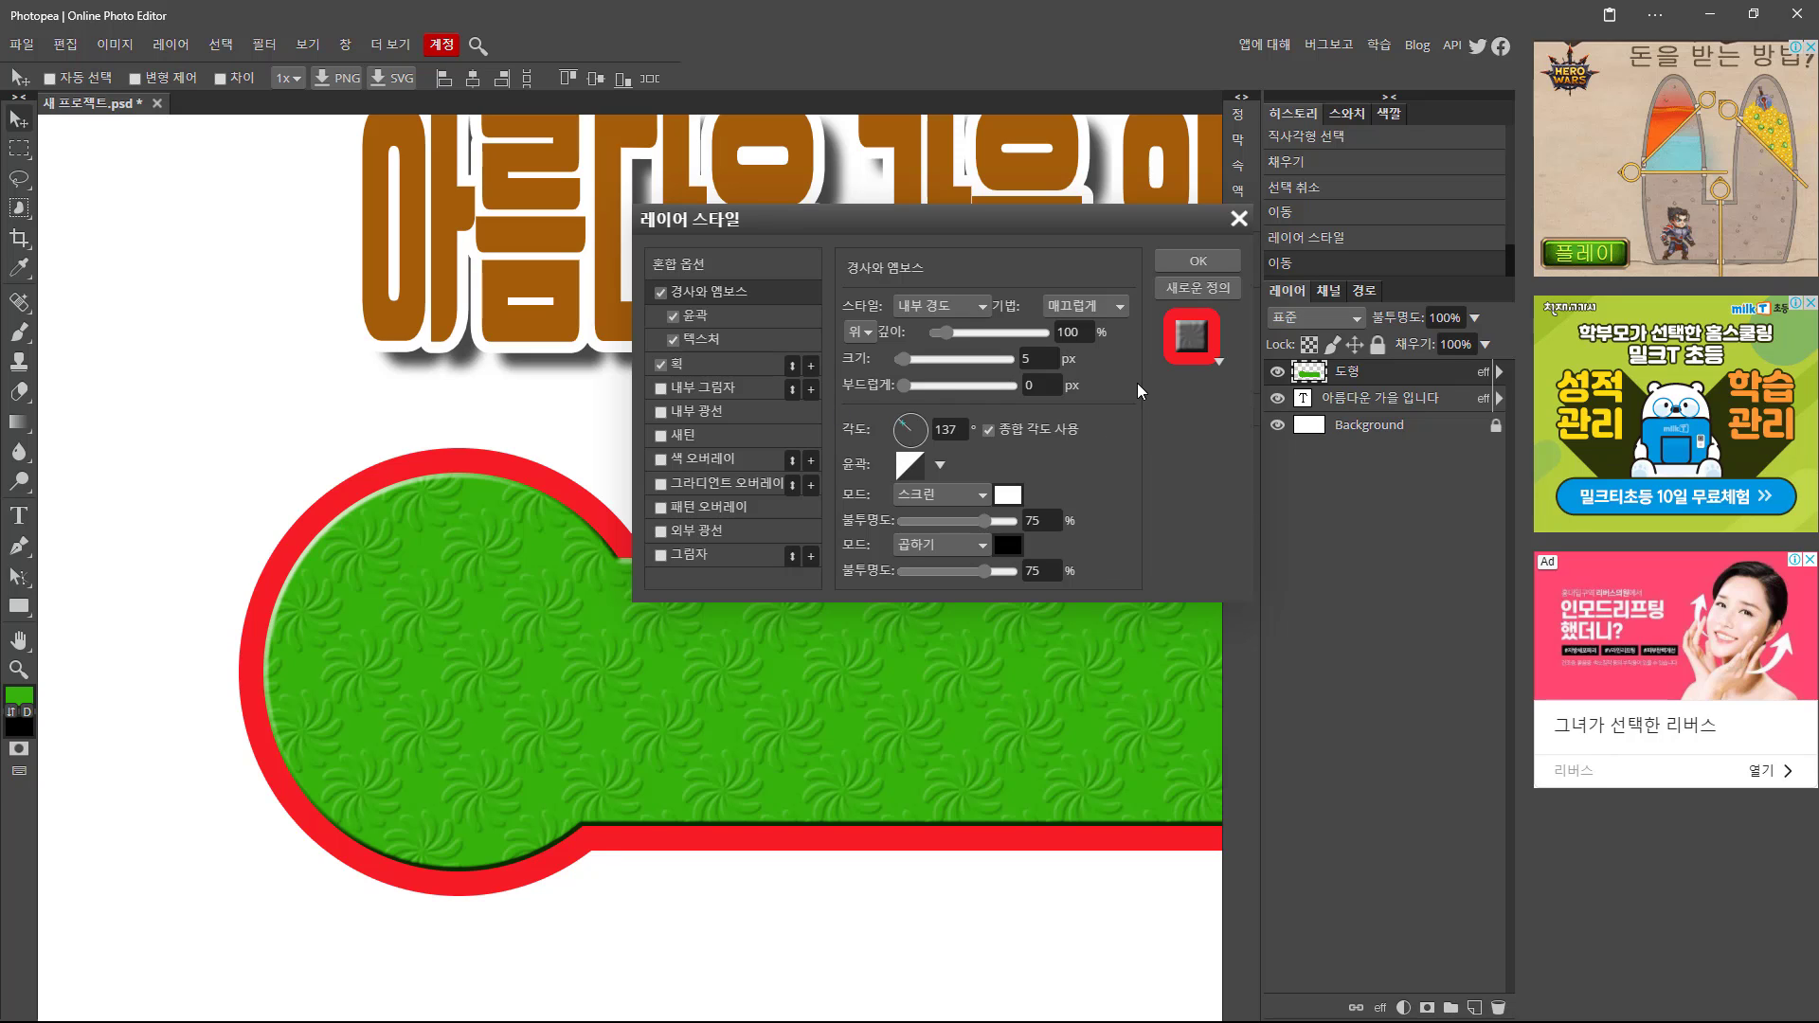
click(673, 340)
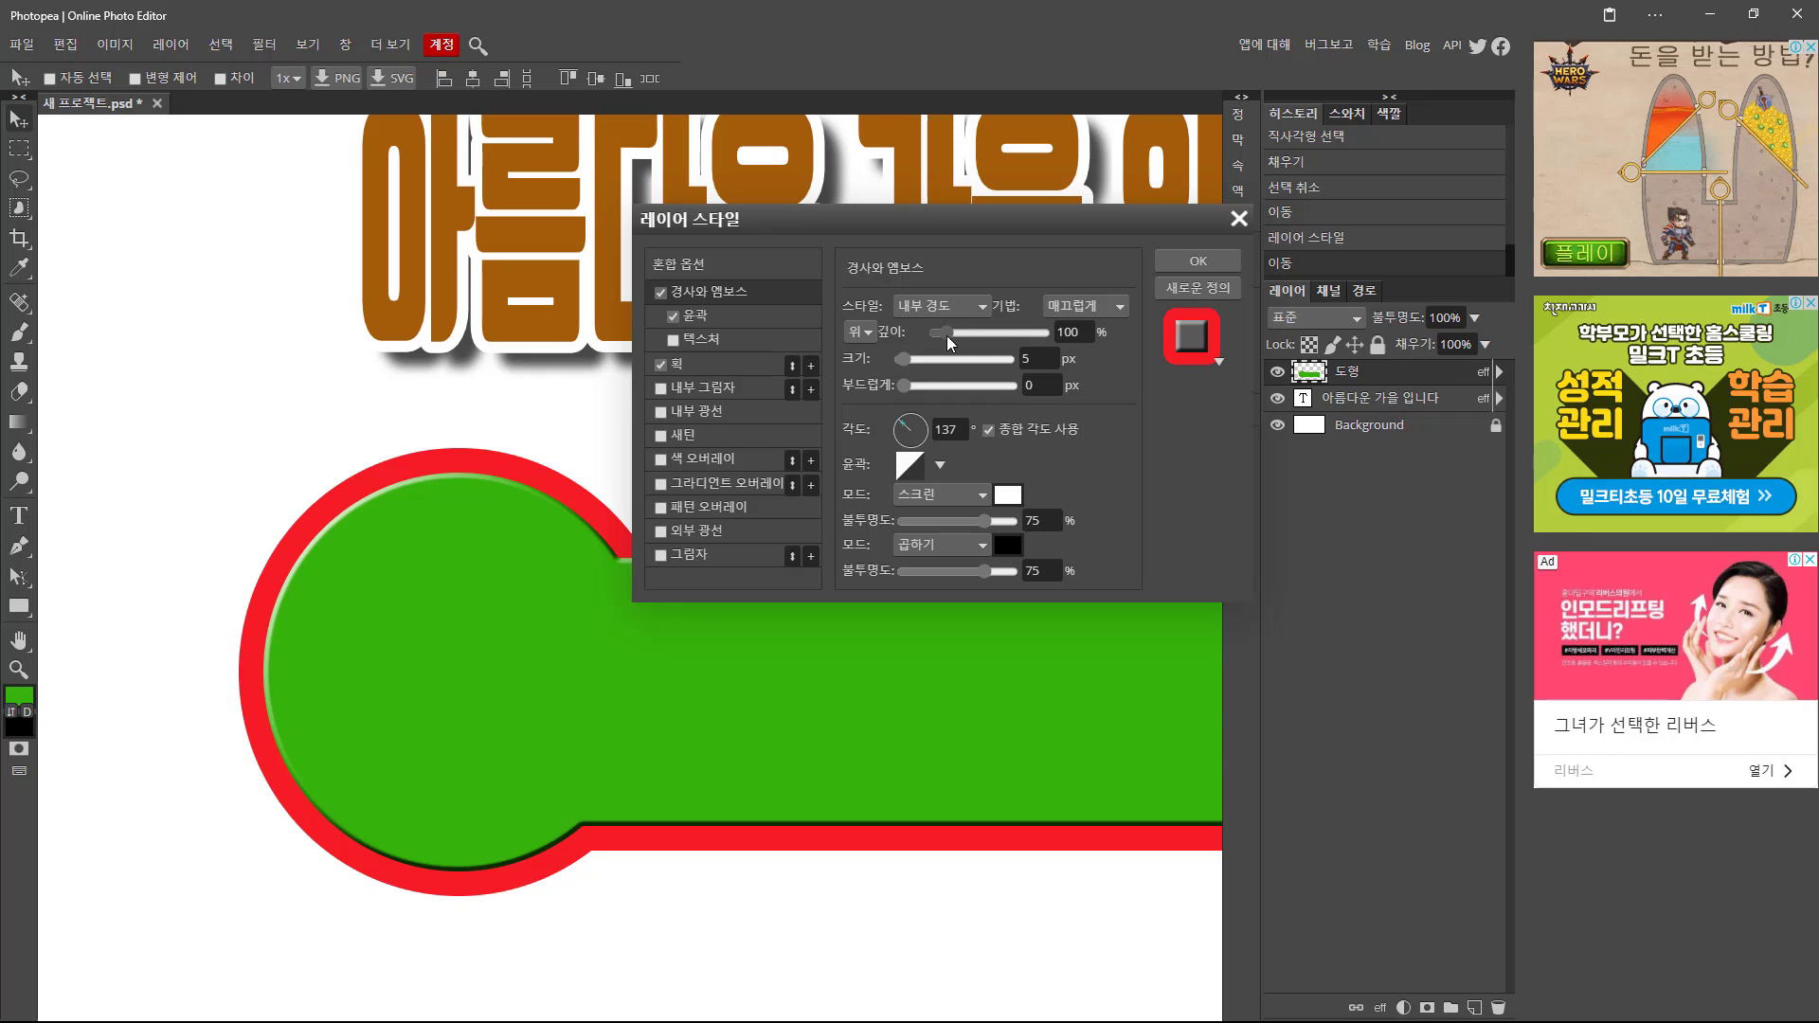
Set the bevel's depth to 515%, its size to 25 px and its softness to 6 px.
mouse_move(968, 337)
mouse_down()
mouse_move(1020, 332)
mouse_move(991, 337)
mouse_up()
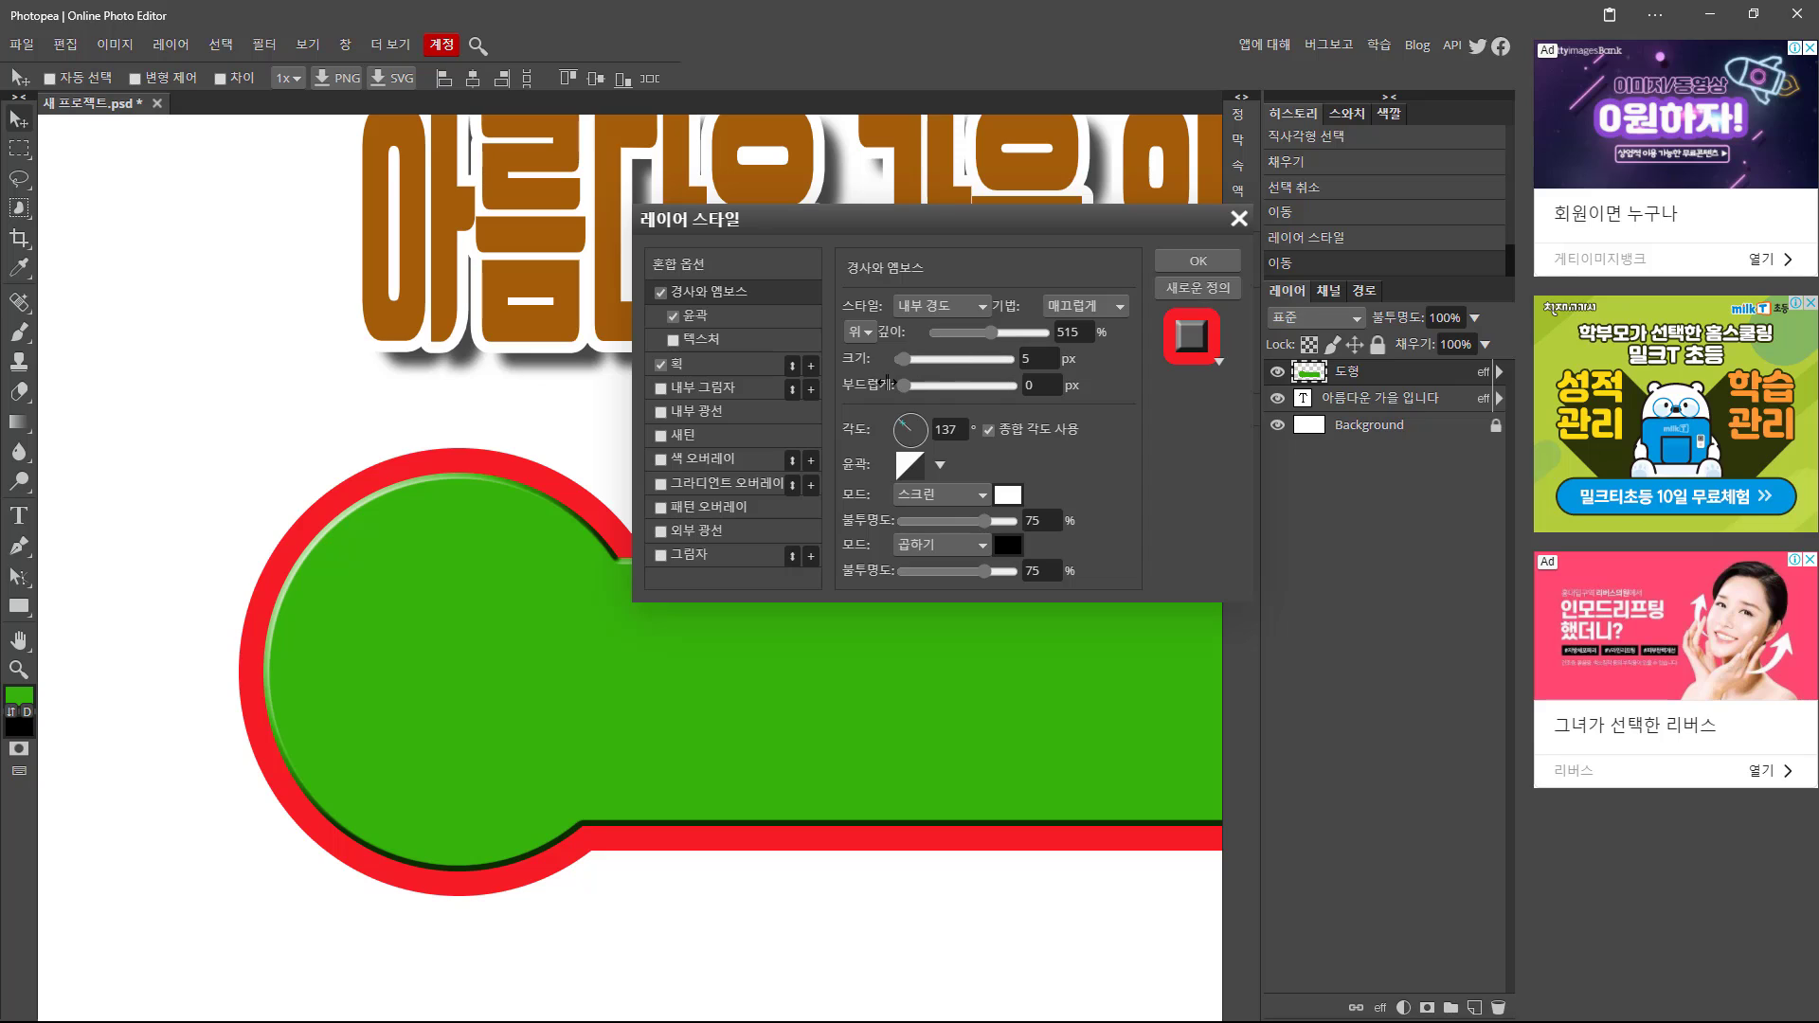
mouse_move(903, 364)
mouse_down()
mouse_move(930, 360)
mouse_move(913, 362)
mouse_up()
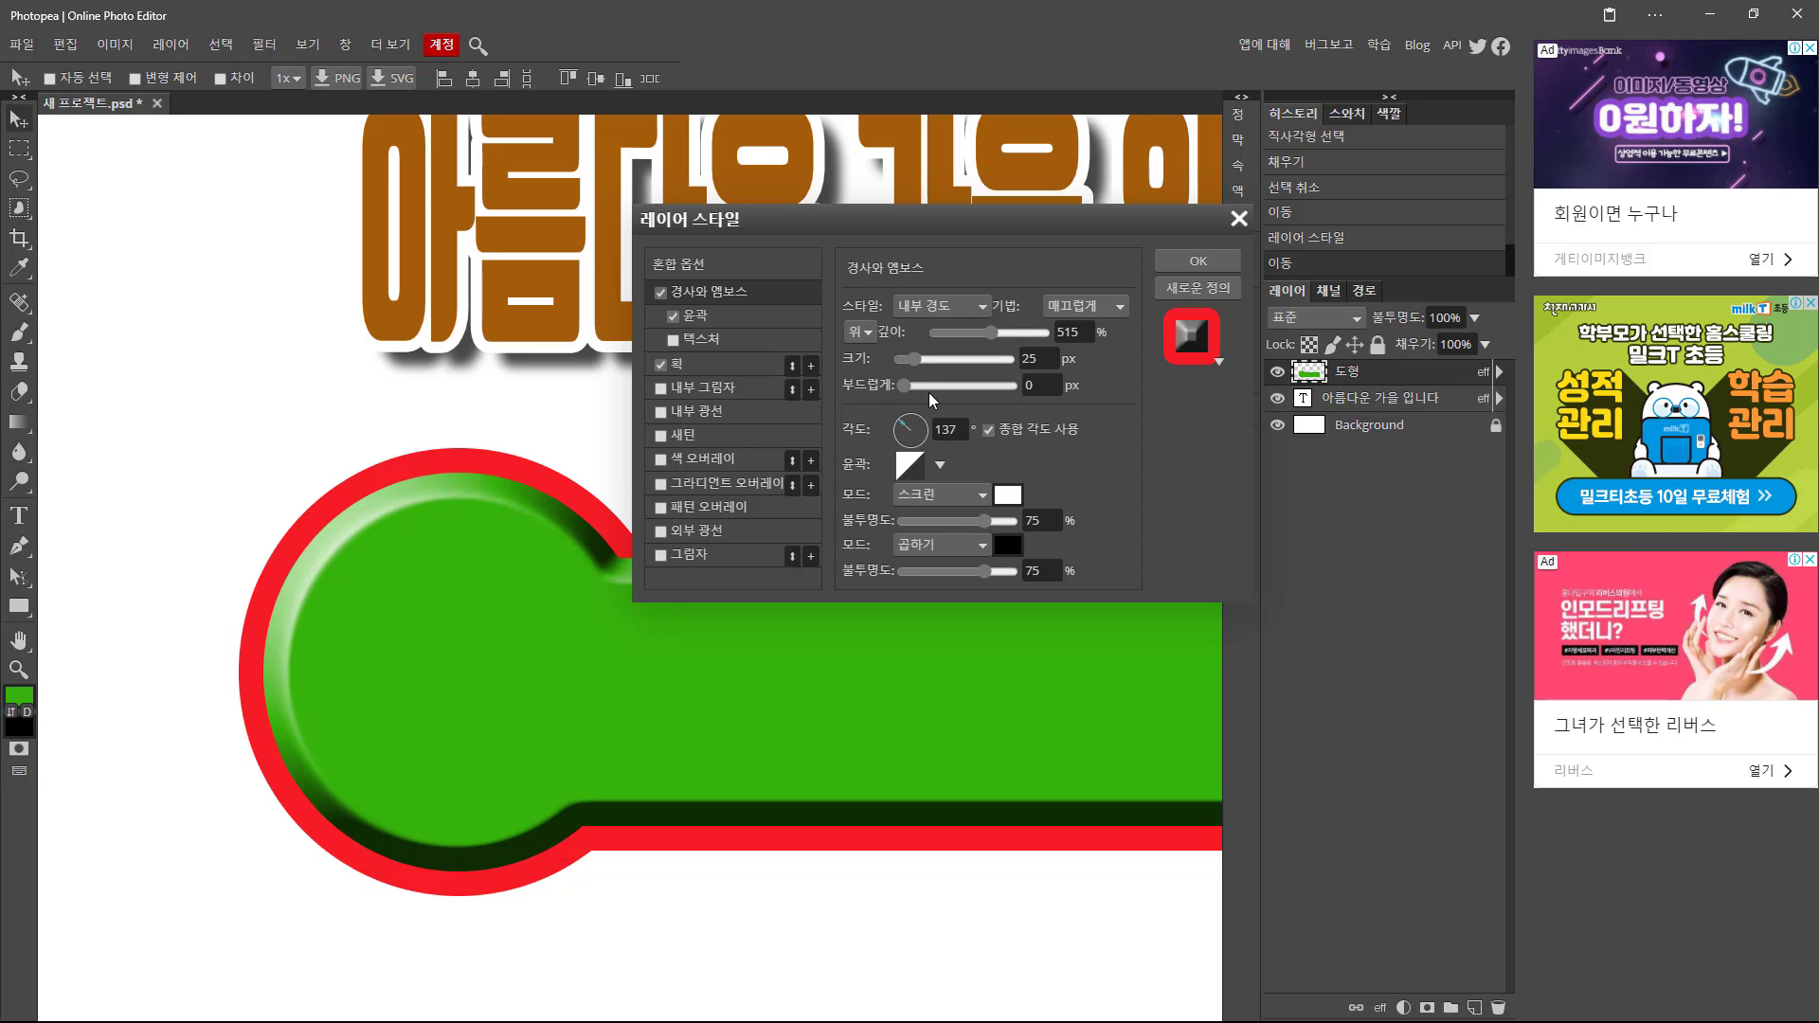
drag(907, 387, 932, 385)
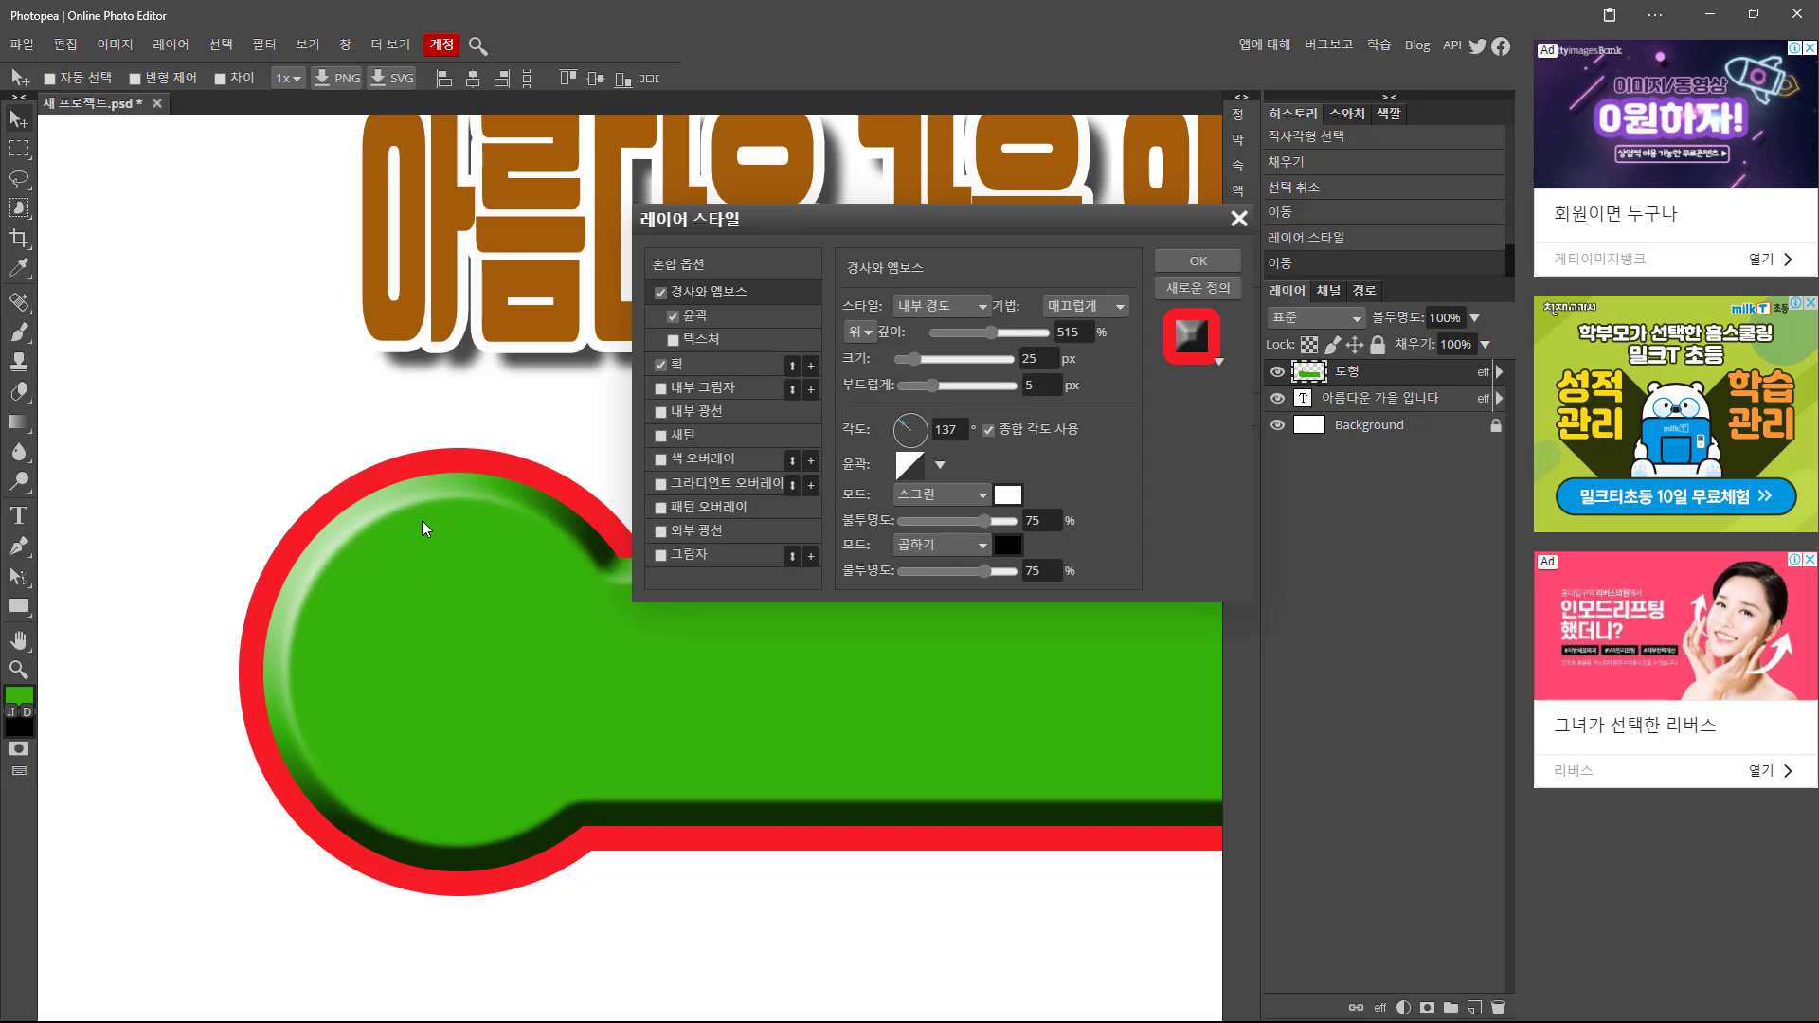
click(944, 386)
click(934, 386)
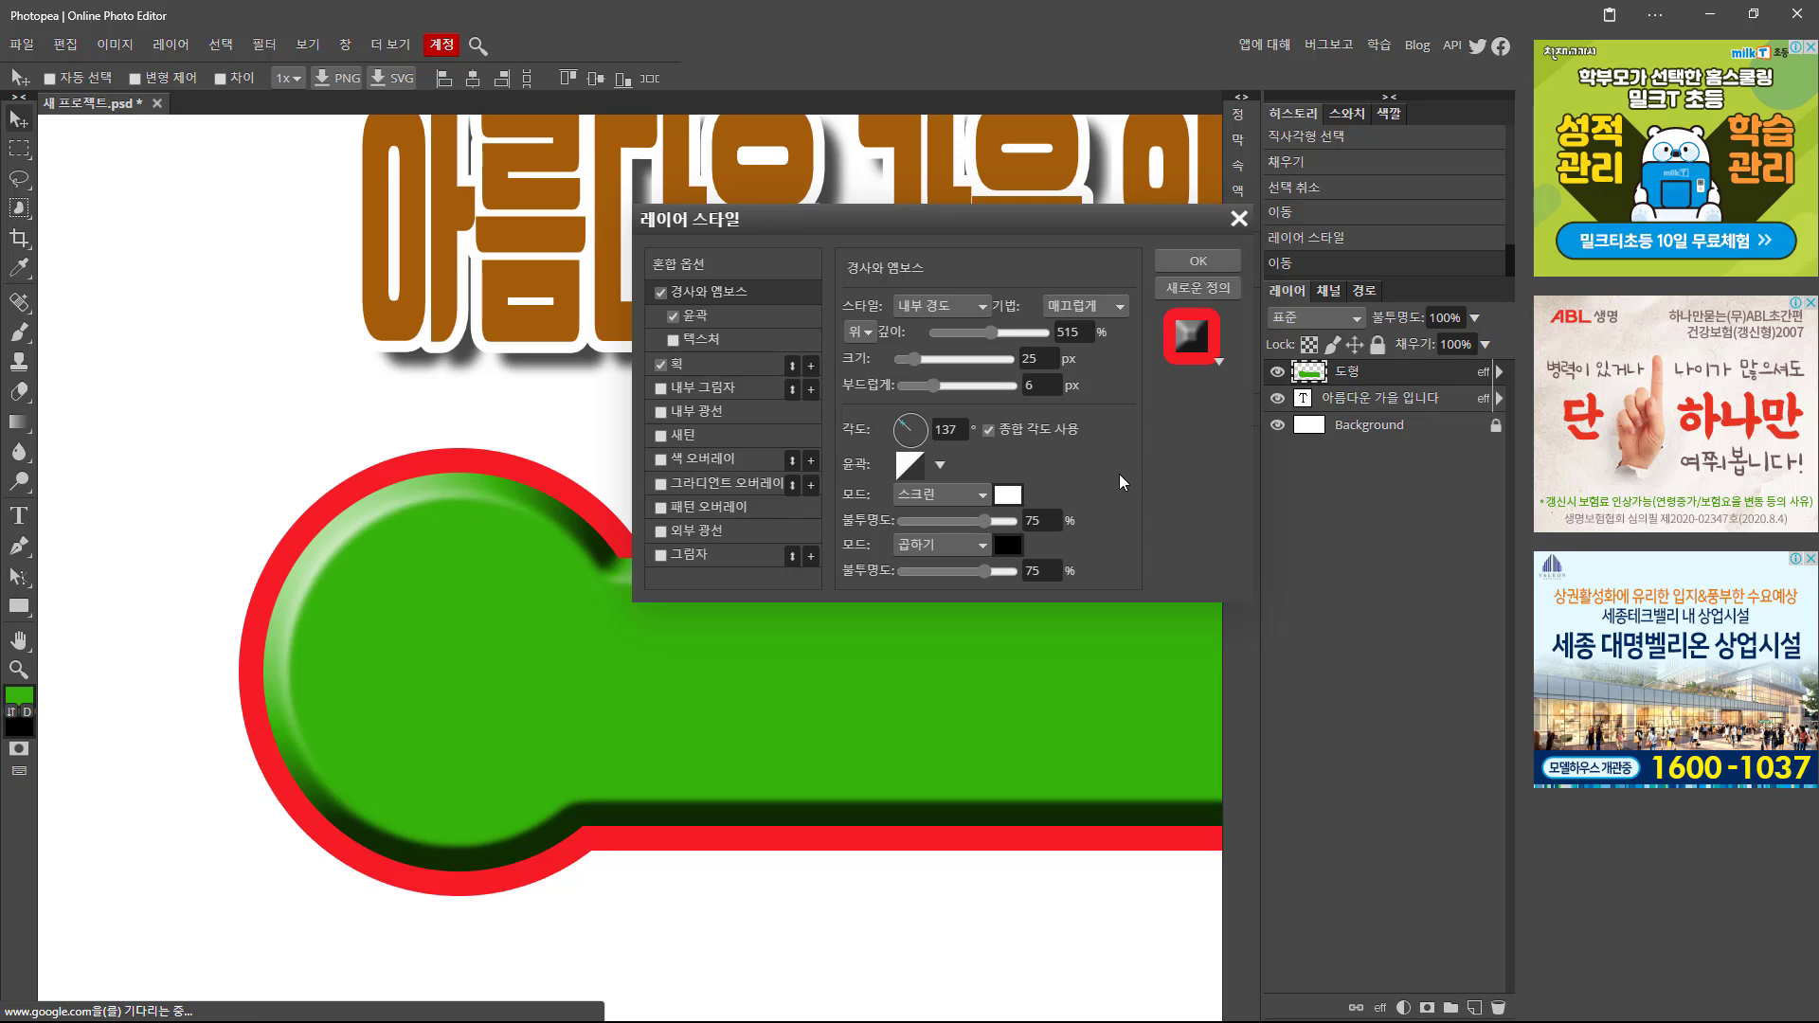
Set the bevel's white highlight to the 표준 blend mode with 94% opacity, after trying 곱하기.
click(981, 496)
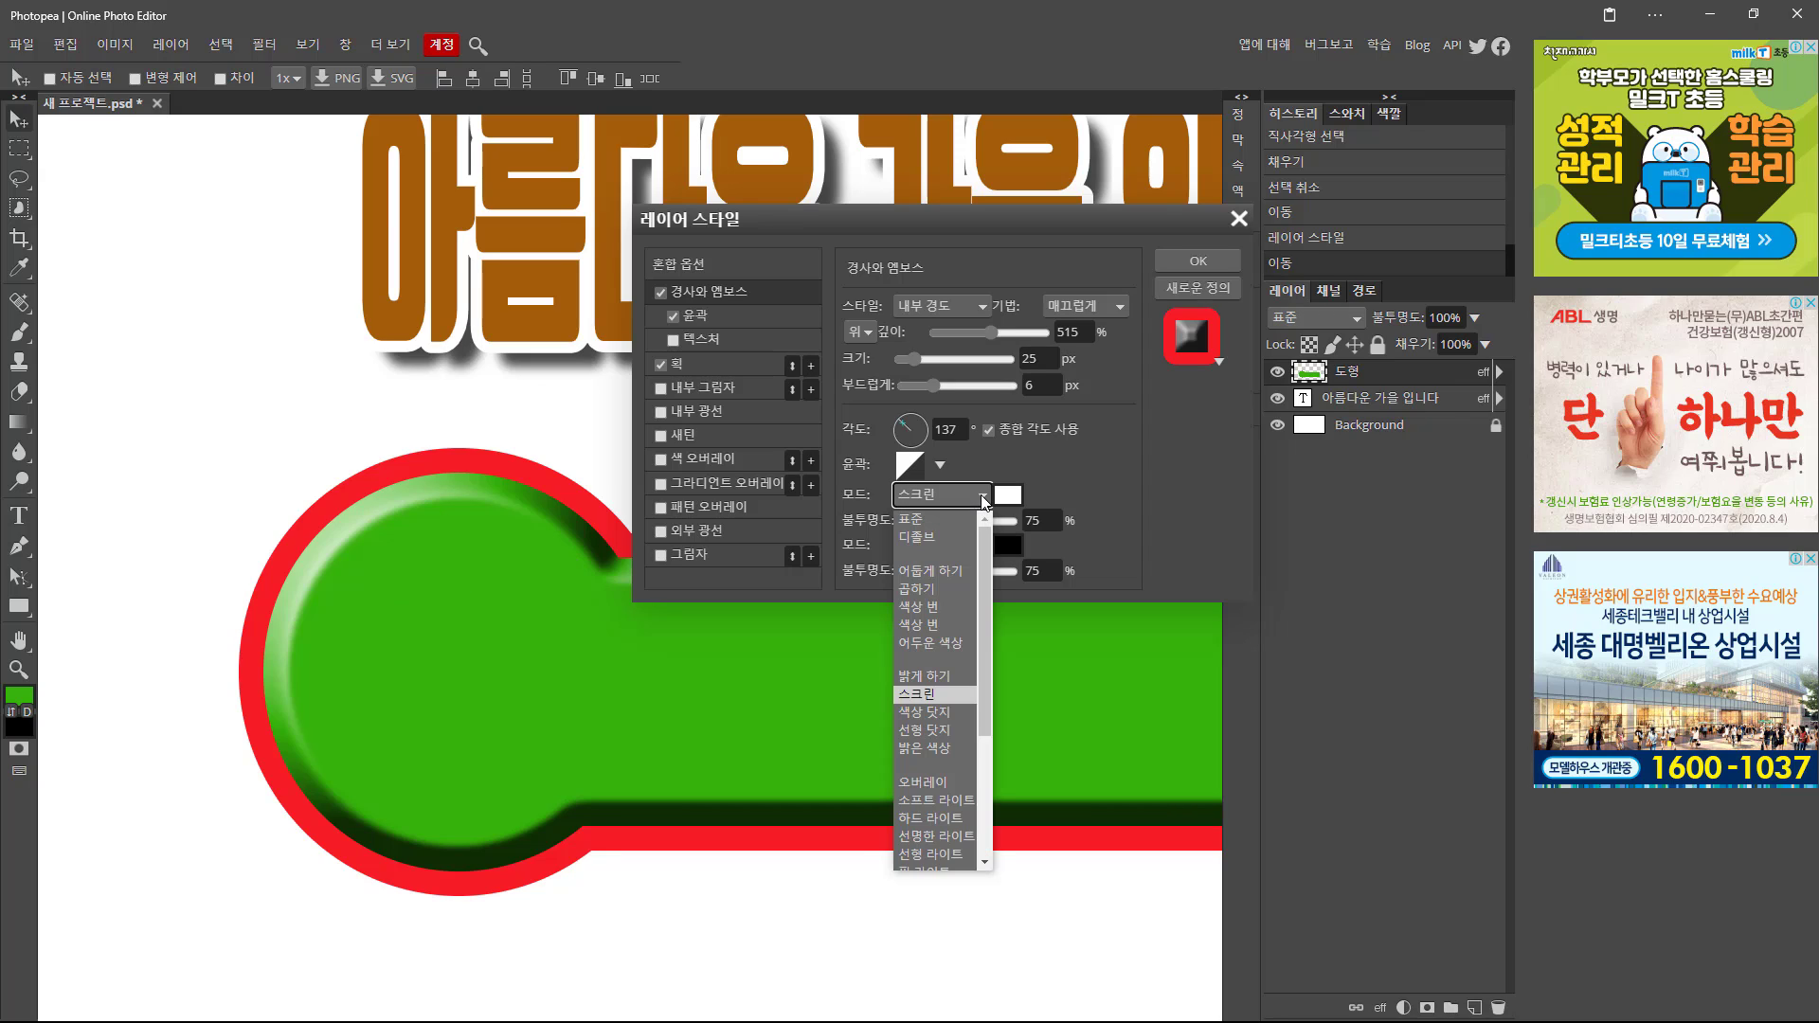
click(930, 590)
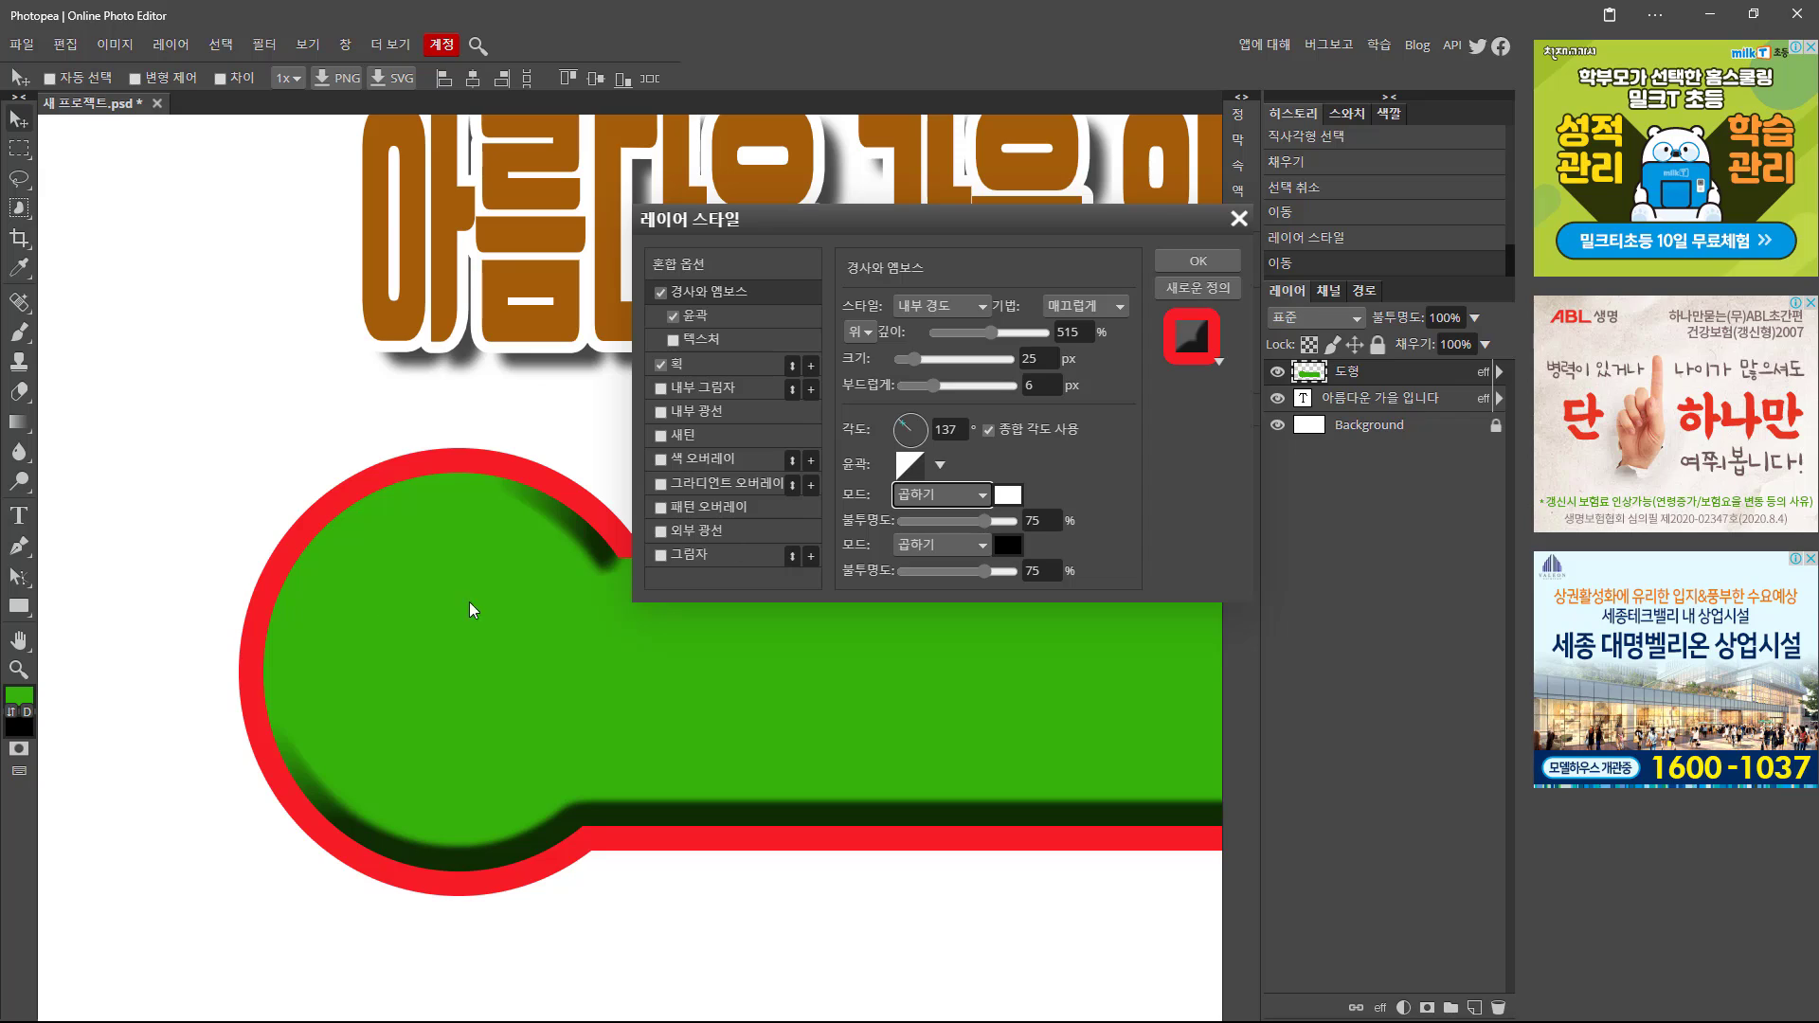
click(981, 496)
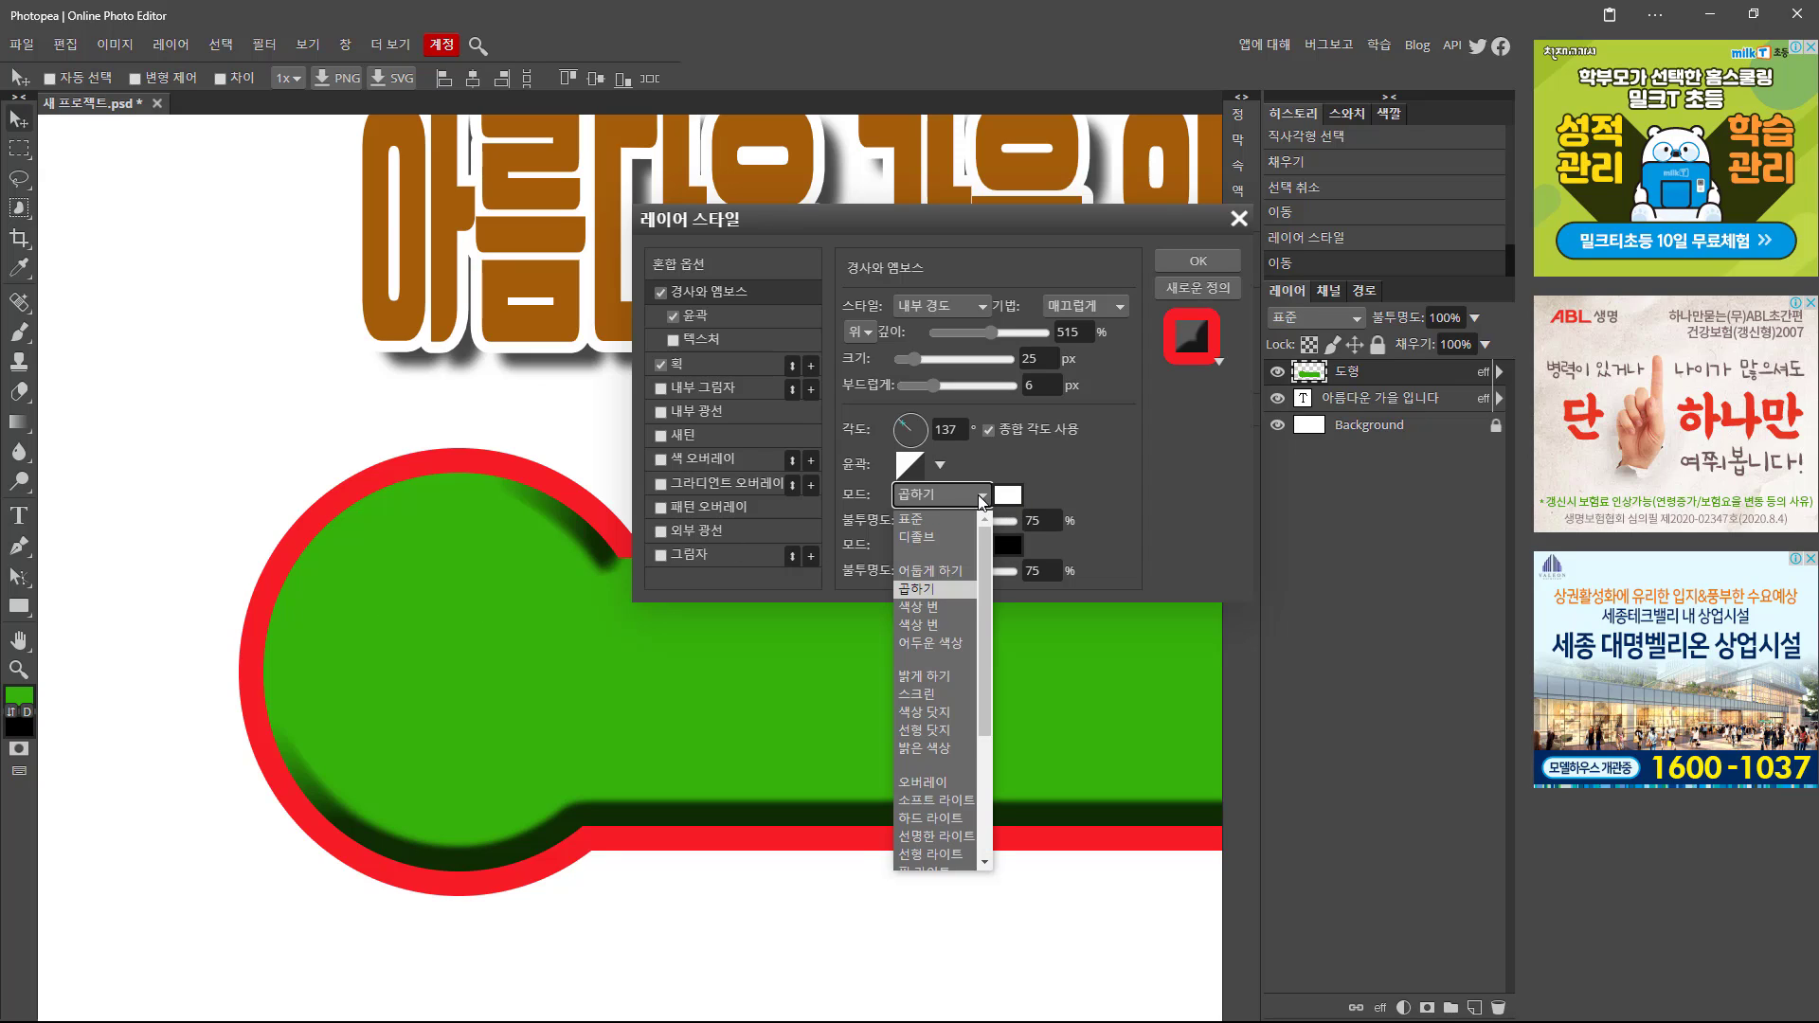
click(934, 519)
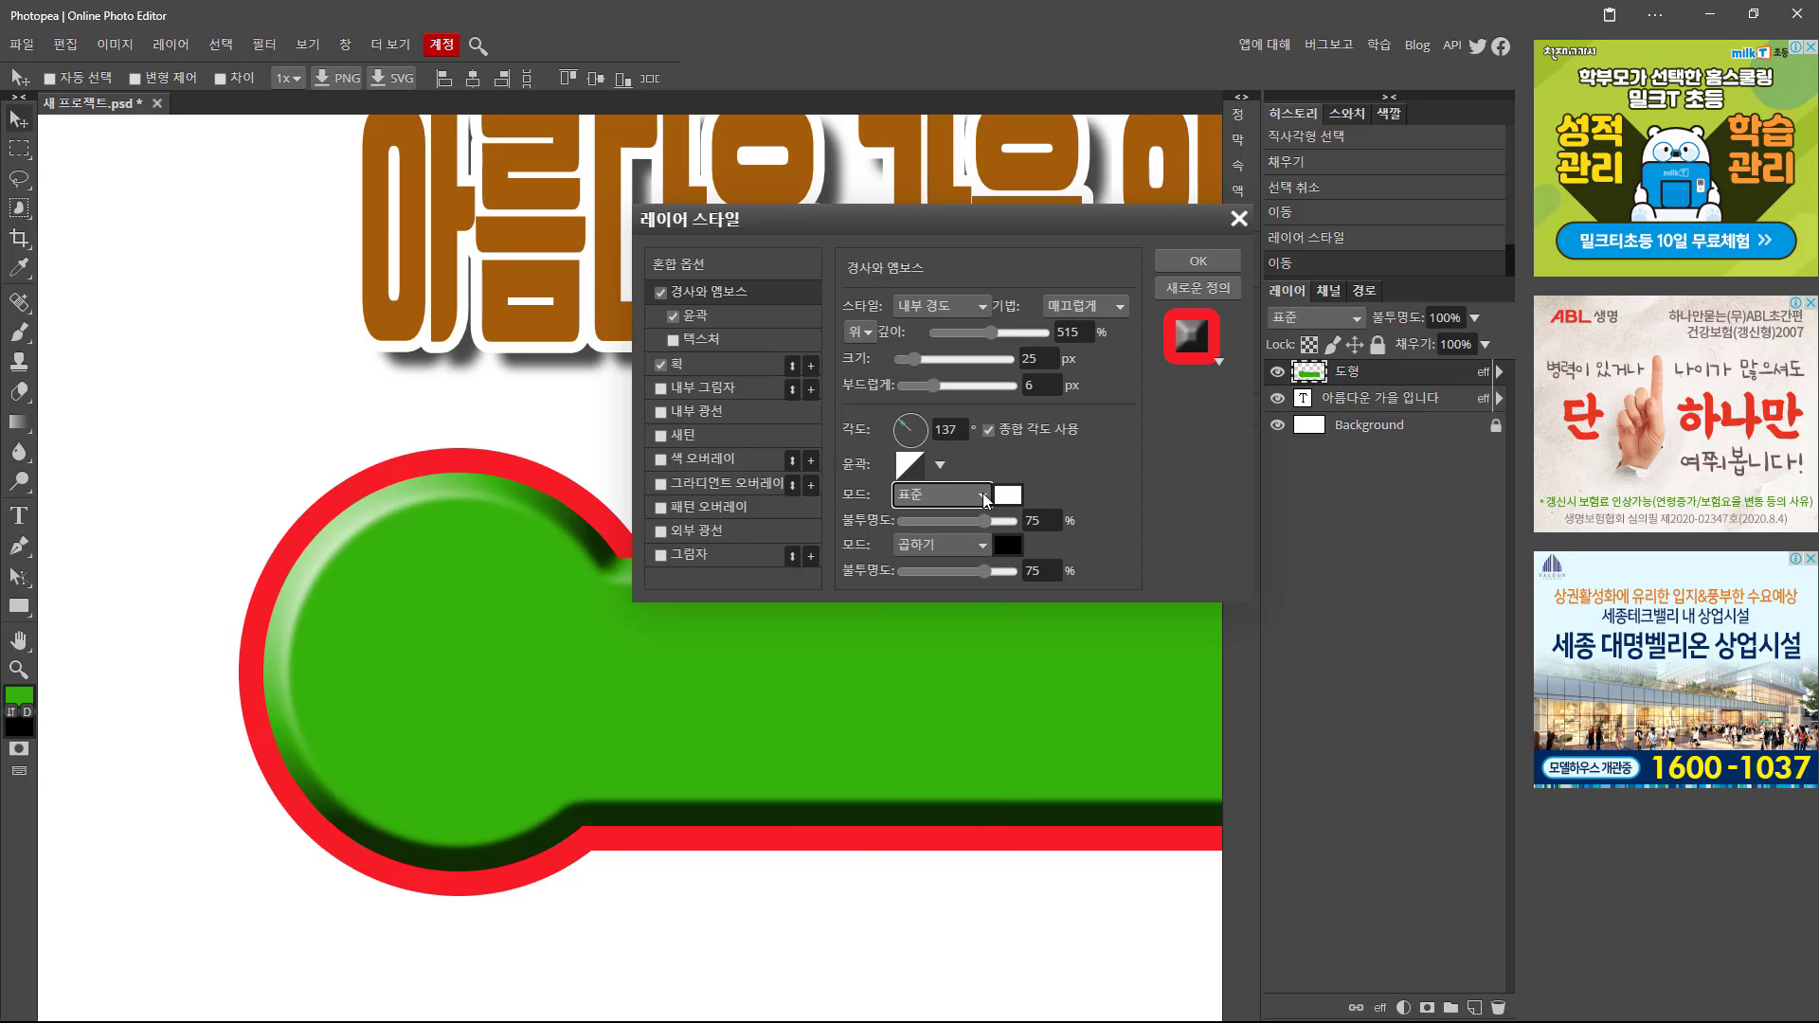
click(985, 498)
click(956, 520)
drag(987, 523, 910, 523)
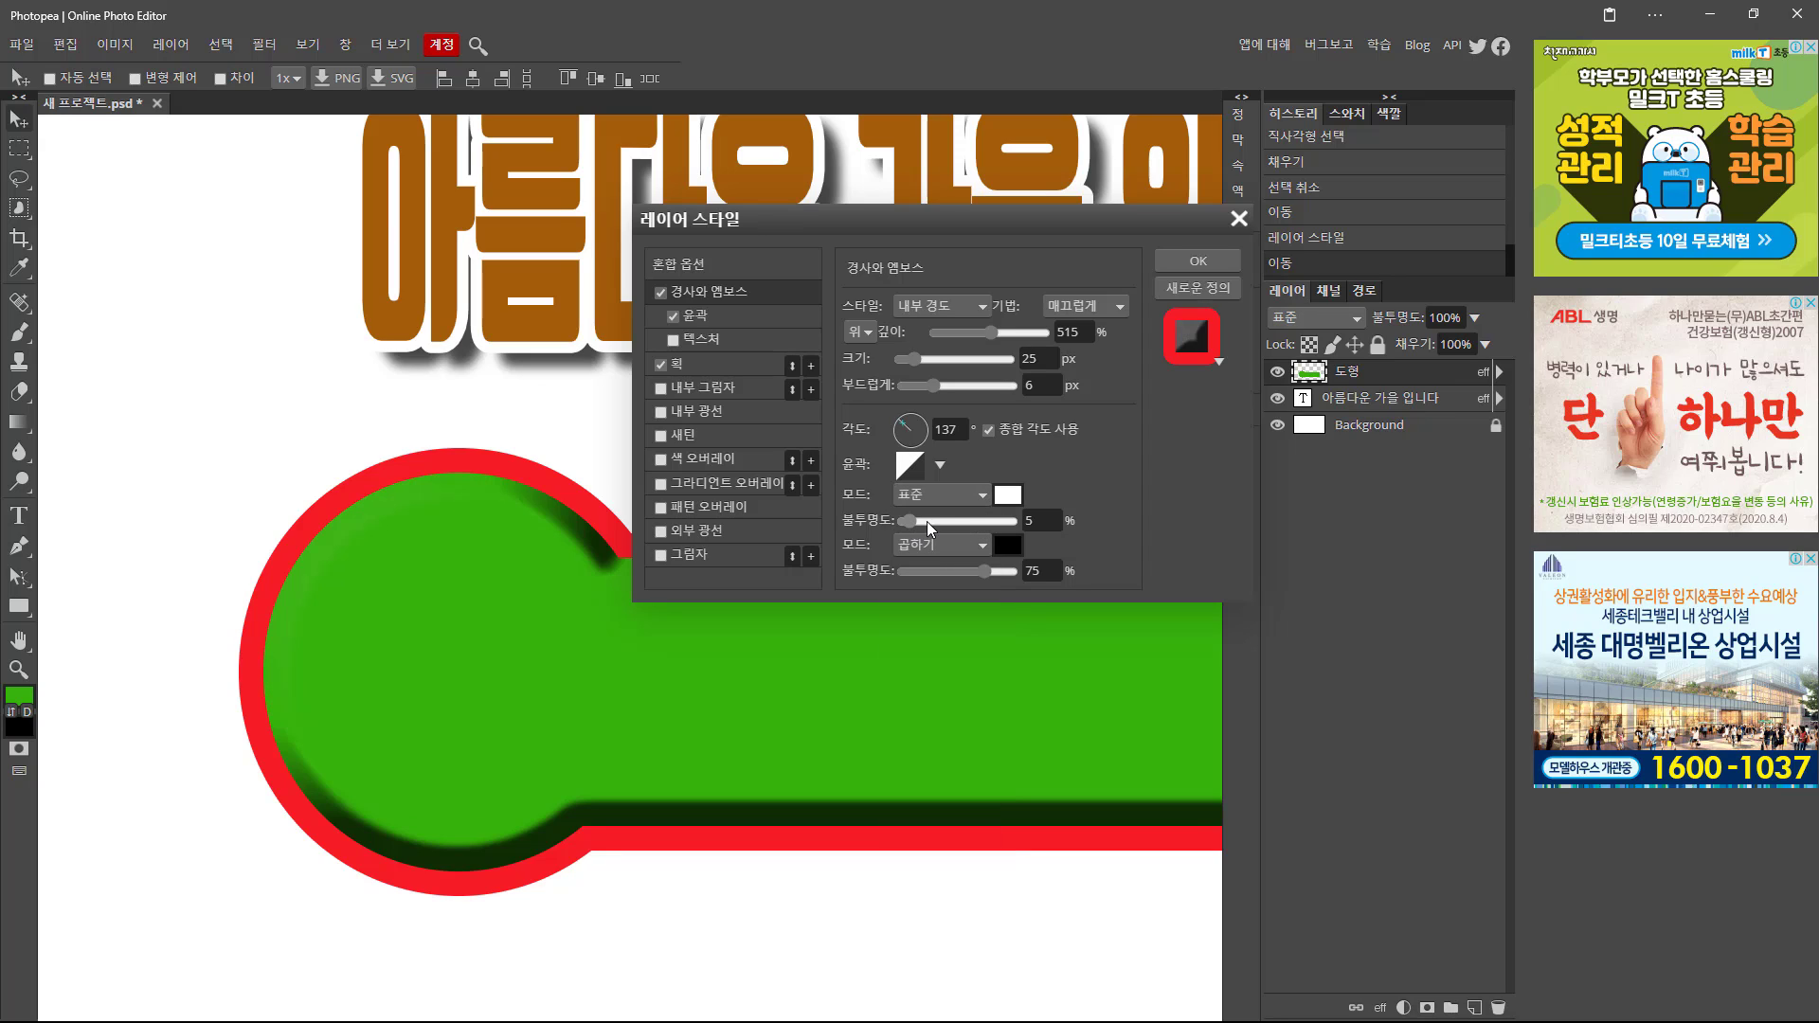
click(1010, 522)
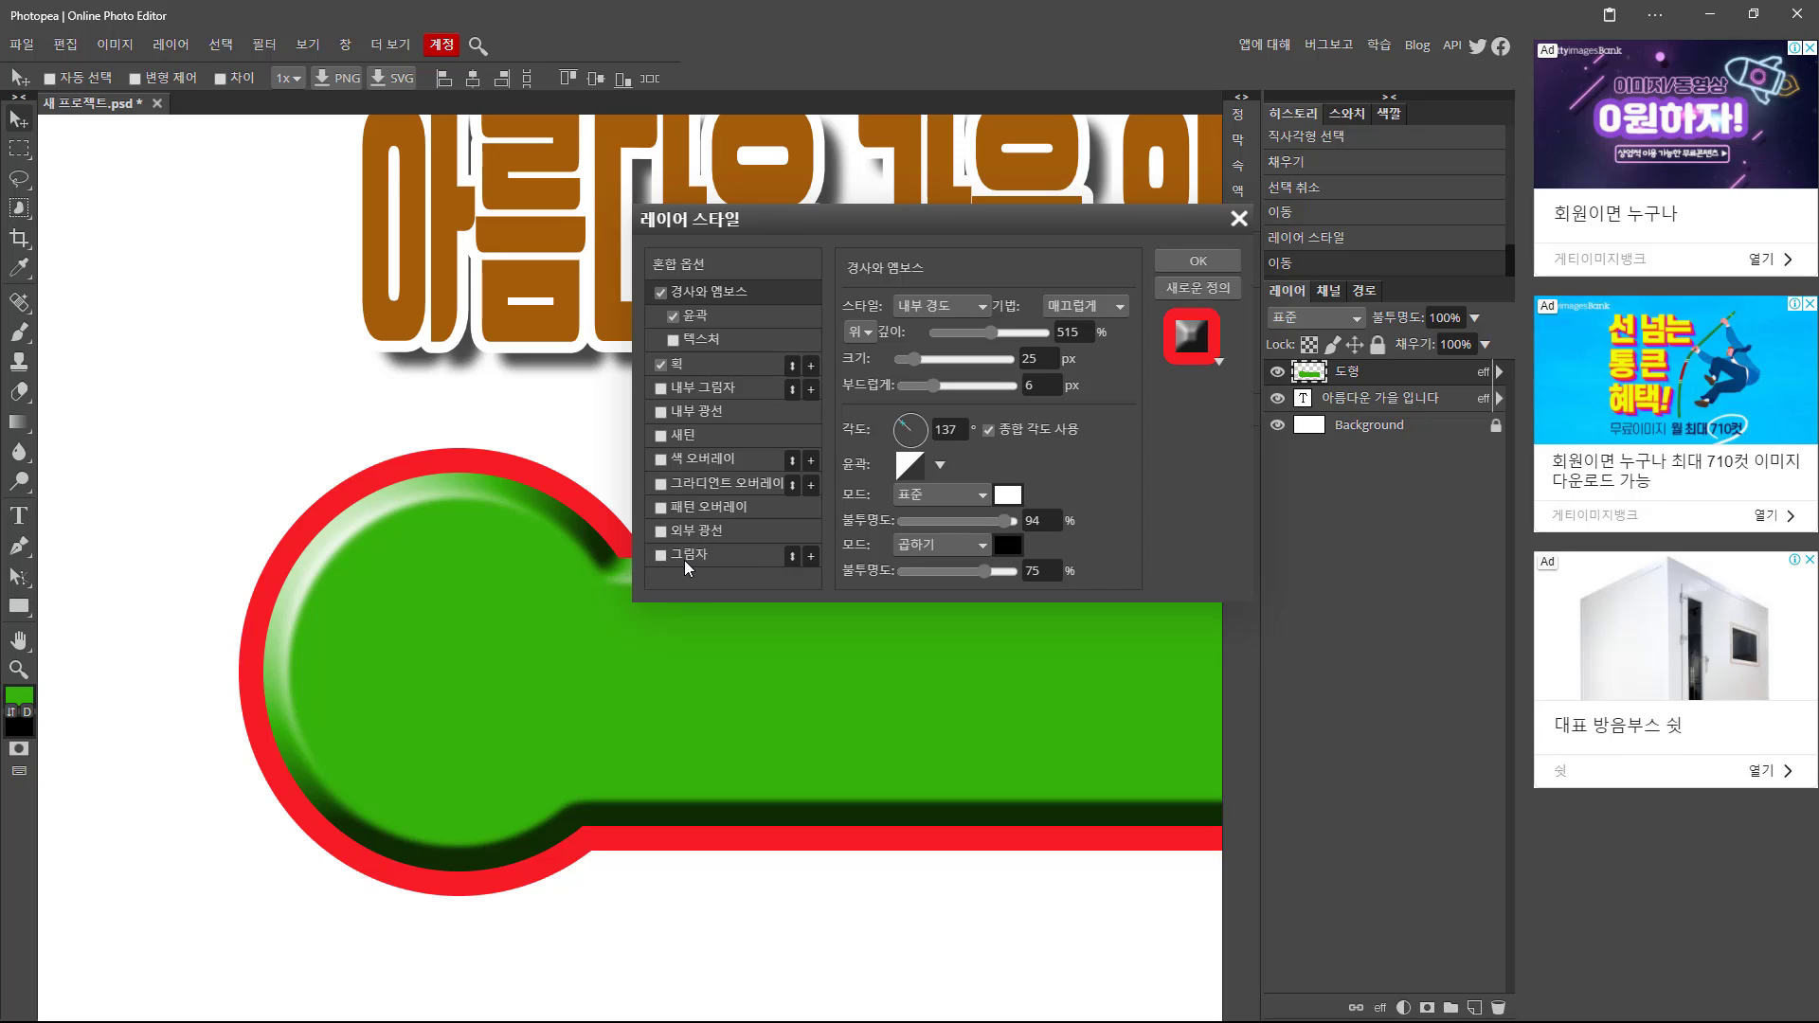
Try an inner shadow on the shape, remove it, and apply the layer style.
click(661, 390)
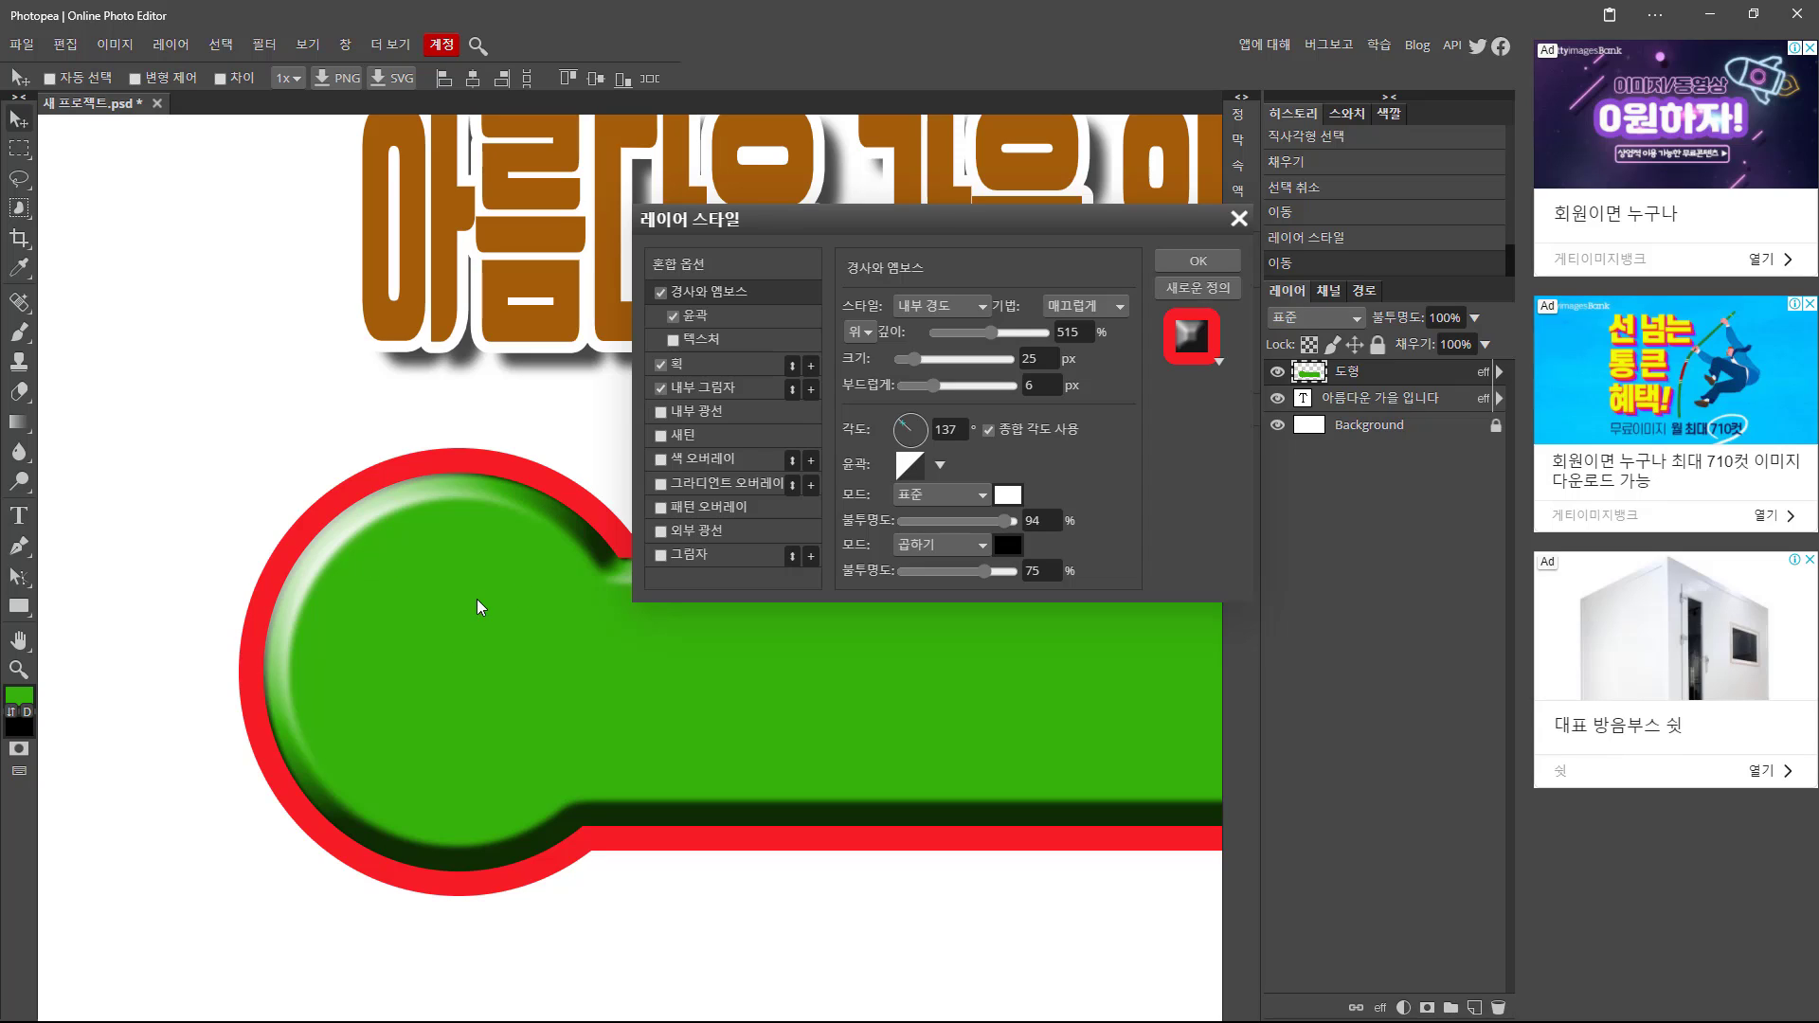
click(662, 388)
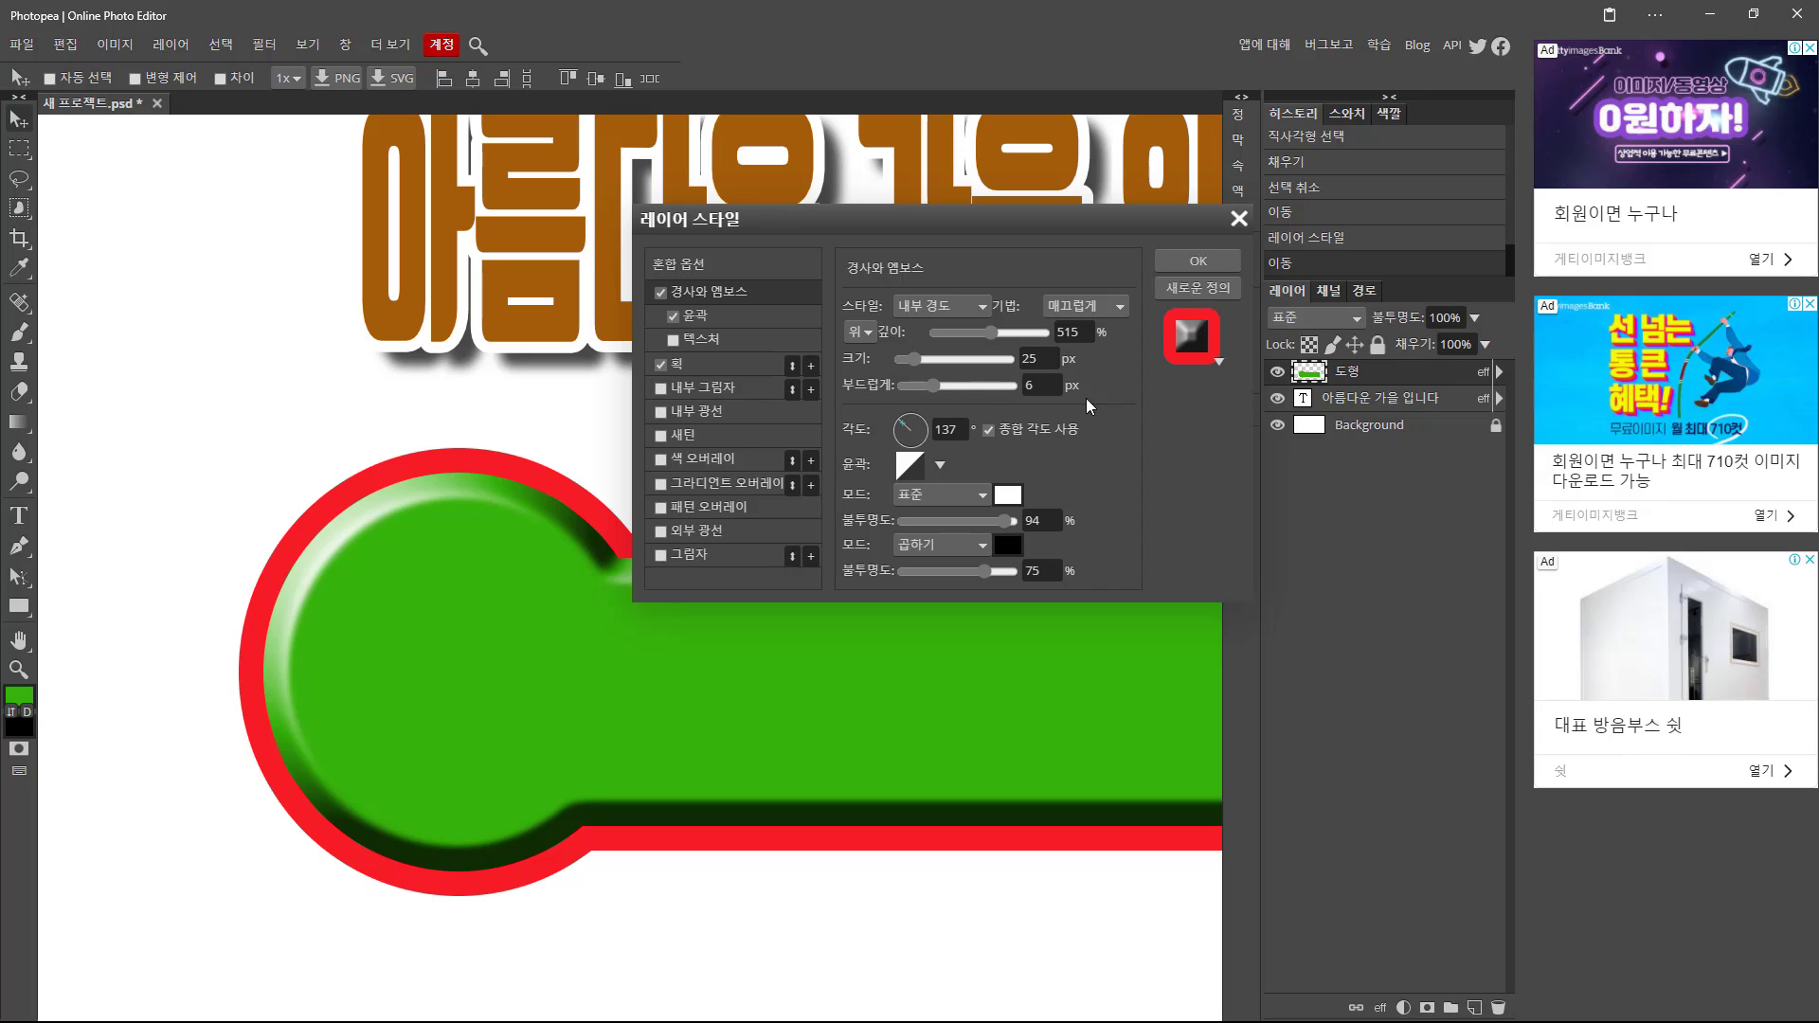
click(1198, 259)
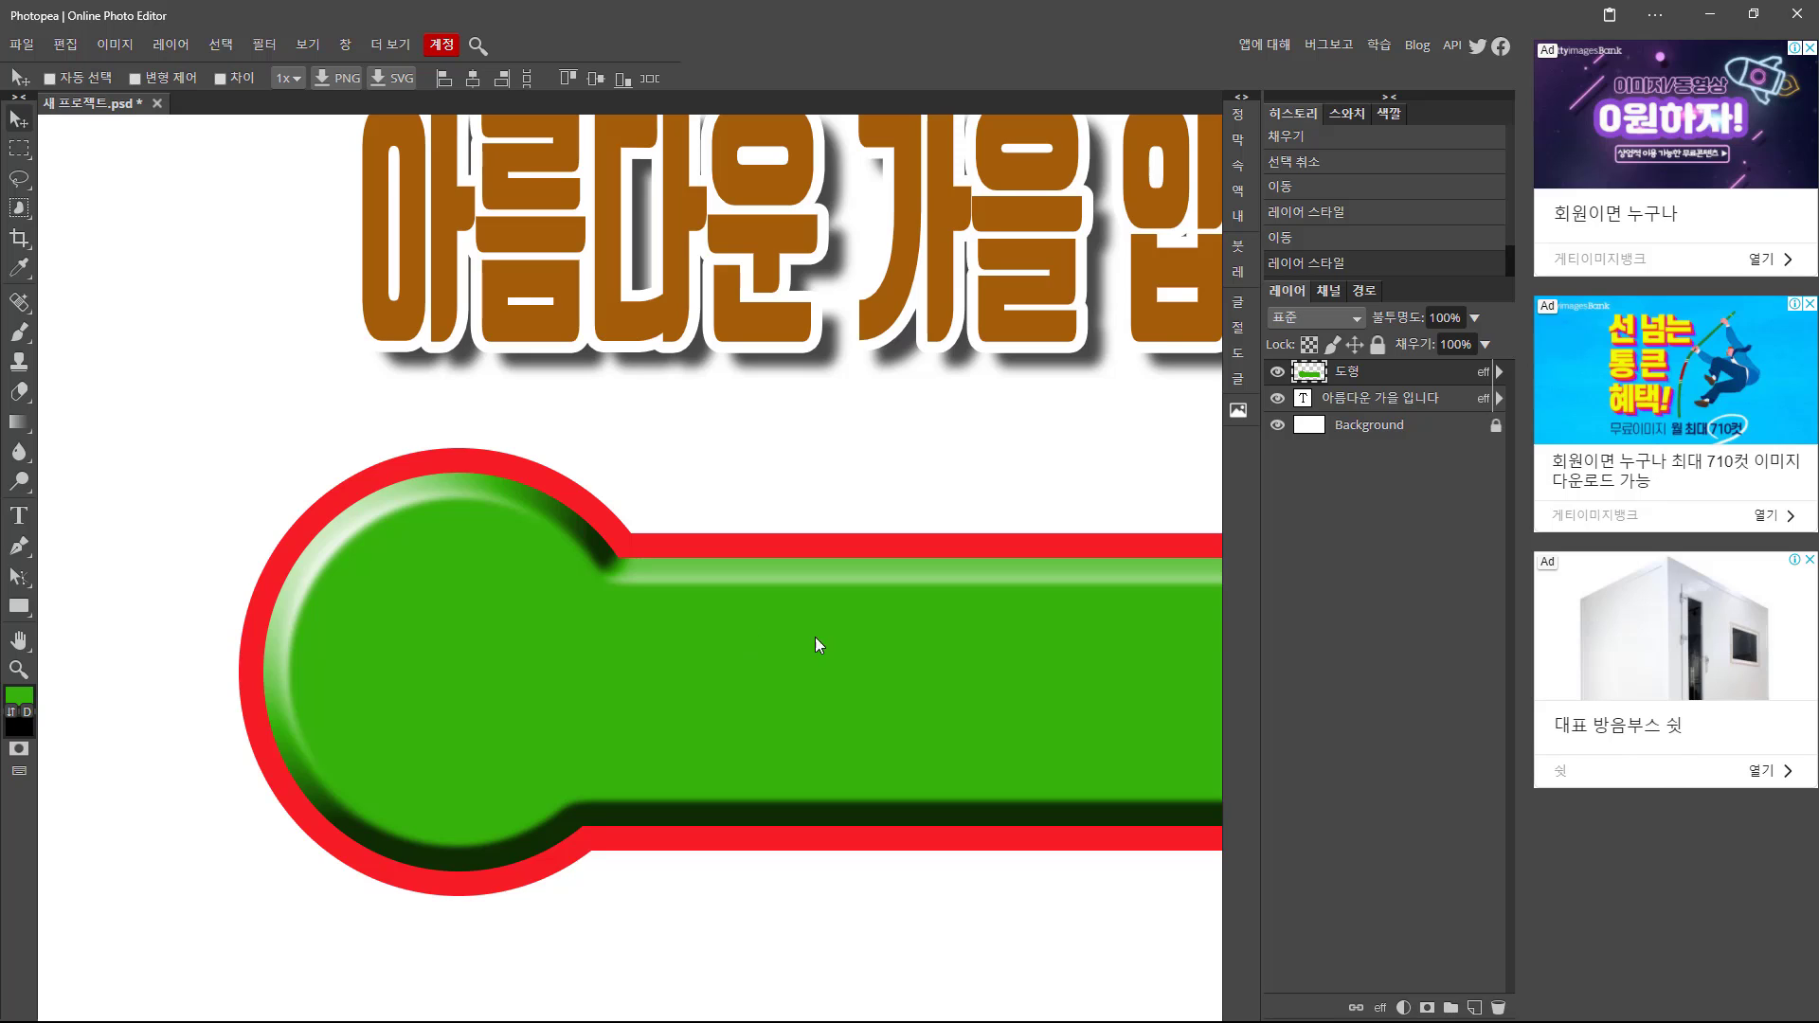
Scale the green shape down proportionally to about half its size and place it at the canvas's left side, just below the text.
drag(815, 637, 552, 626)
alt+click(672, 621)
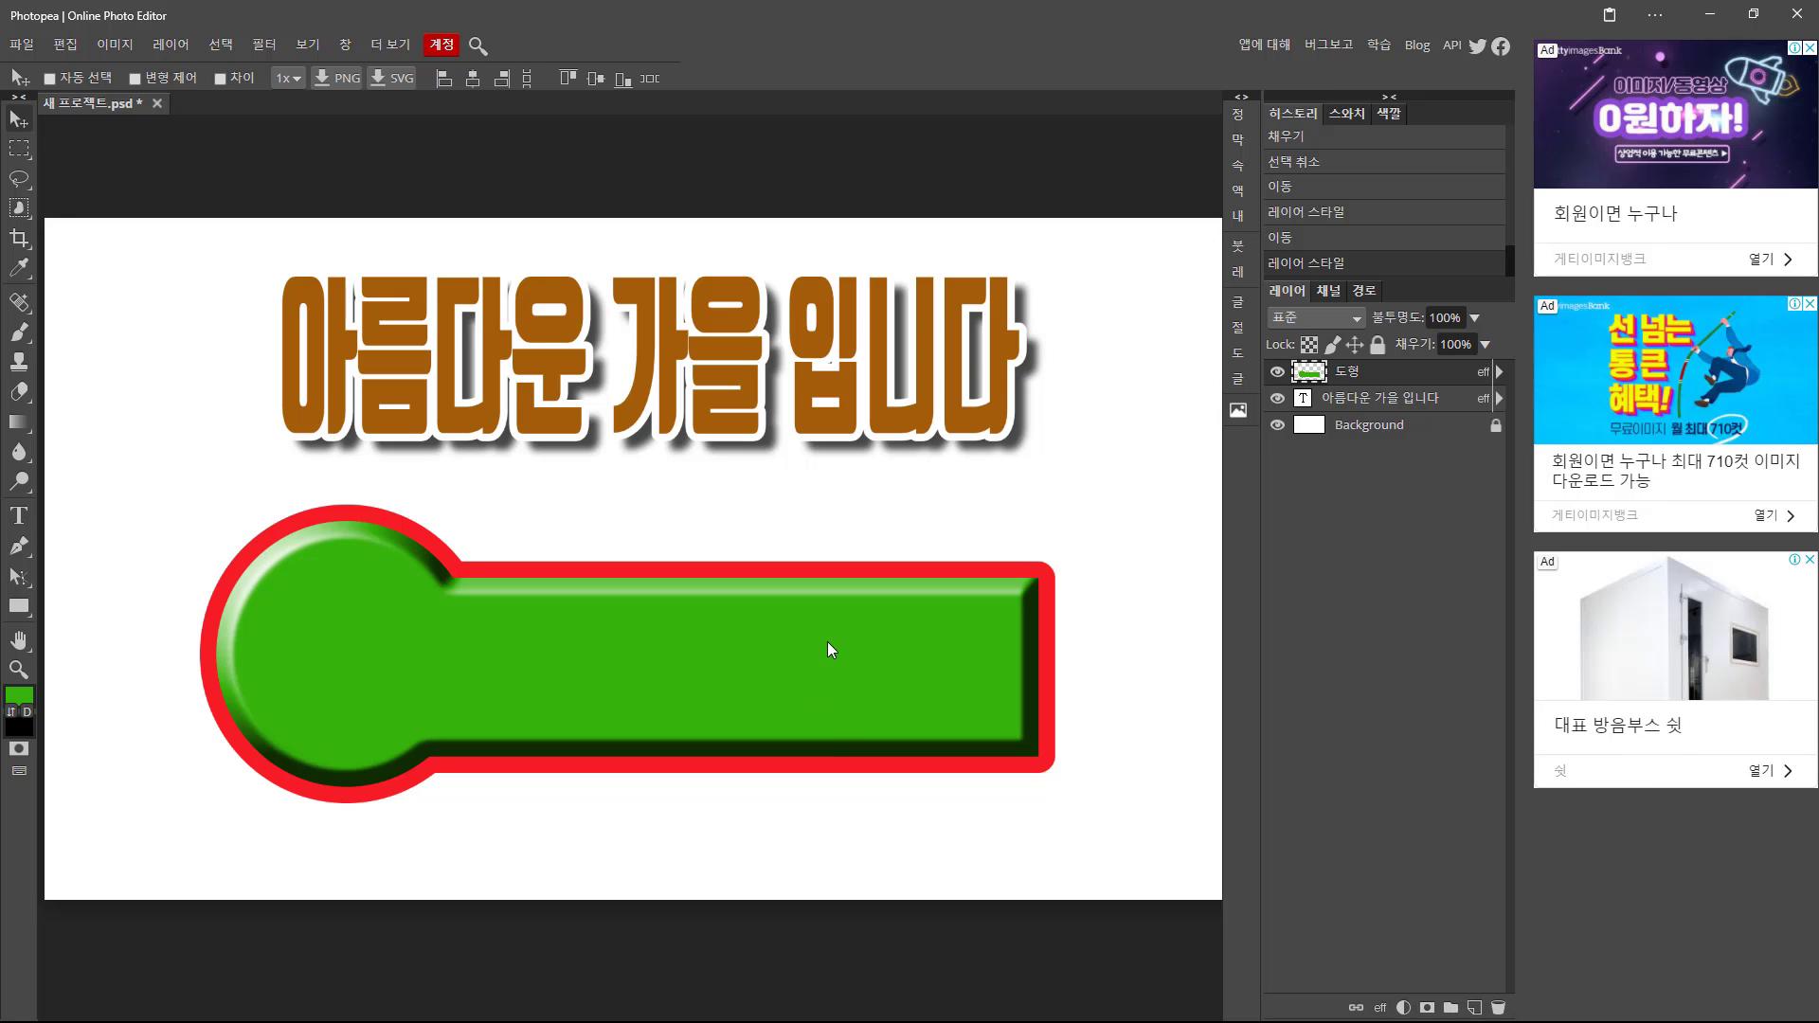
drag(783, 638, 875, 601)
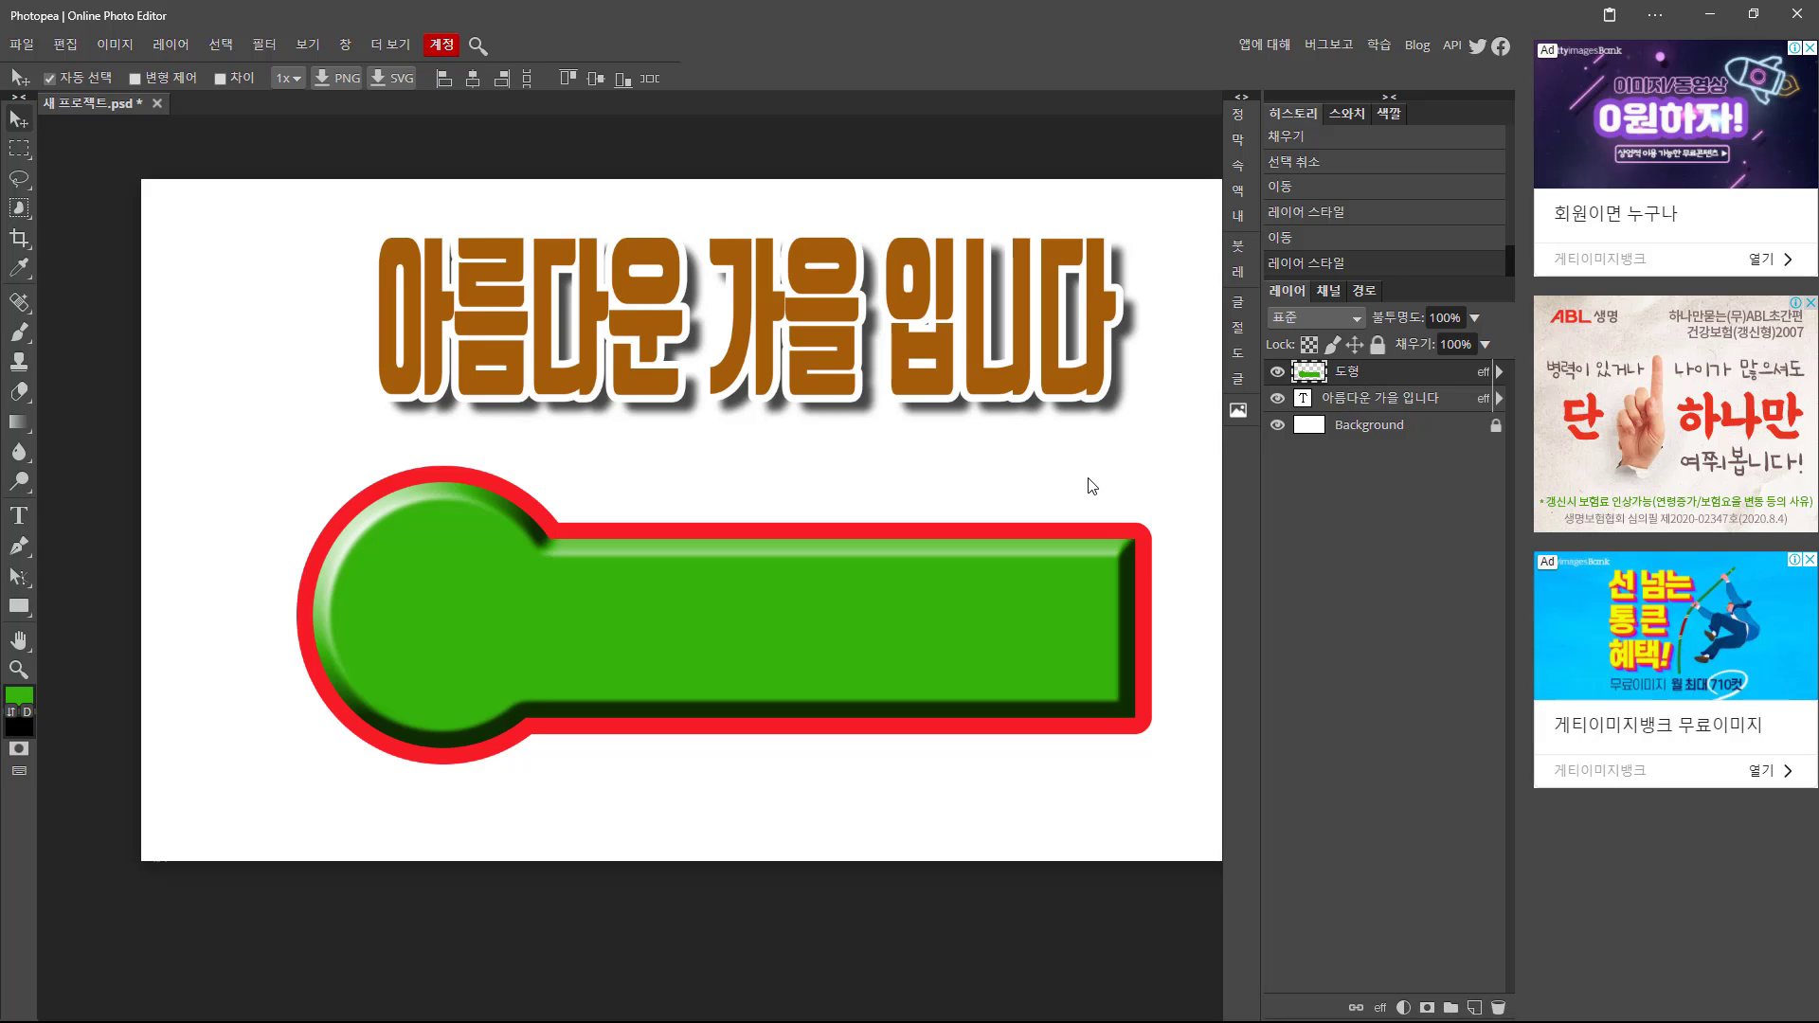
key(ctrl)
key(ctrl+alt+t)
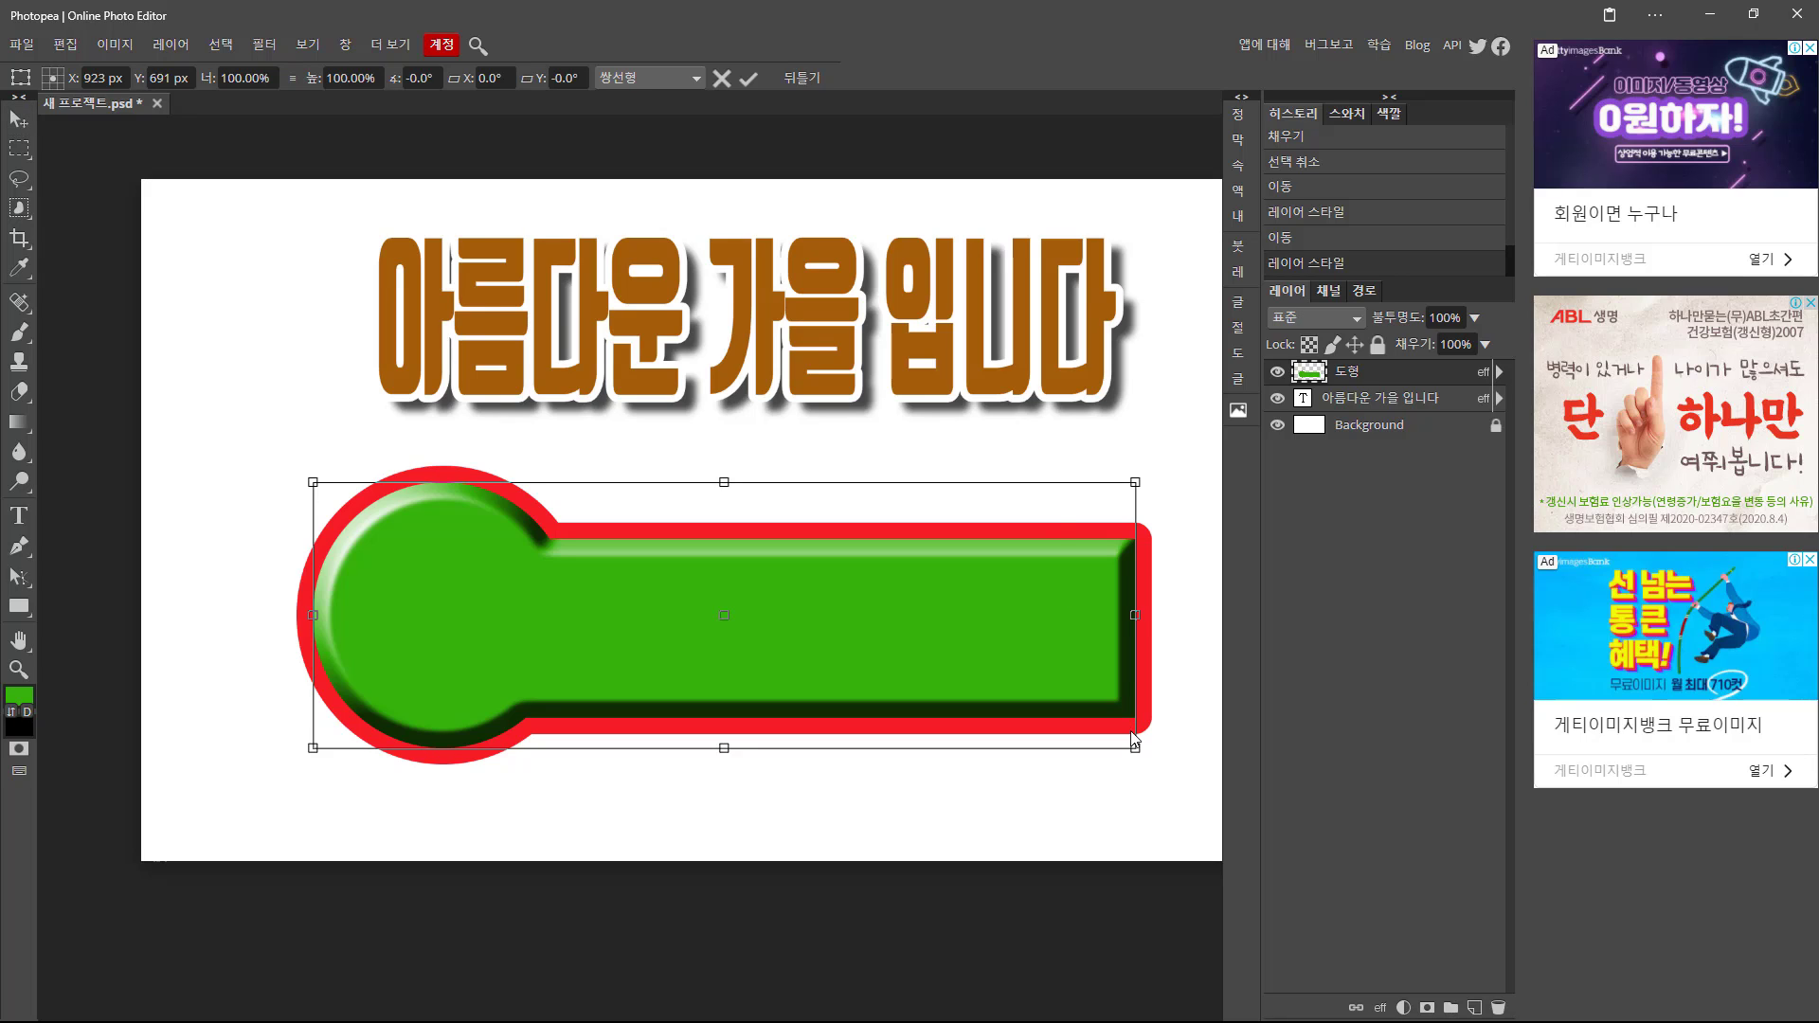
drag(1135, 748, 1138, 748)
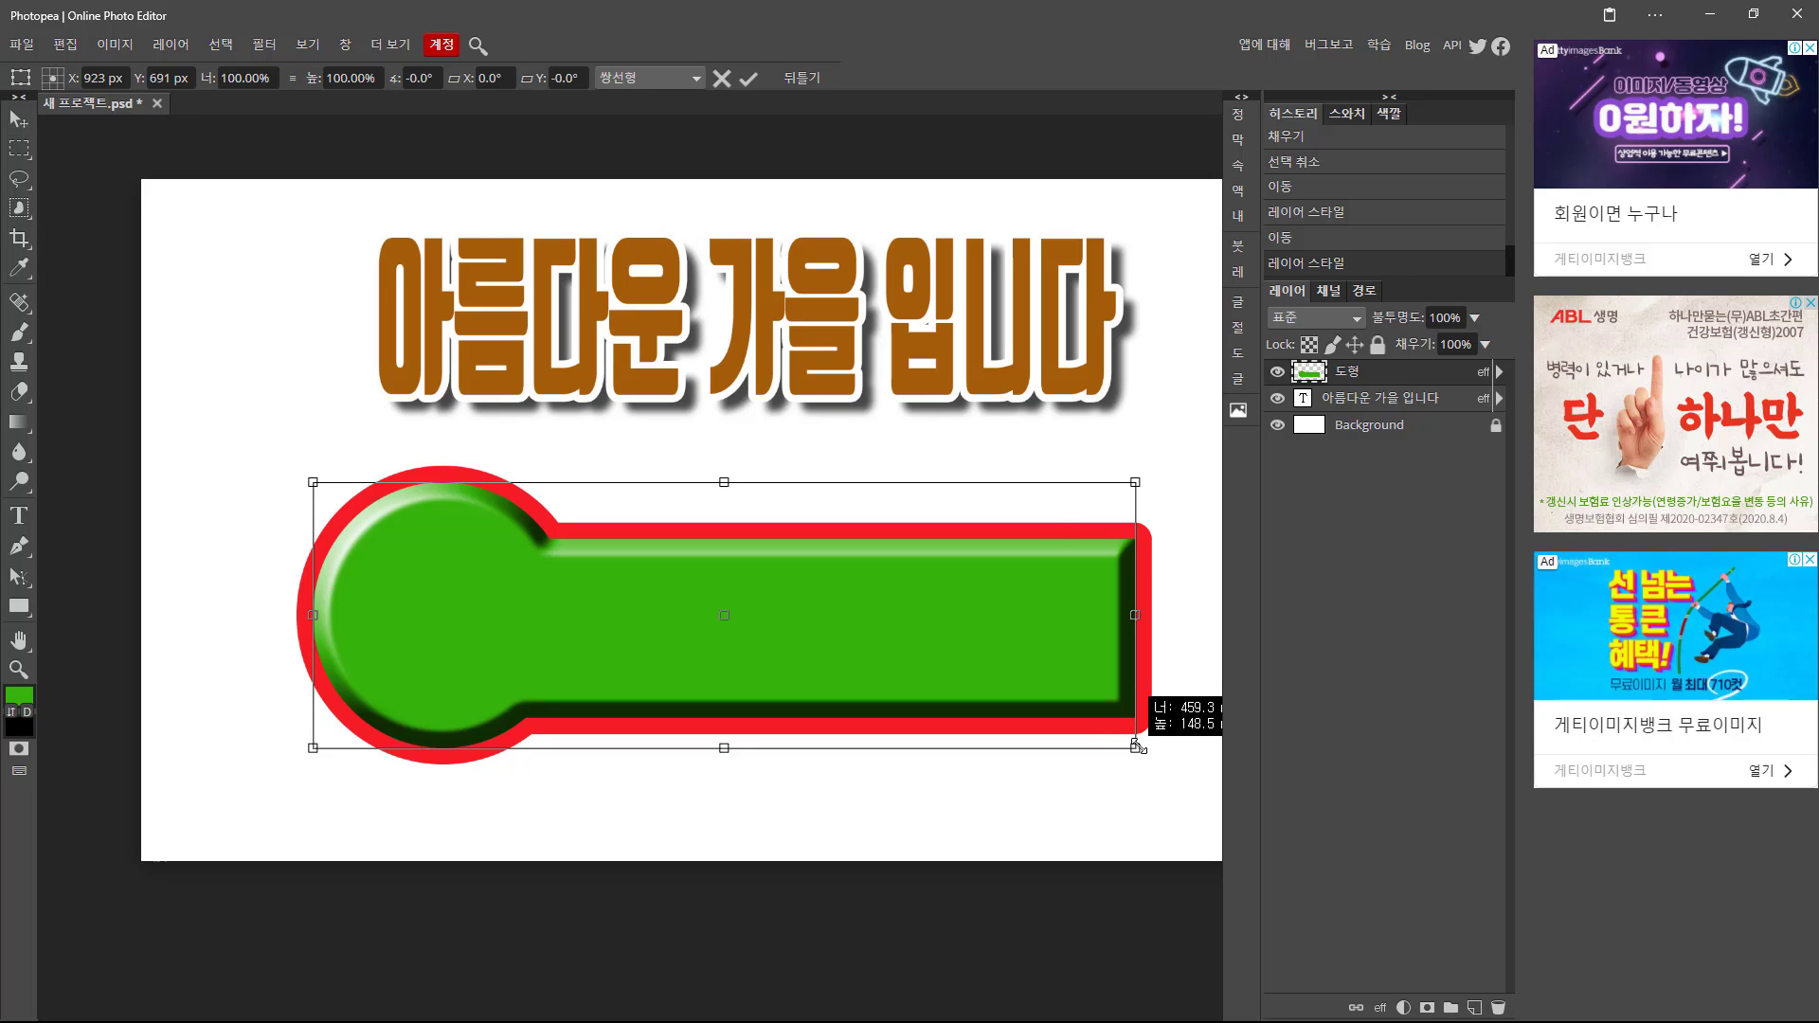
drag(990, 692, 701, 572)
key(Return)
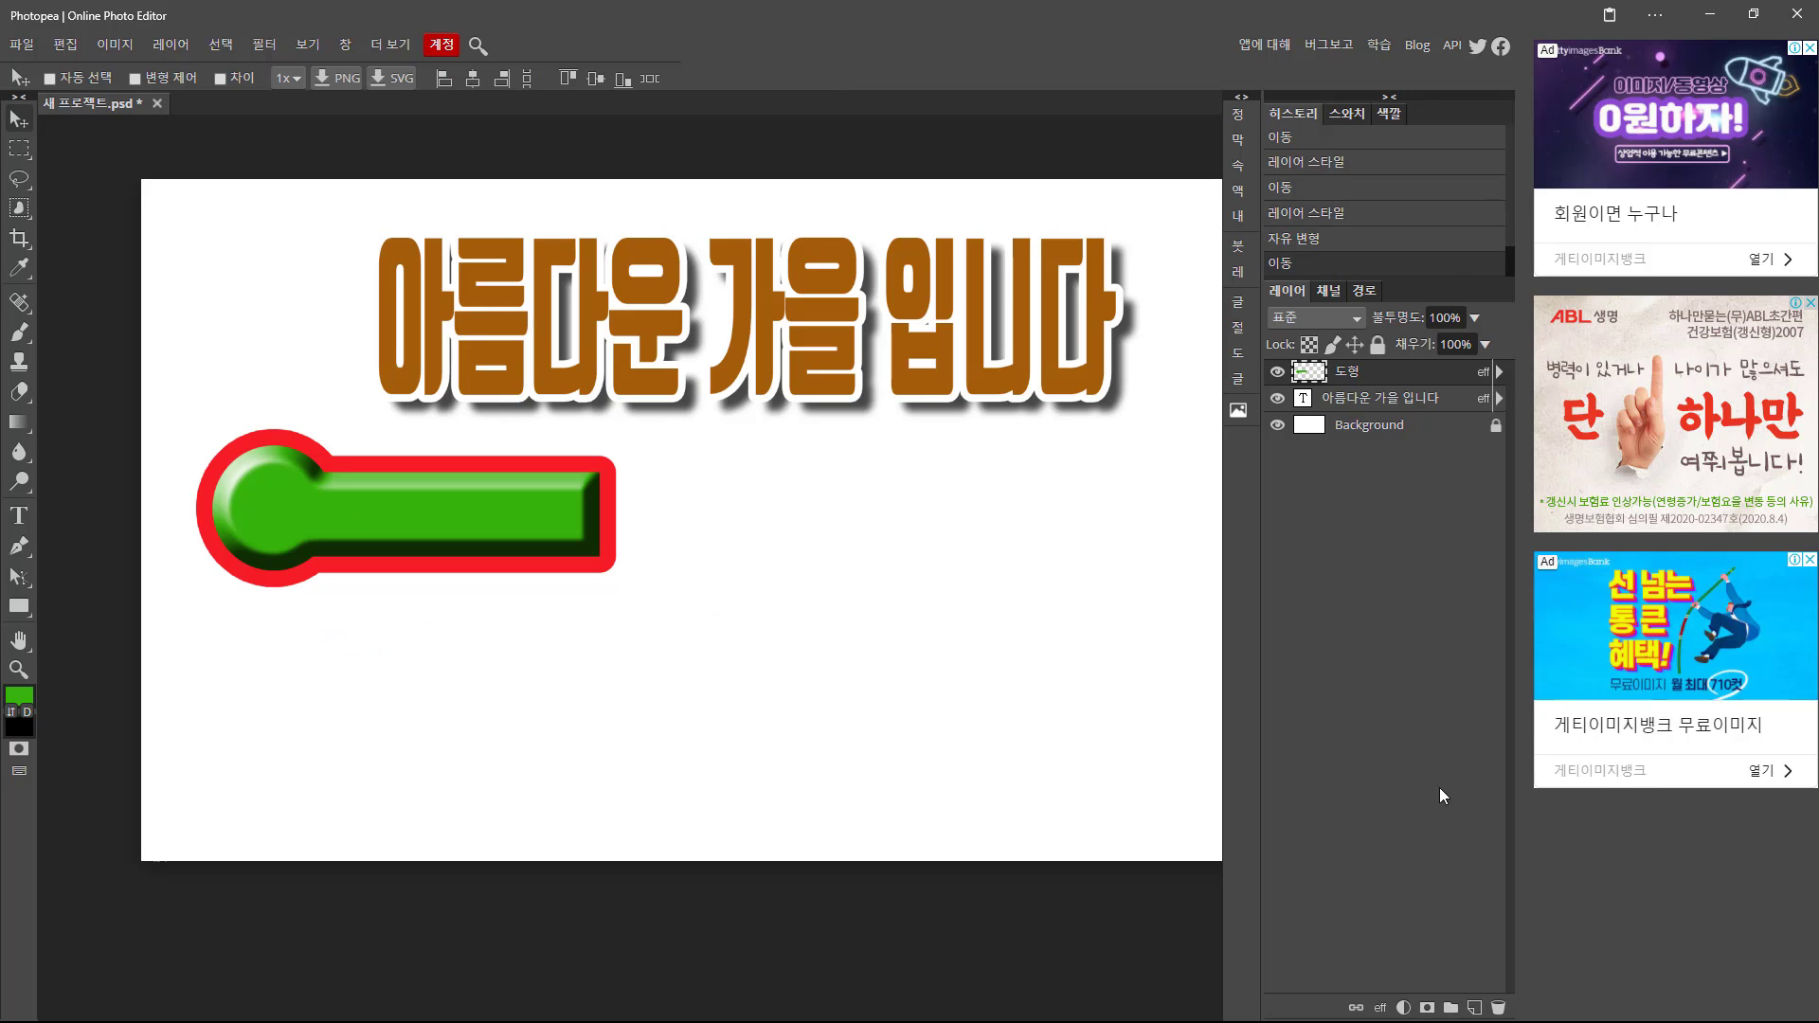
Add a new layer above the 도형 layer and load the green shape's pixels as a selection.
click(1474, 1007)
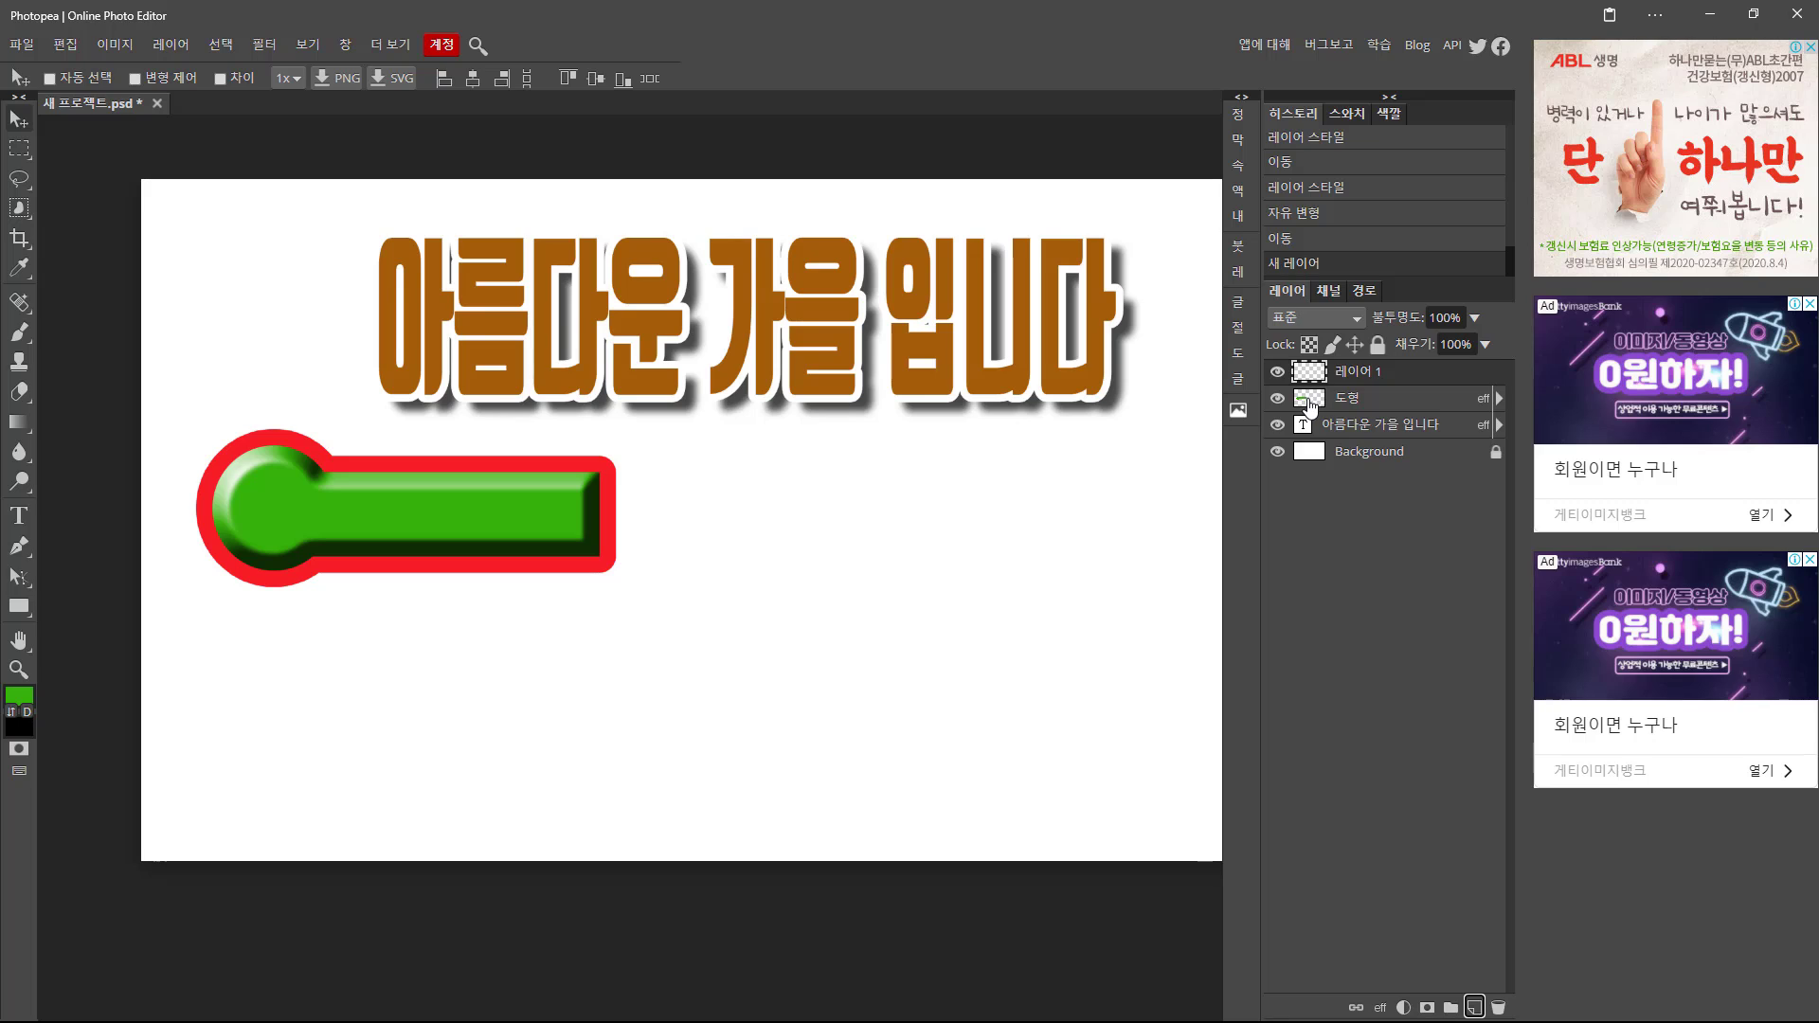
key(ctrl)
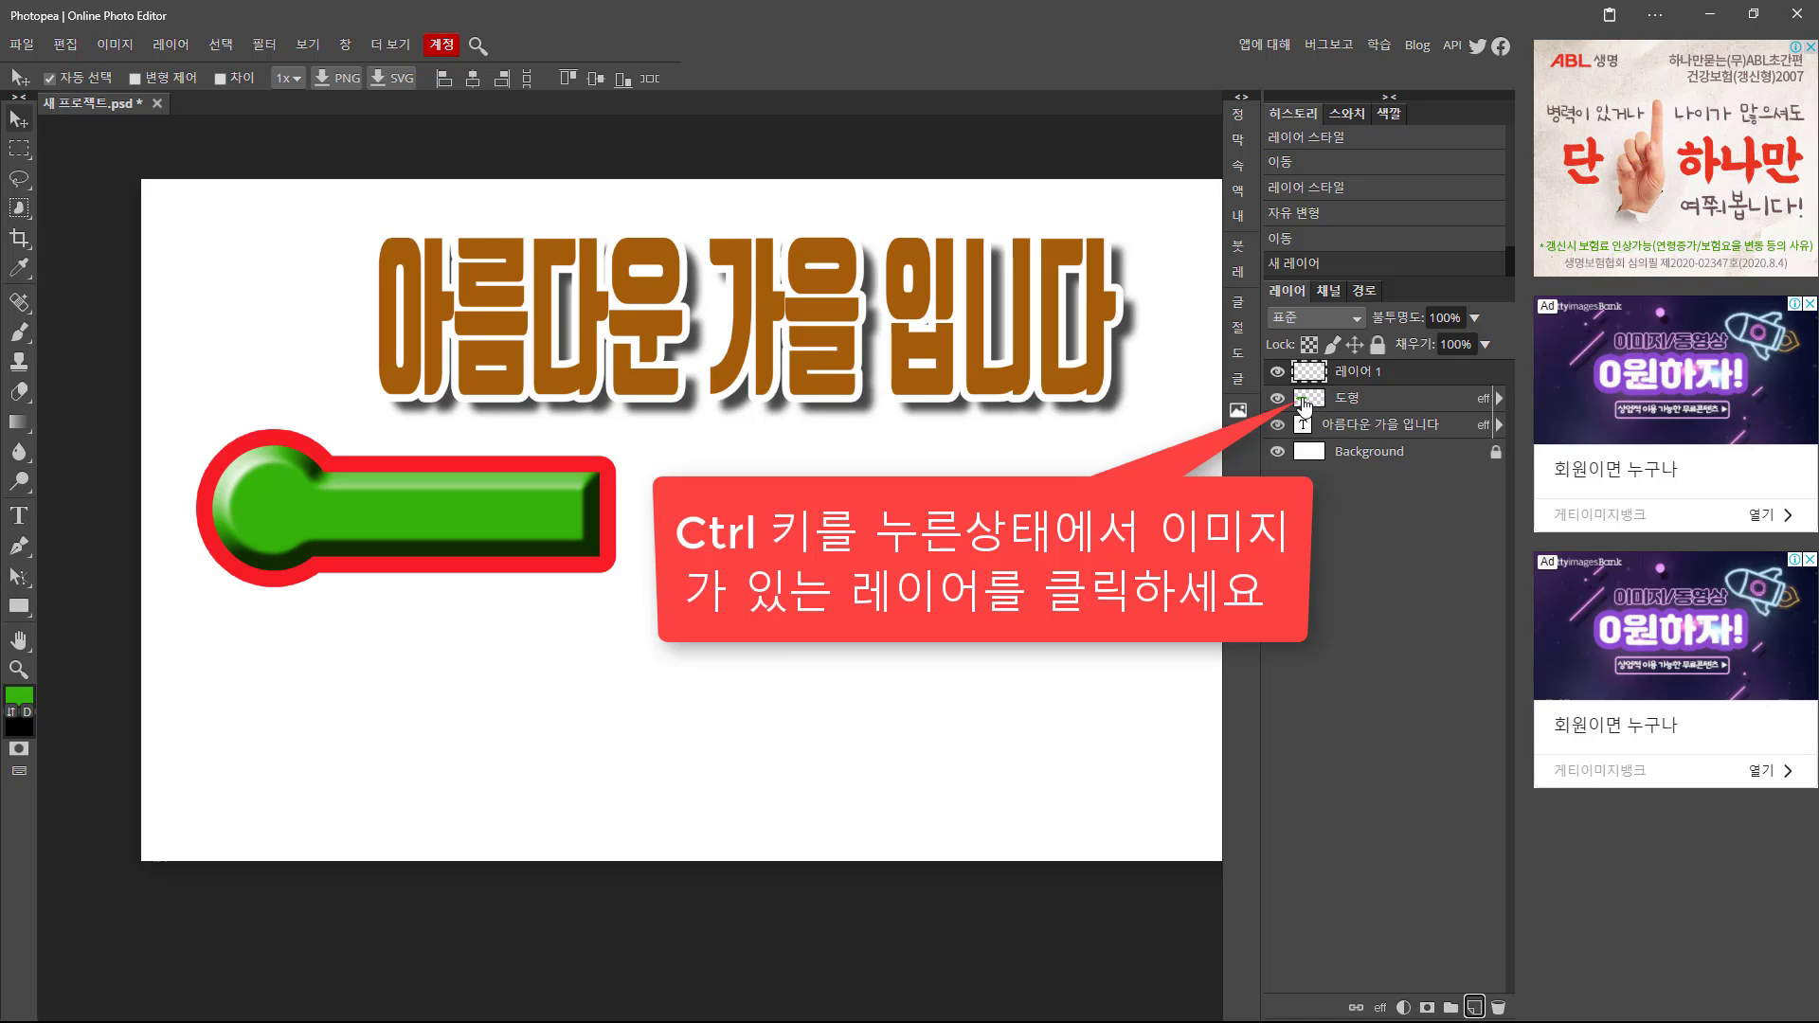
ctrl+click(1304, 406)
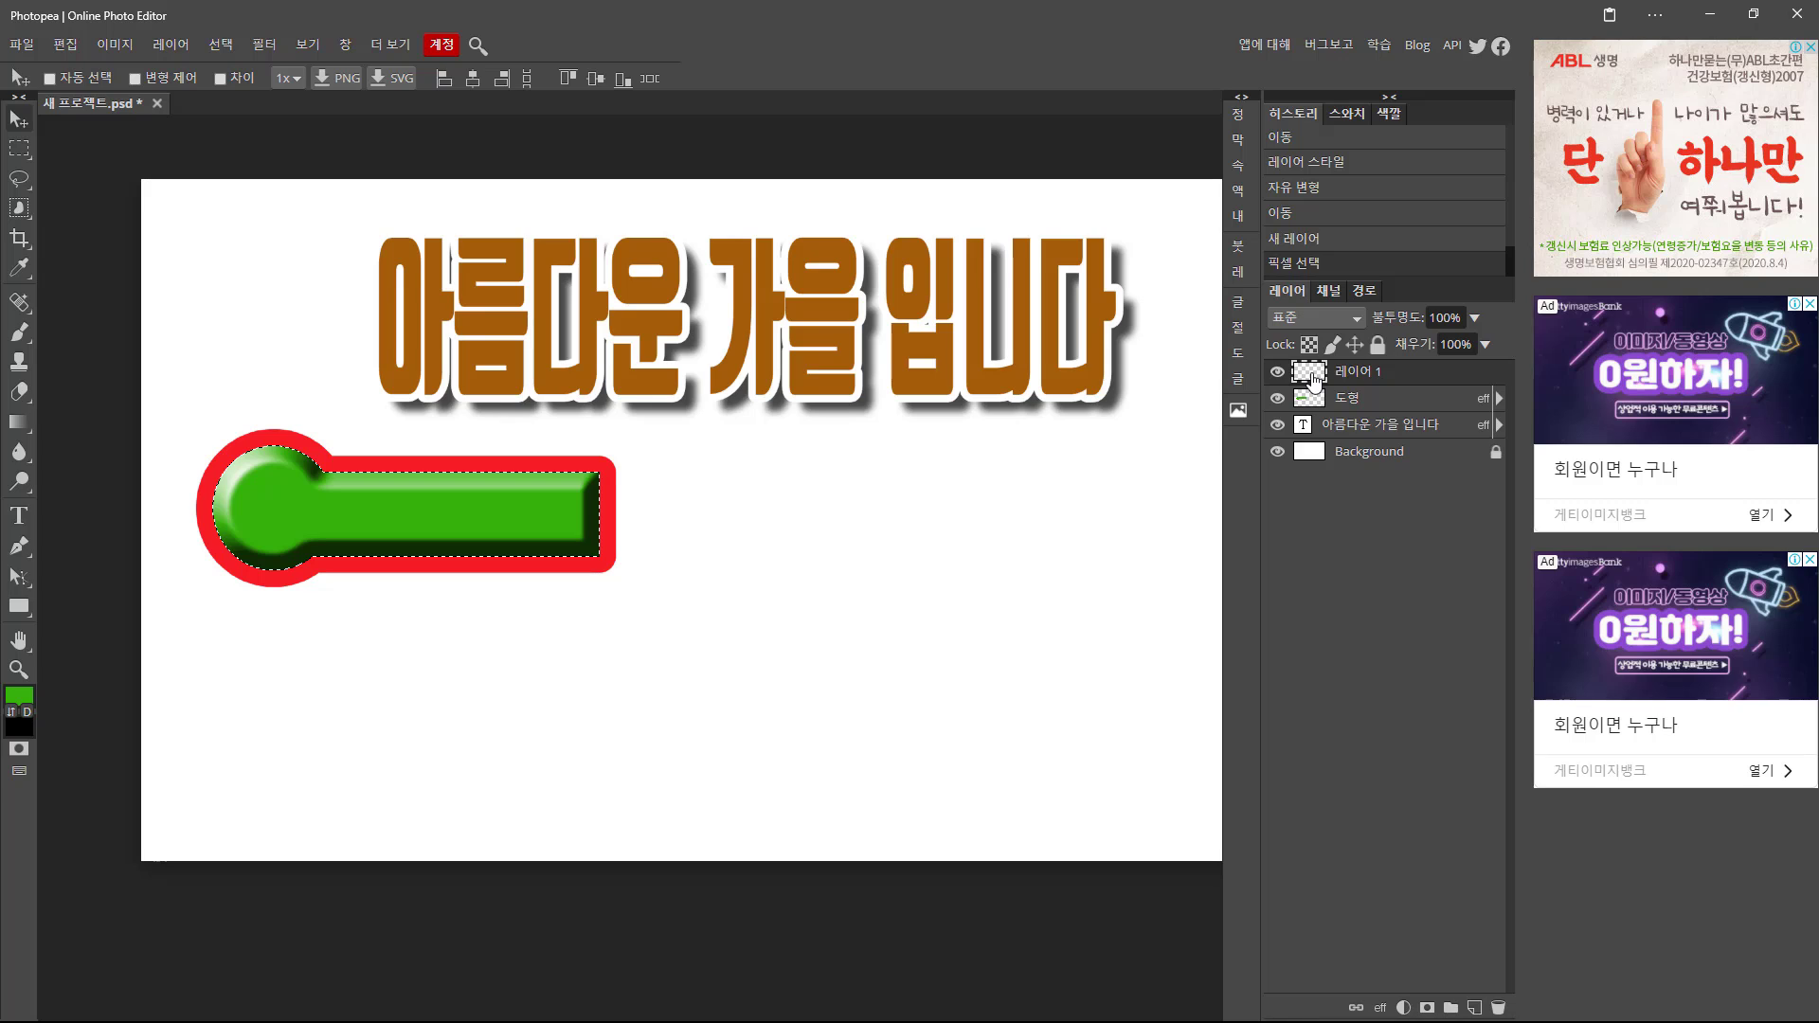
Fill the selection with golden yellow on the new layer, deselect, and move the yellow shape directly below the green one.
click(18, 699)
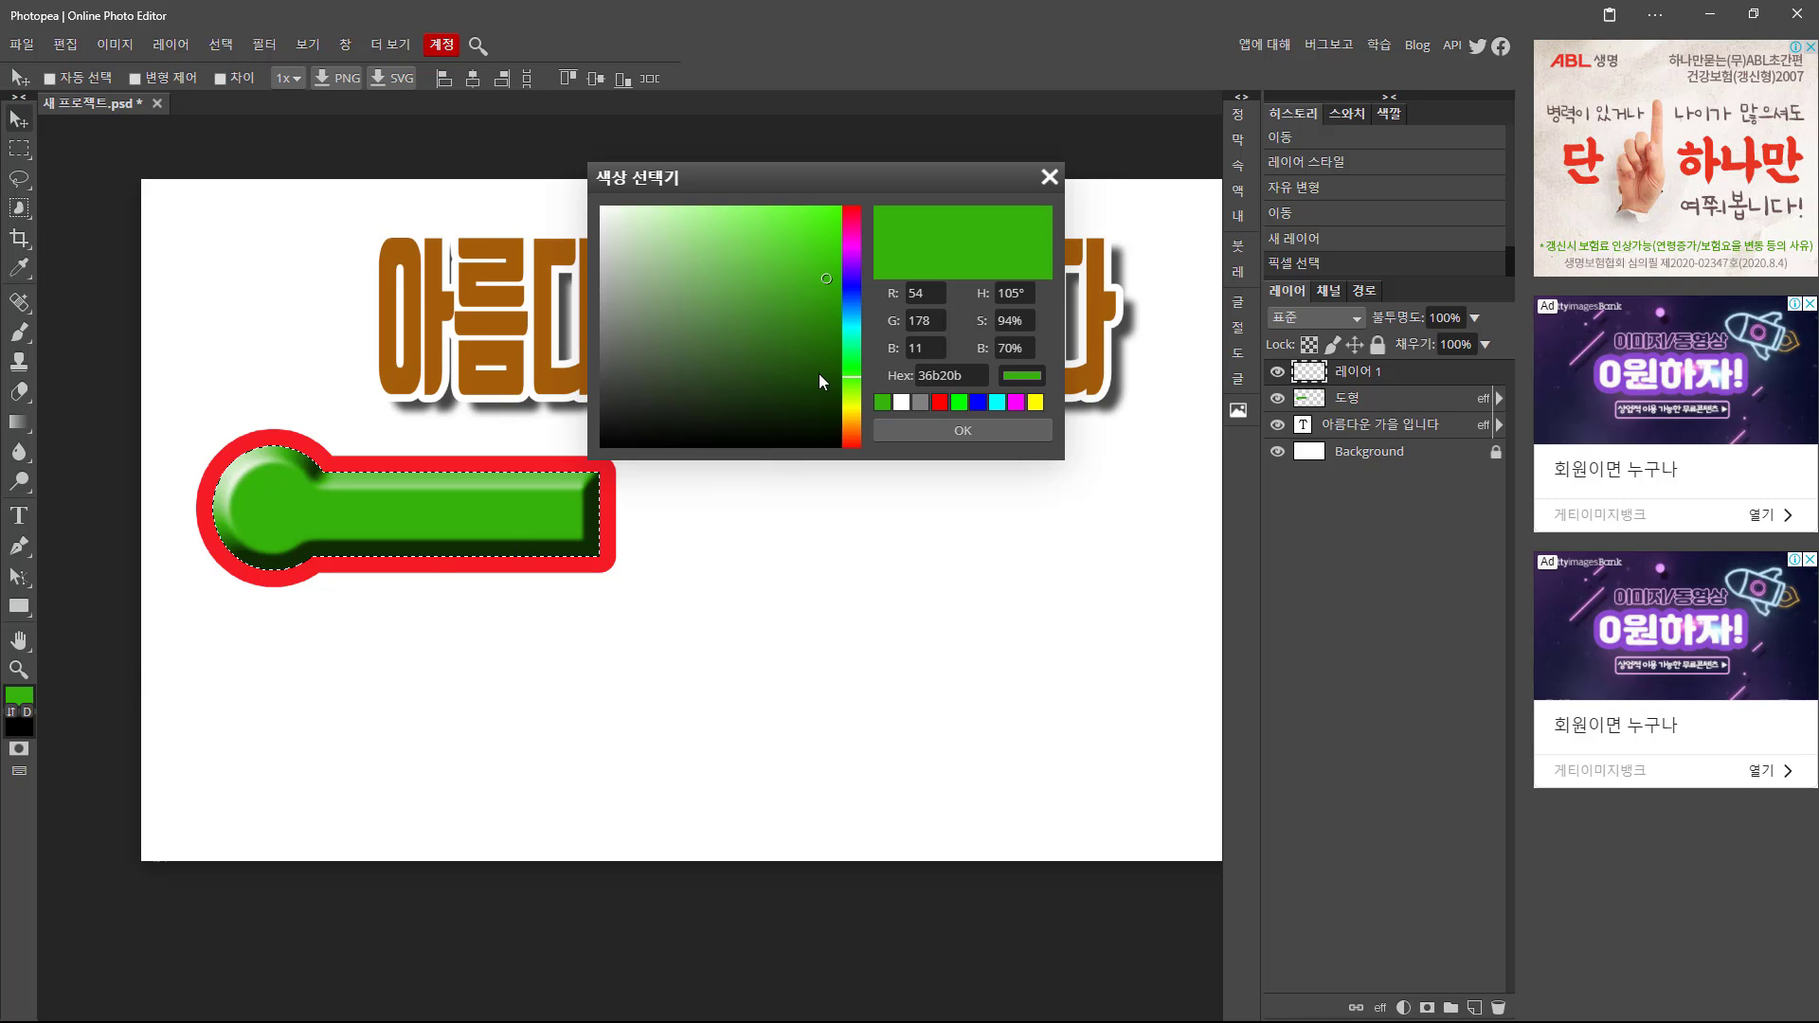
click(853, 352)
drag(855, 362, 855, 413)
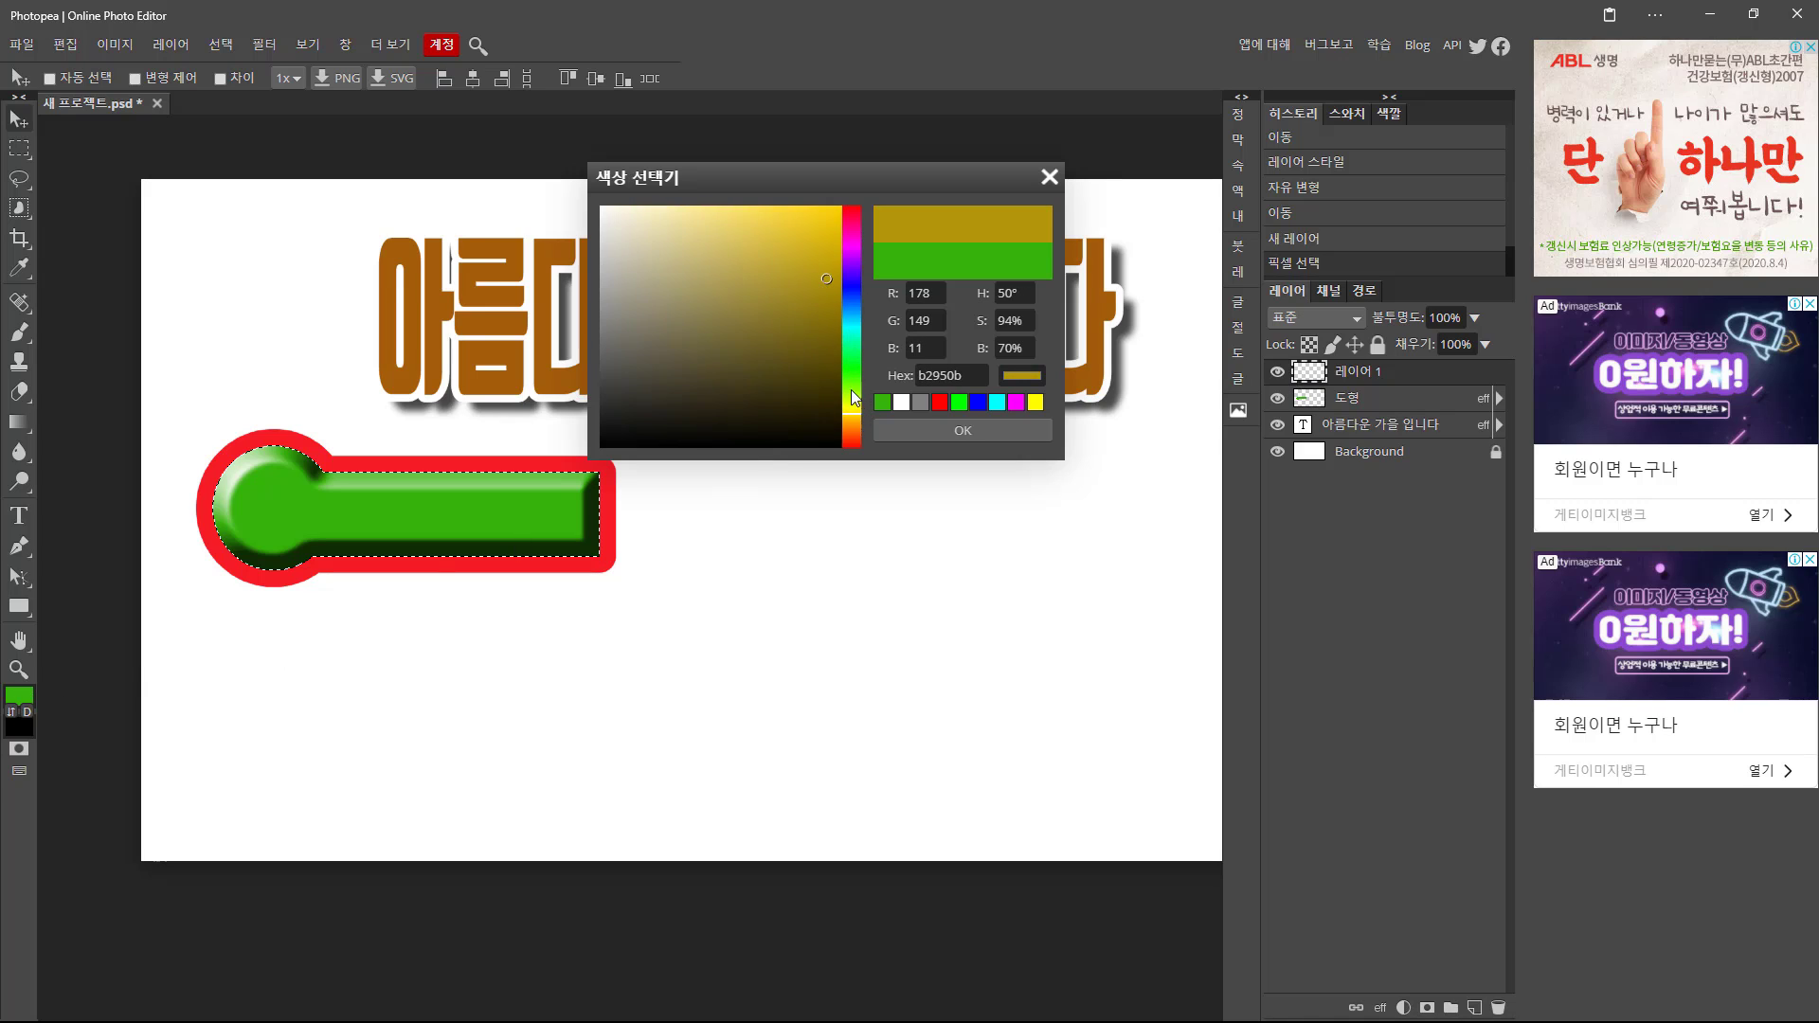
click(826, 232)
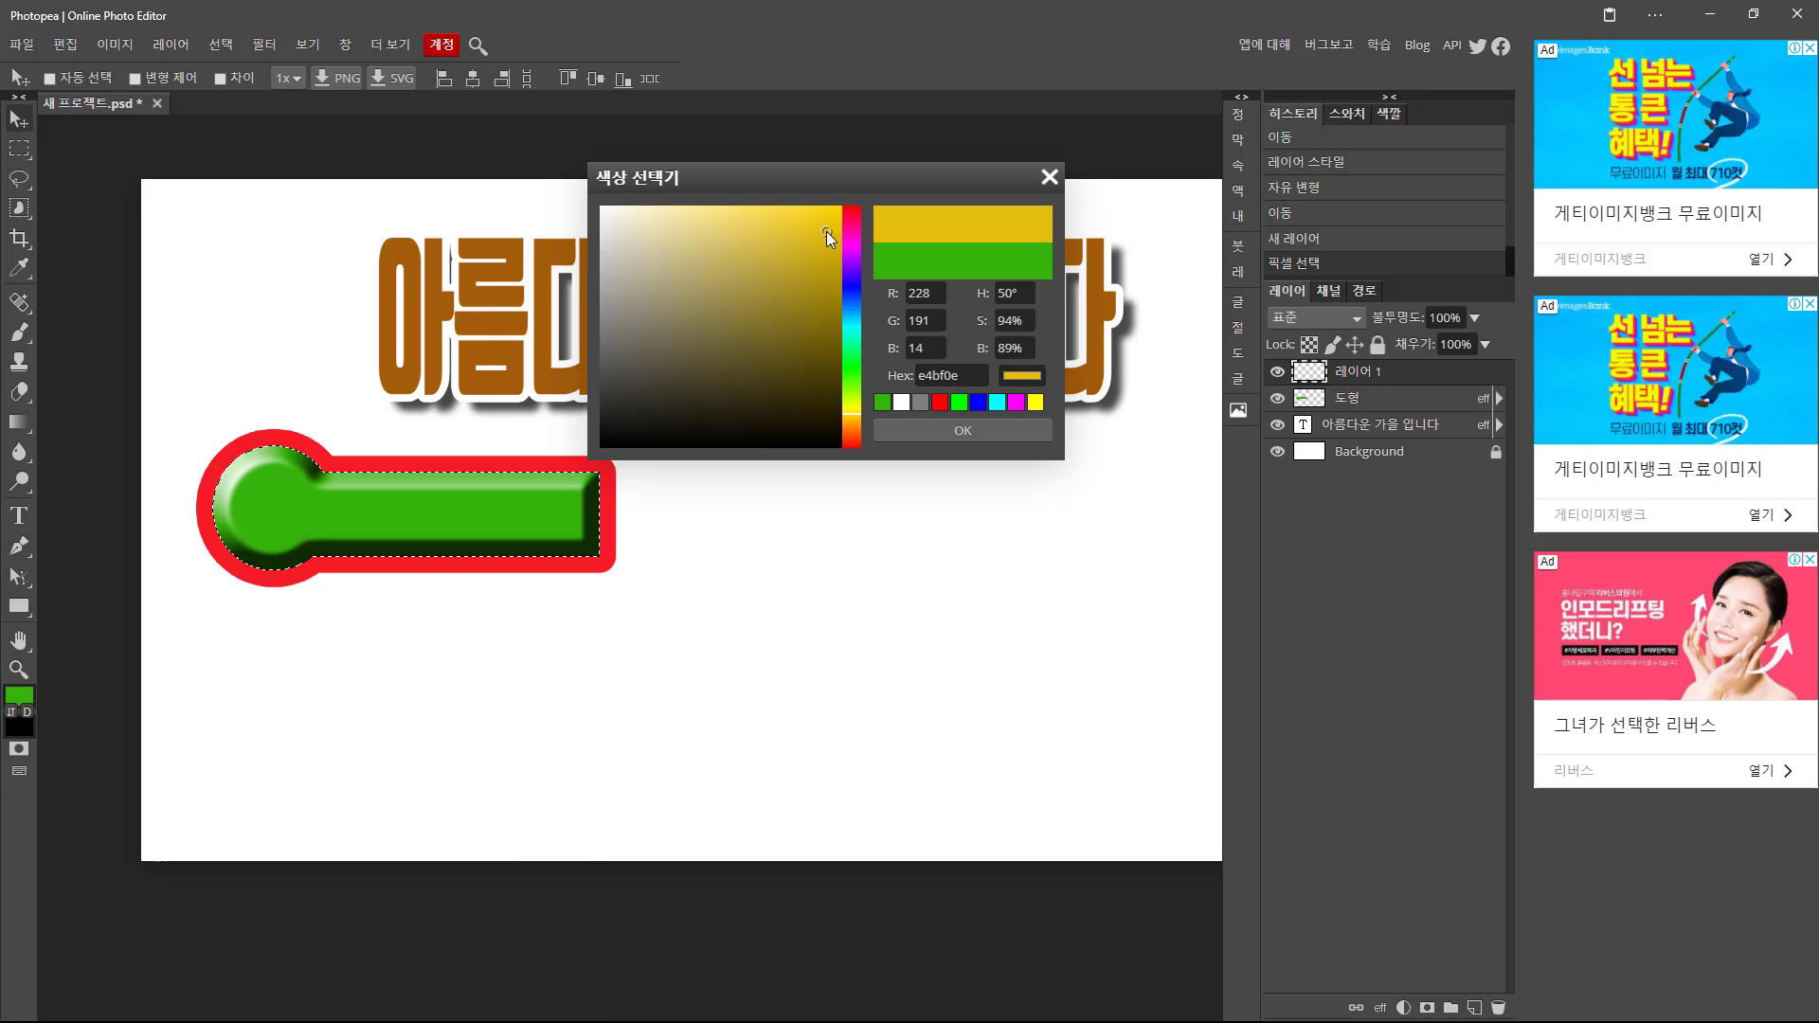
click(934, 432)
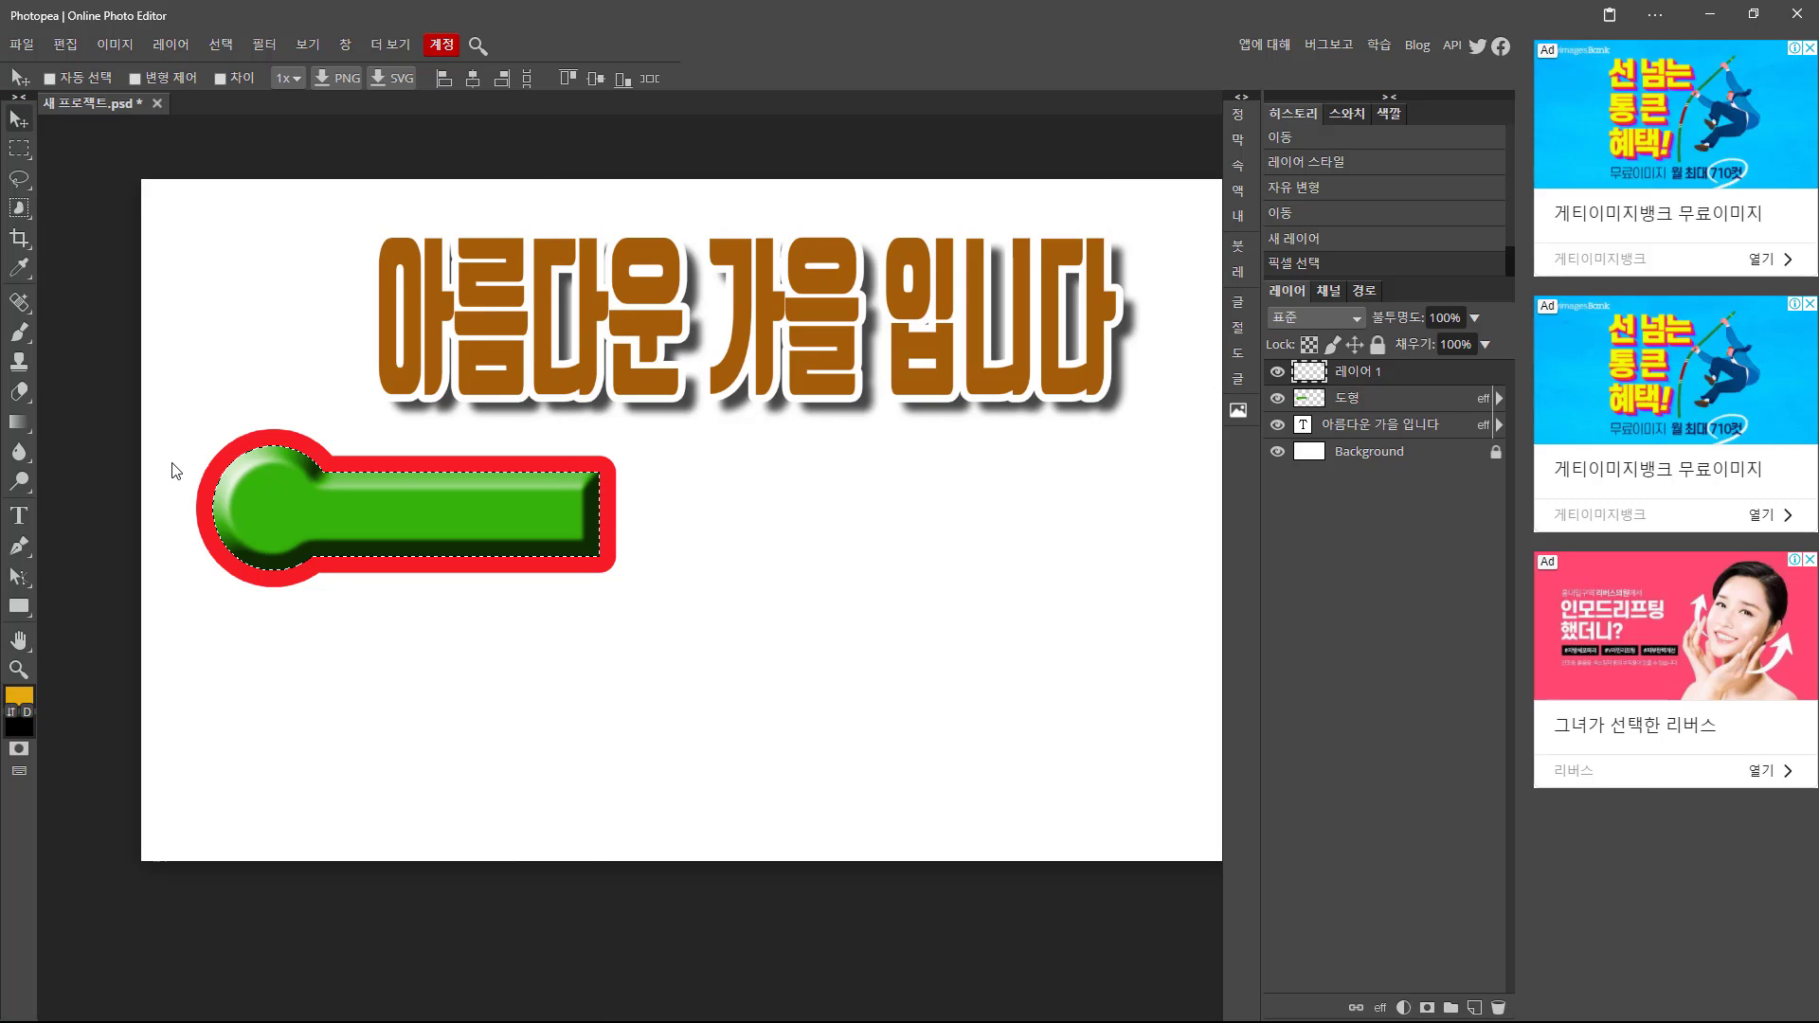
key(alt+BackSpace)
key(ctrl+d)
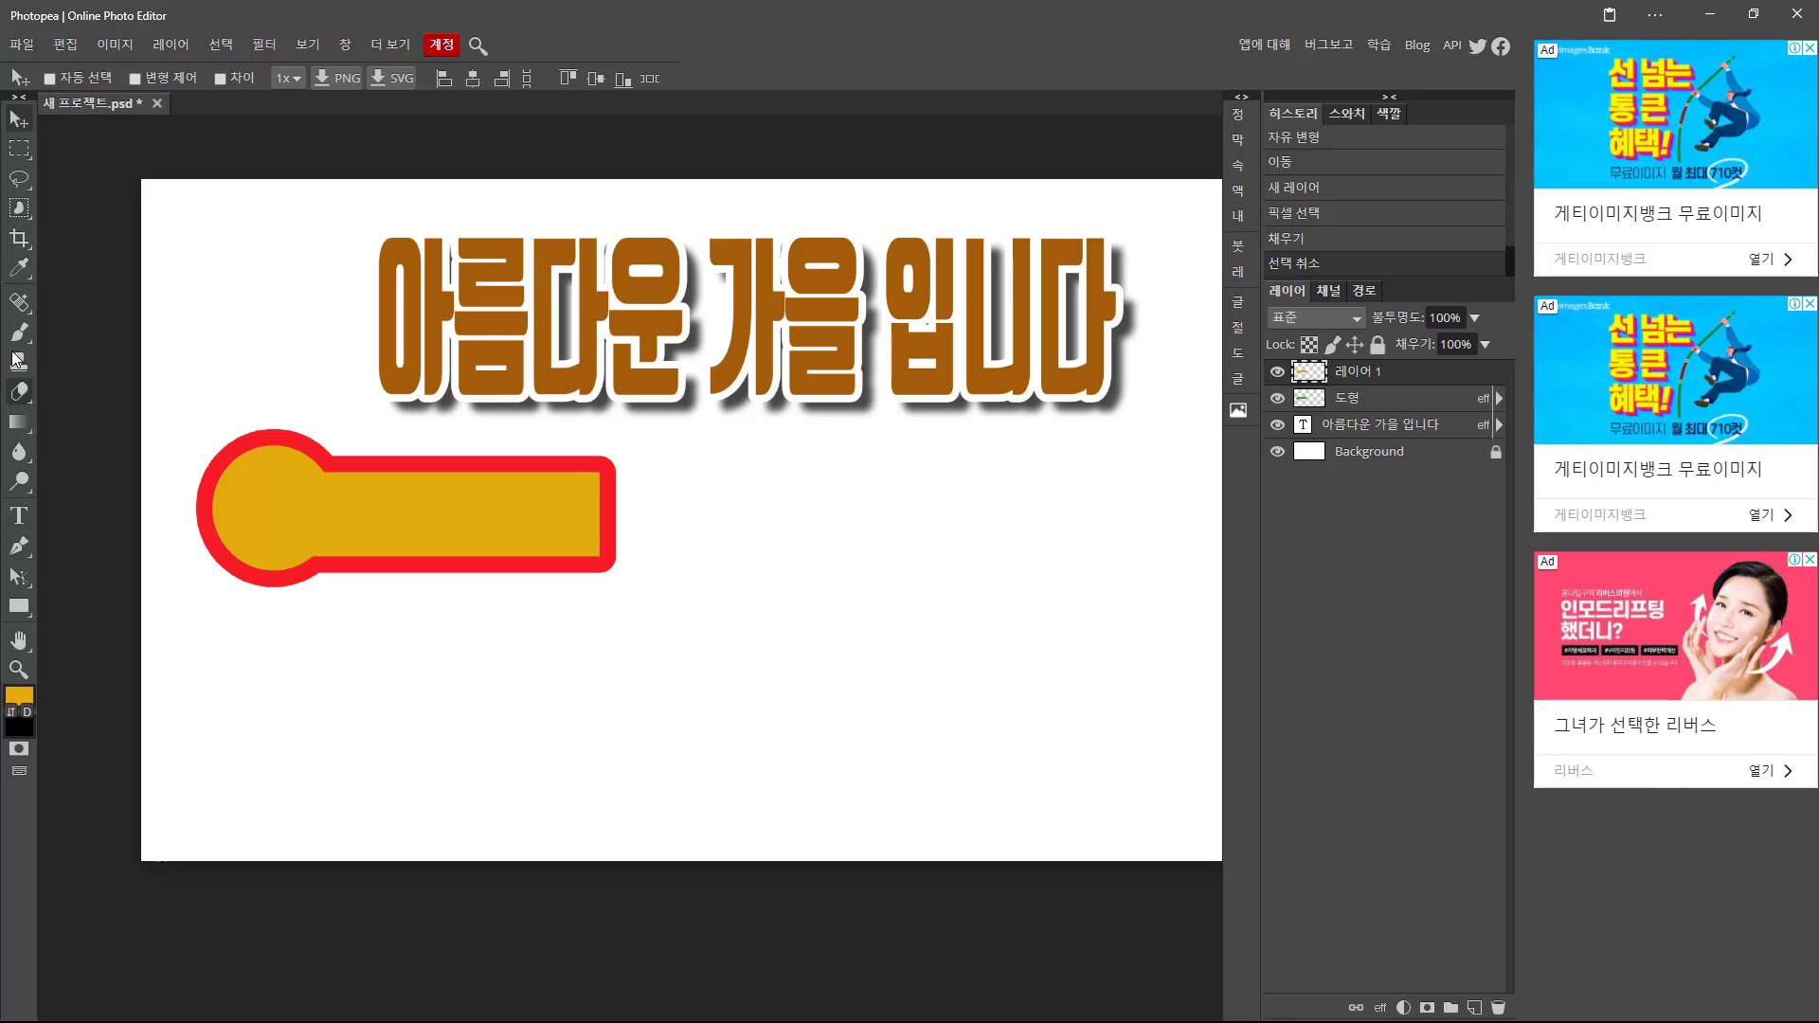
click(18, 119)
drag(378, 518, 372, 696)
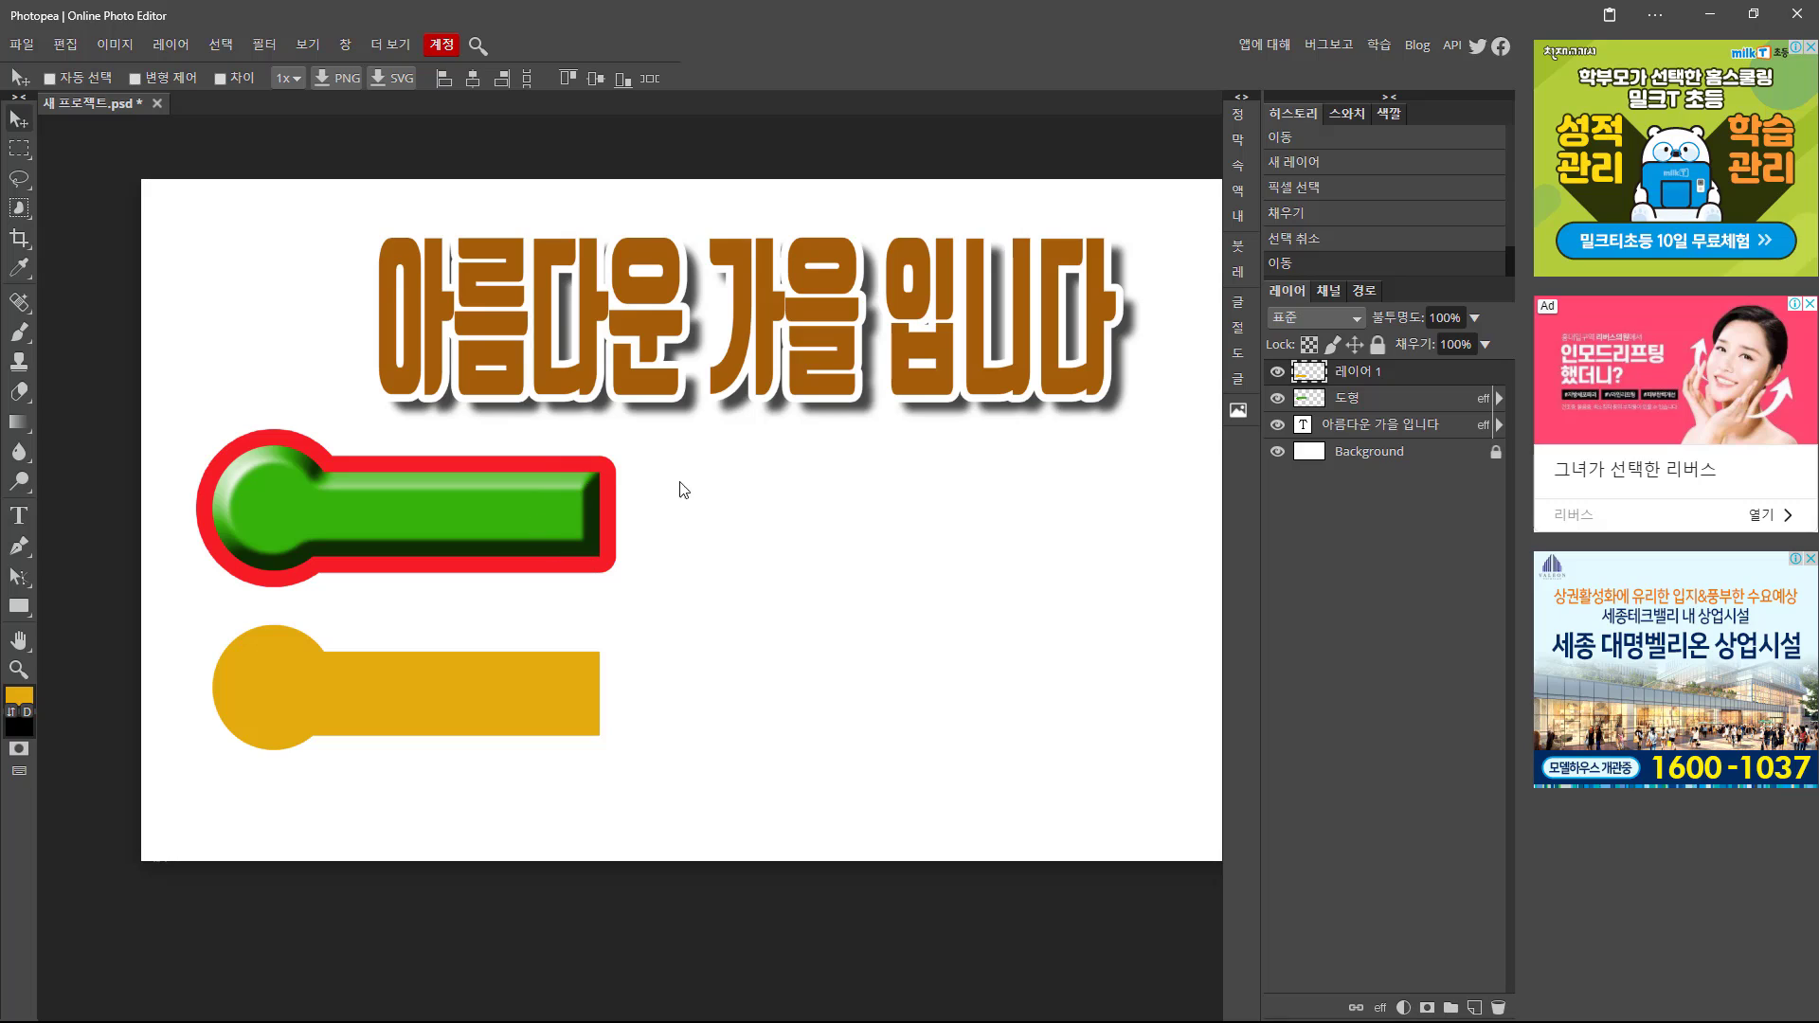
Toggle the visibility of the 도형 layer and the 레이어 1 layer to check which shape each one holds.
click(1276, 399)
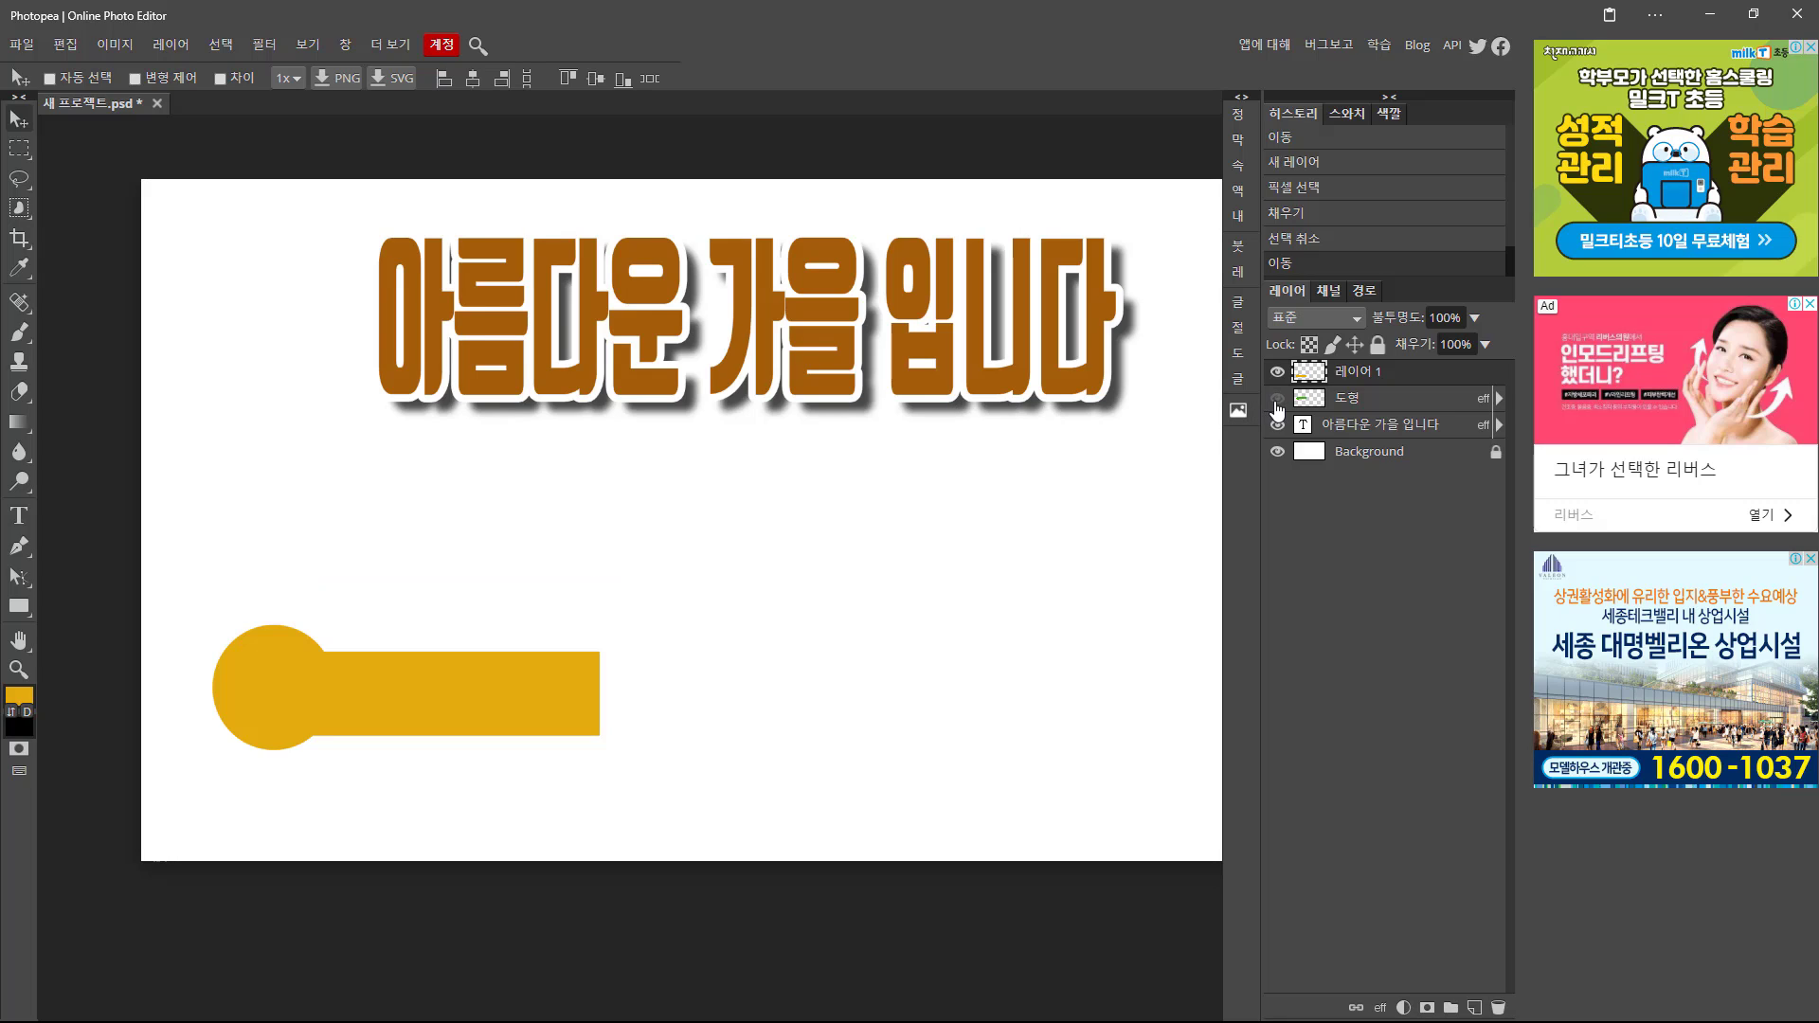
click(1276, 399)
click(1276, 398)
click(1276, 399)
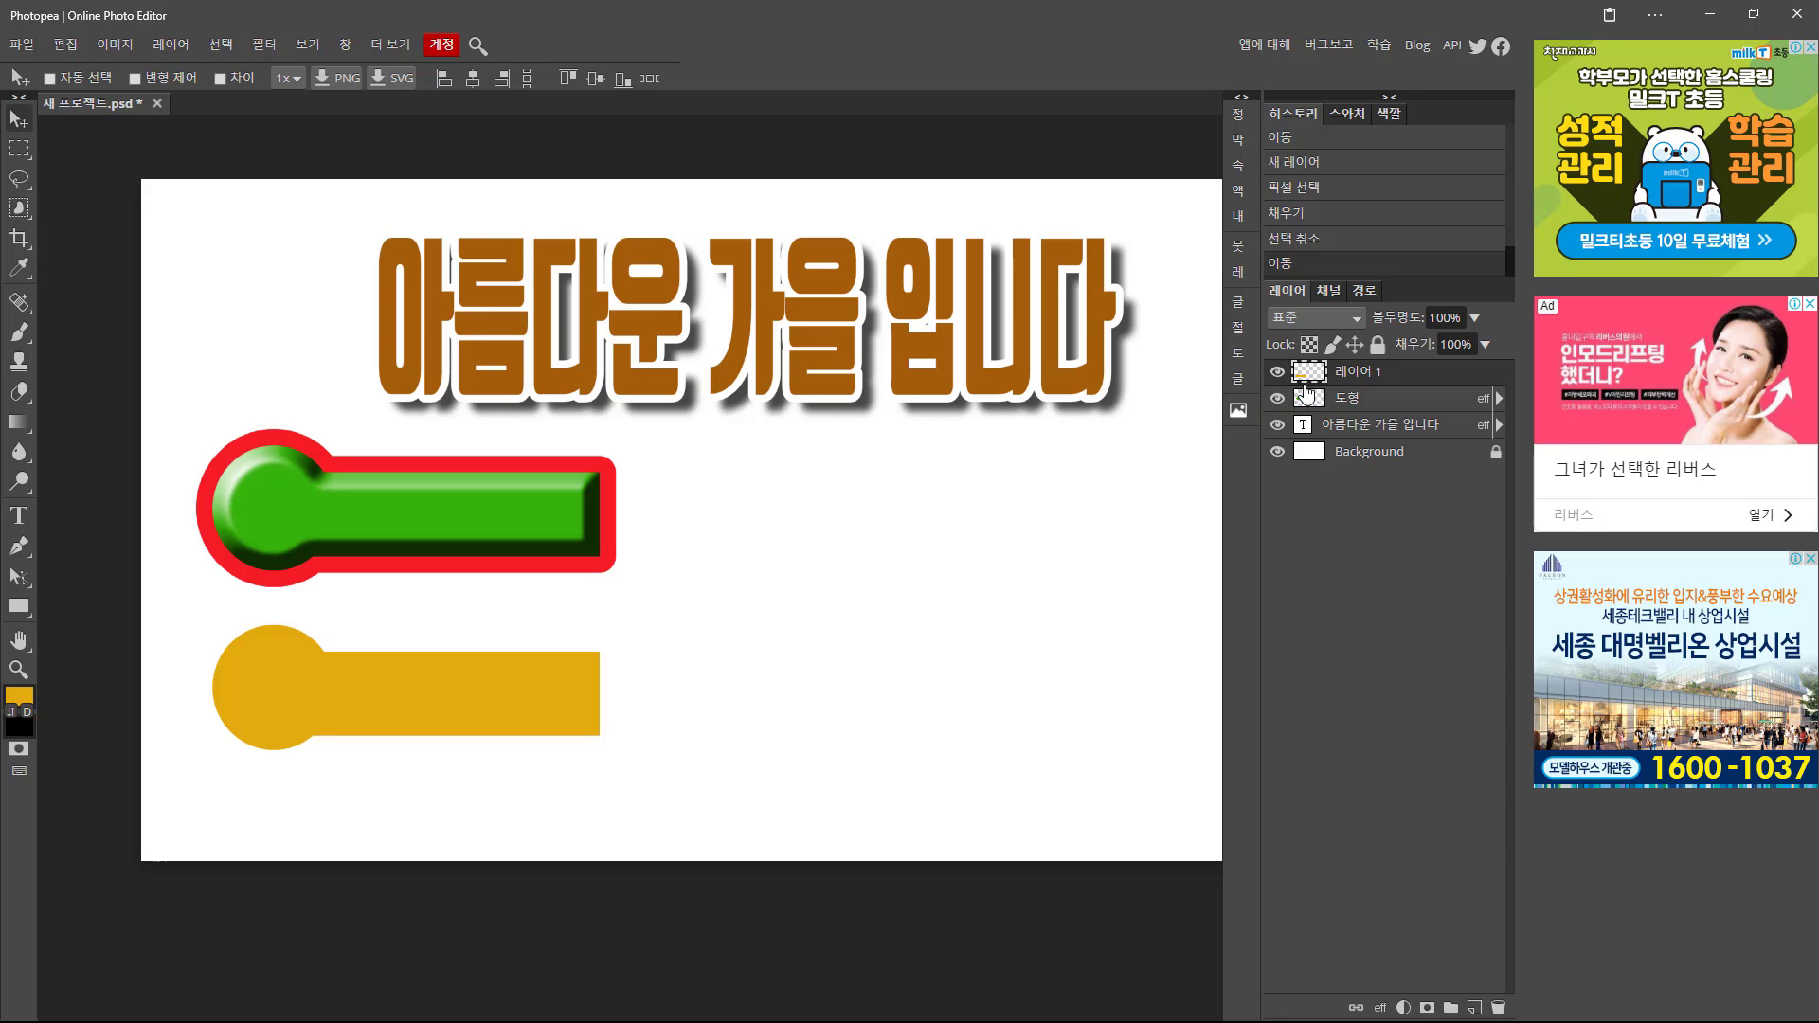
click(1277, 373)
click(1277, 373)
click(1278, 375)
click(1278, 375)
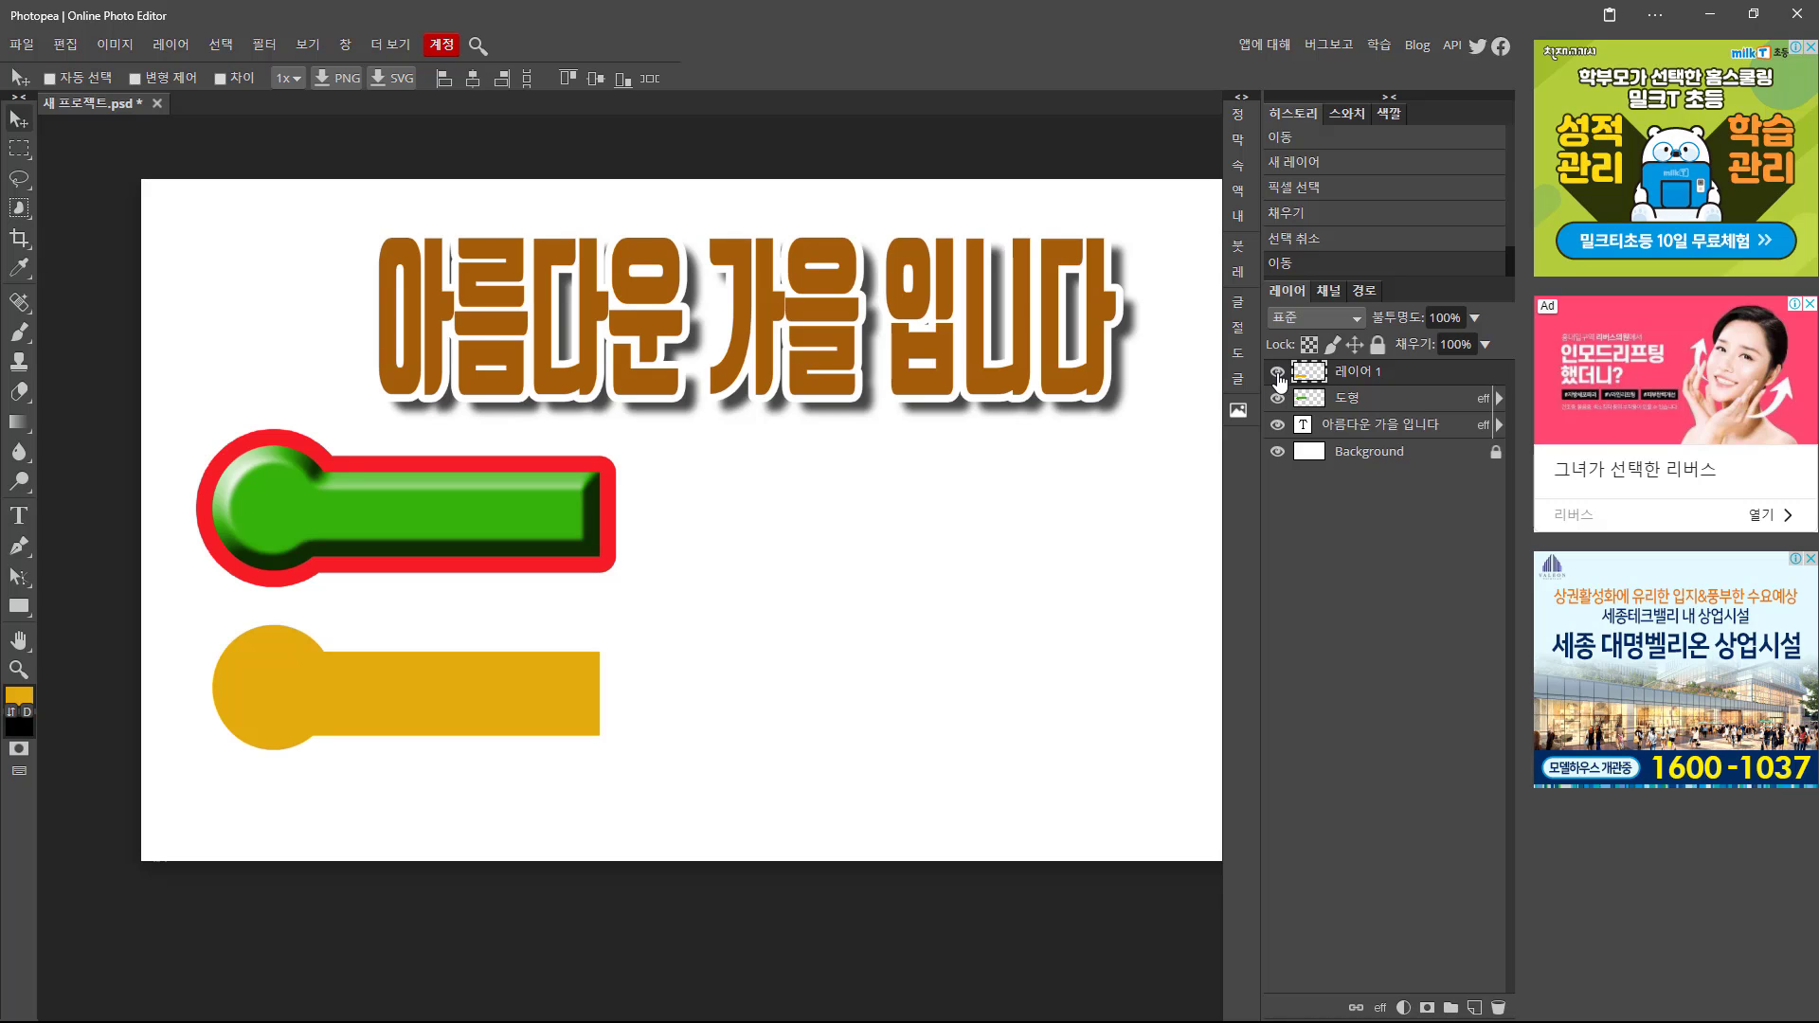
Copy the layer style of the 도형 layer and paste it onto the yellow shape's layer, 레이어 1.
click(1387, 406)
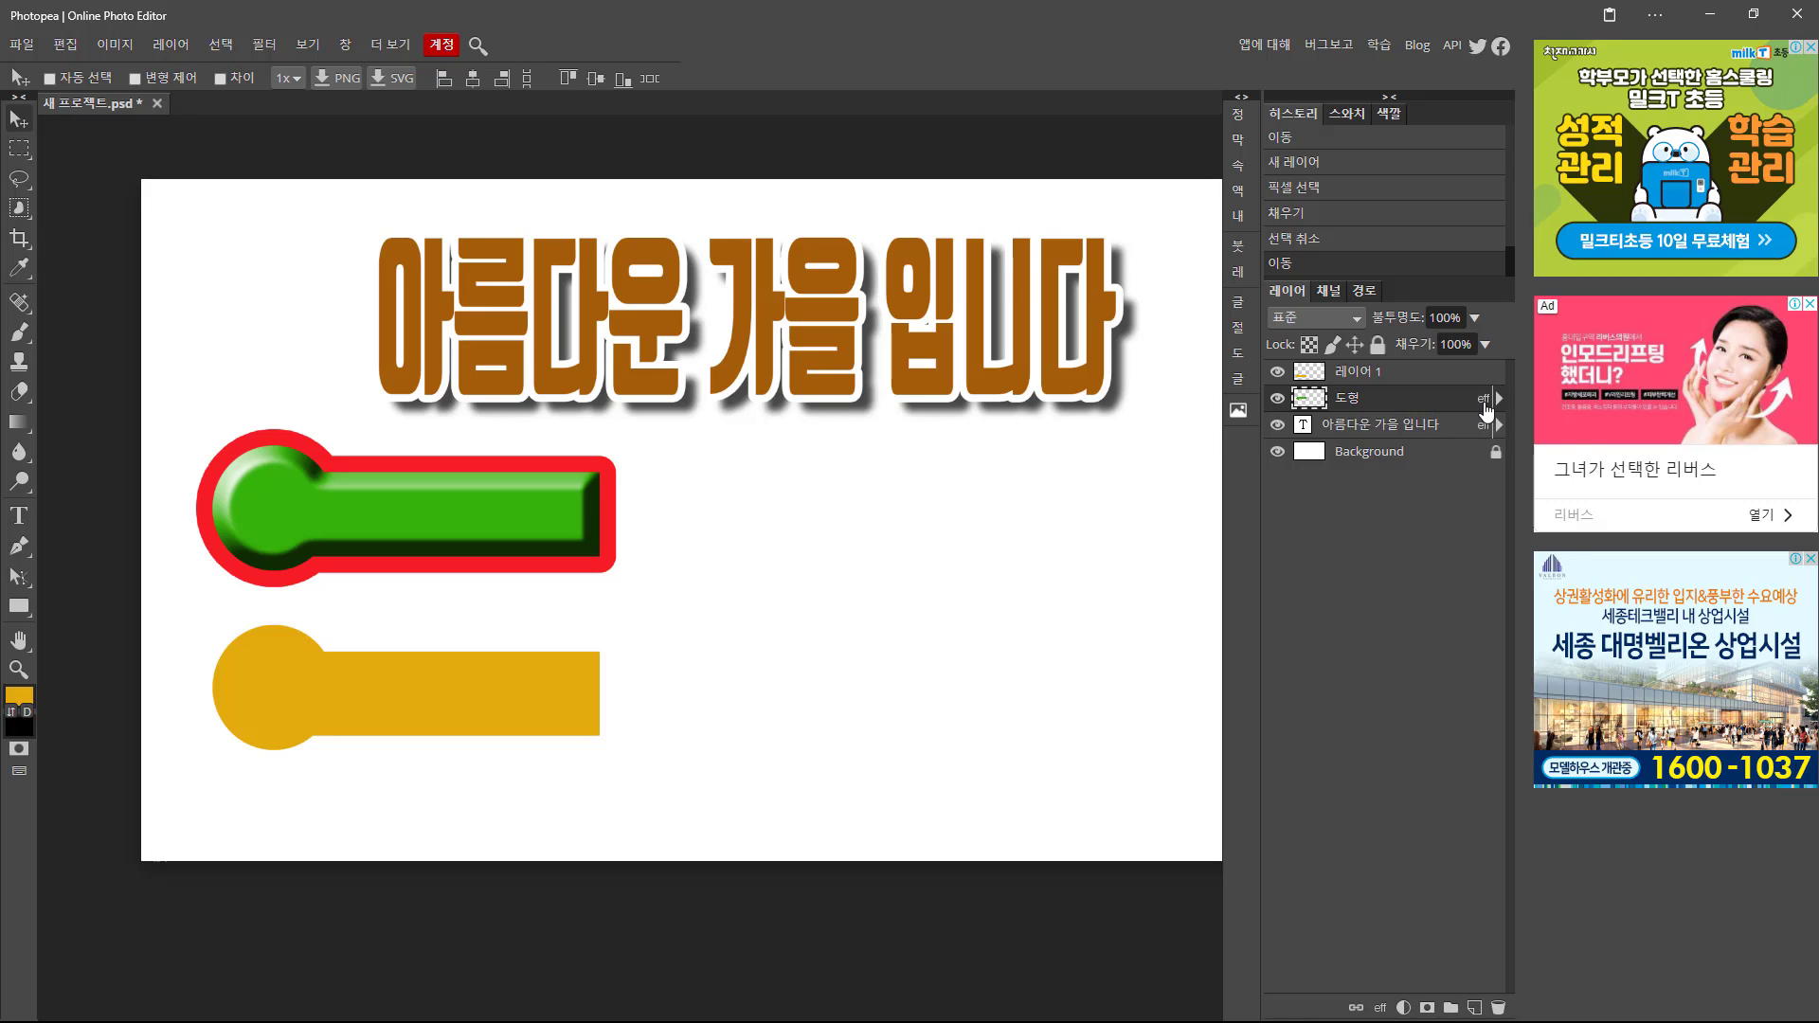
right_click(1432, 398)
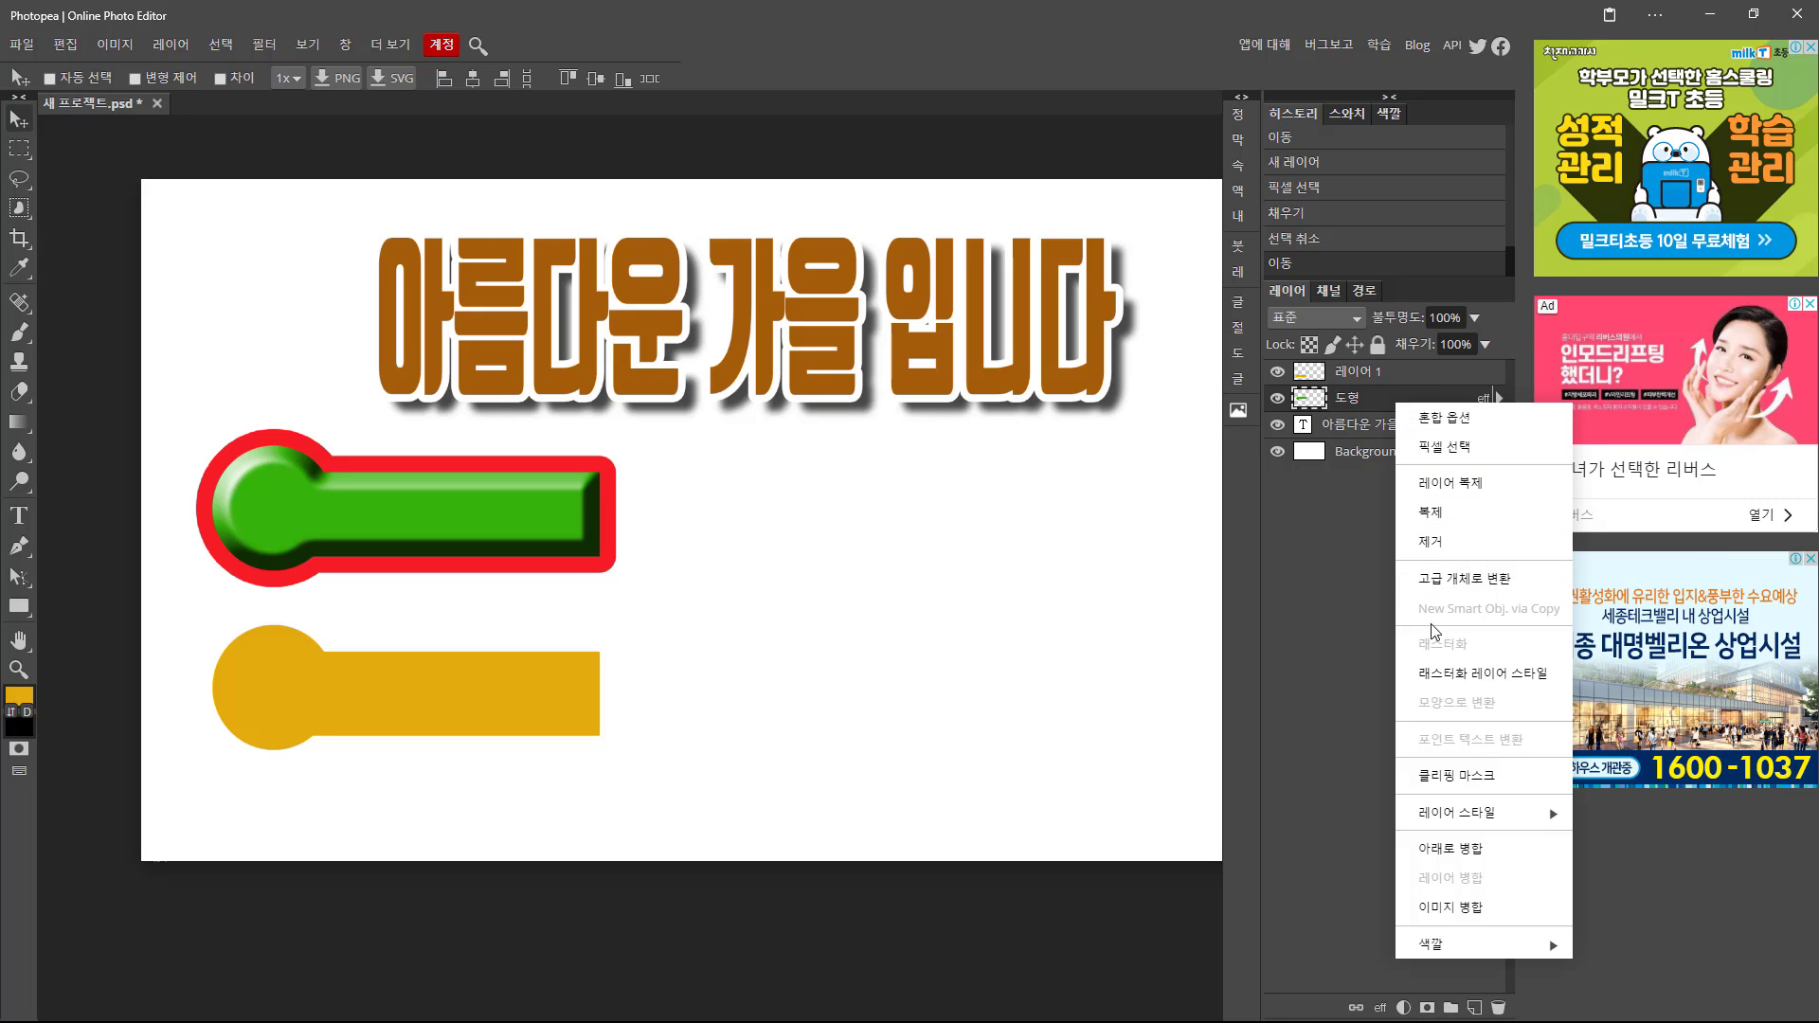
mouse_move(1463, 819)
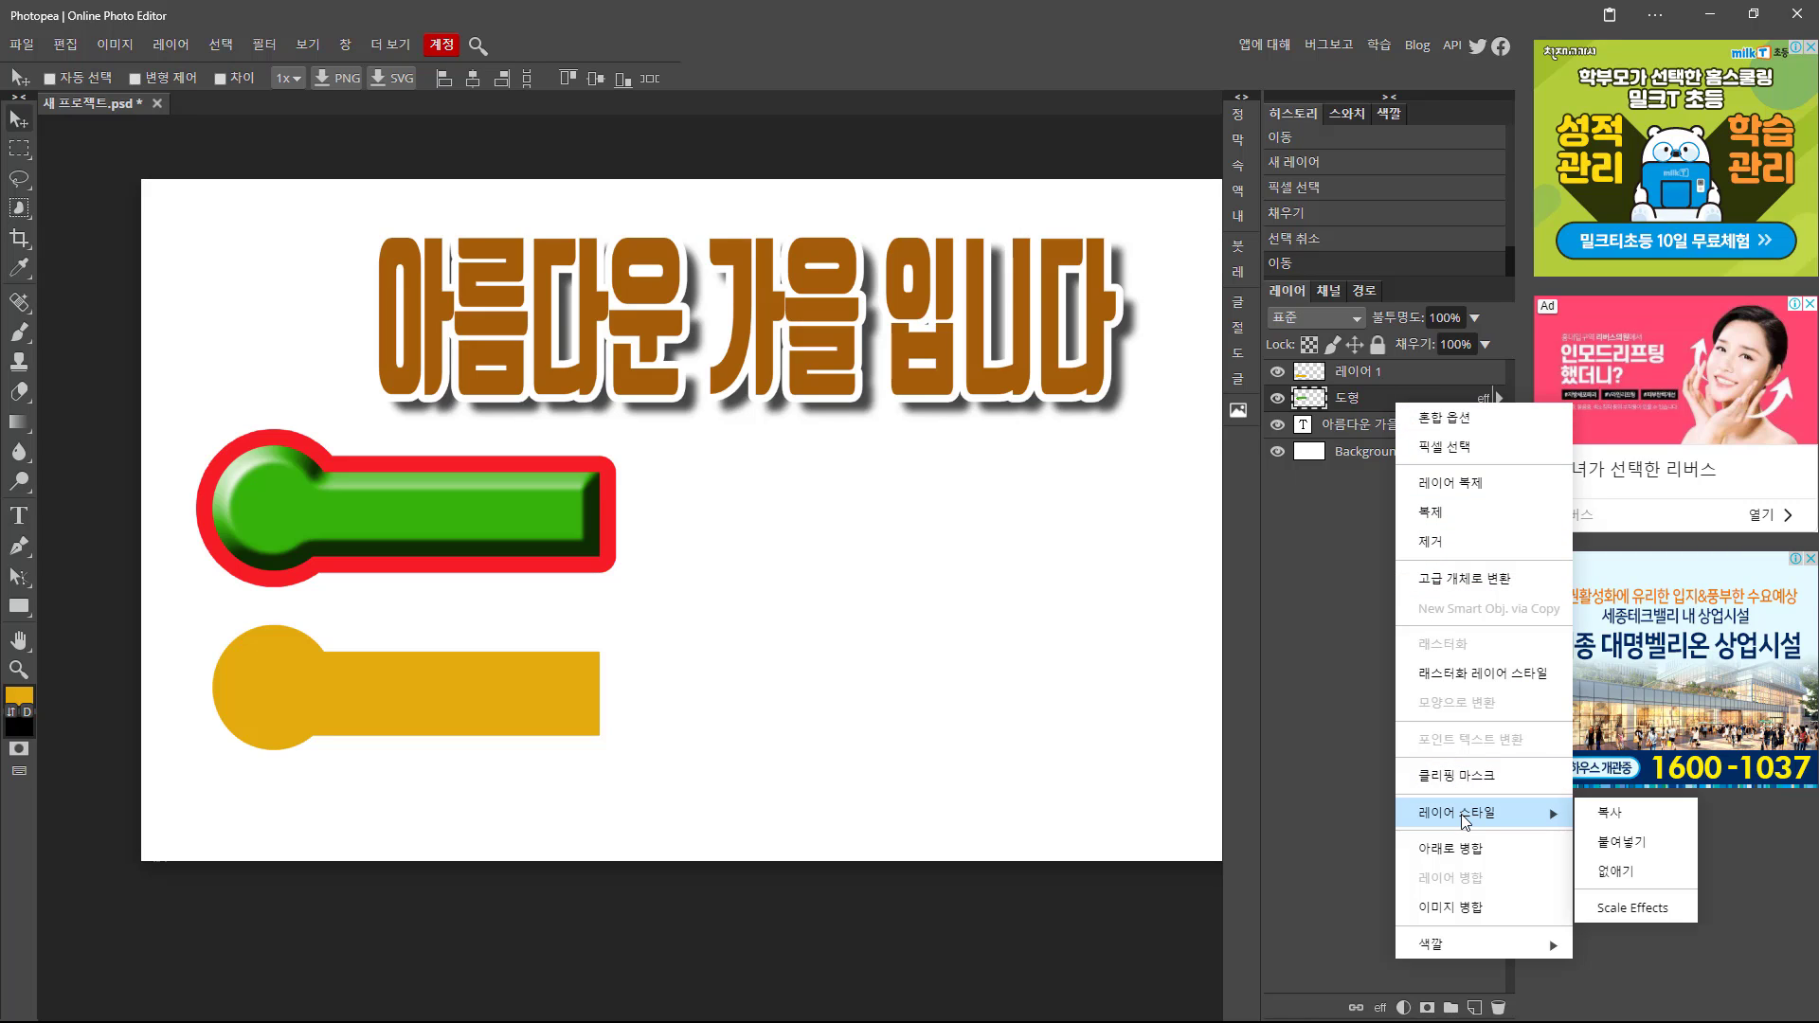
click(1611, 812)
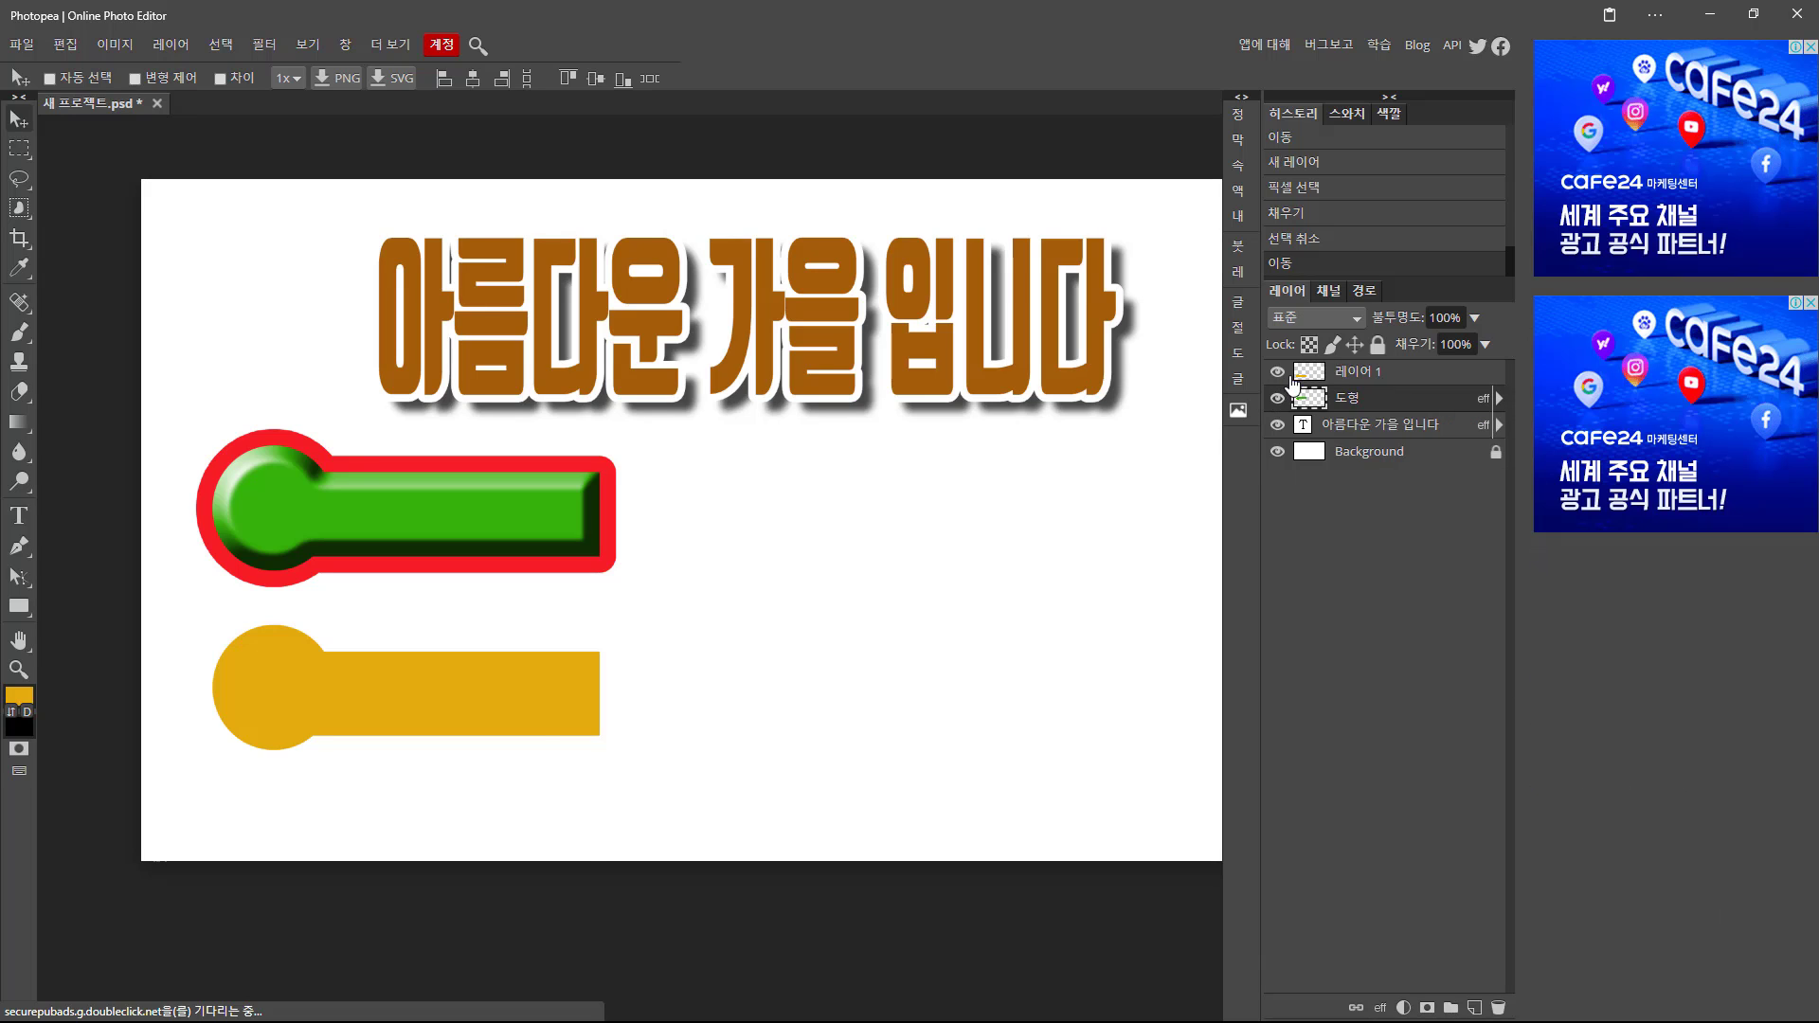
click(1361, 375)
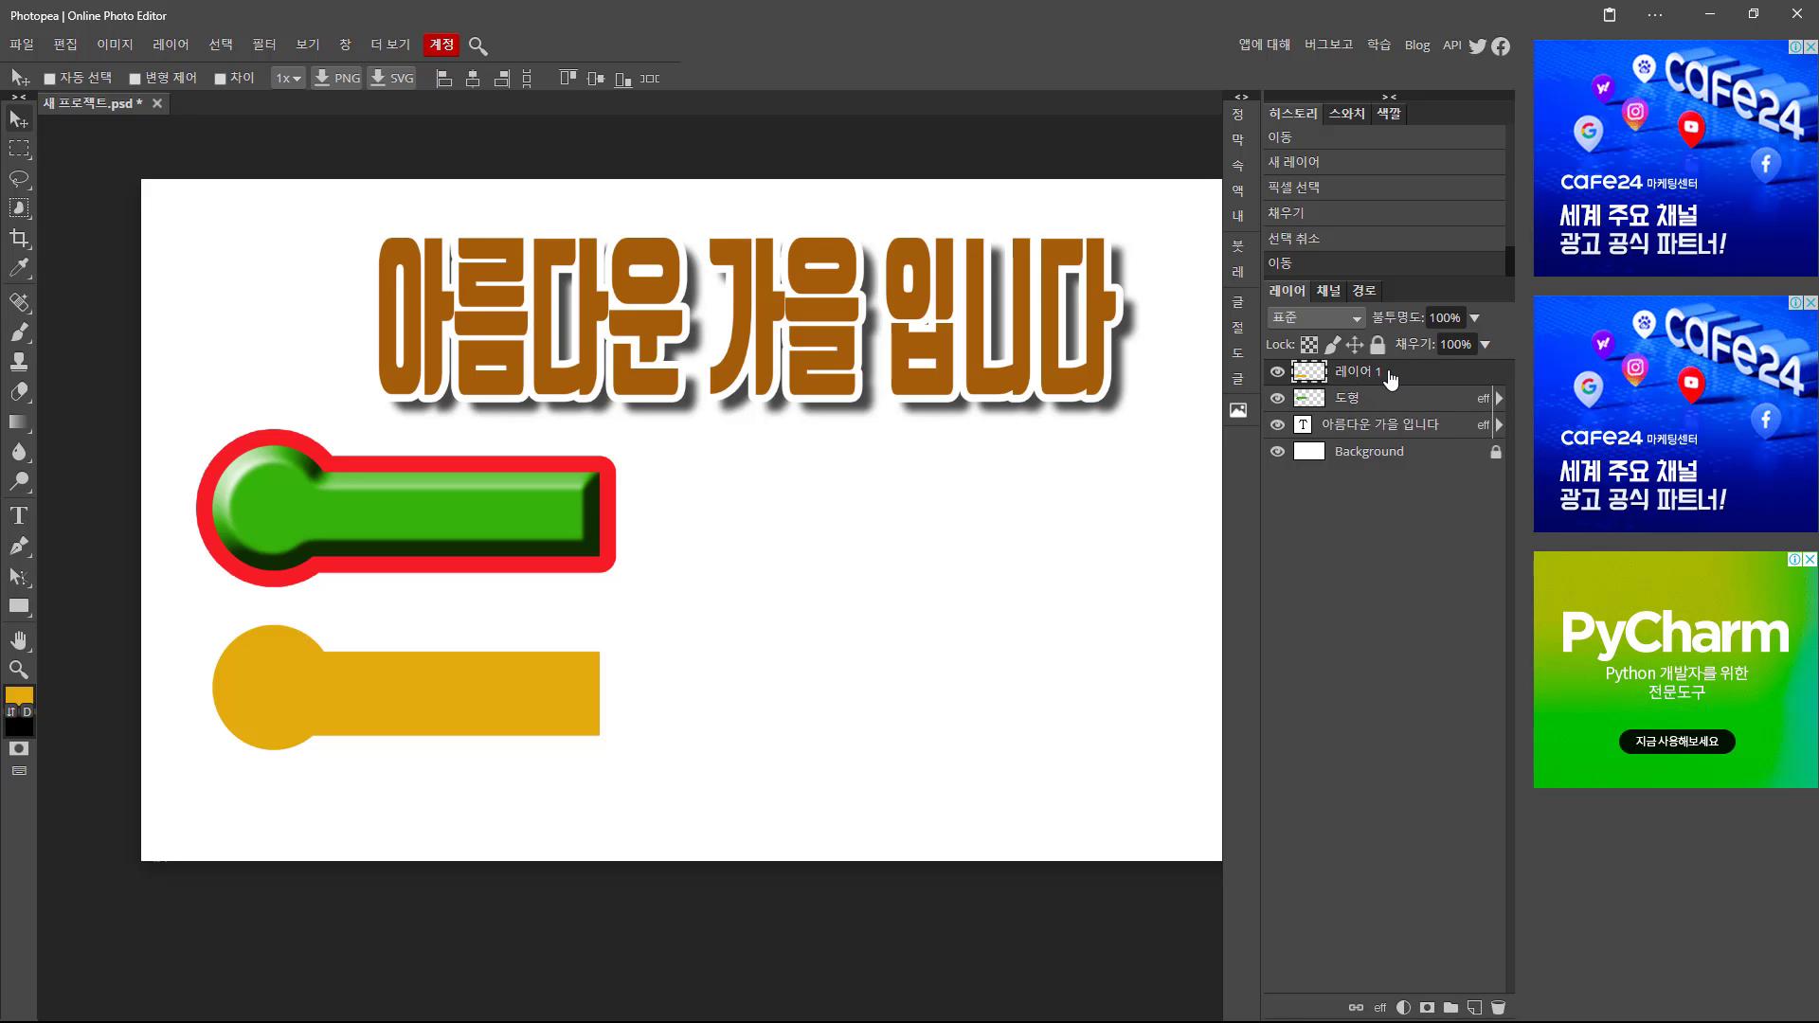
right_click(1389, 379)
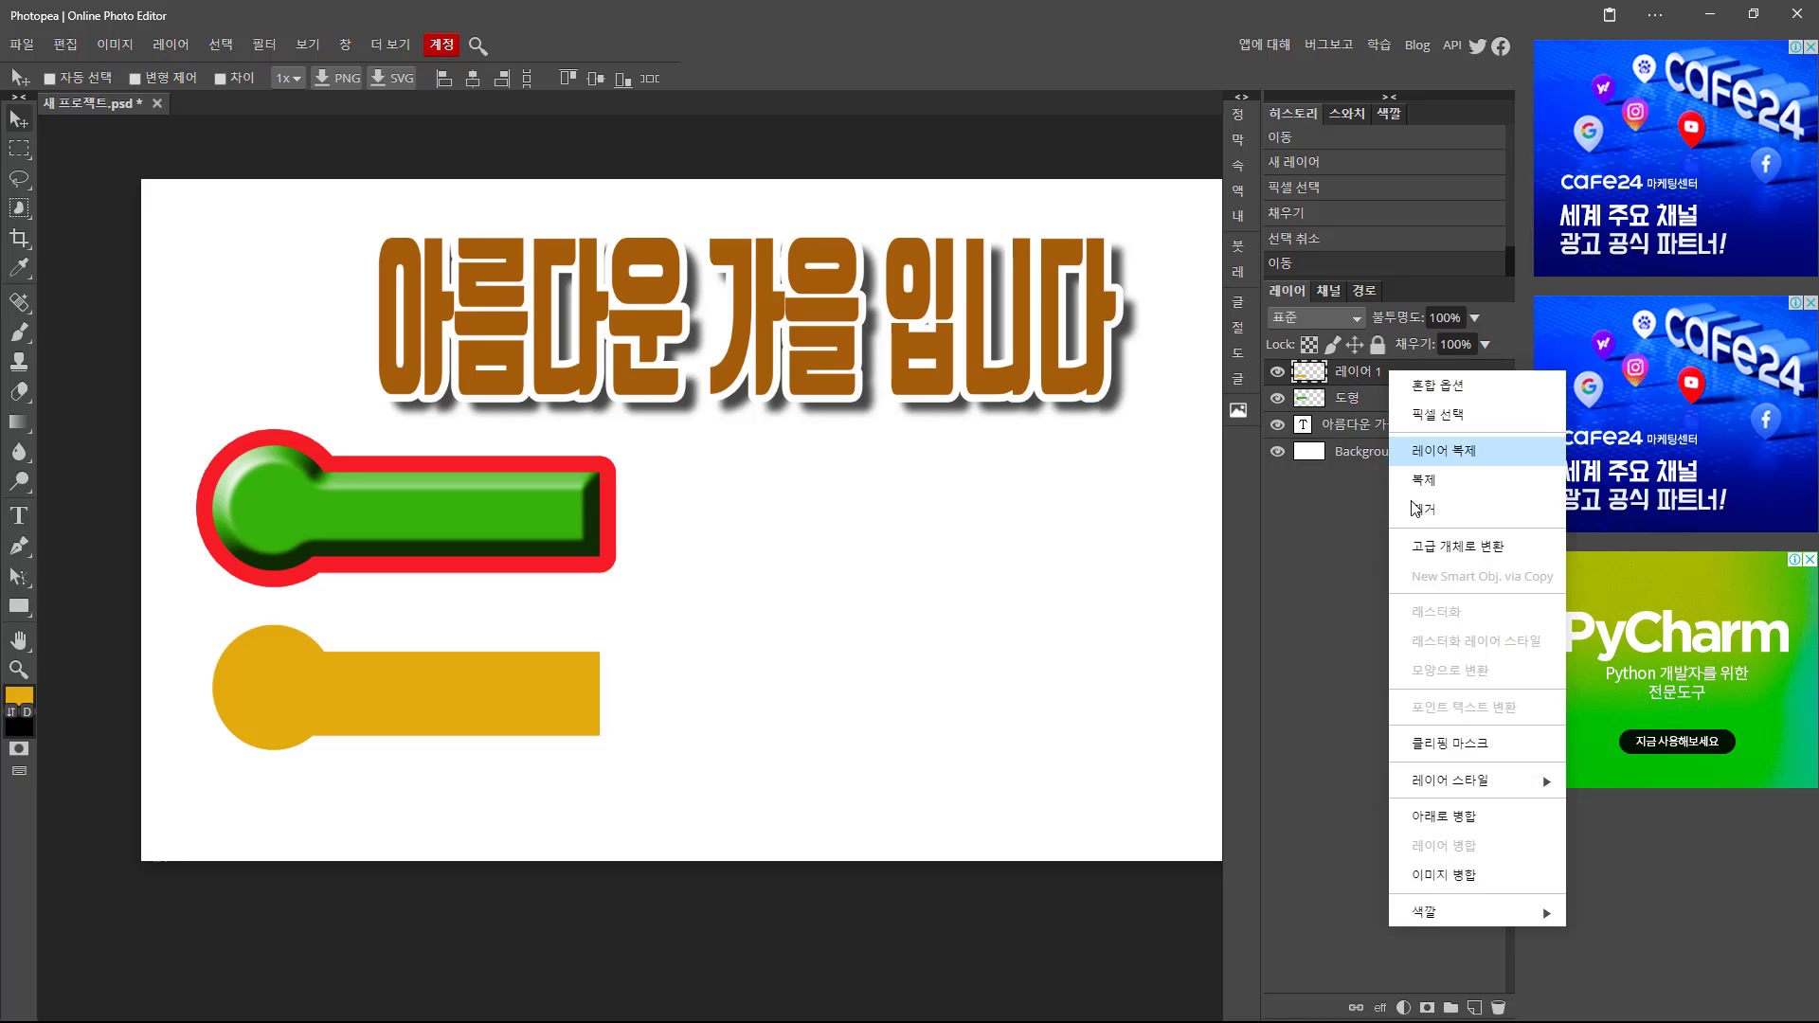
mouse_move(1472, 783)
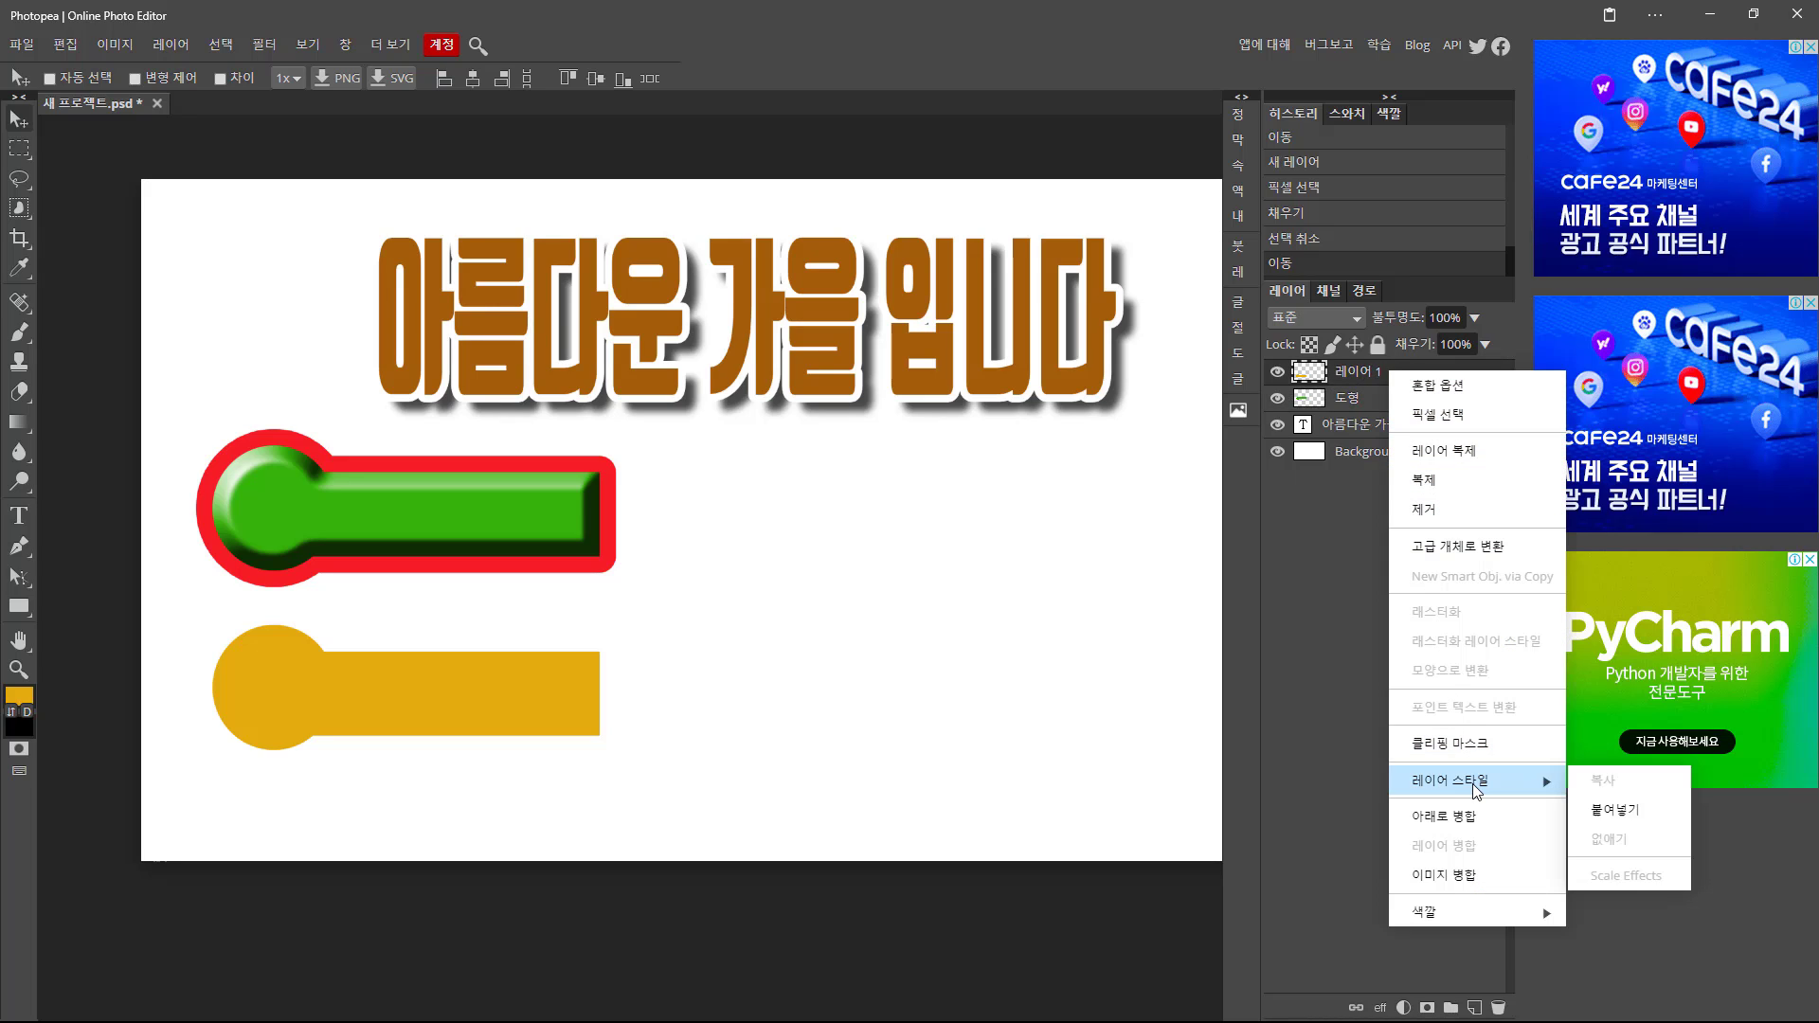
click(1620, 810)
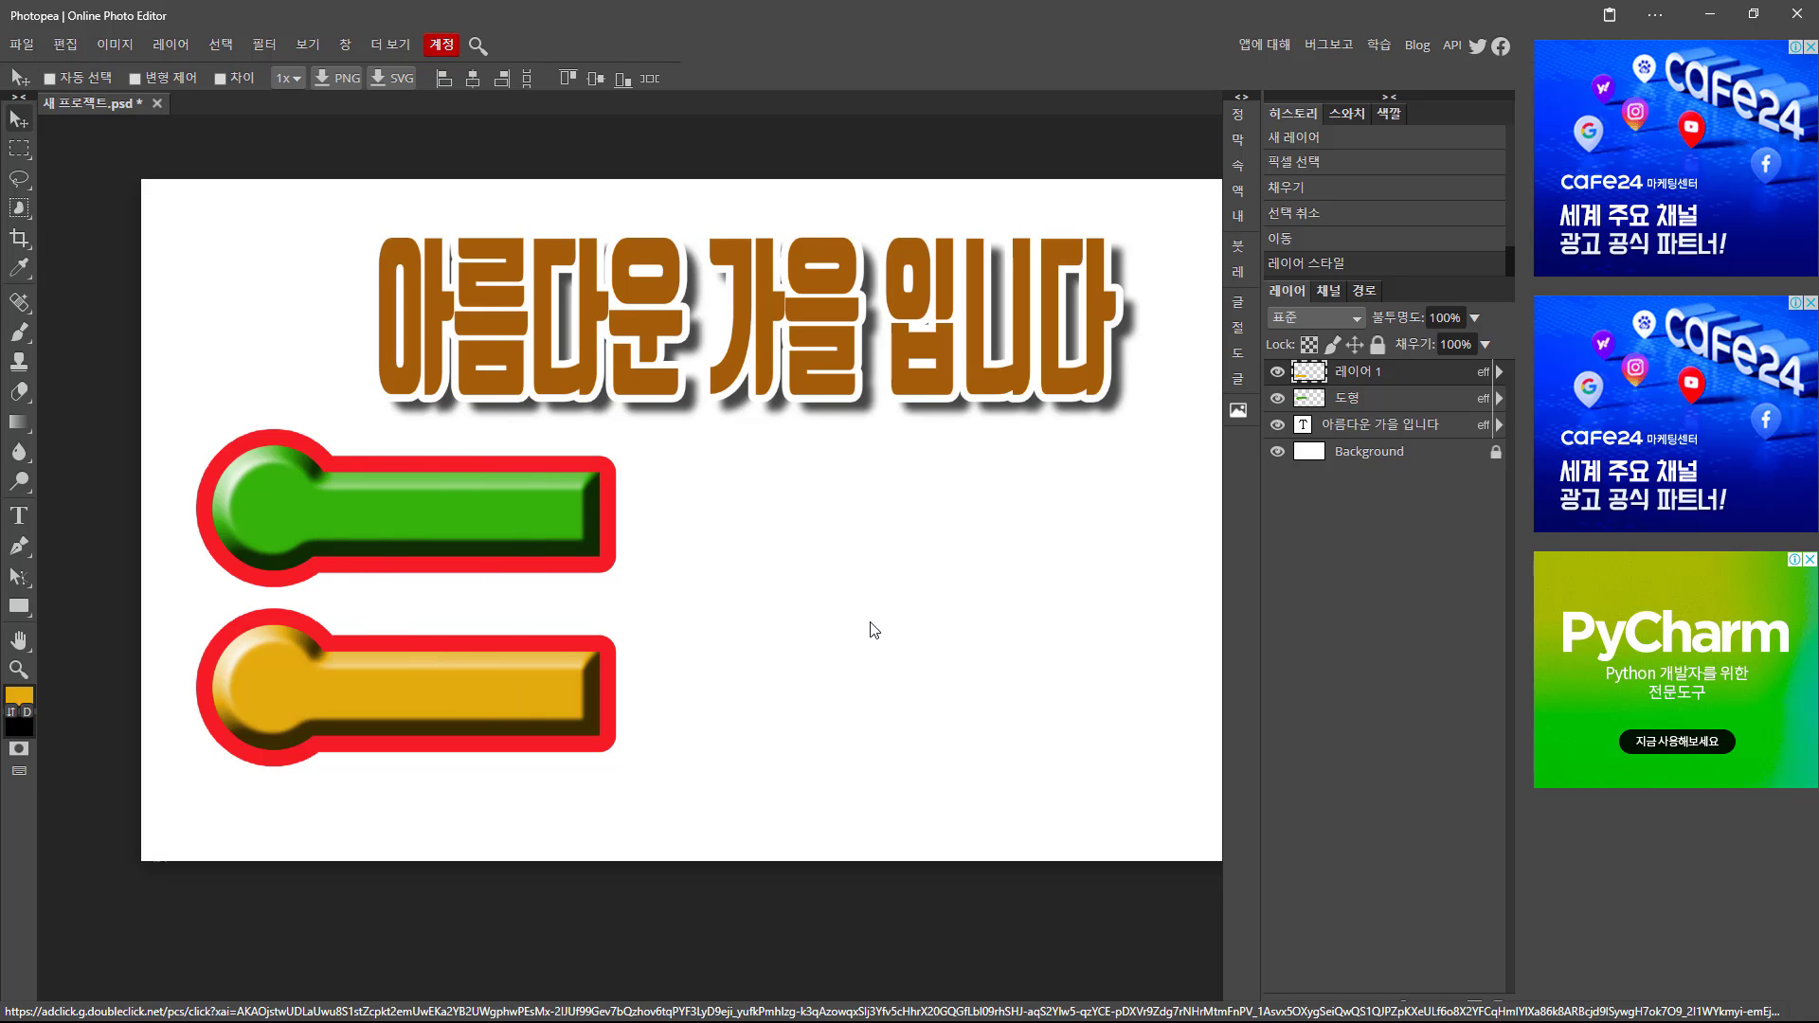
click(1379, 1010)
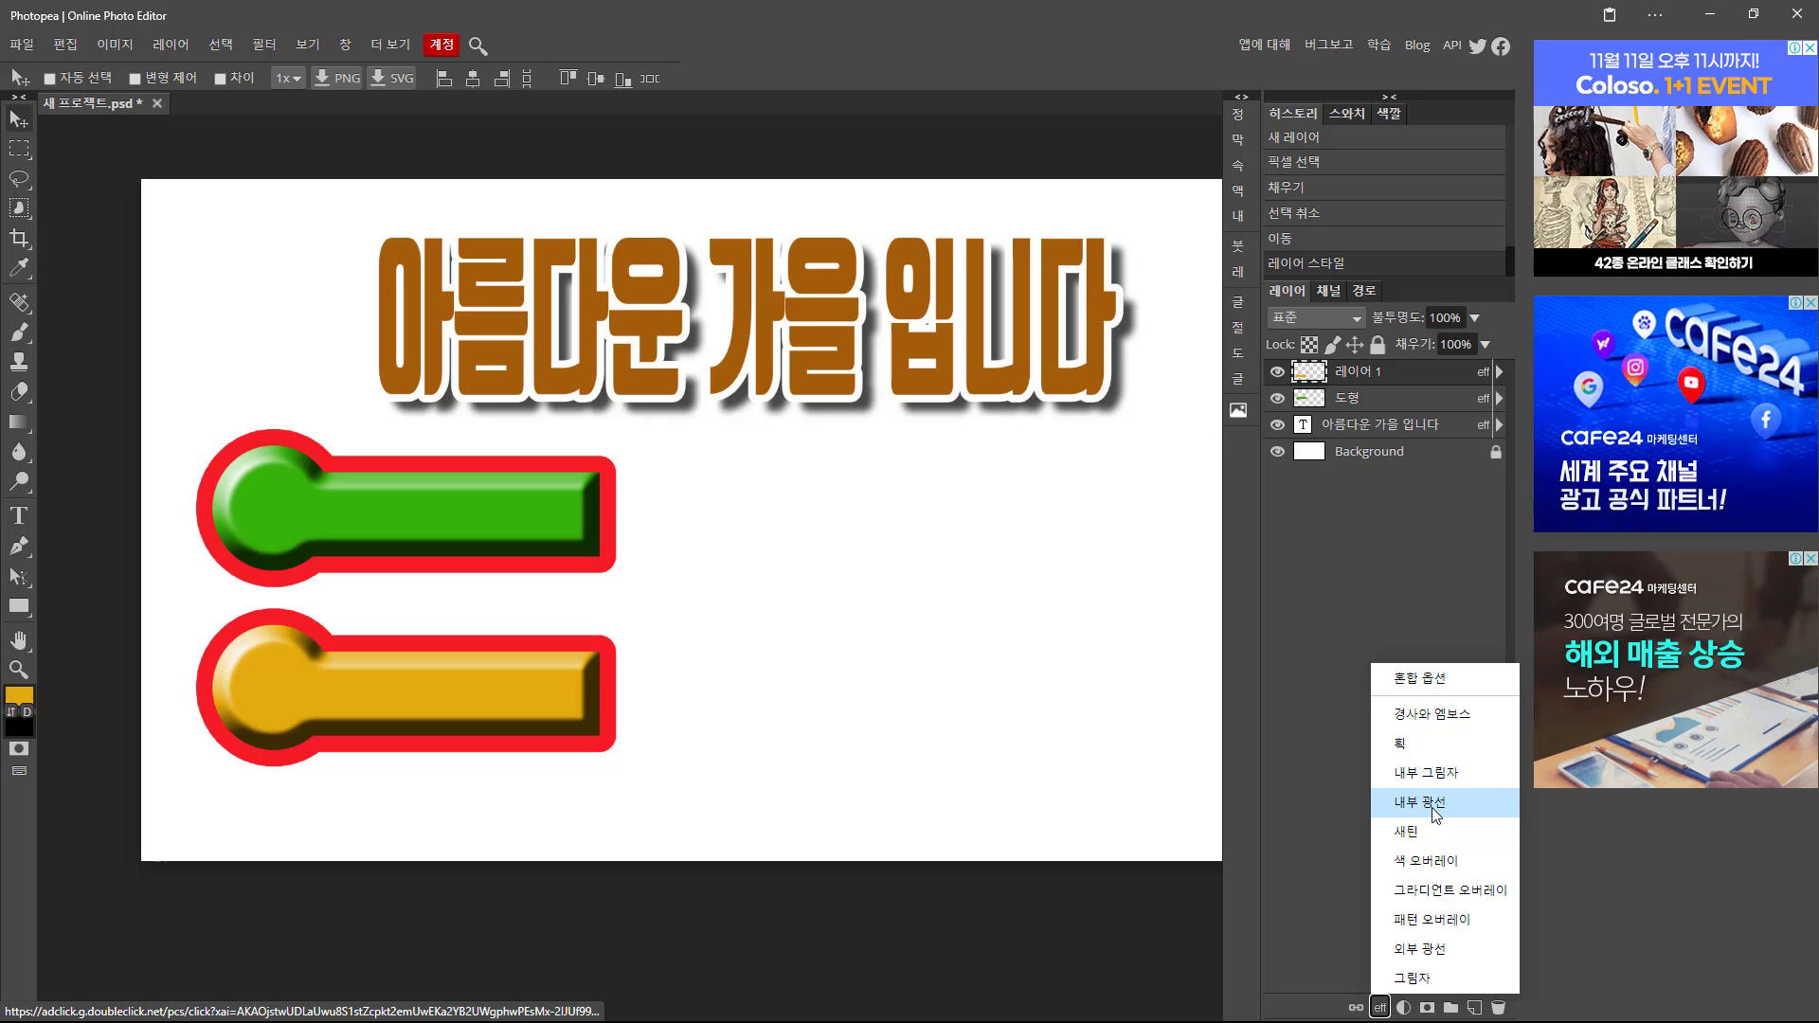
click(885, 613)
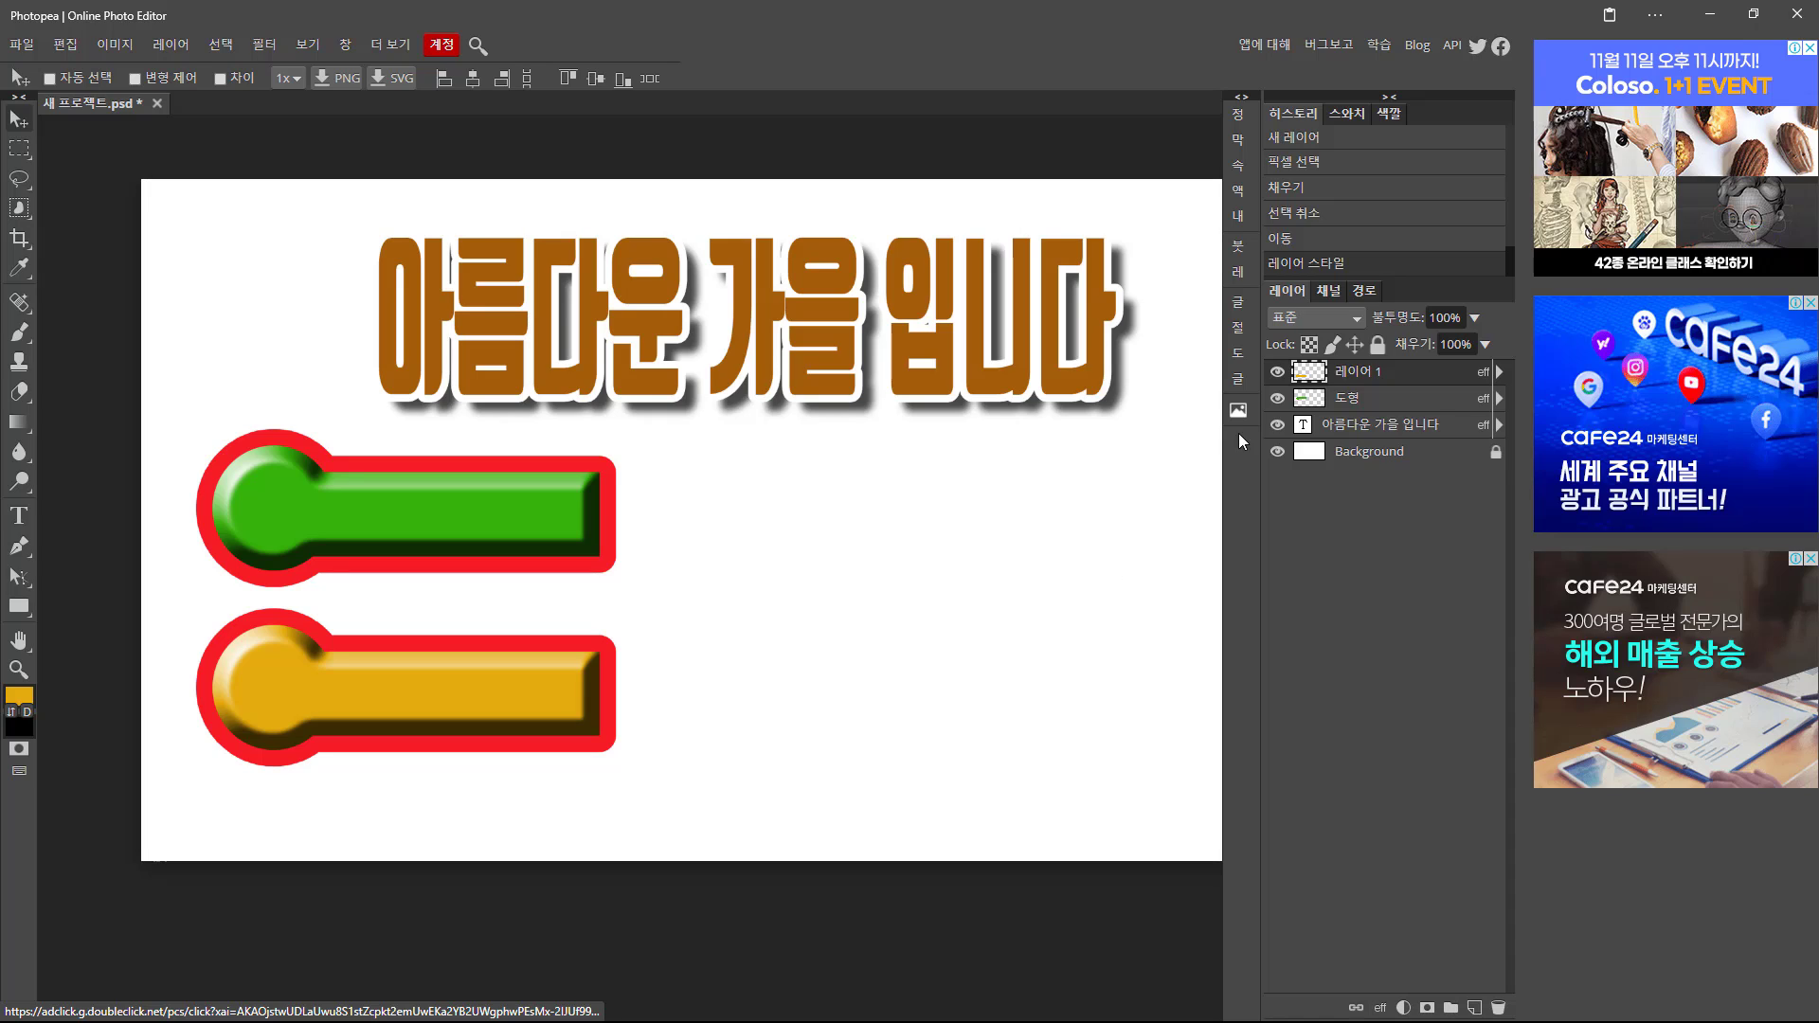
Add a new layer above 레이어 1 and load the yellow shape's pixels as a selection.
click(1474, 1008)
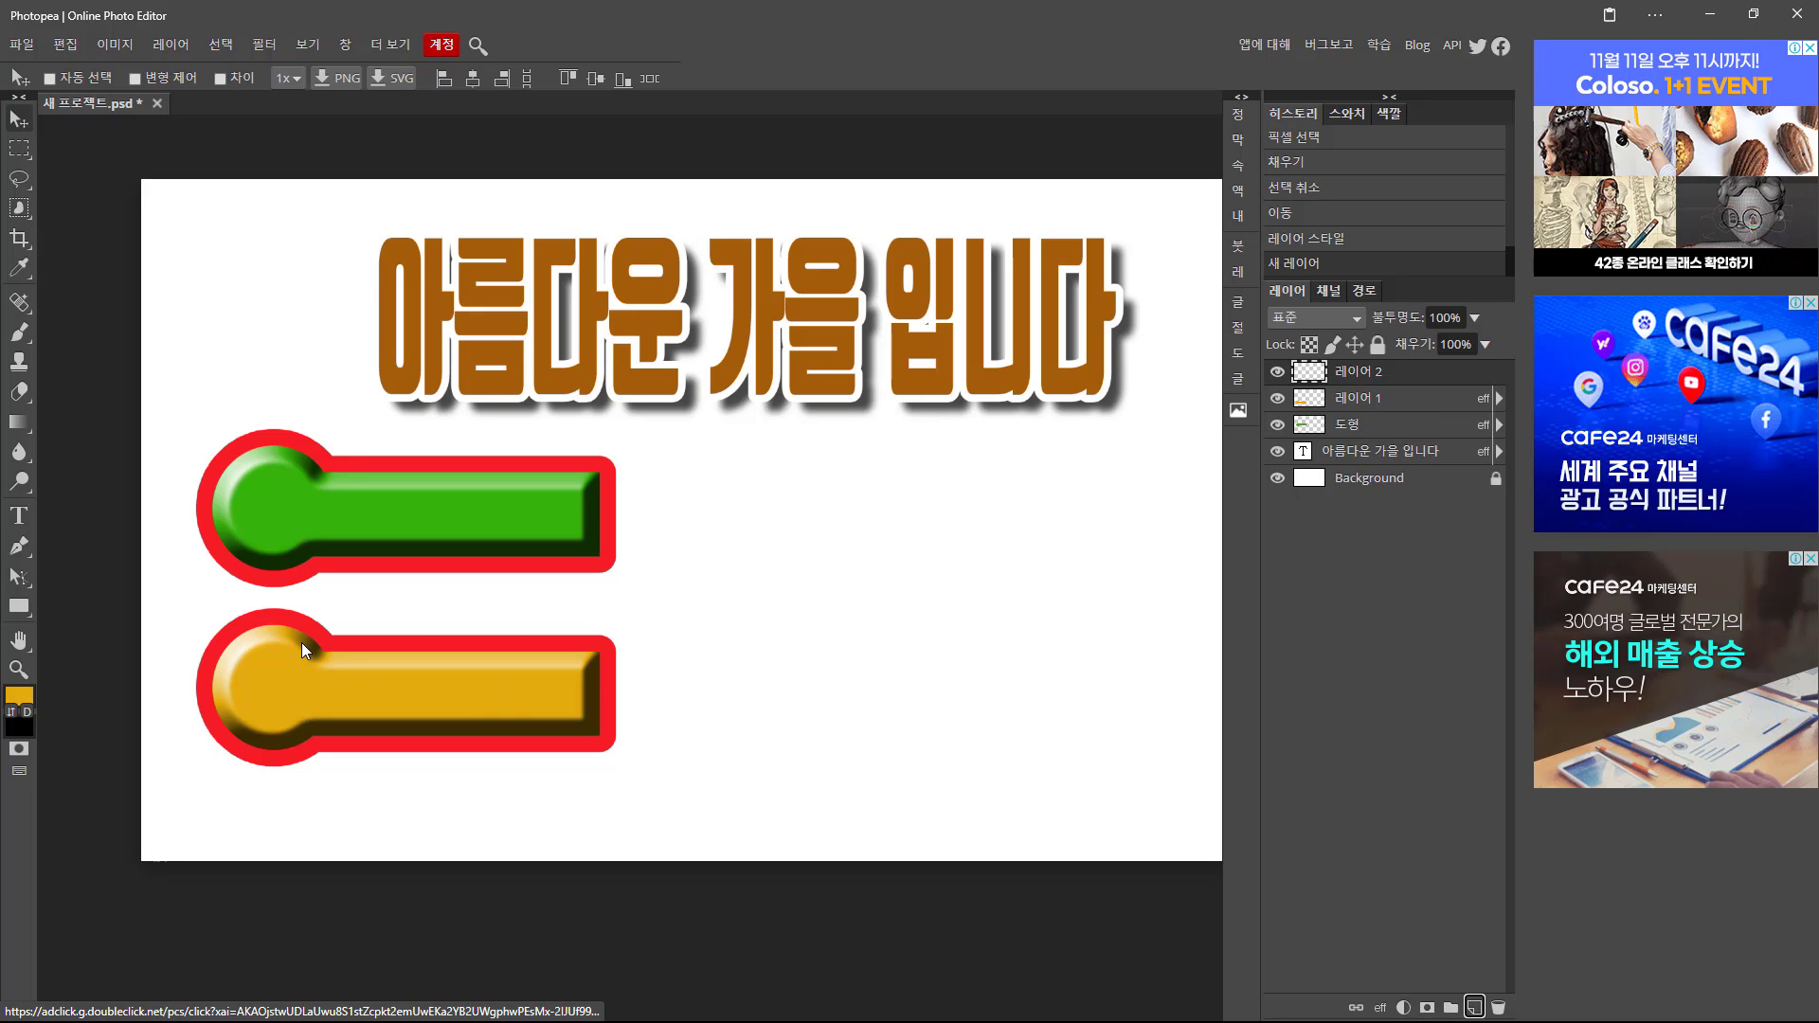
key(ctrl)
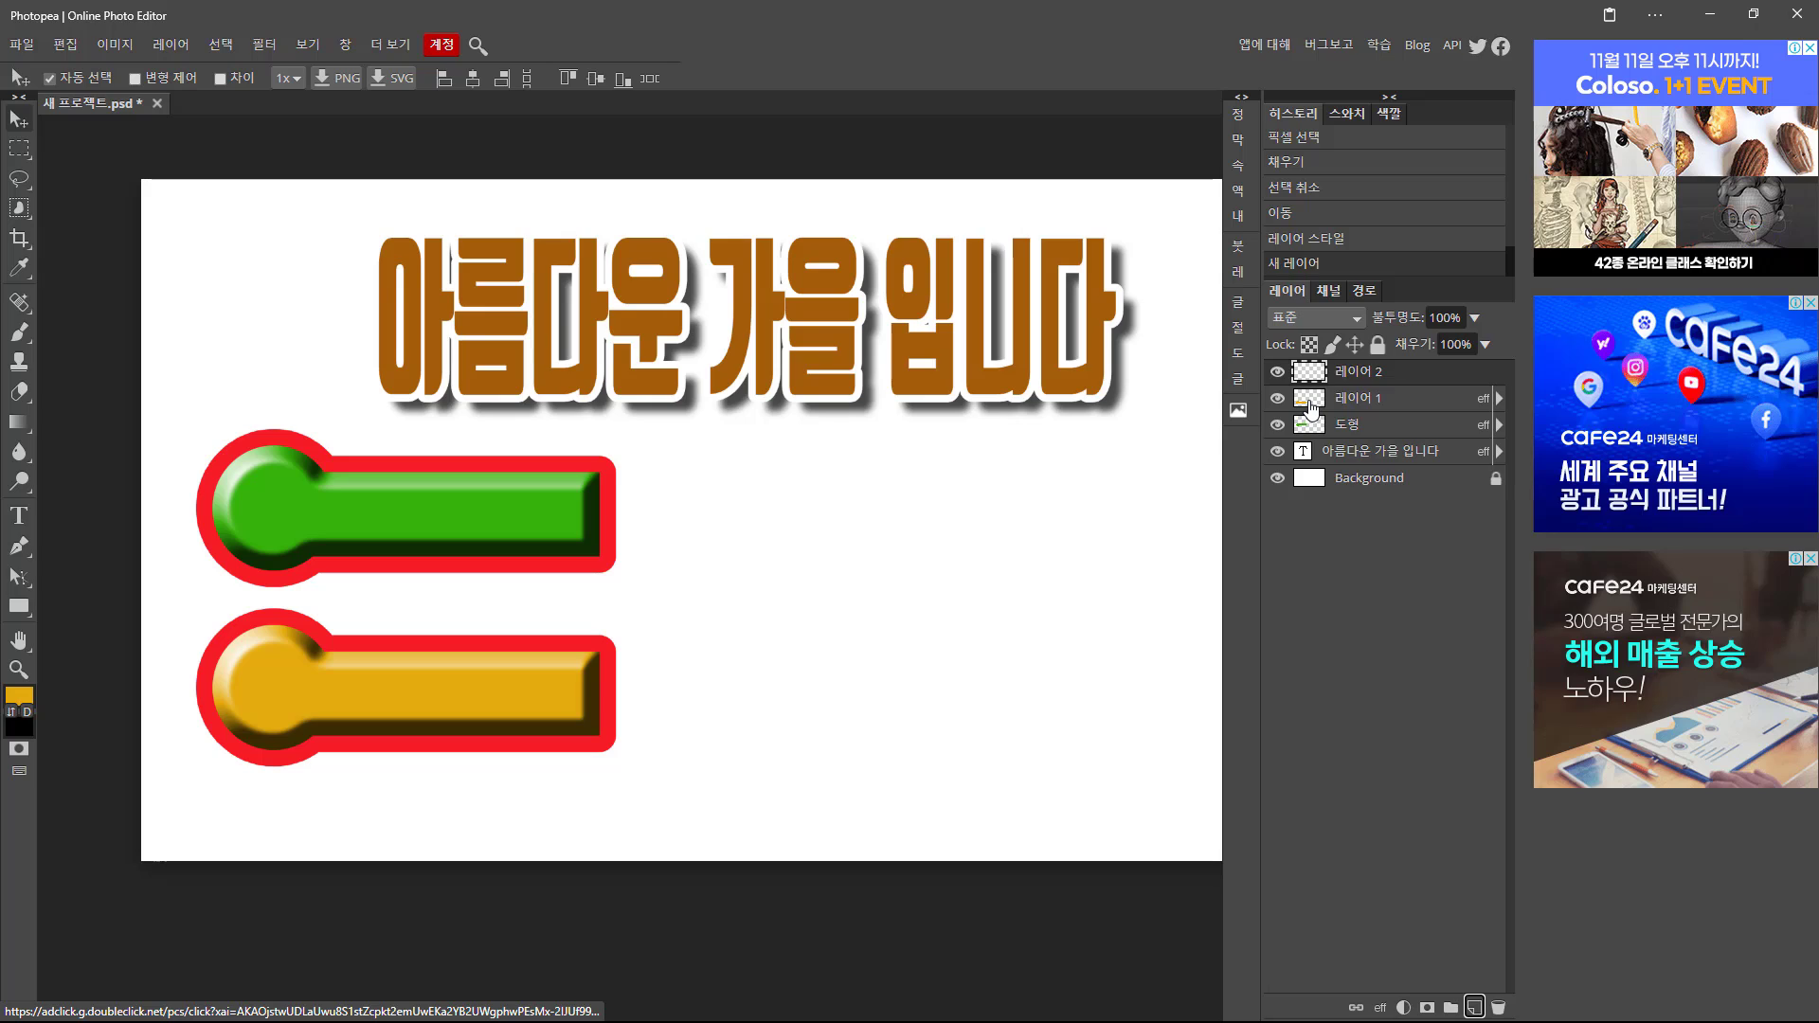
ctrl+click(1311, 410)
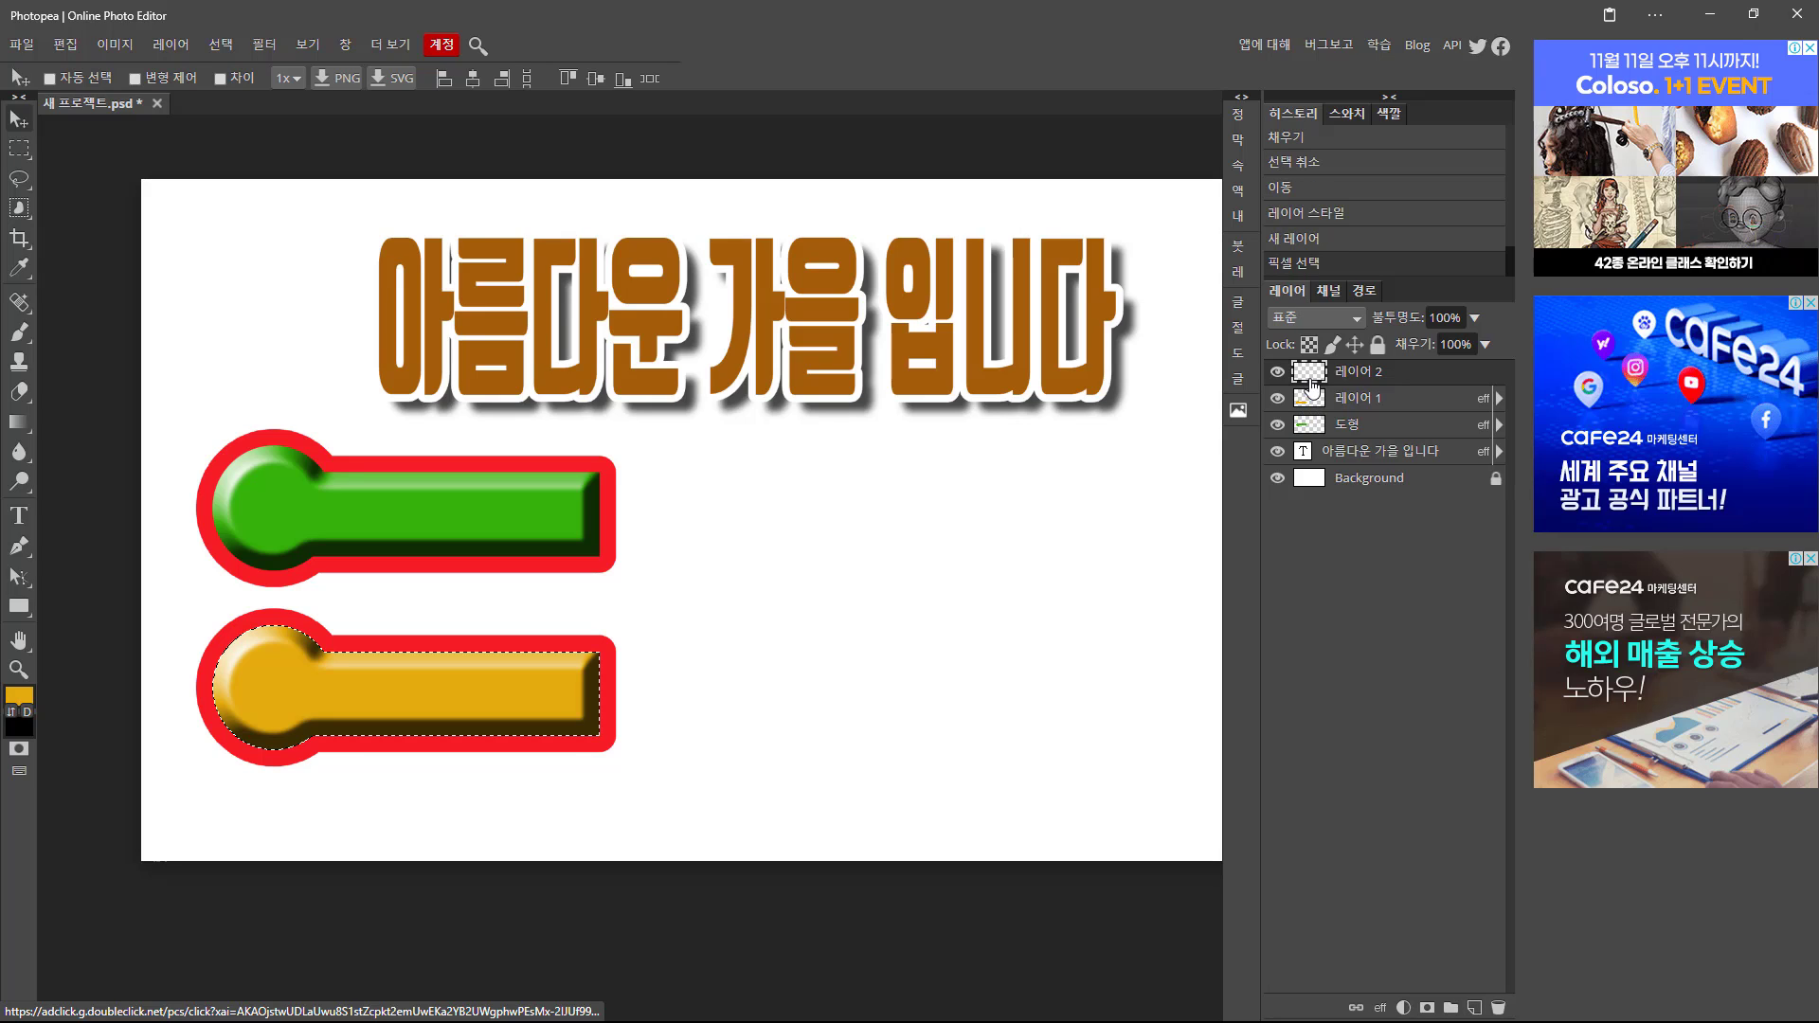
Fill the selection with blue (2b81ed) on the new layer and deselect, with automatic layer selection (자동 선택) turned off.
click(19, 697)
click(844, 304)
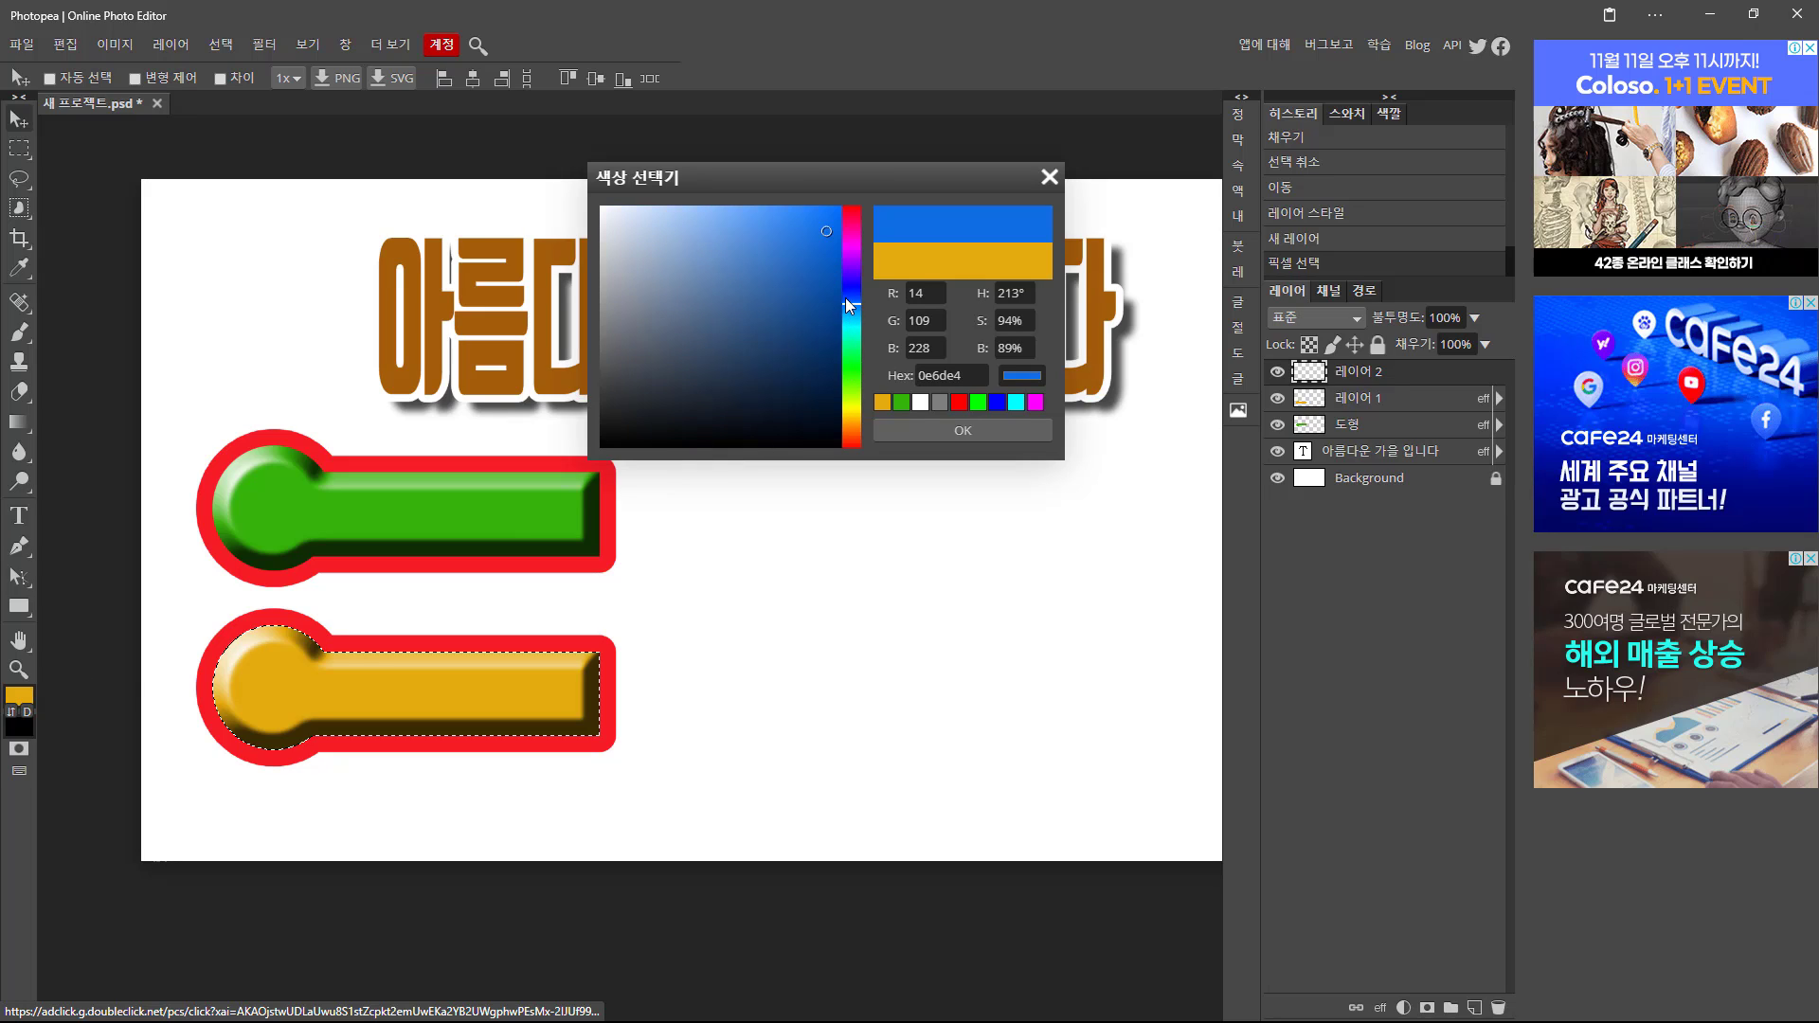
click(798, 227)
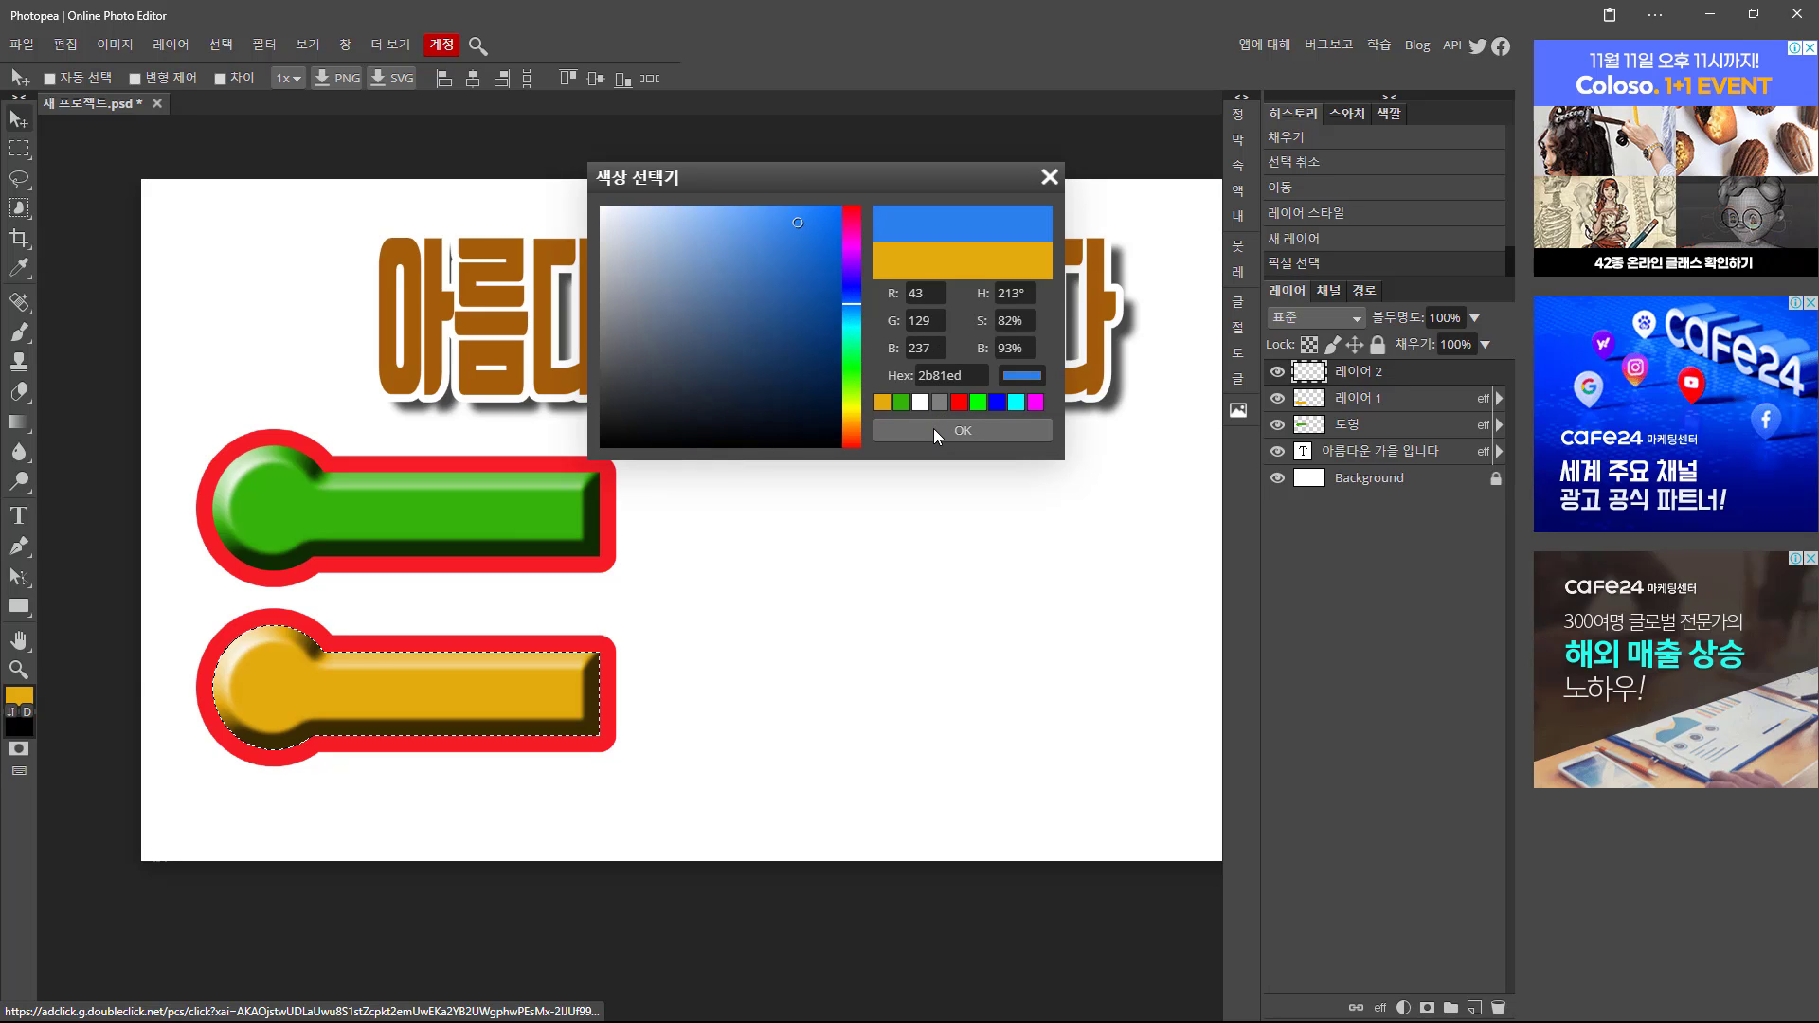
click(934, 428)
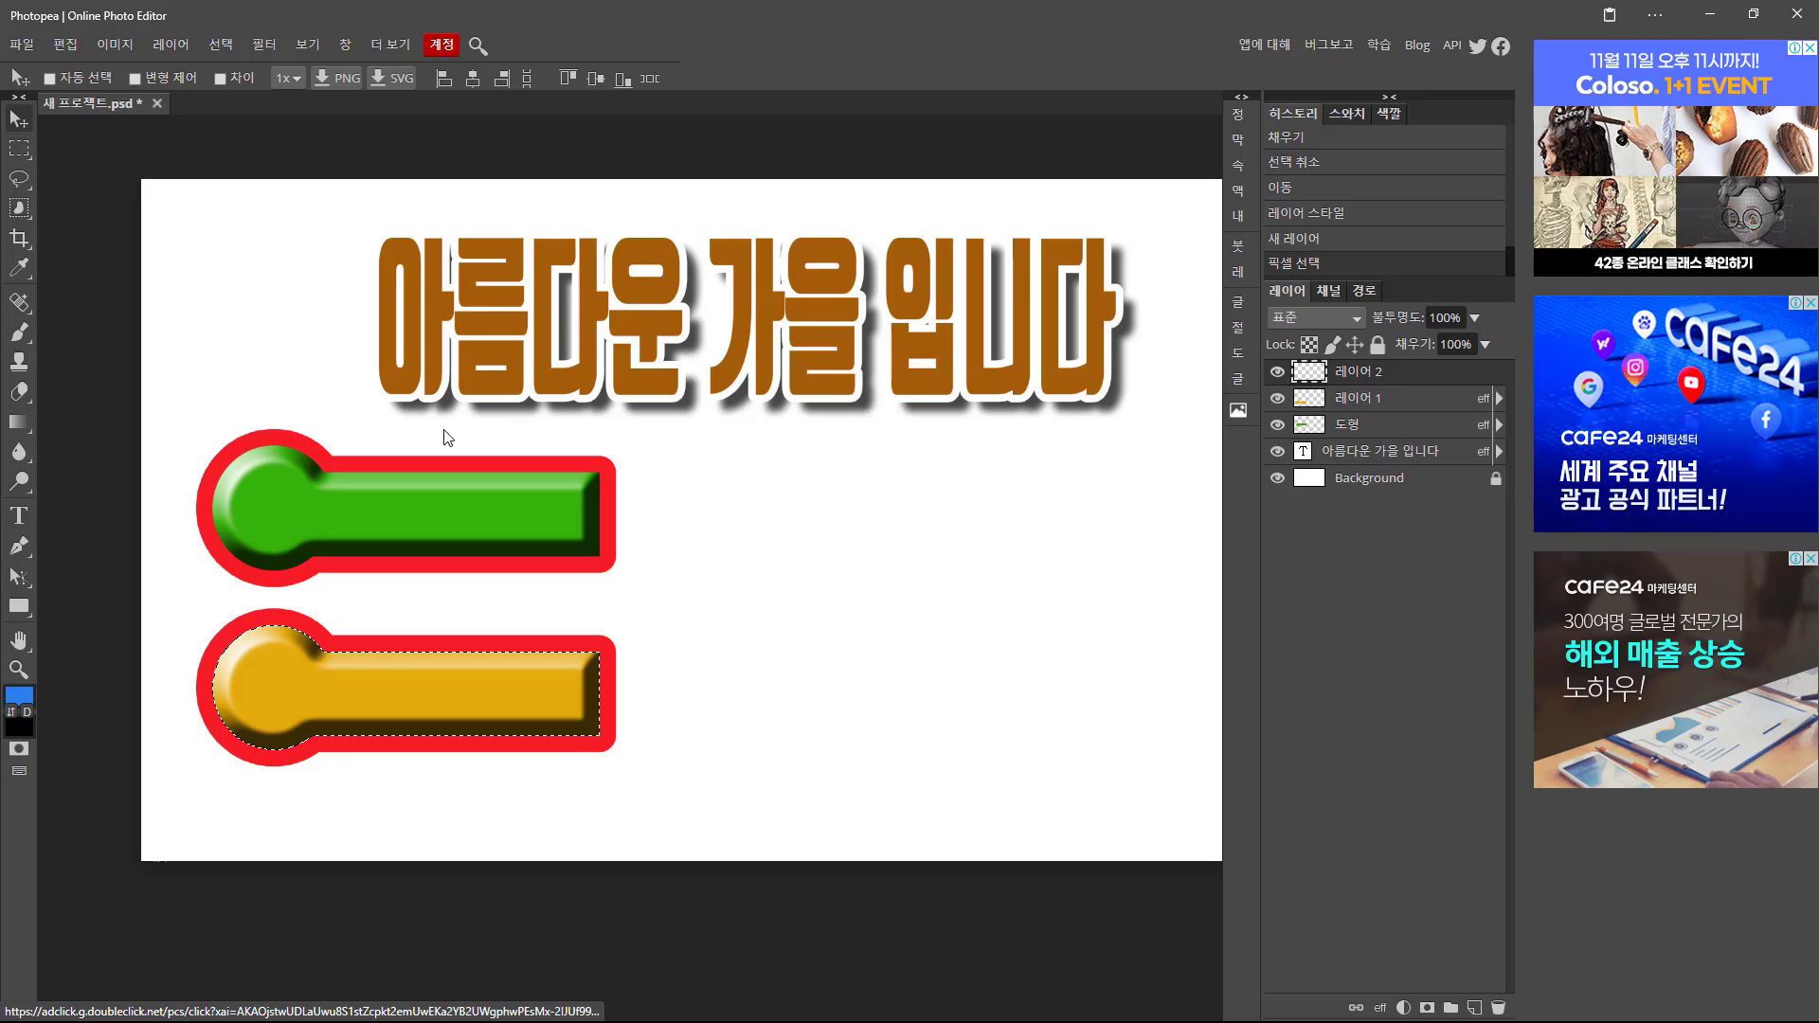
key(alt+BackSpace)
key(ctrl+d)
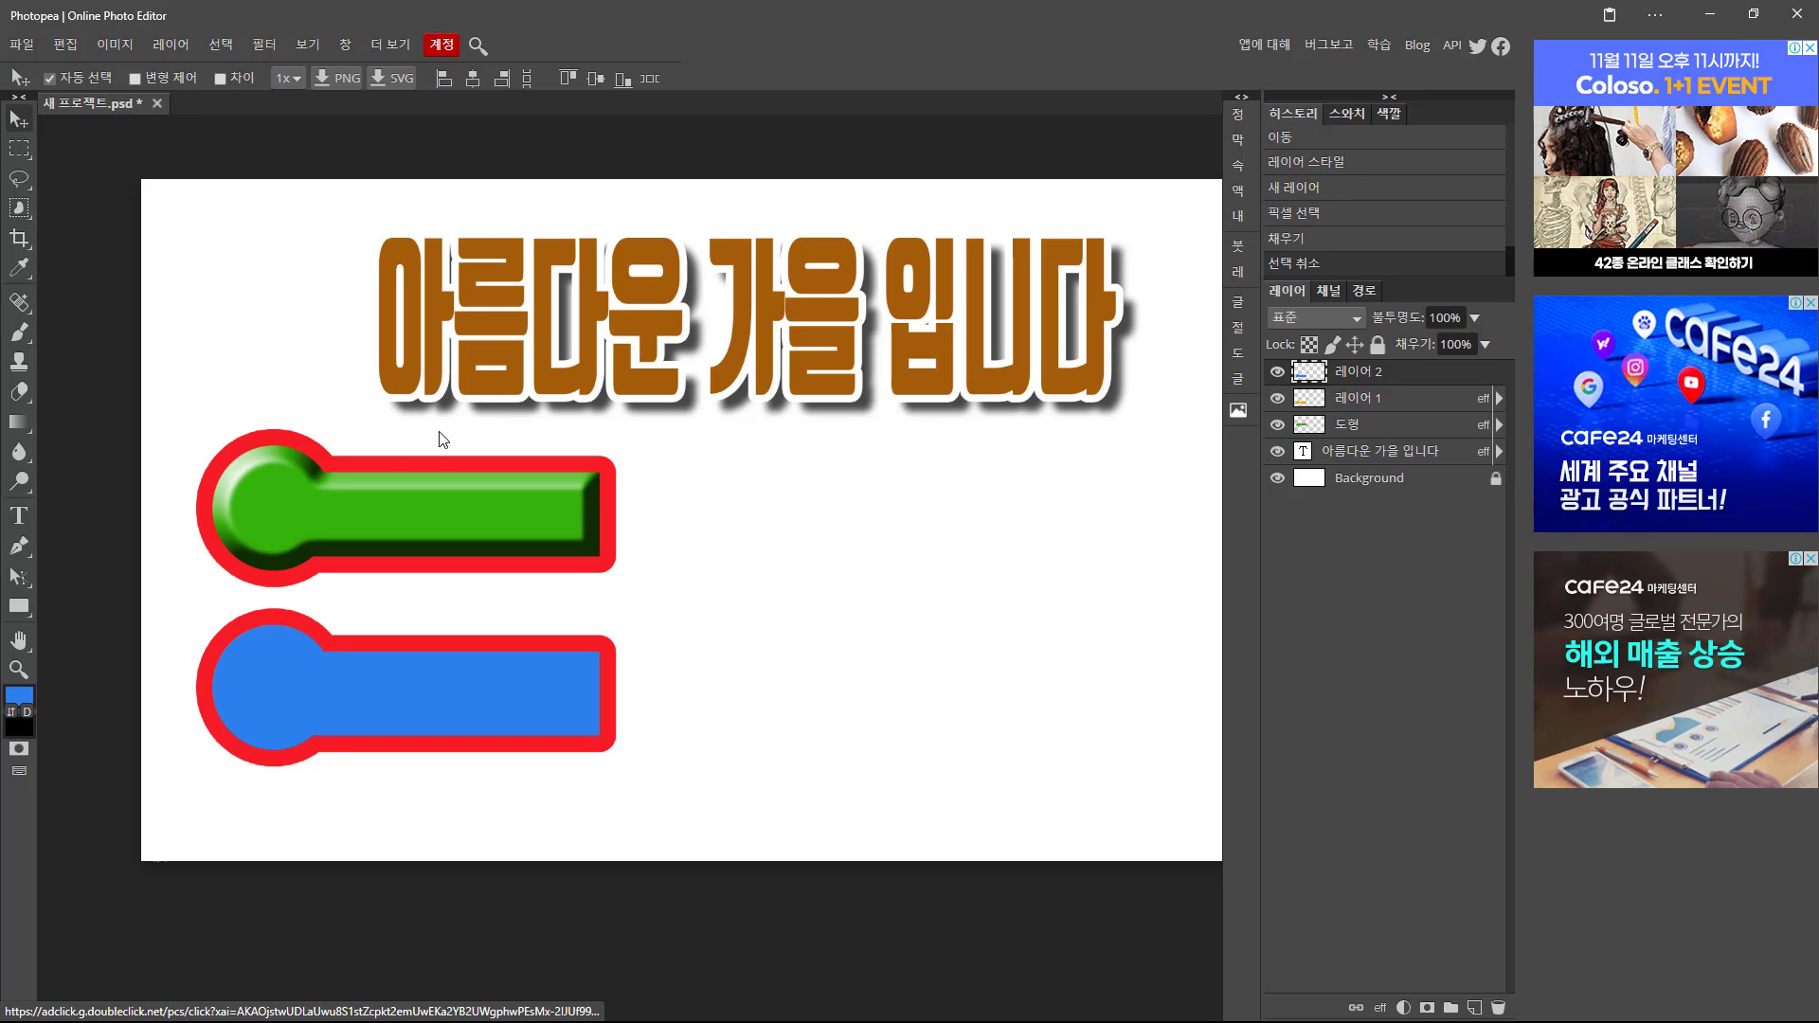
click(49, 77)
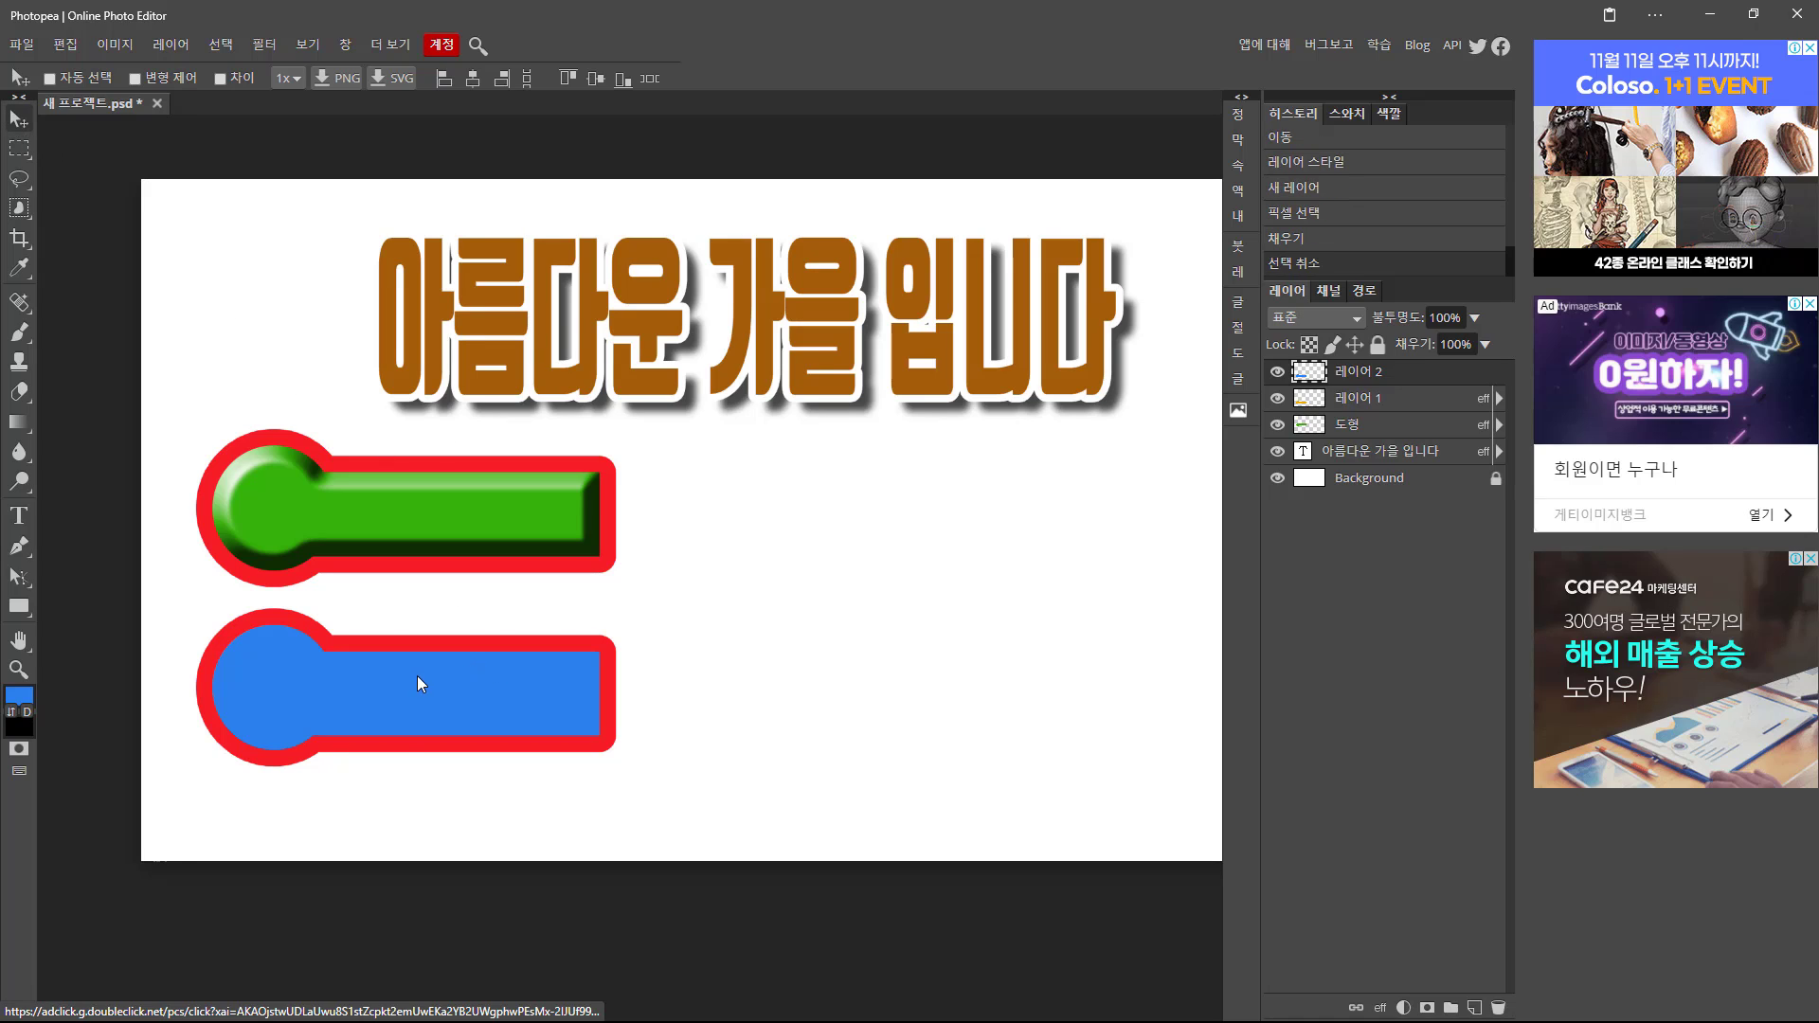
Move the blue shape clear of the yellow one and add an inner shadow with distance 16 px, spread 9 % and size 18 px.
drag(417, 675, 854, 559)
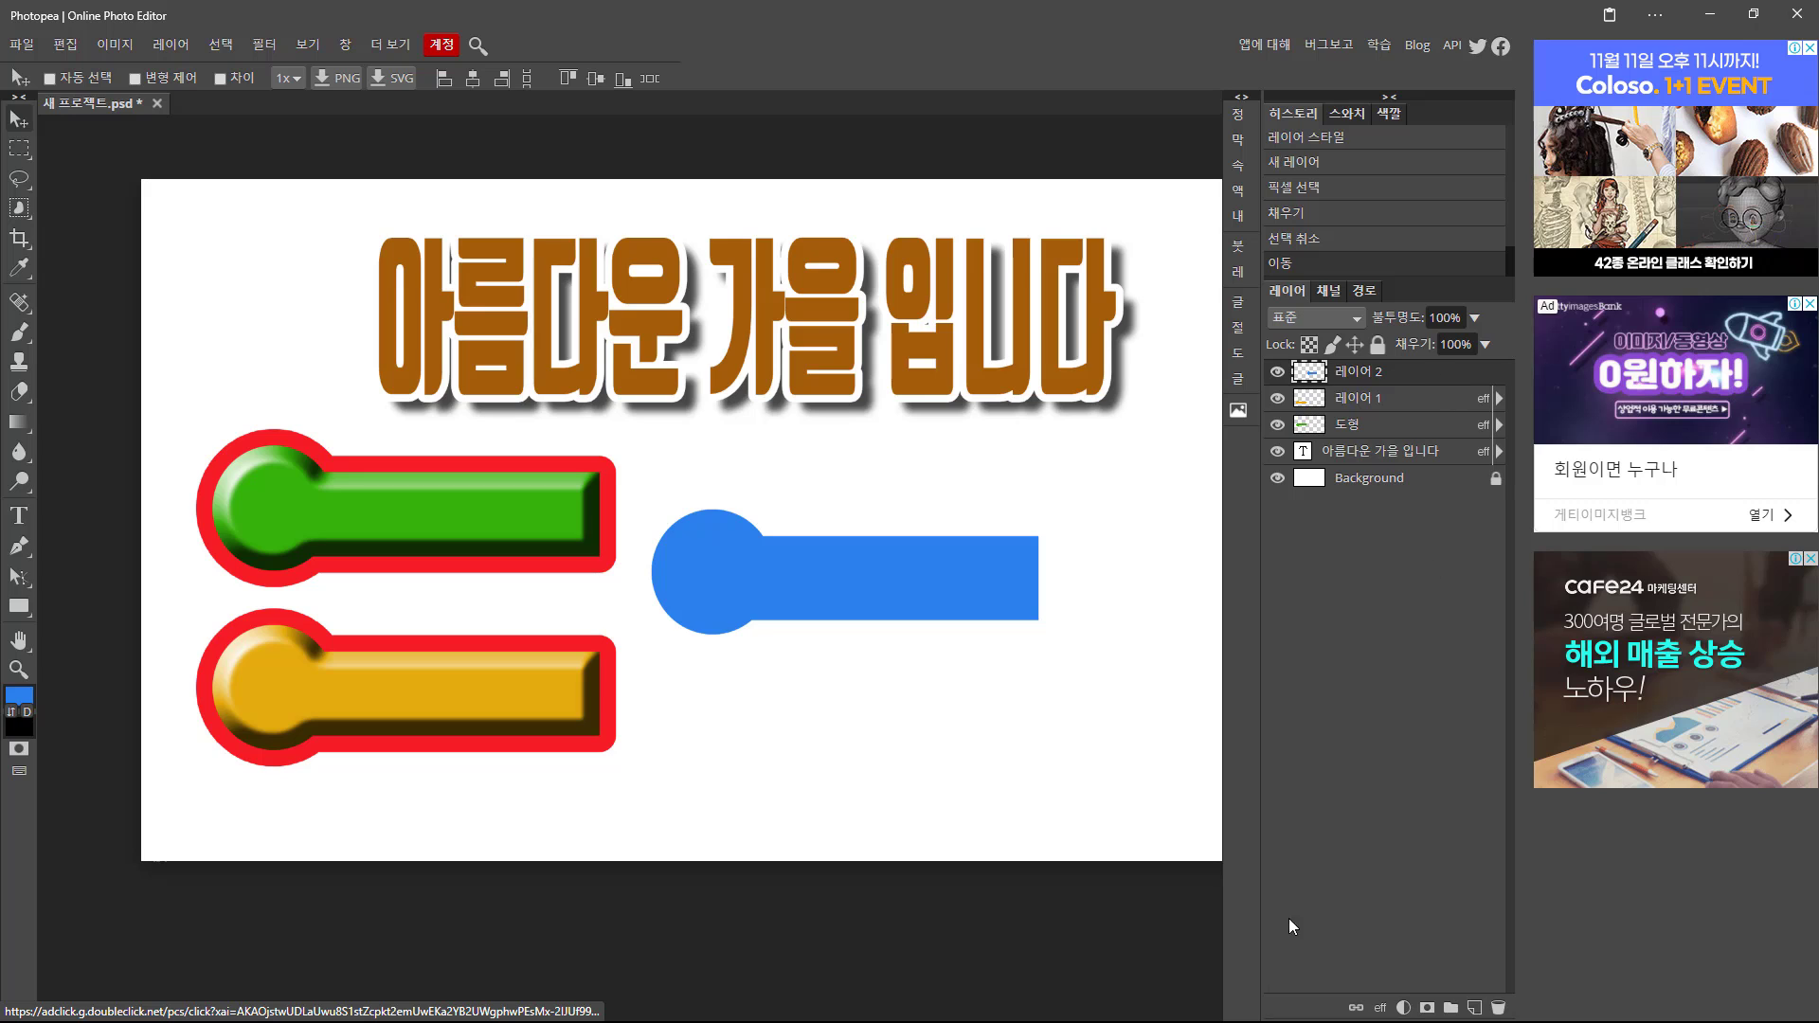
click(1380, 1007)
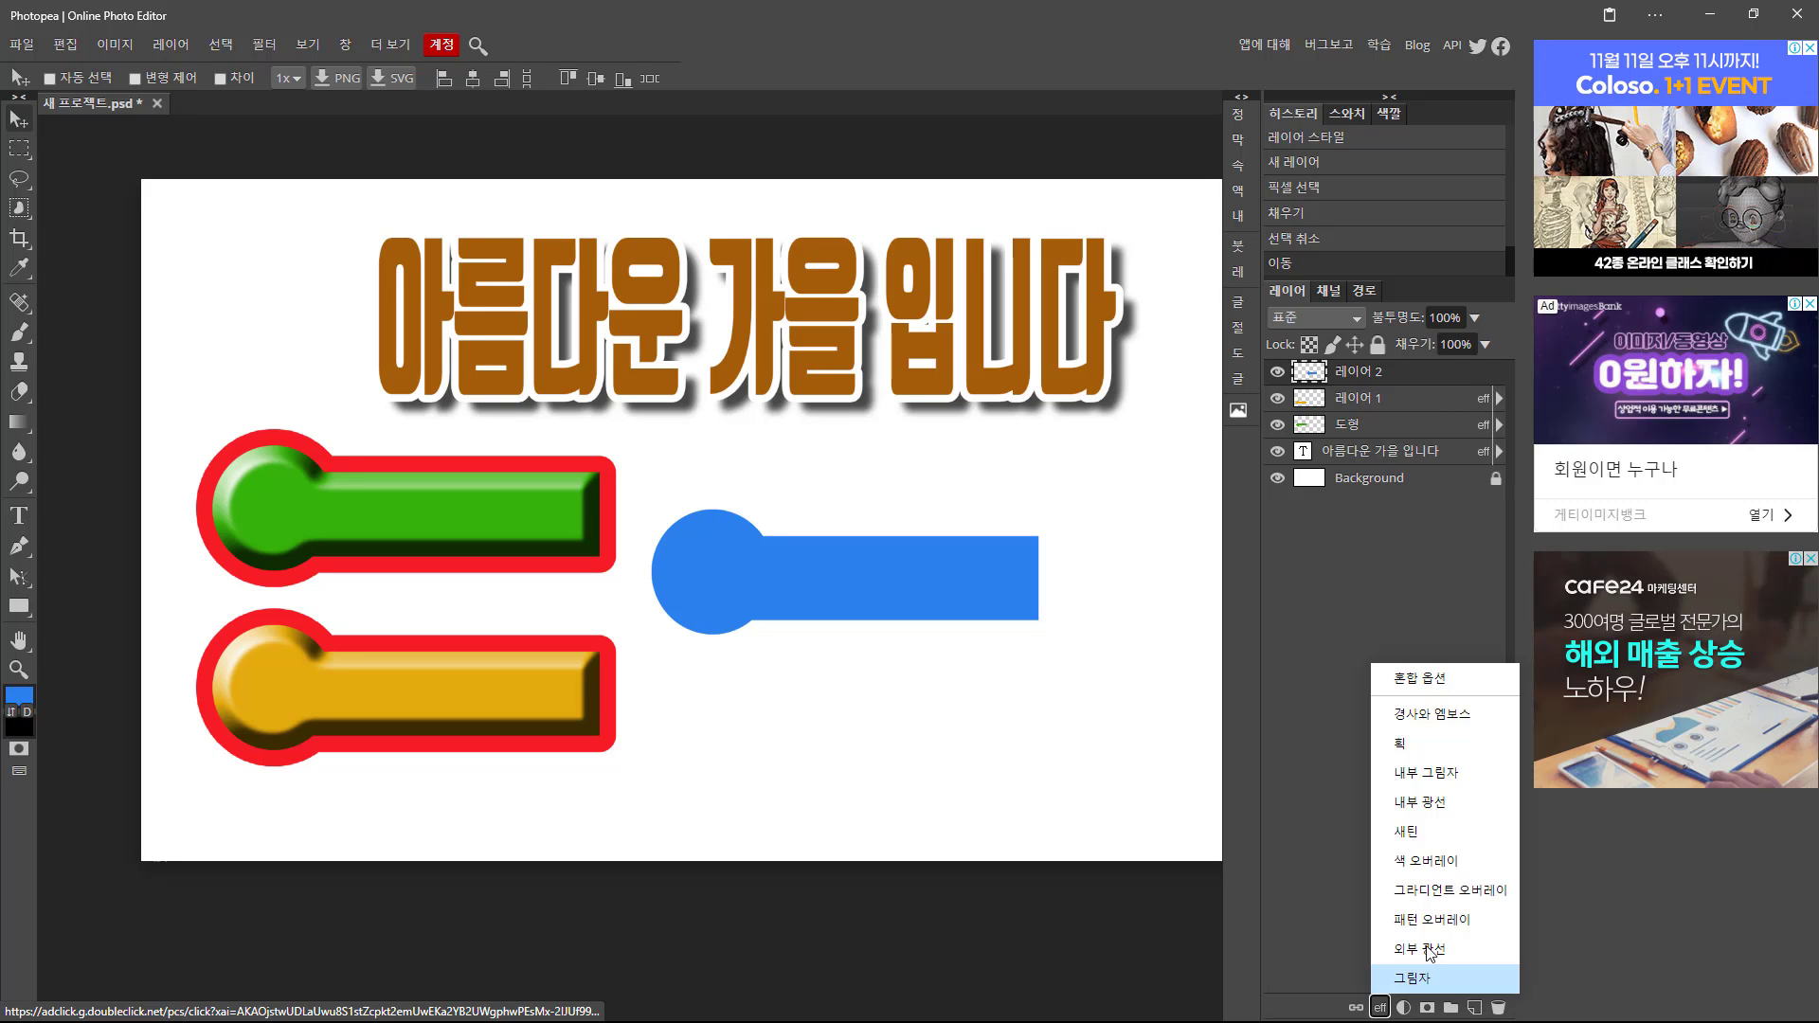
click(1425, 772)
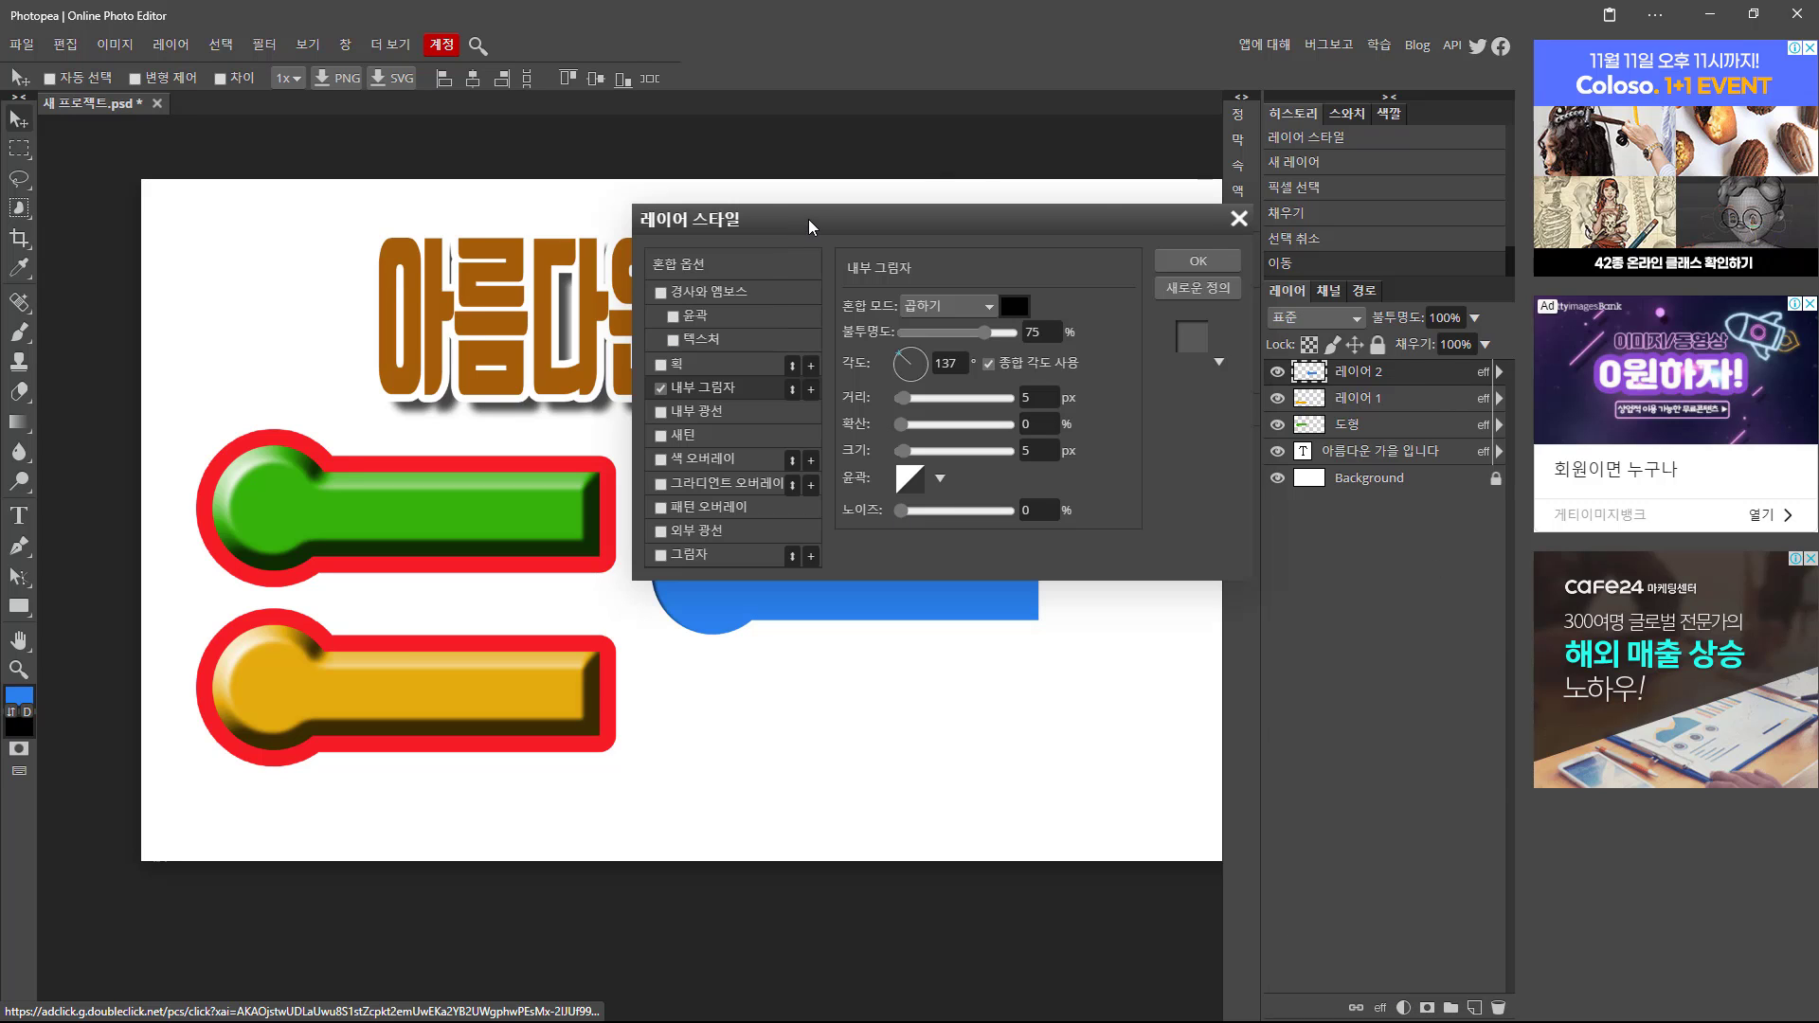
drag(810, 223, 1093, 513)
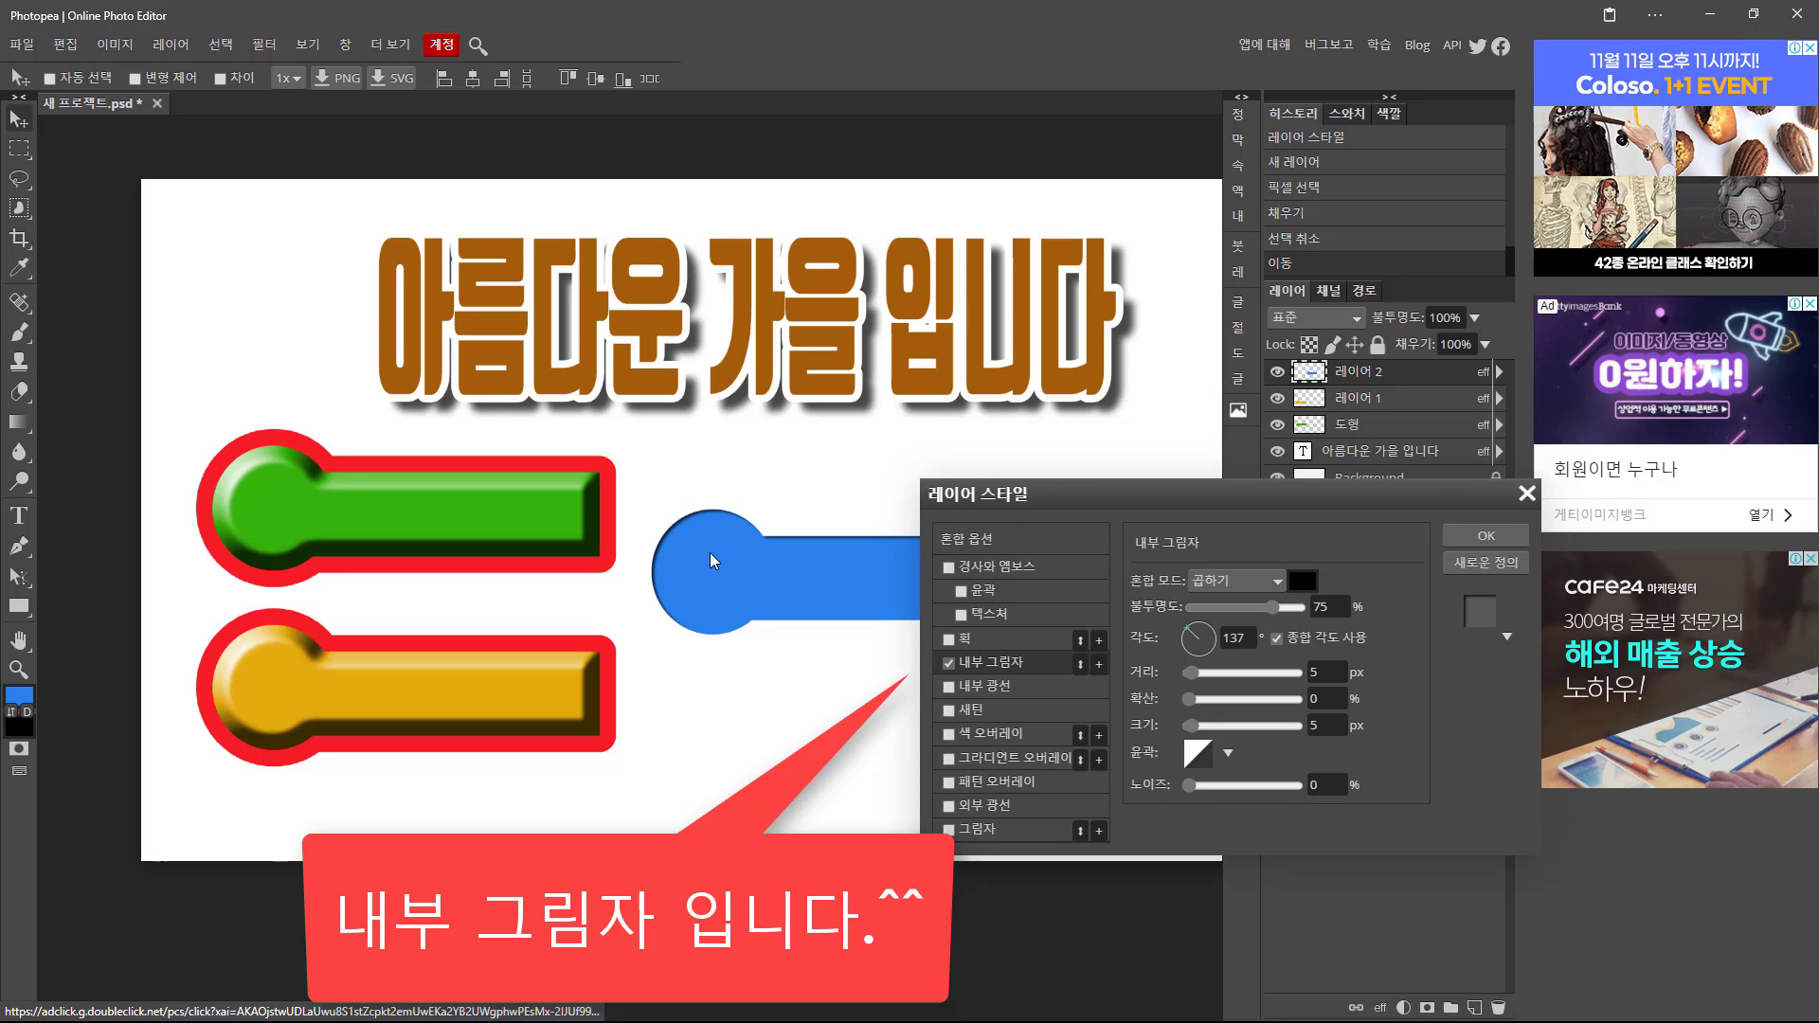
scroll(741, 571, up, 1)
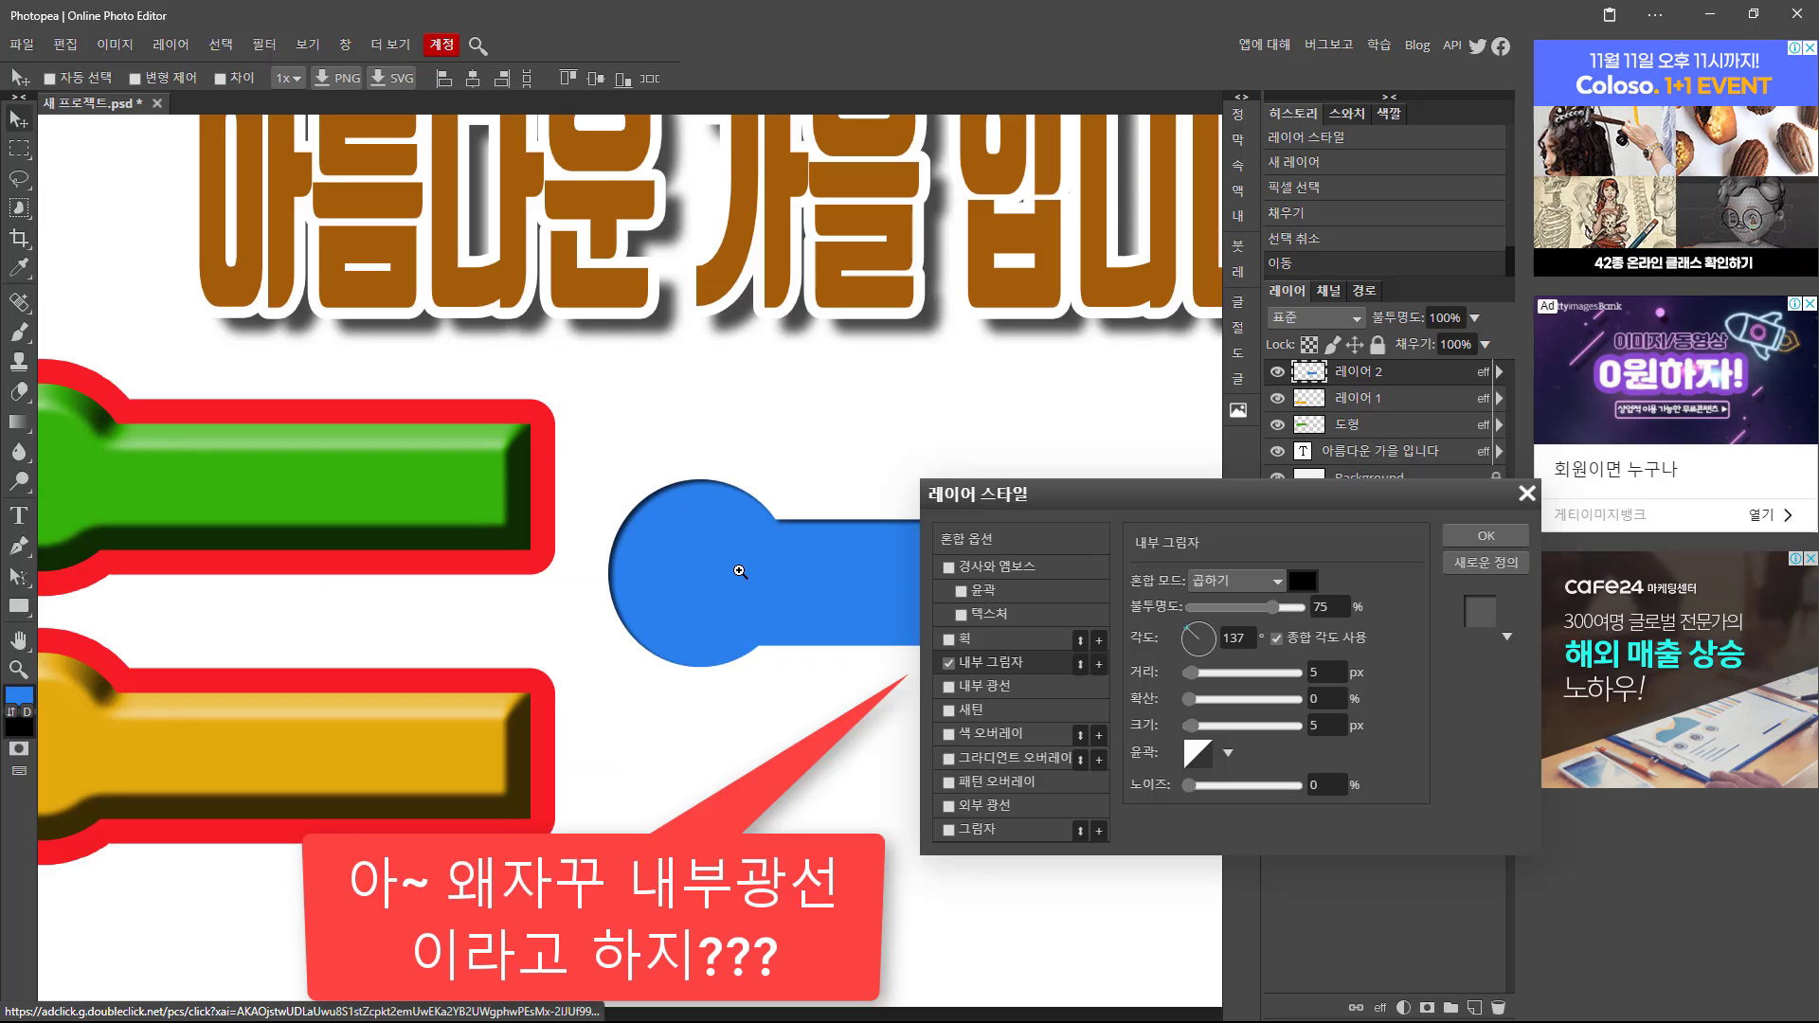
drag(732, 568, 342, 527)
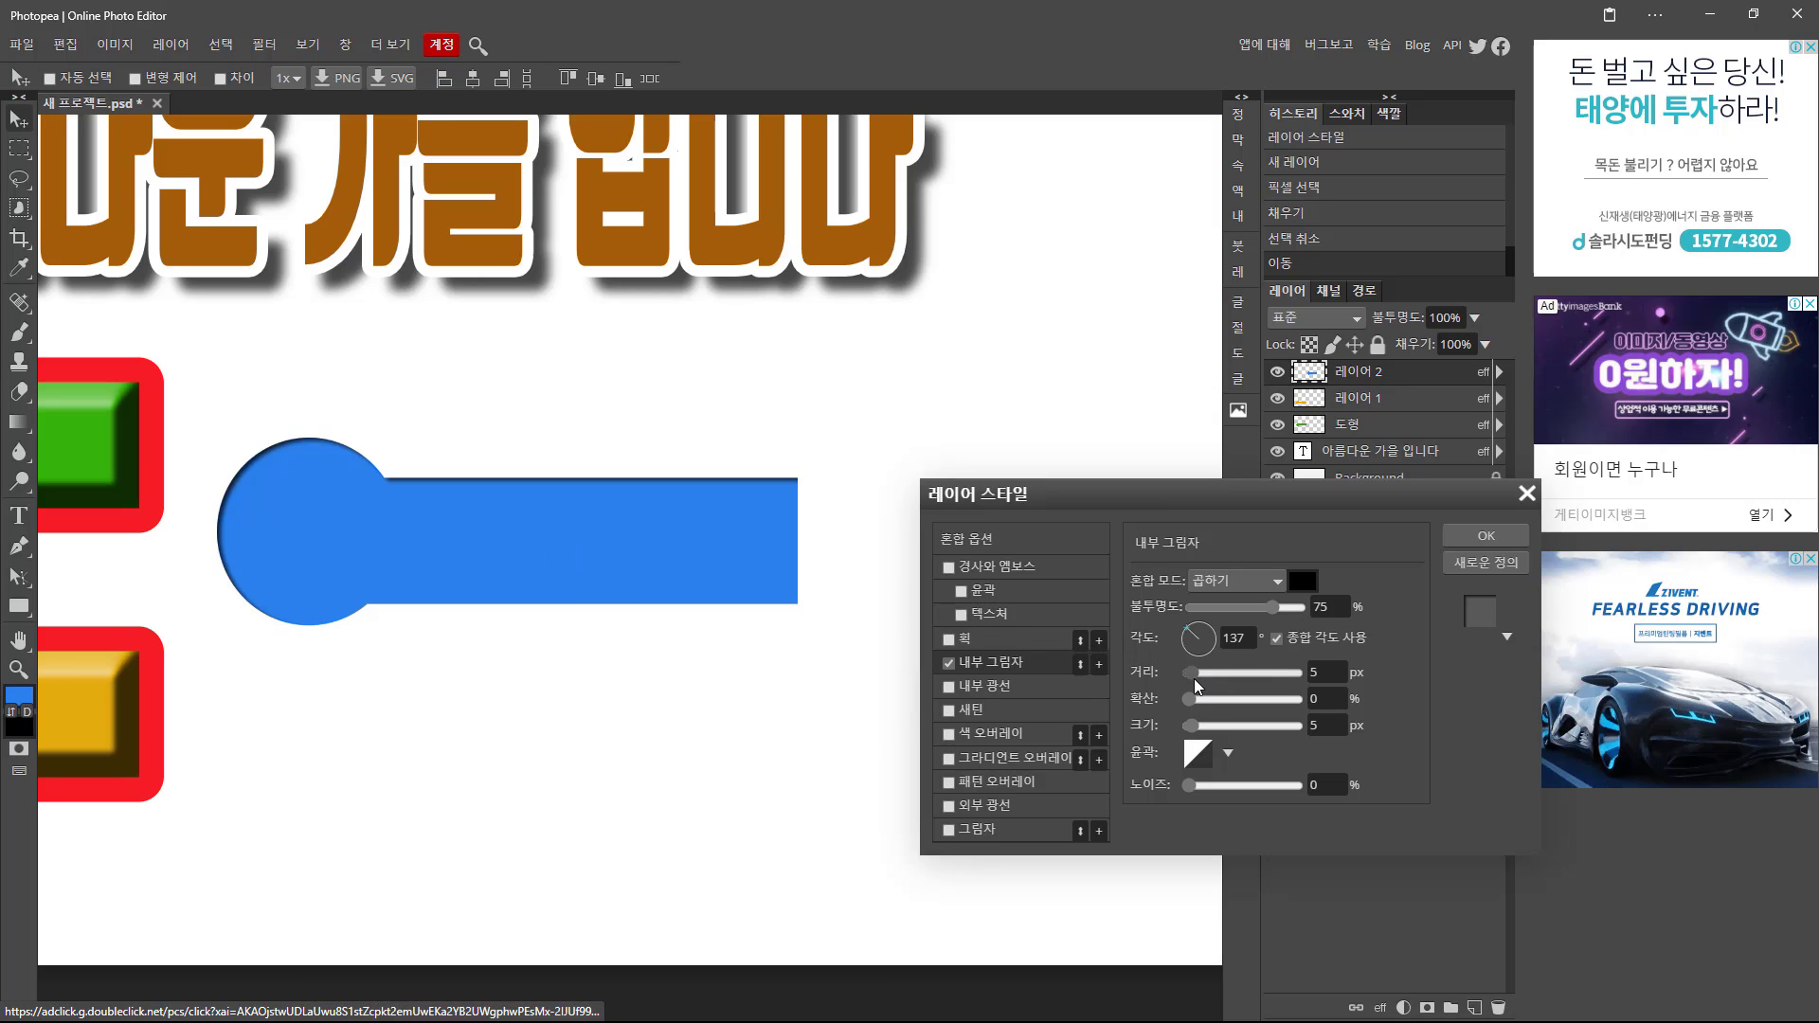
drag(1197, 675, 1184, 788)
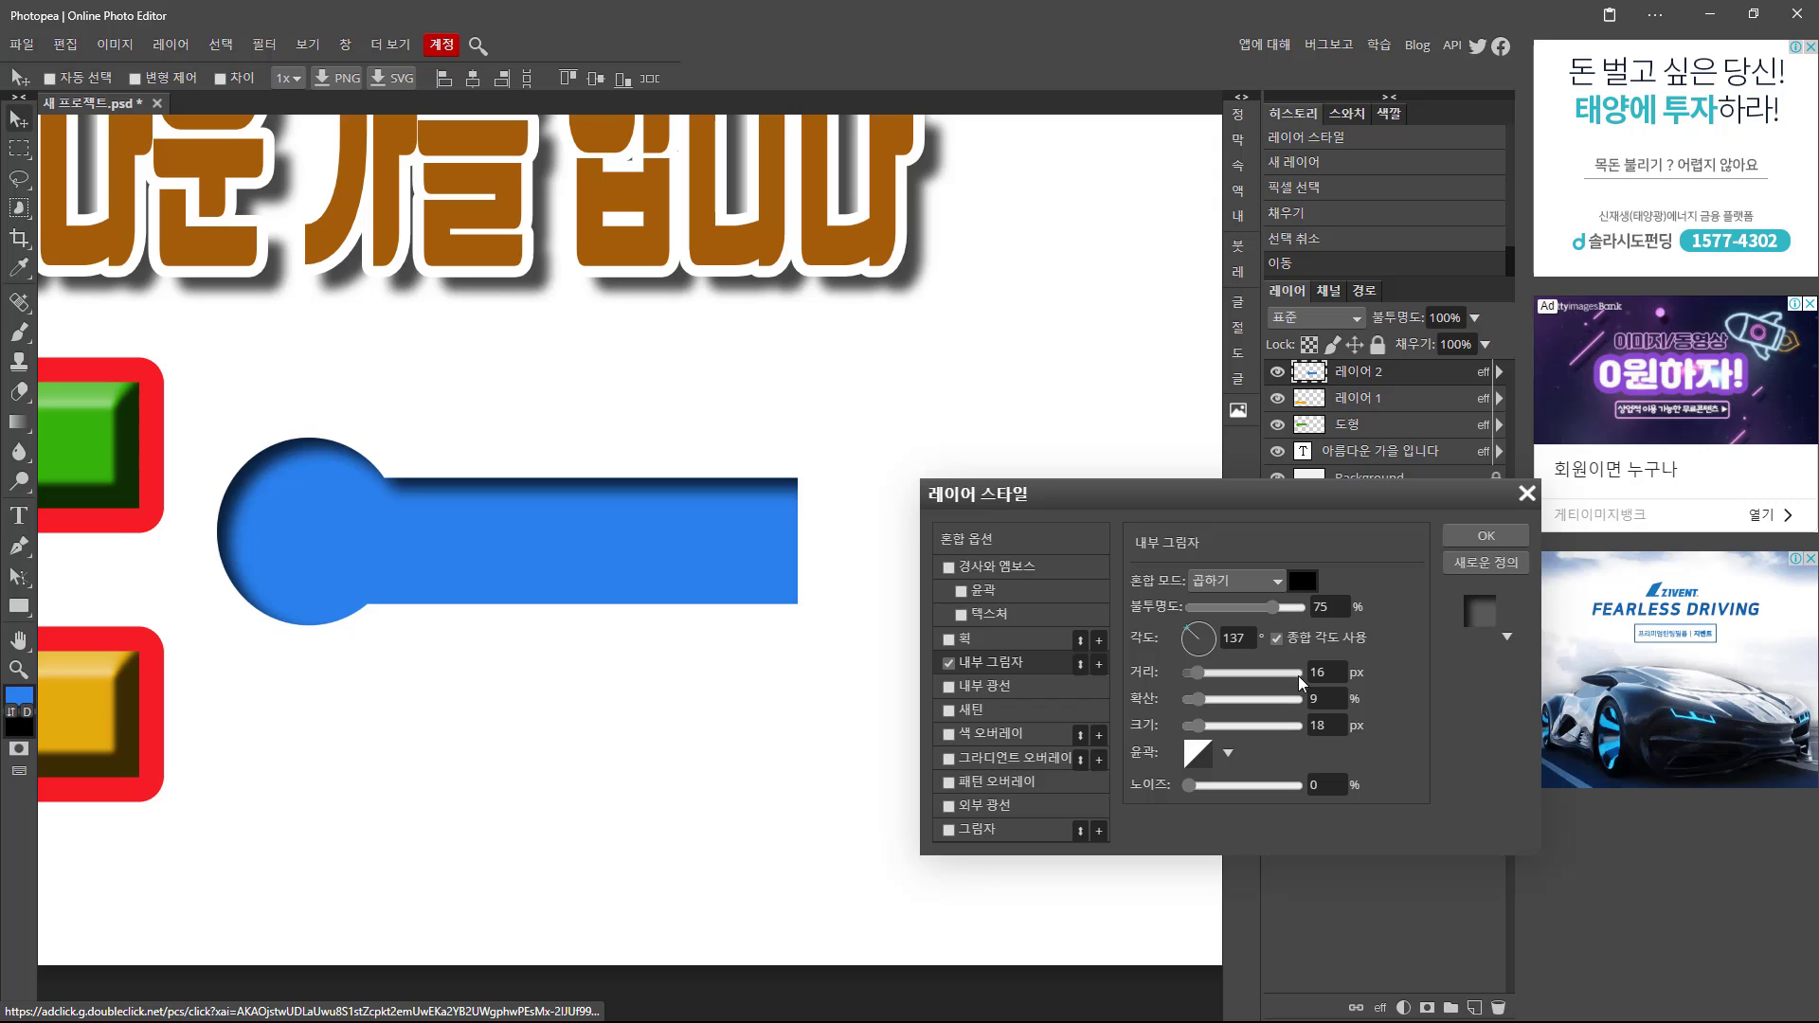
Lower the blue shape's inner shadow opacity to 64 %, keeping the Multiply (곱하기) blend mode, and nudge the shape slightly up and right.
click(1270, 579)
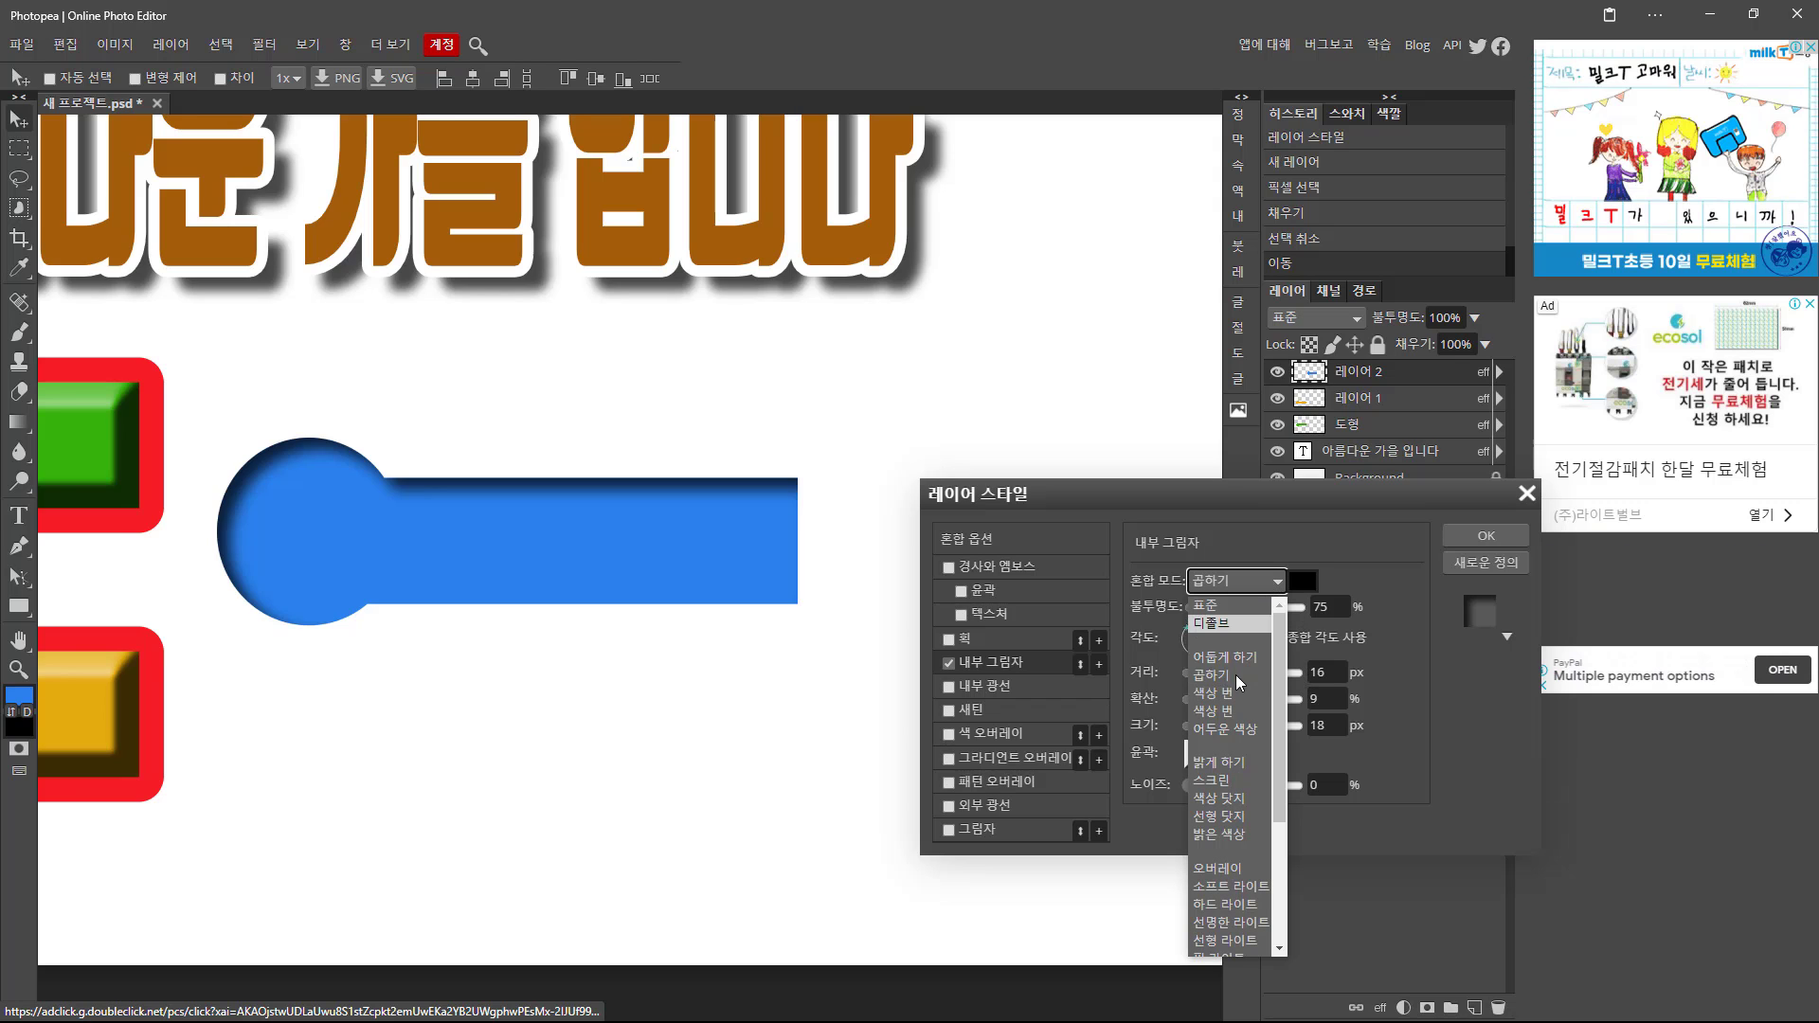
click(1362, 549)
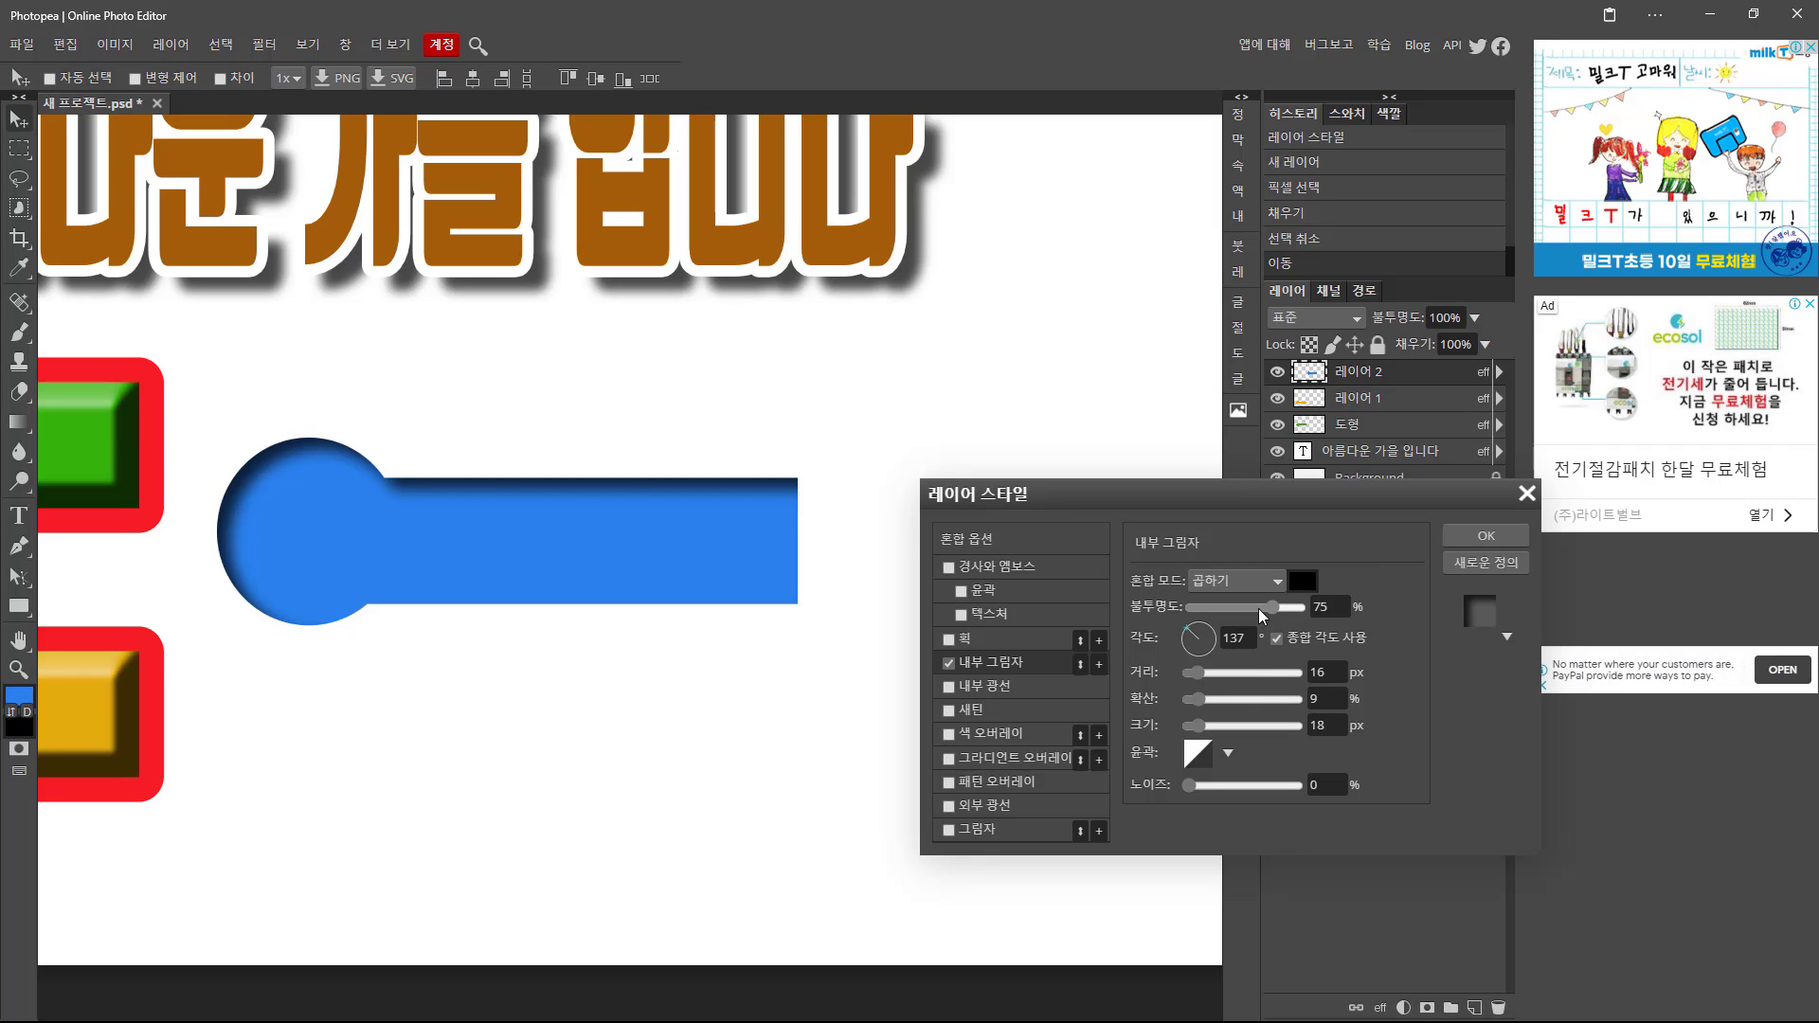
mouse_move(1260, 611)
mouse_down()
mouse_move(1179, 611)
mouse_move(1311, 606)
mouse_move(1262, 618)
mouse_up()
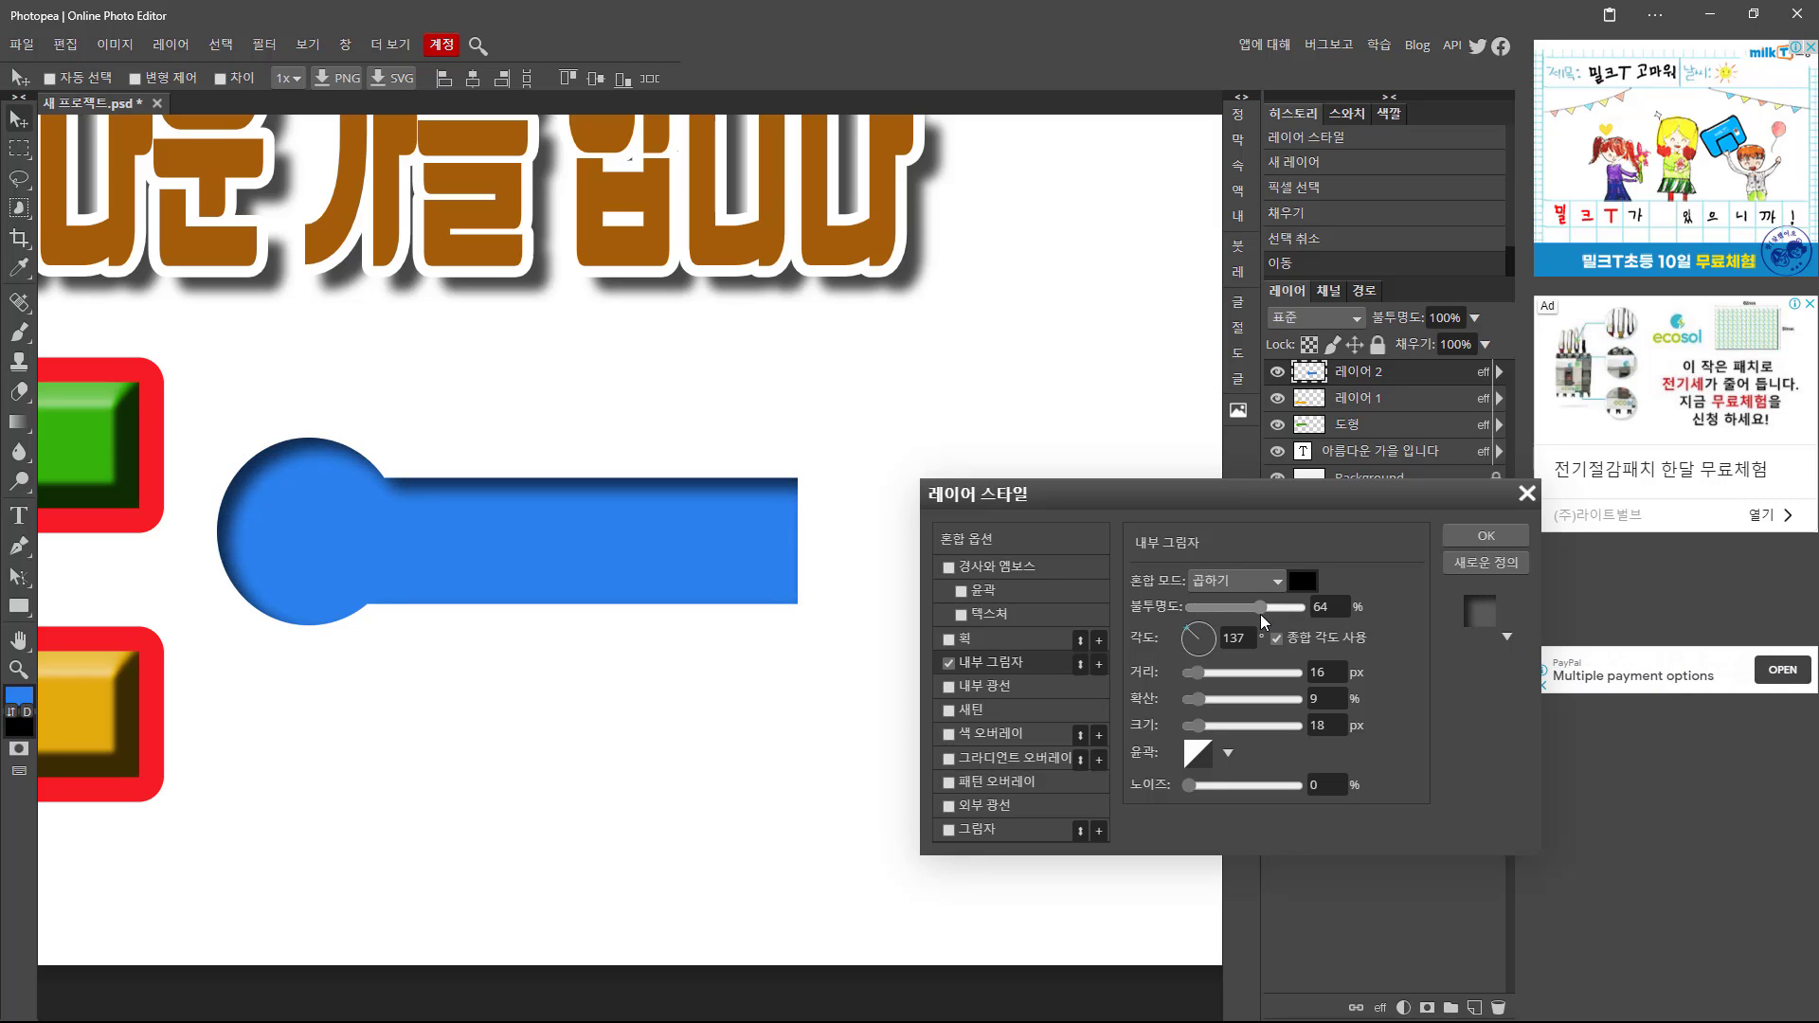
drag(1186, 498, 1164, 412)
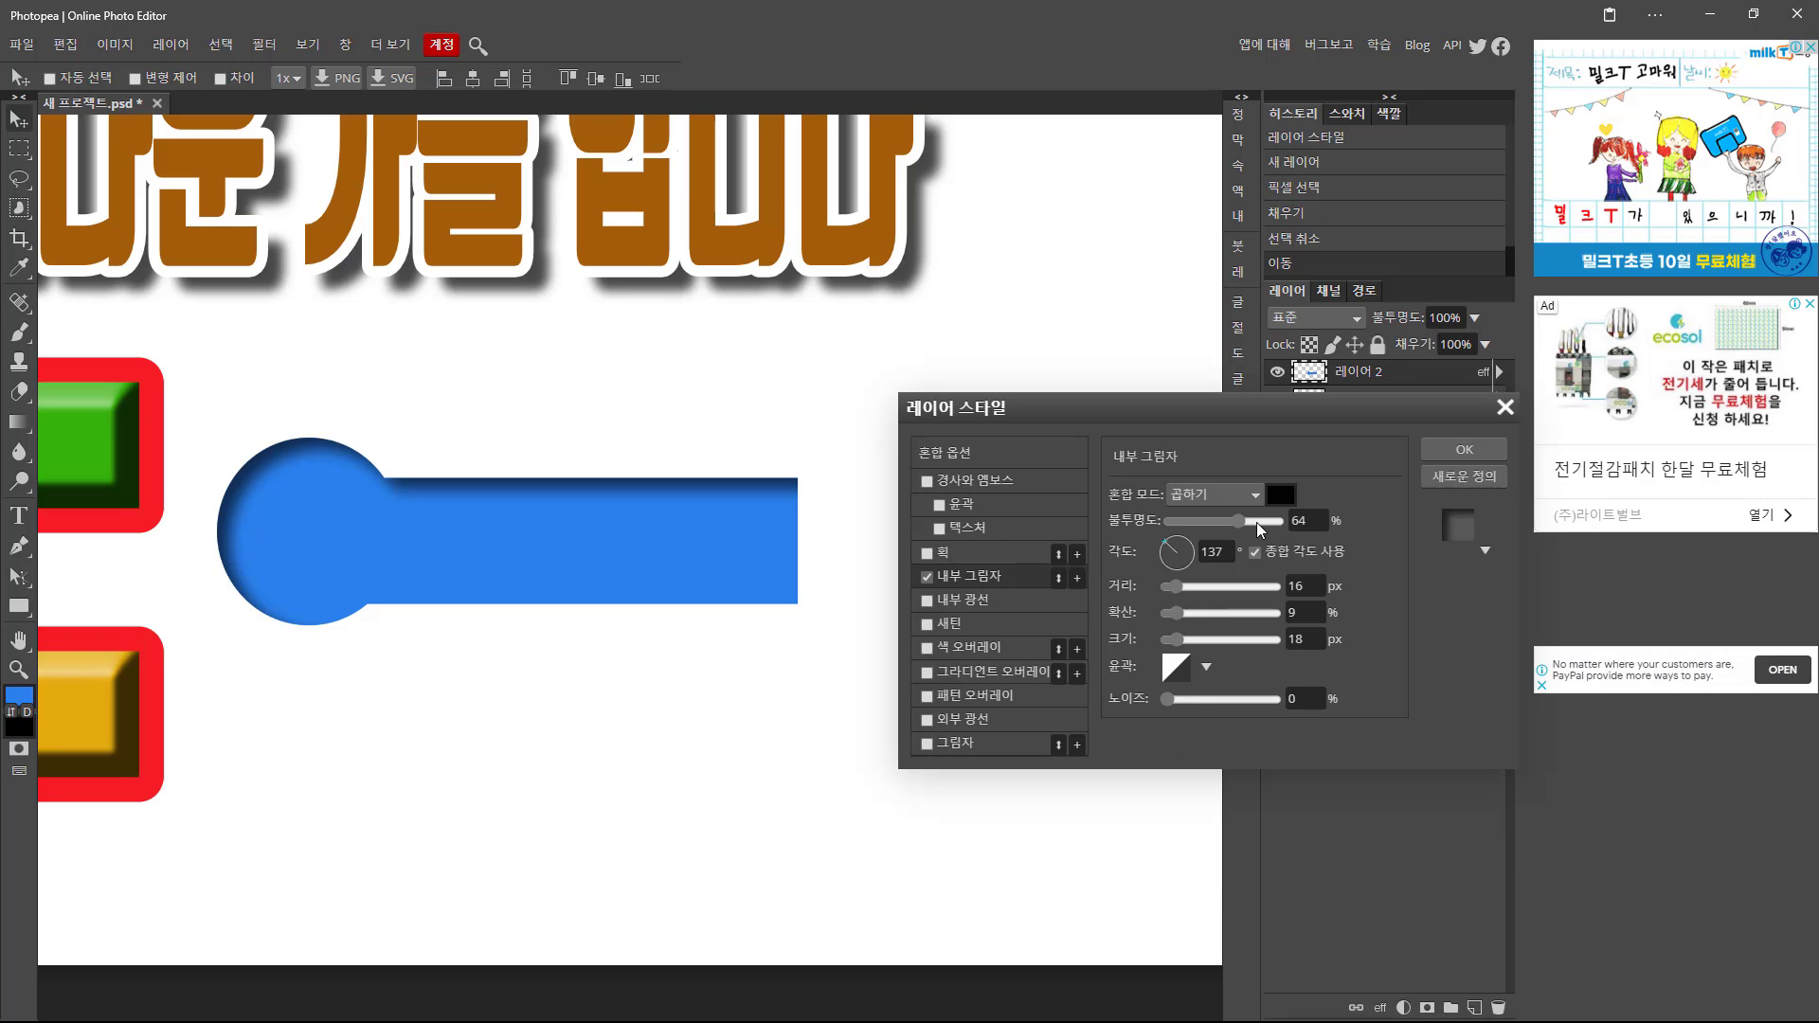
click(1465, 450)
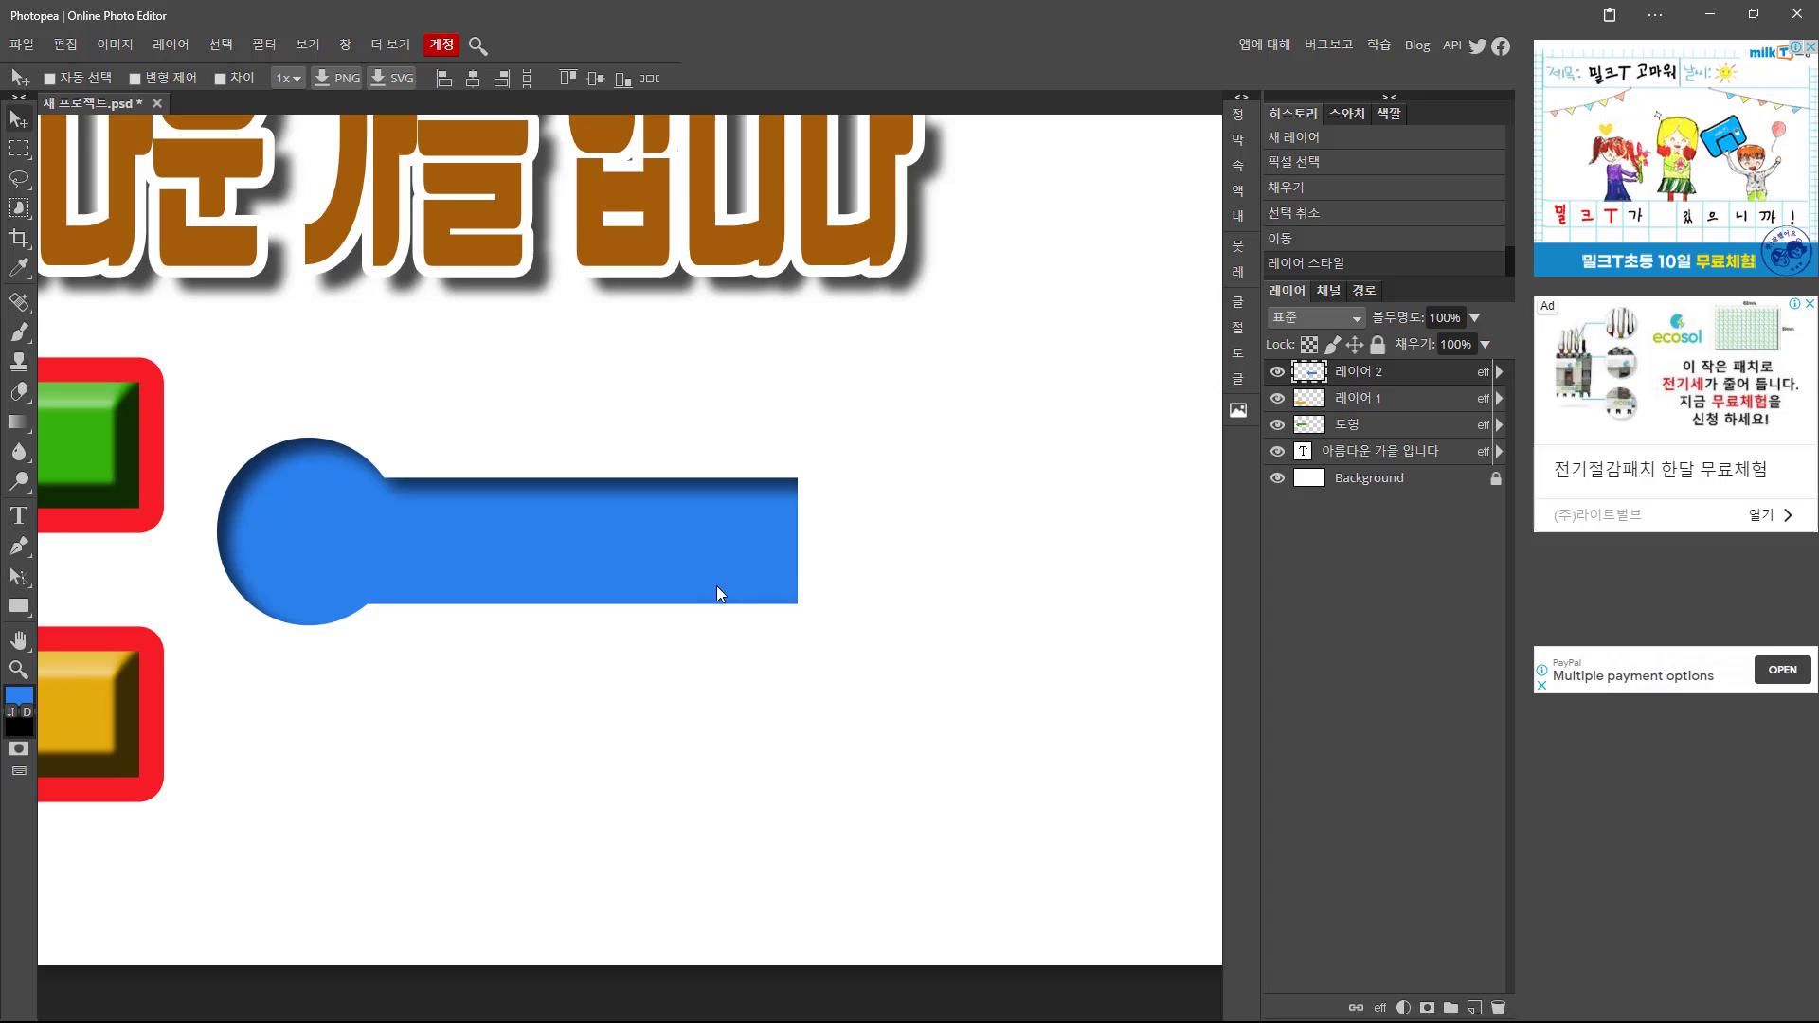
drag(532, 560, 601, 520)
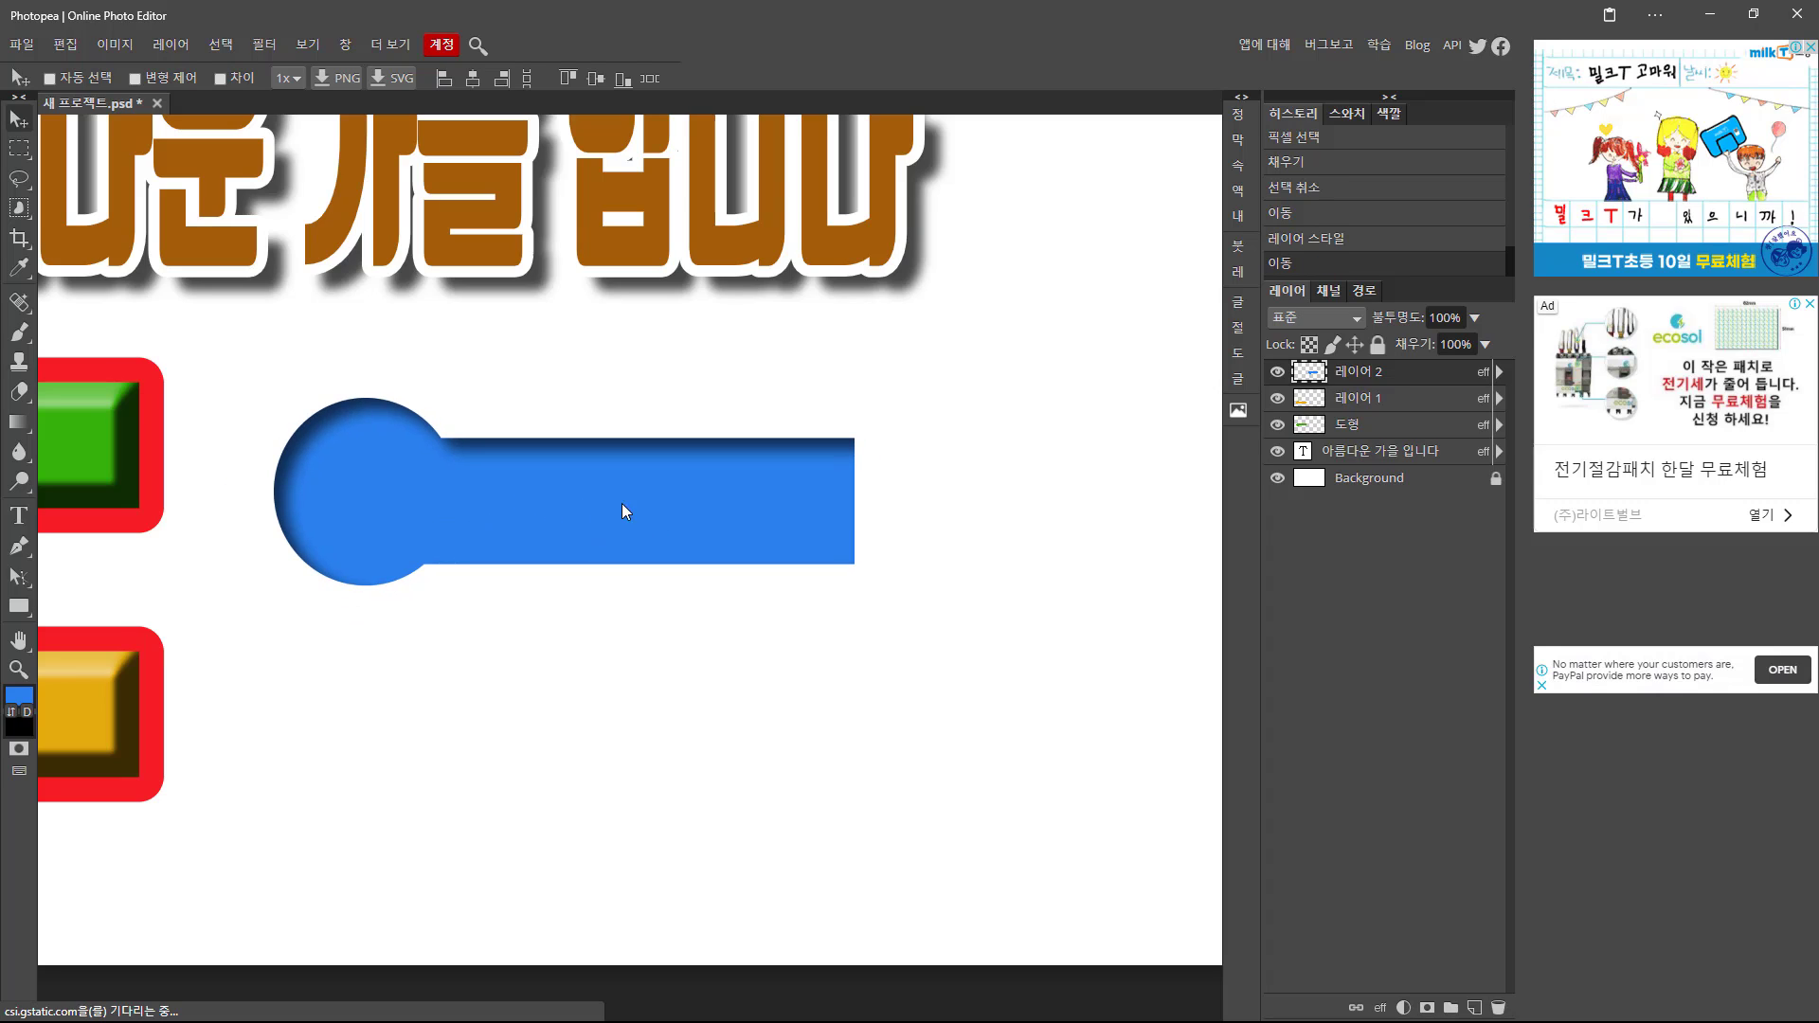
Duplicate the 아름다운 가을 입니다 text layer, place the copy above all other layers and move its text over the blue shape.
click(1396, 456)
drag(1396, 460, 1474, 1012)
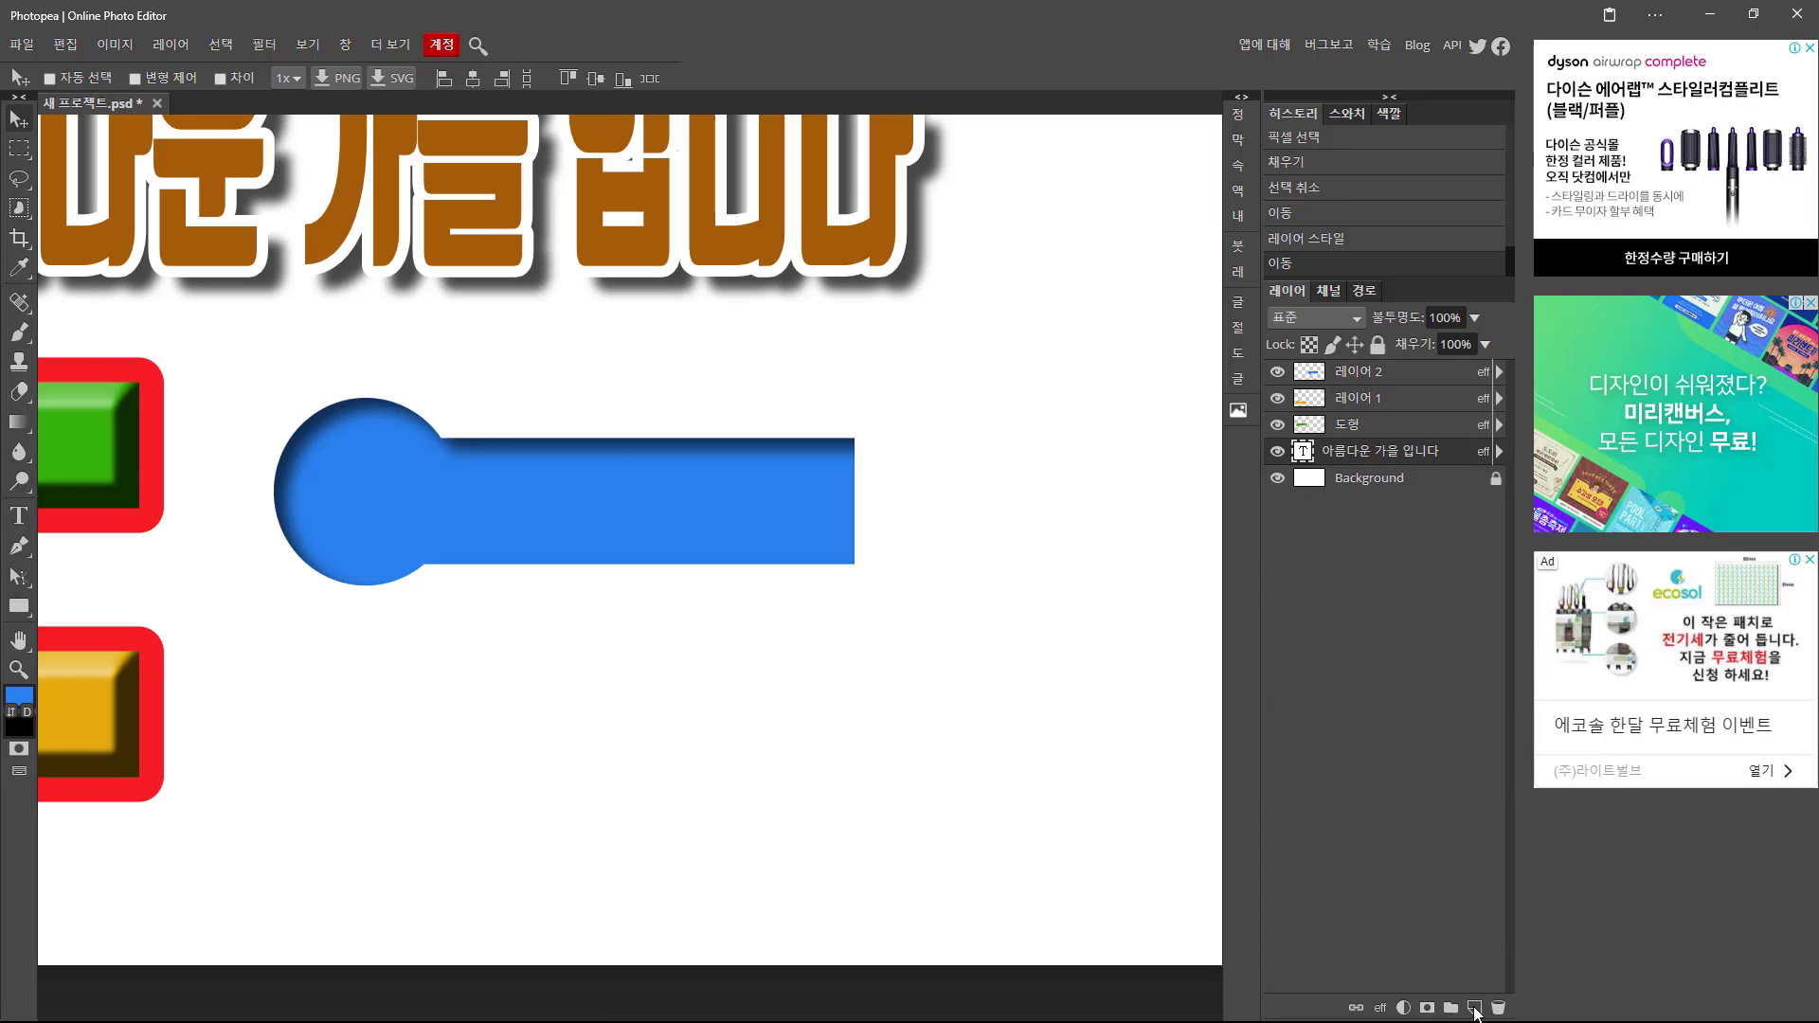
drag(1370, 460, 1364, 369)
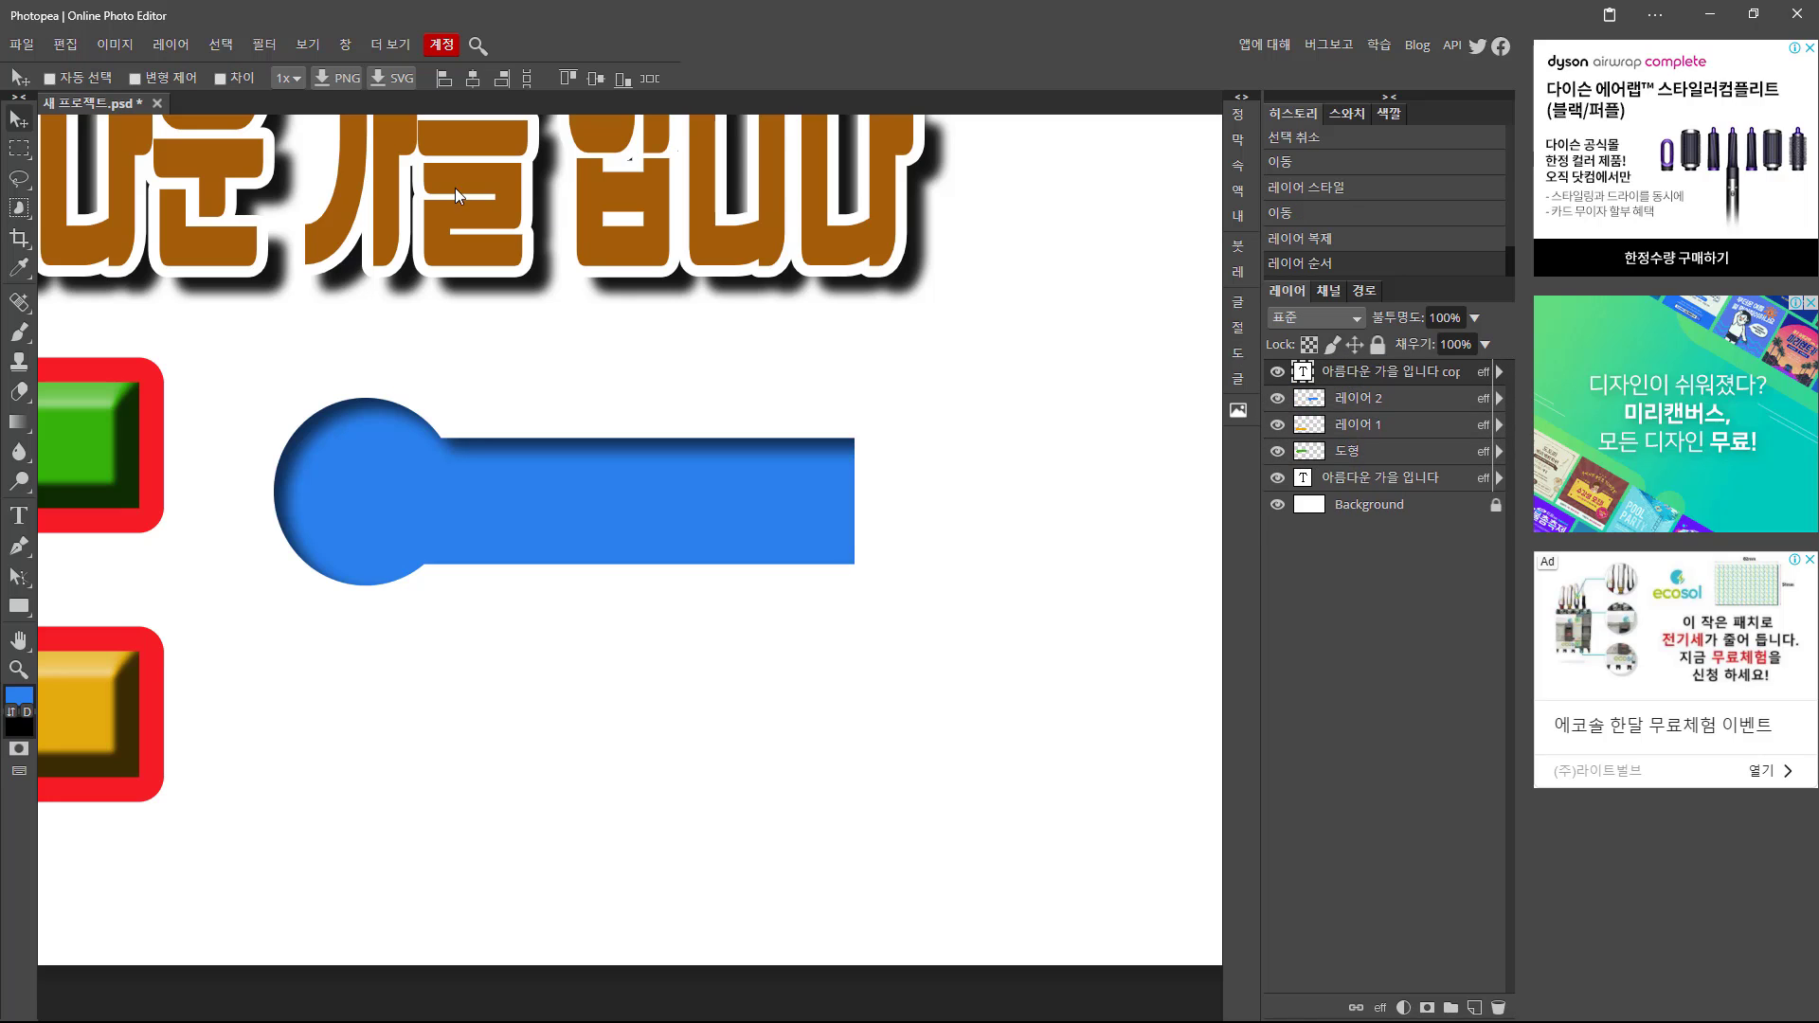
drag(366, 182, 650, 546)
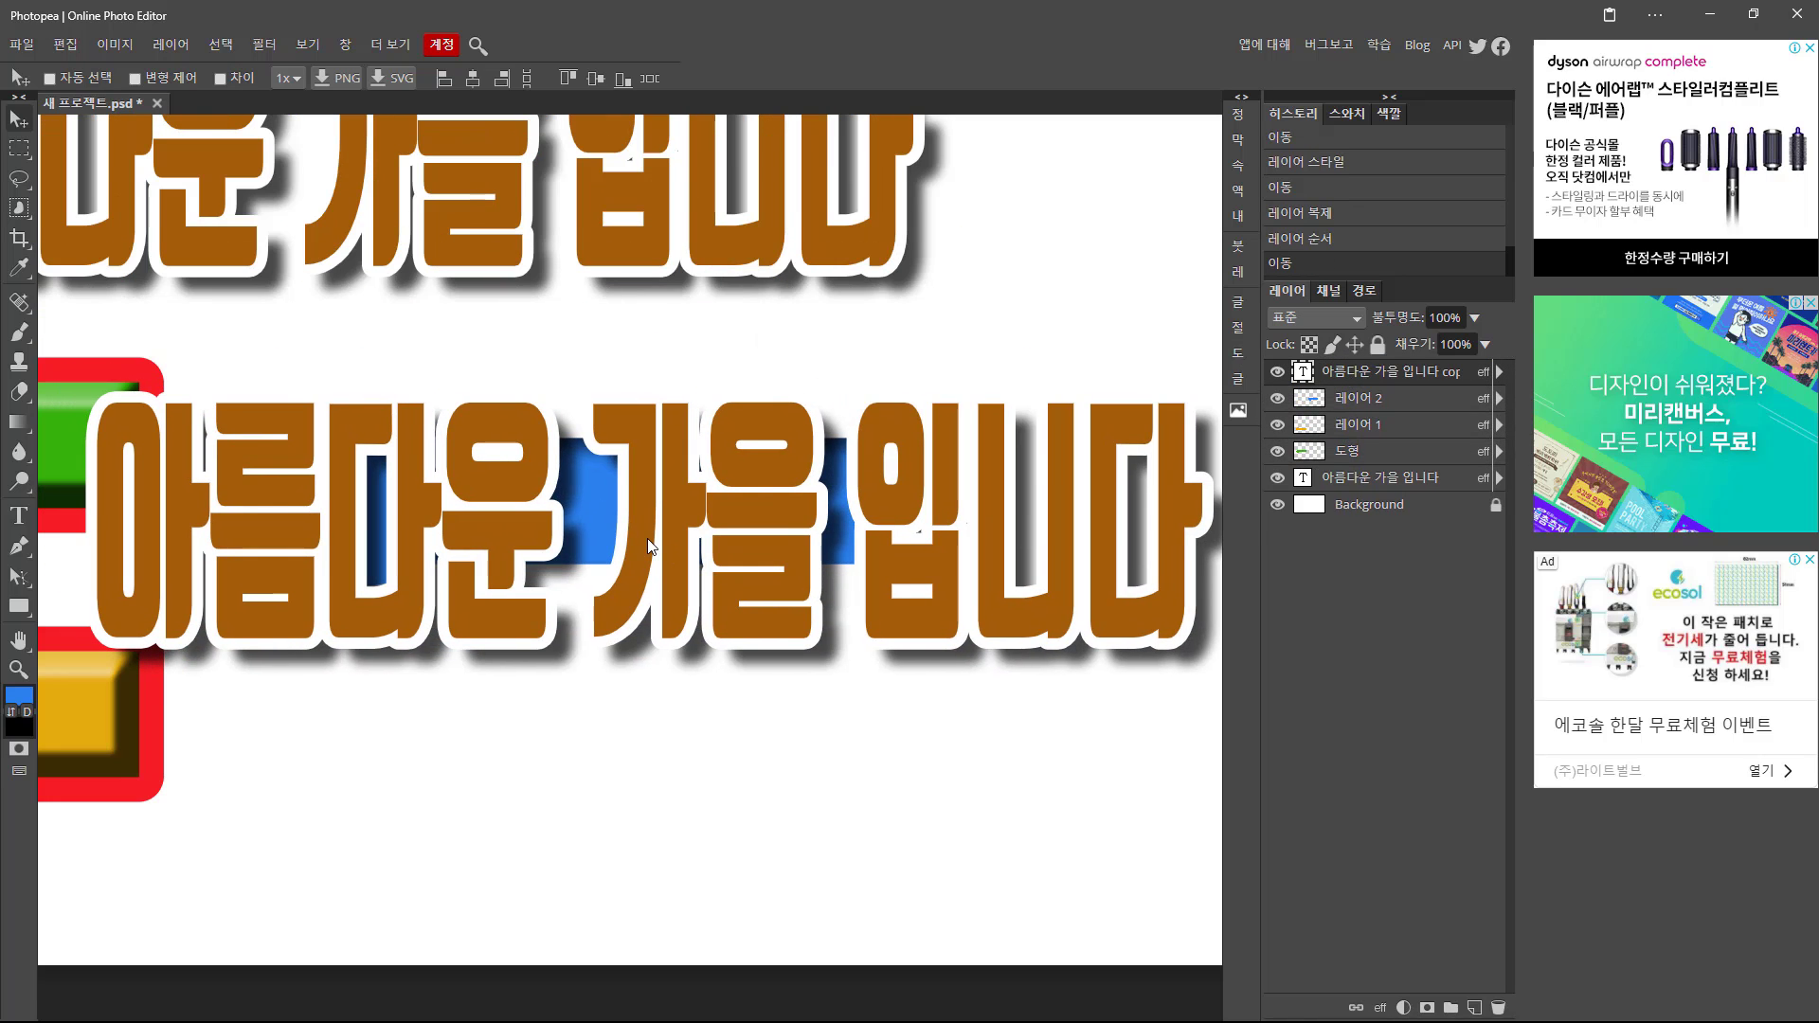
Scale the copied text down with Free Transform so it fits inside the blue shape's rectangular bar.
key(ctrl)
key(ctrl+t)
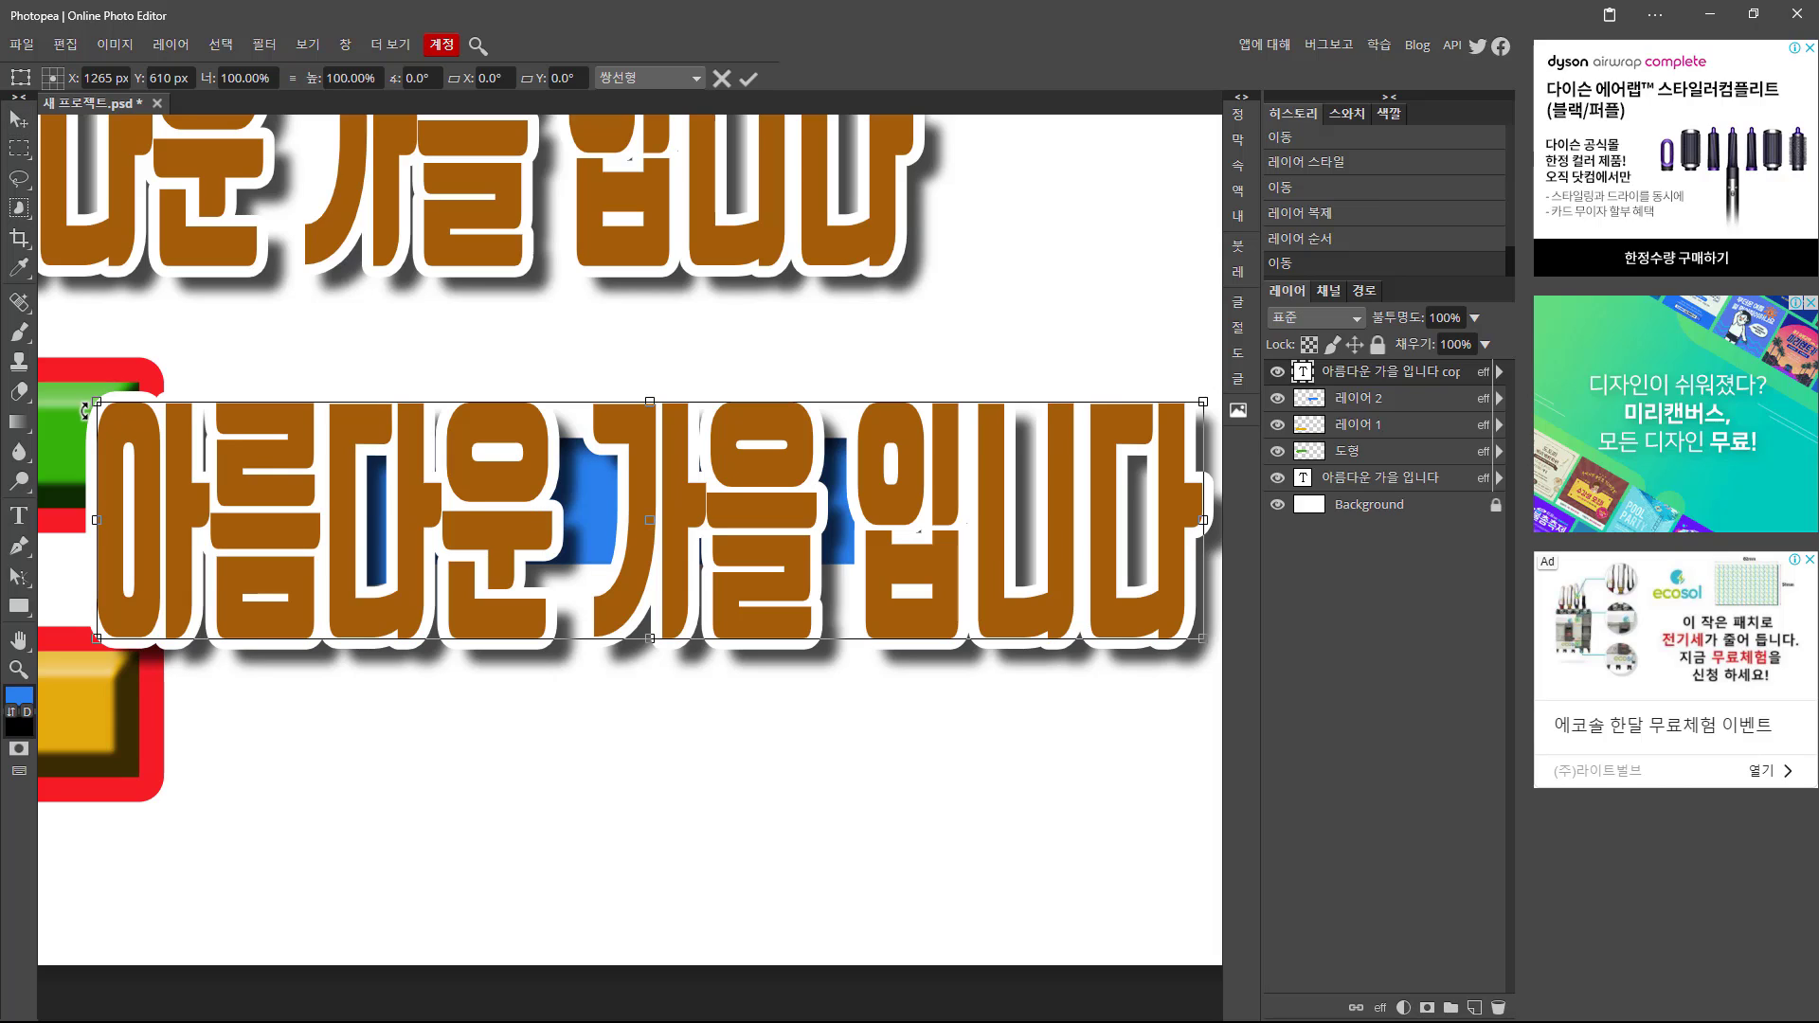
drag(97, 402, 819, 728)
drag(913, 627, 665, 502)
key(Return)
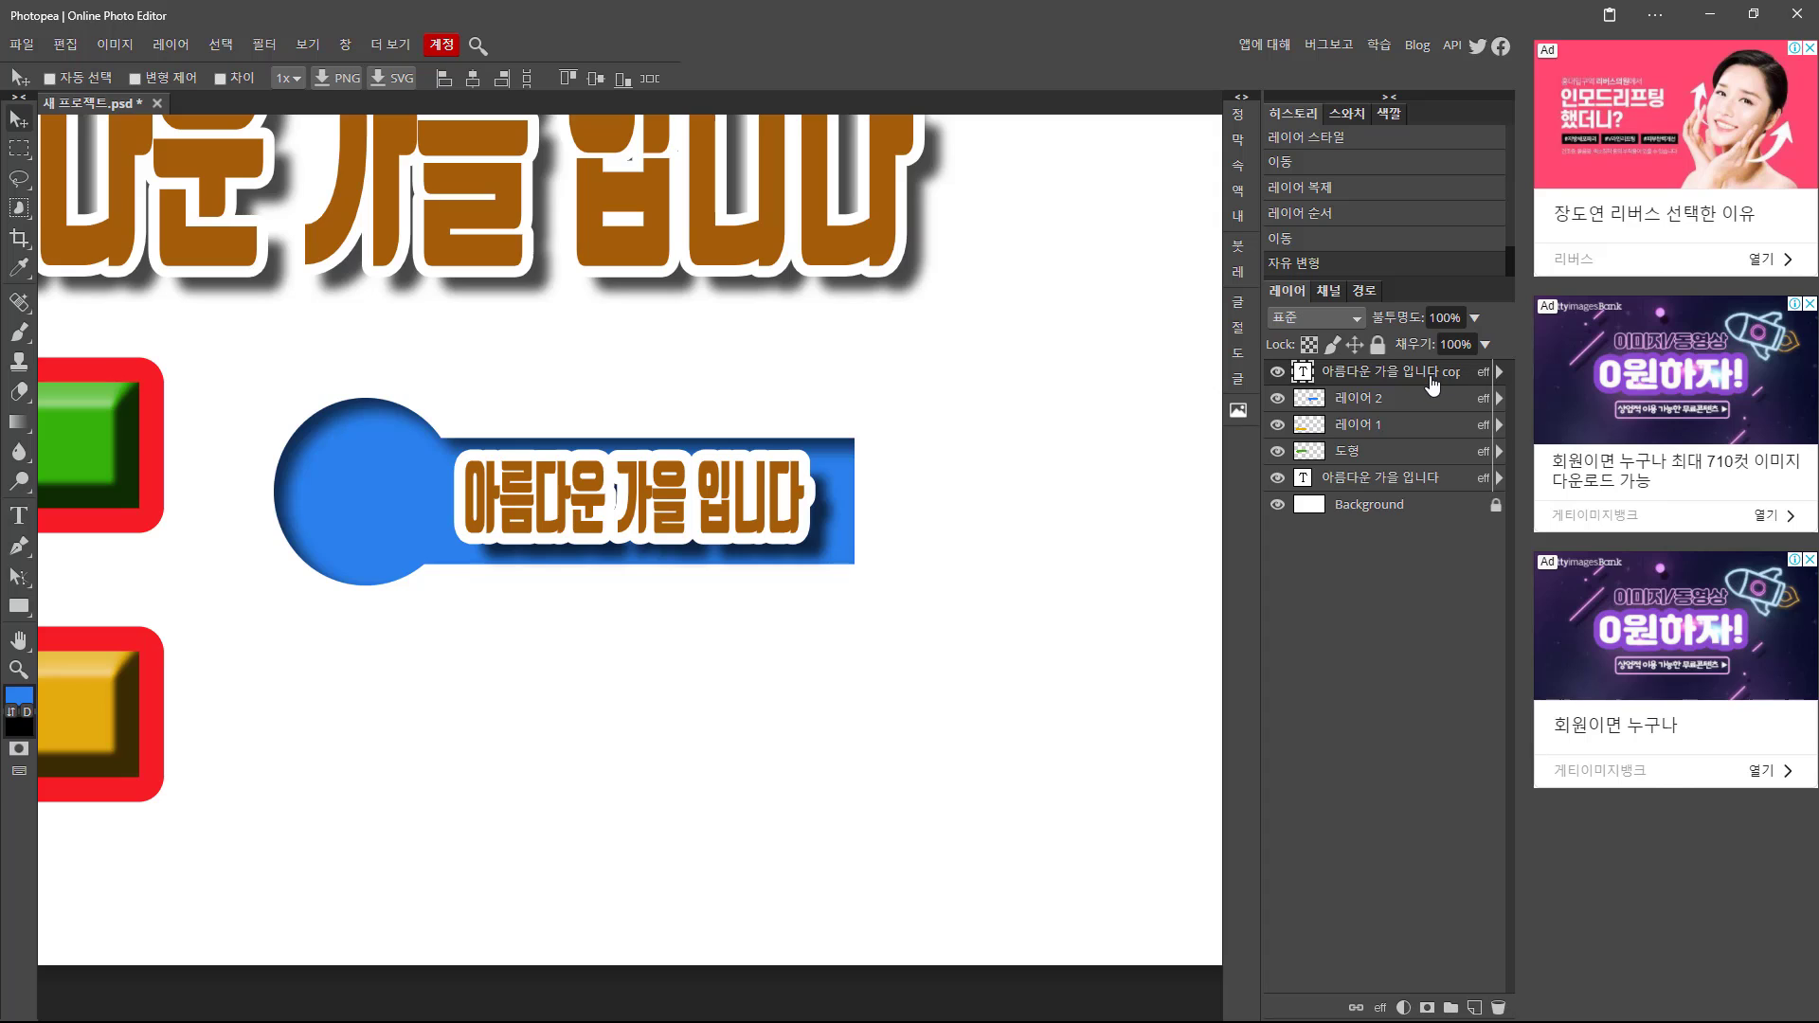
Set the small text's stroke to 6 px and its drop shadow to opacity 64 %, spread 22 % and size 13 px with a shorter distance.
click(1486, 377)
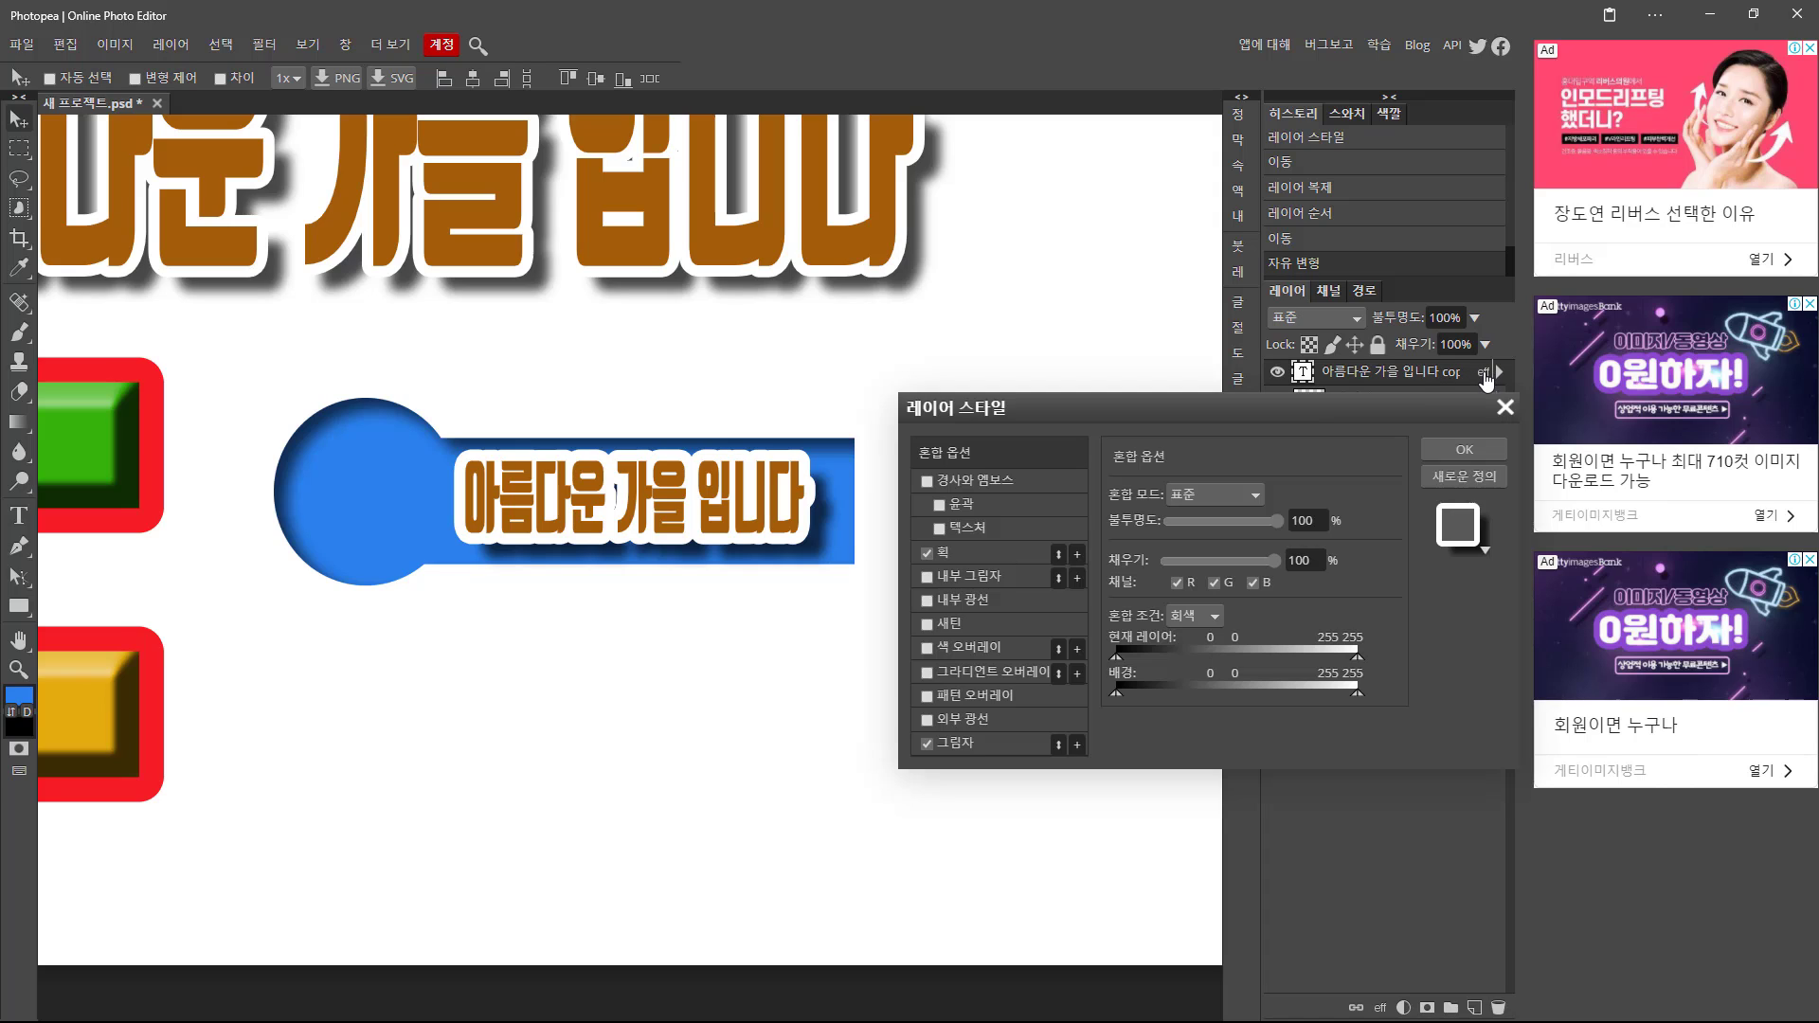
click(998, 559)
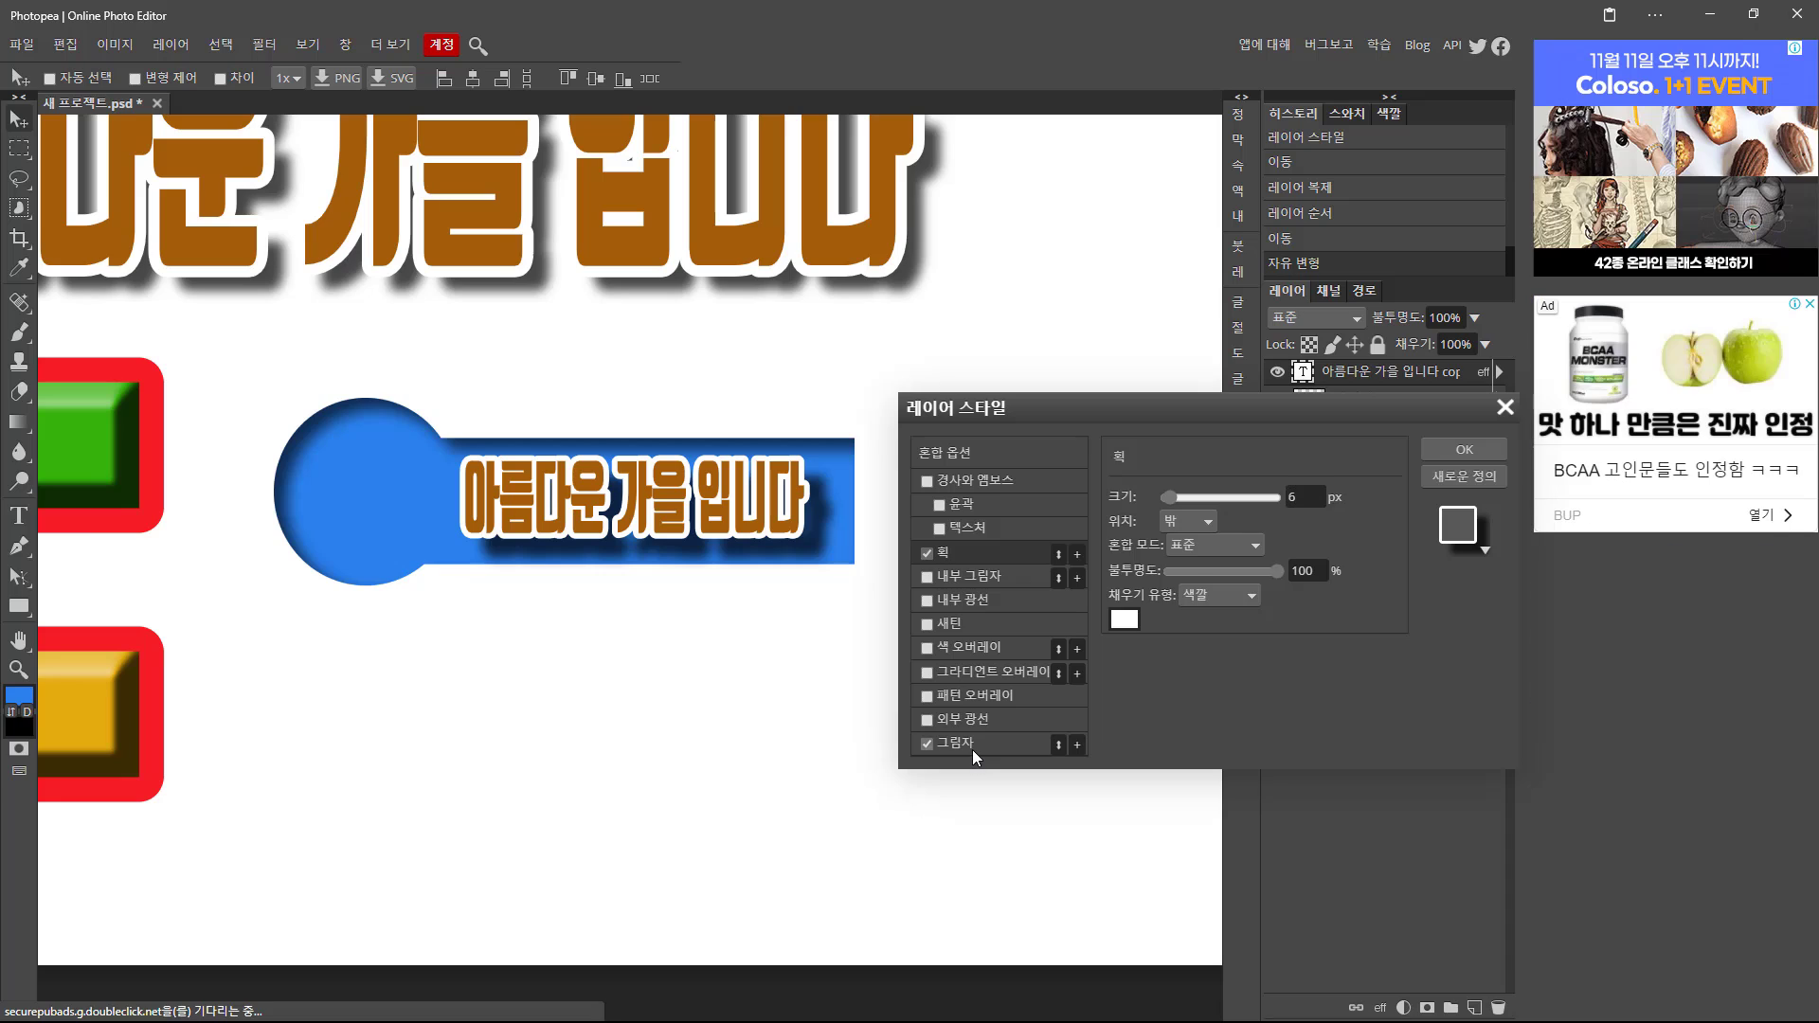
click(972, 748)
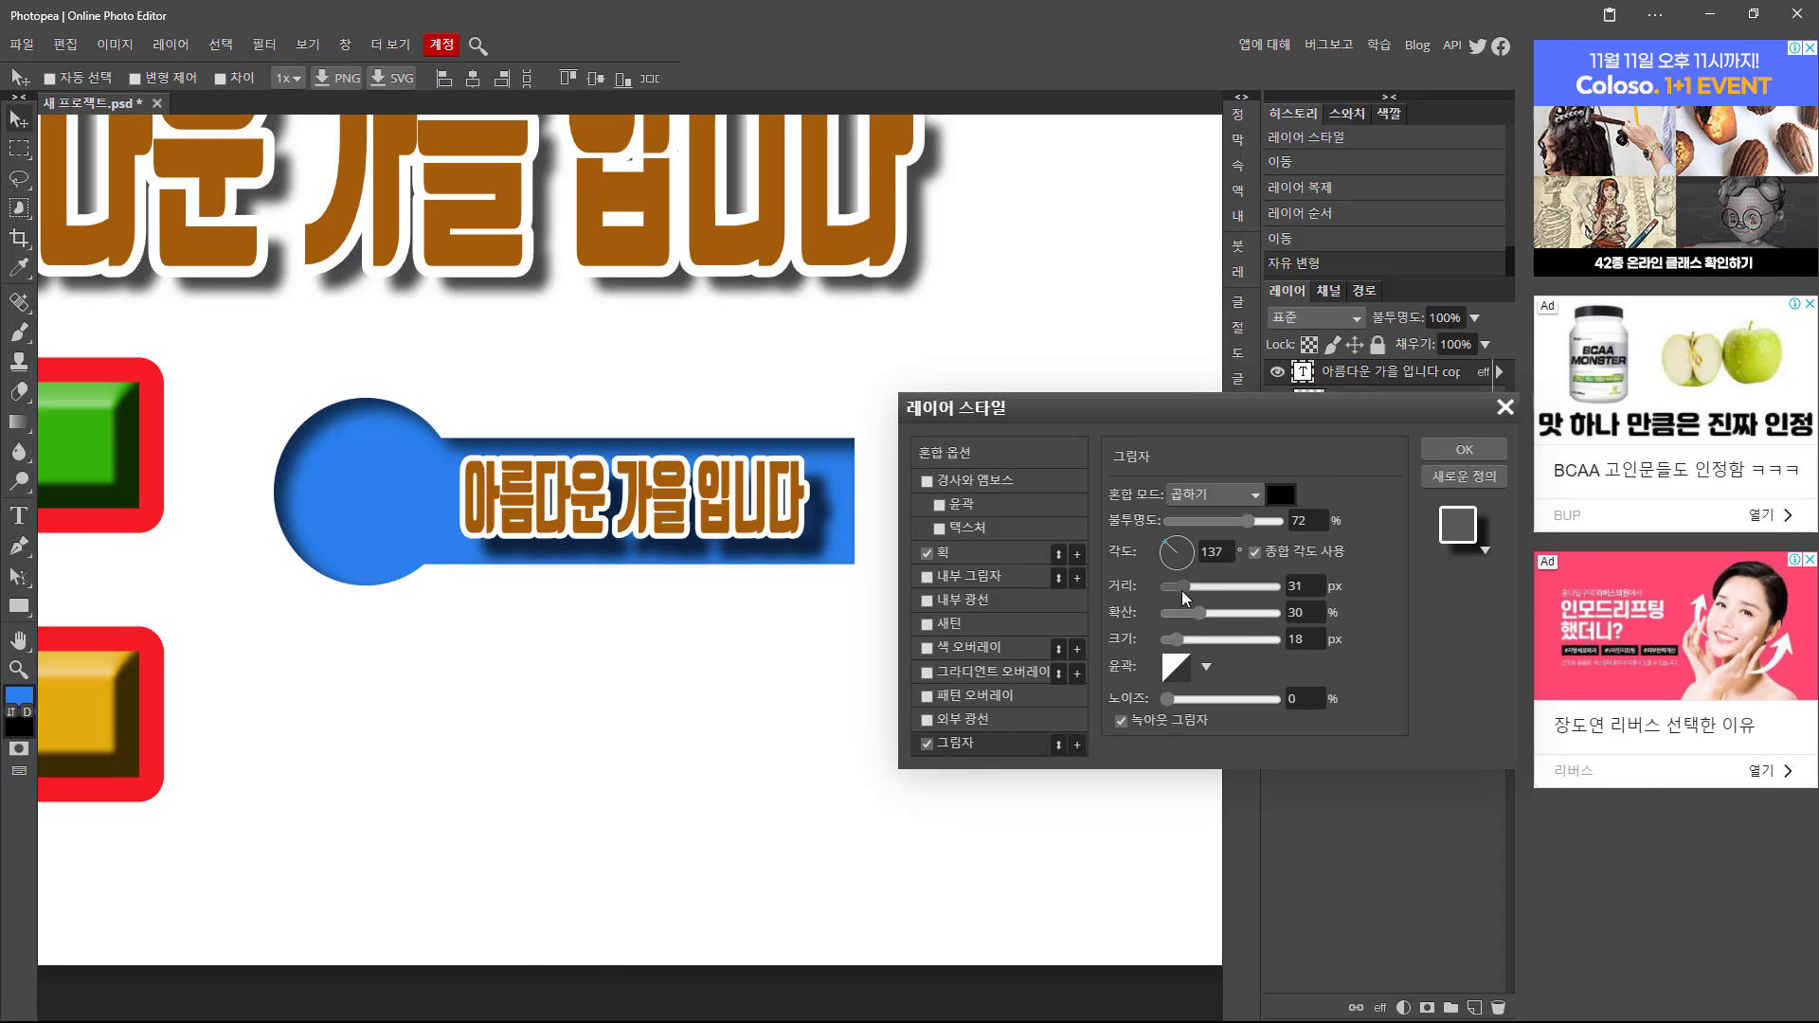
drag(1181, 589, 1176, 589)
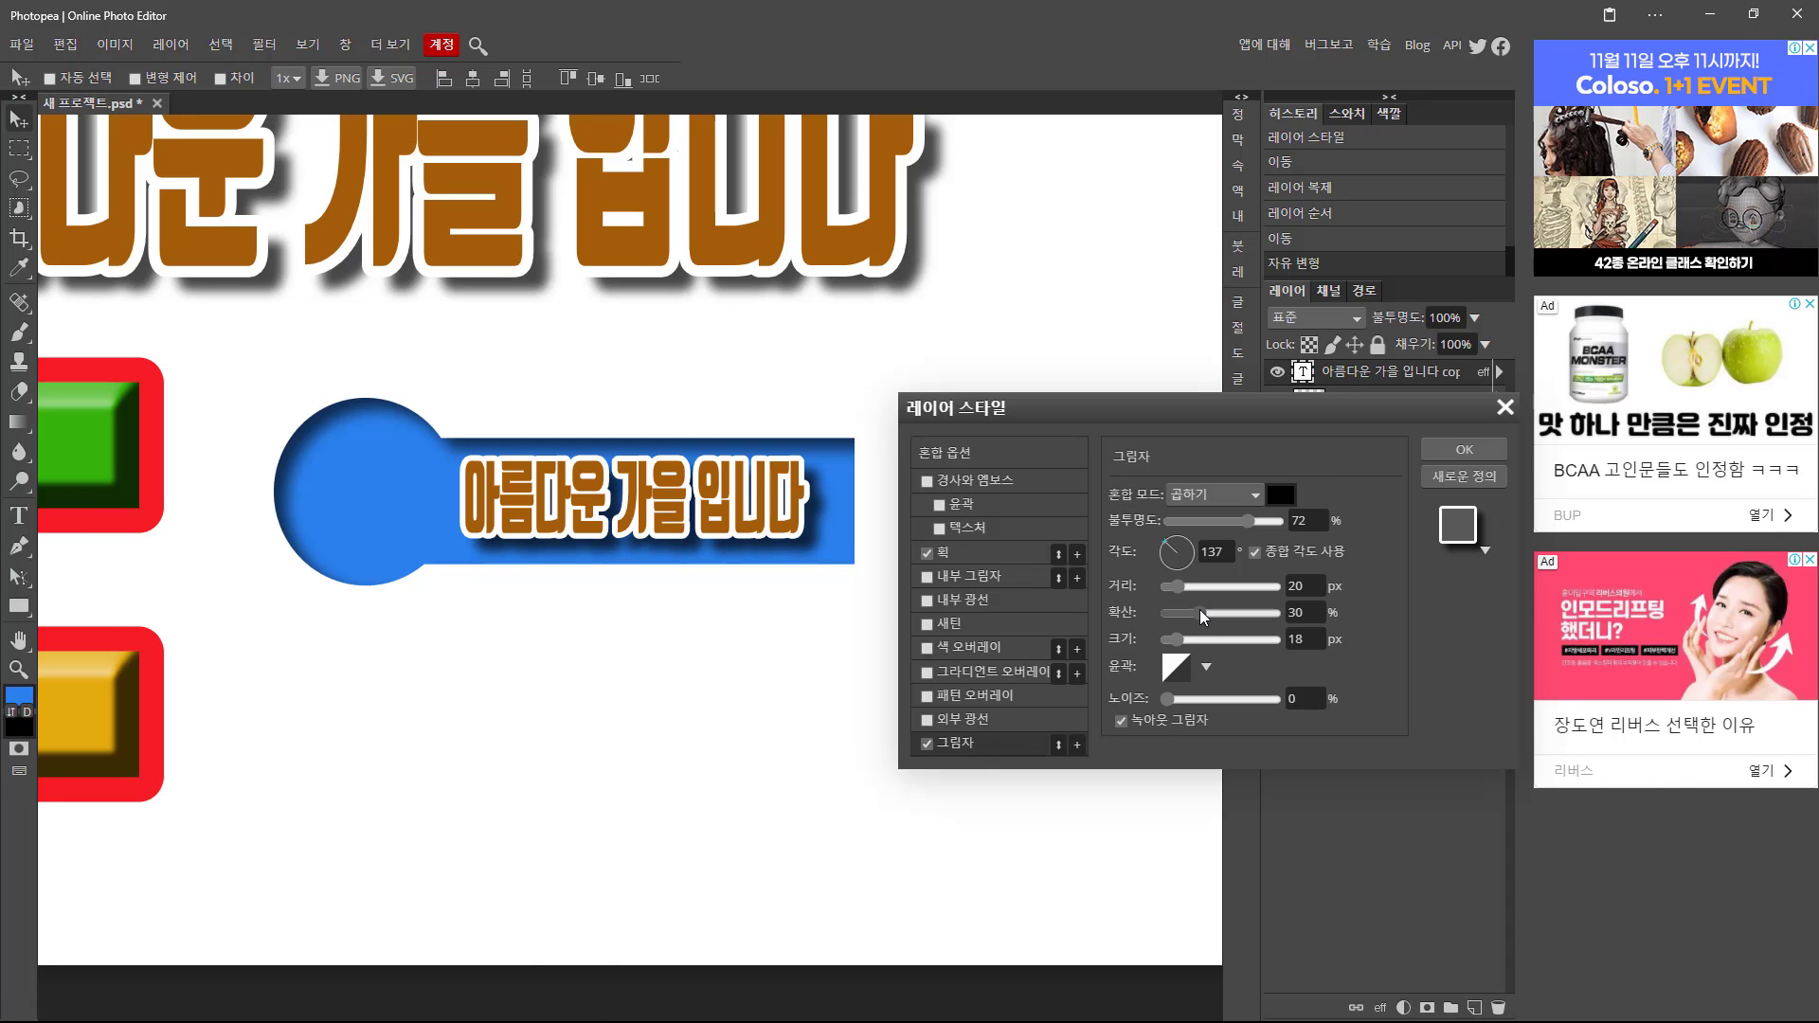
click(1200, 615)
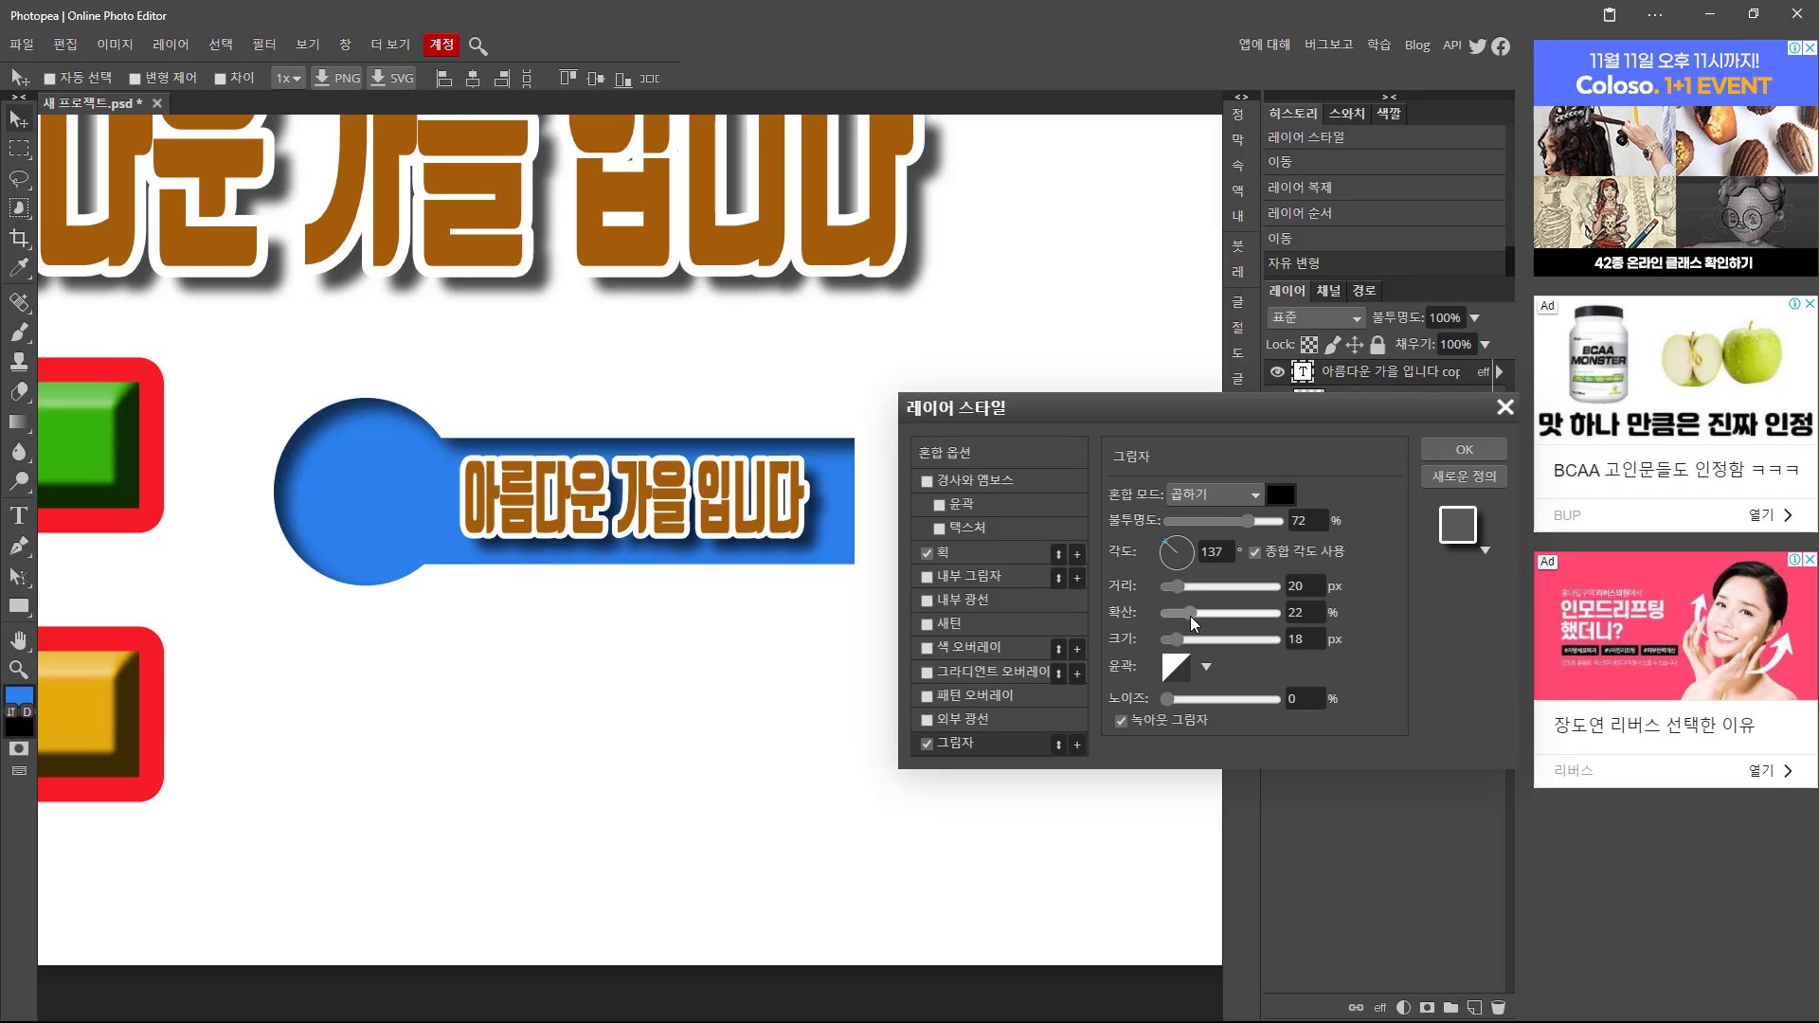
drag(1190, 616, 1176, 648)
drag(1247, 521, 1237, 524)
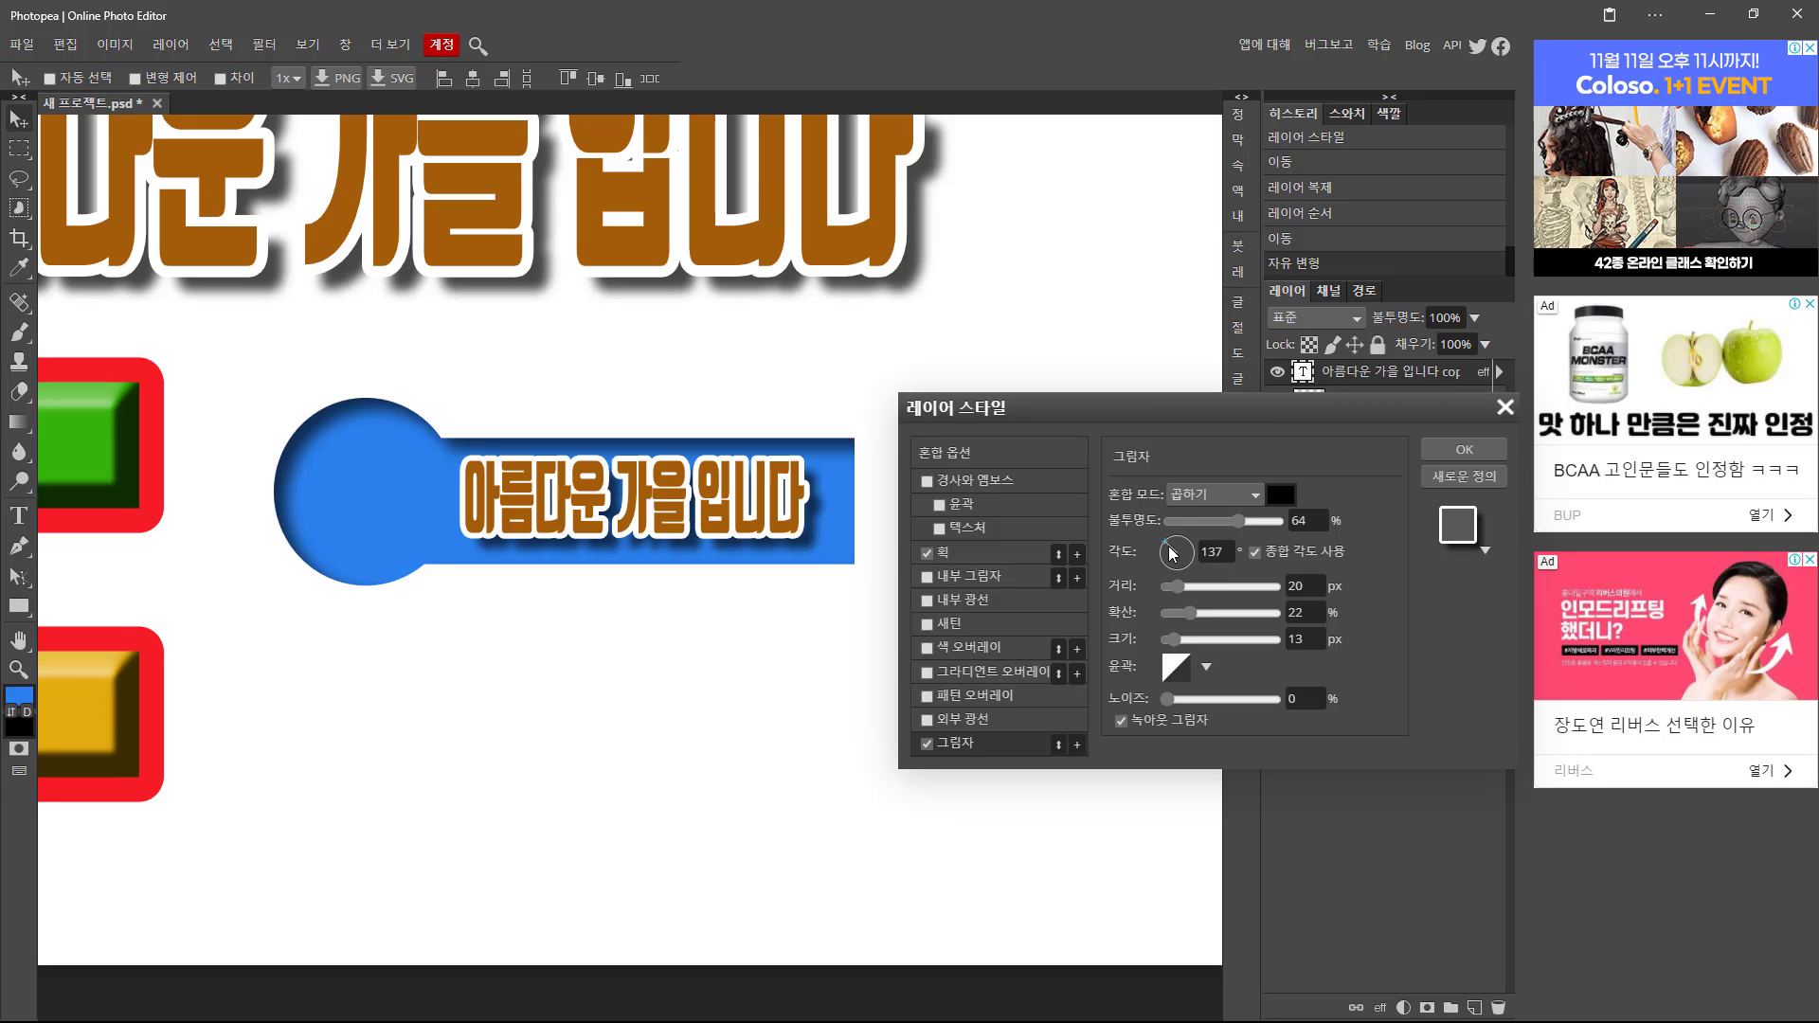
drag(1171, 553, 1173, 587)
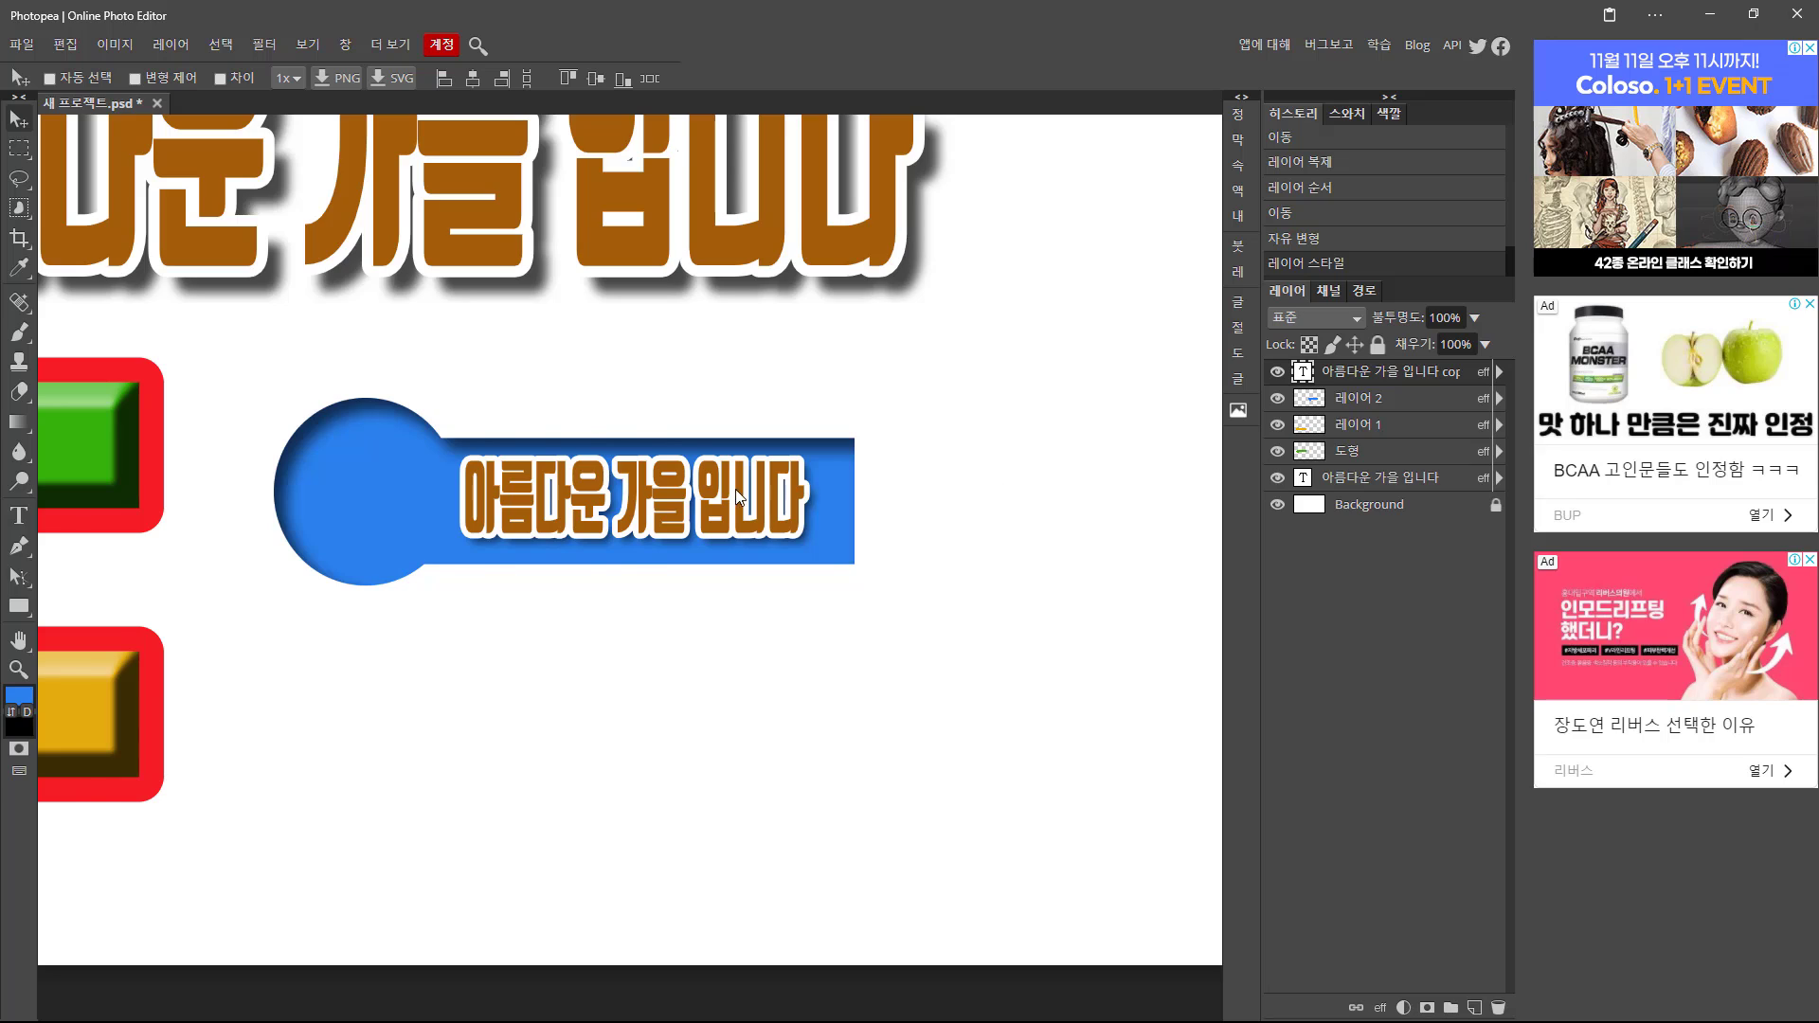
key(ctrl+0)
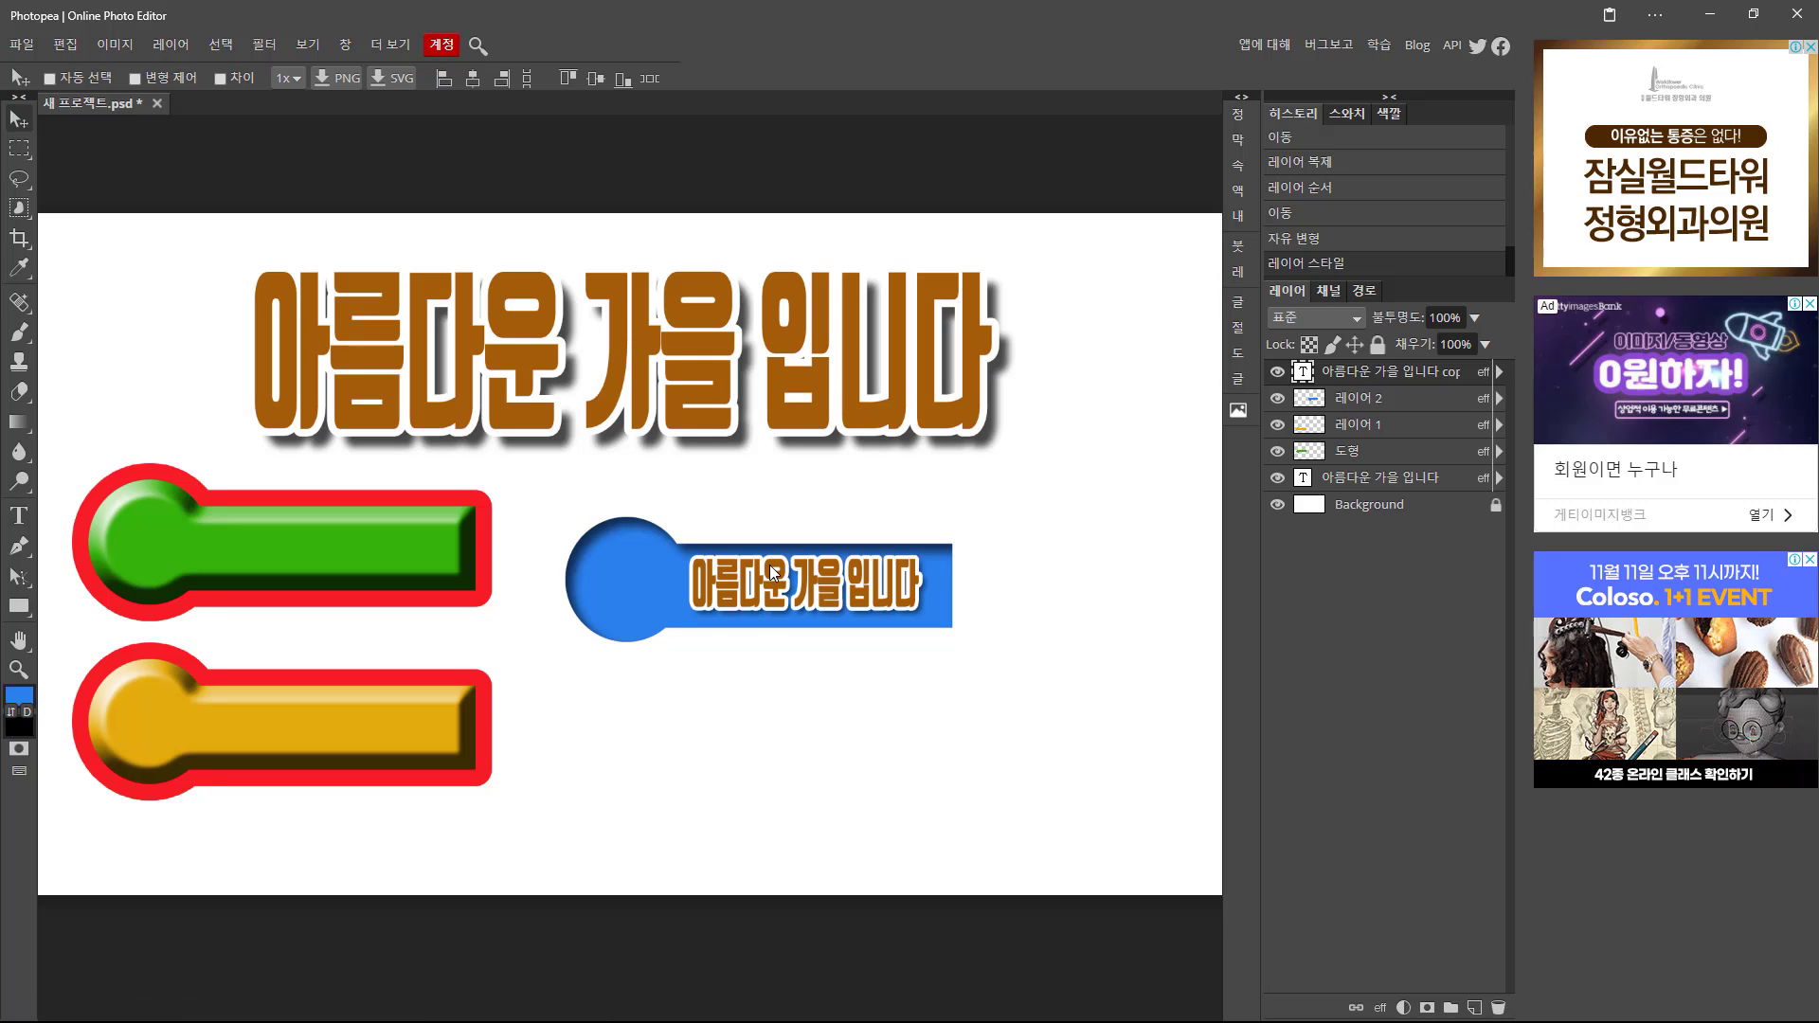
click(1381, 1007)
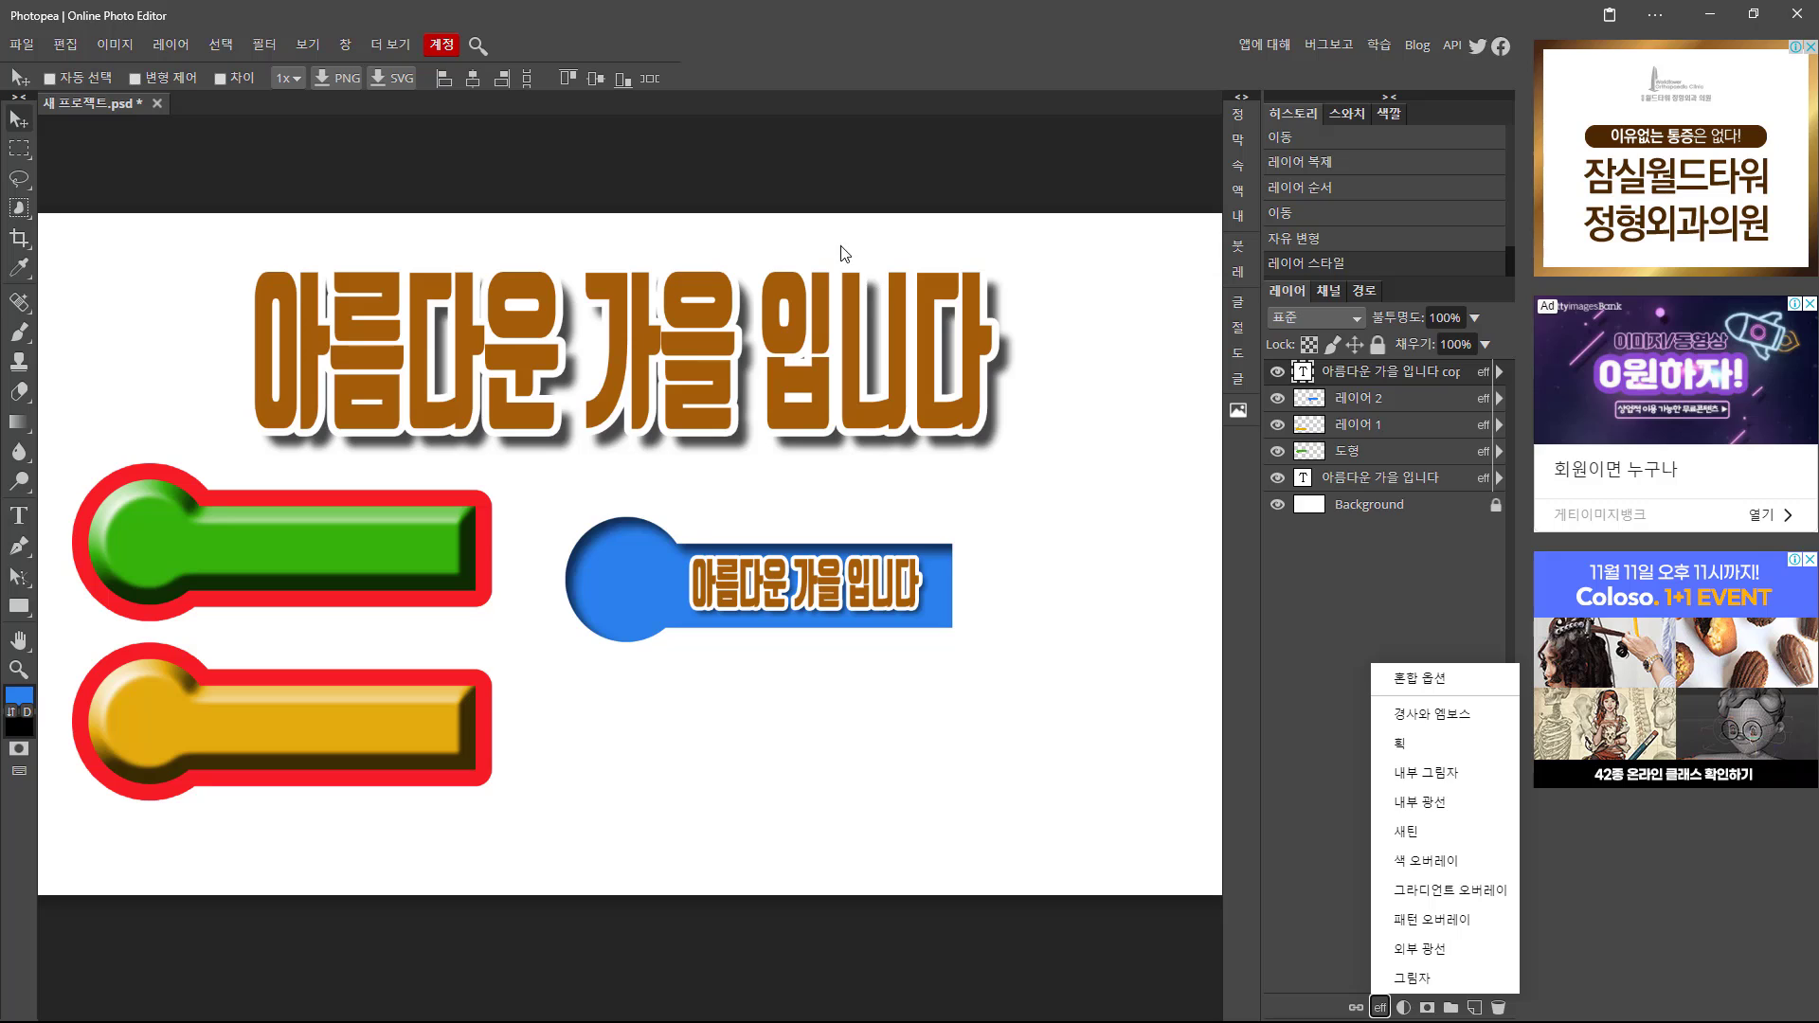
click(771, 167)
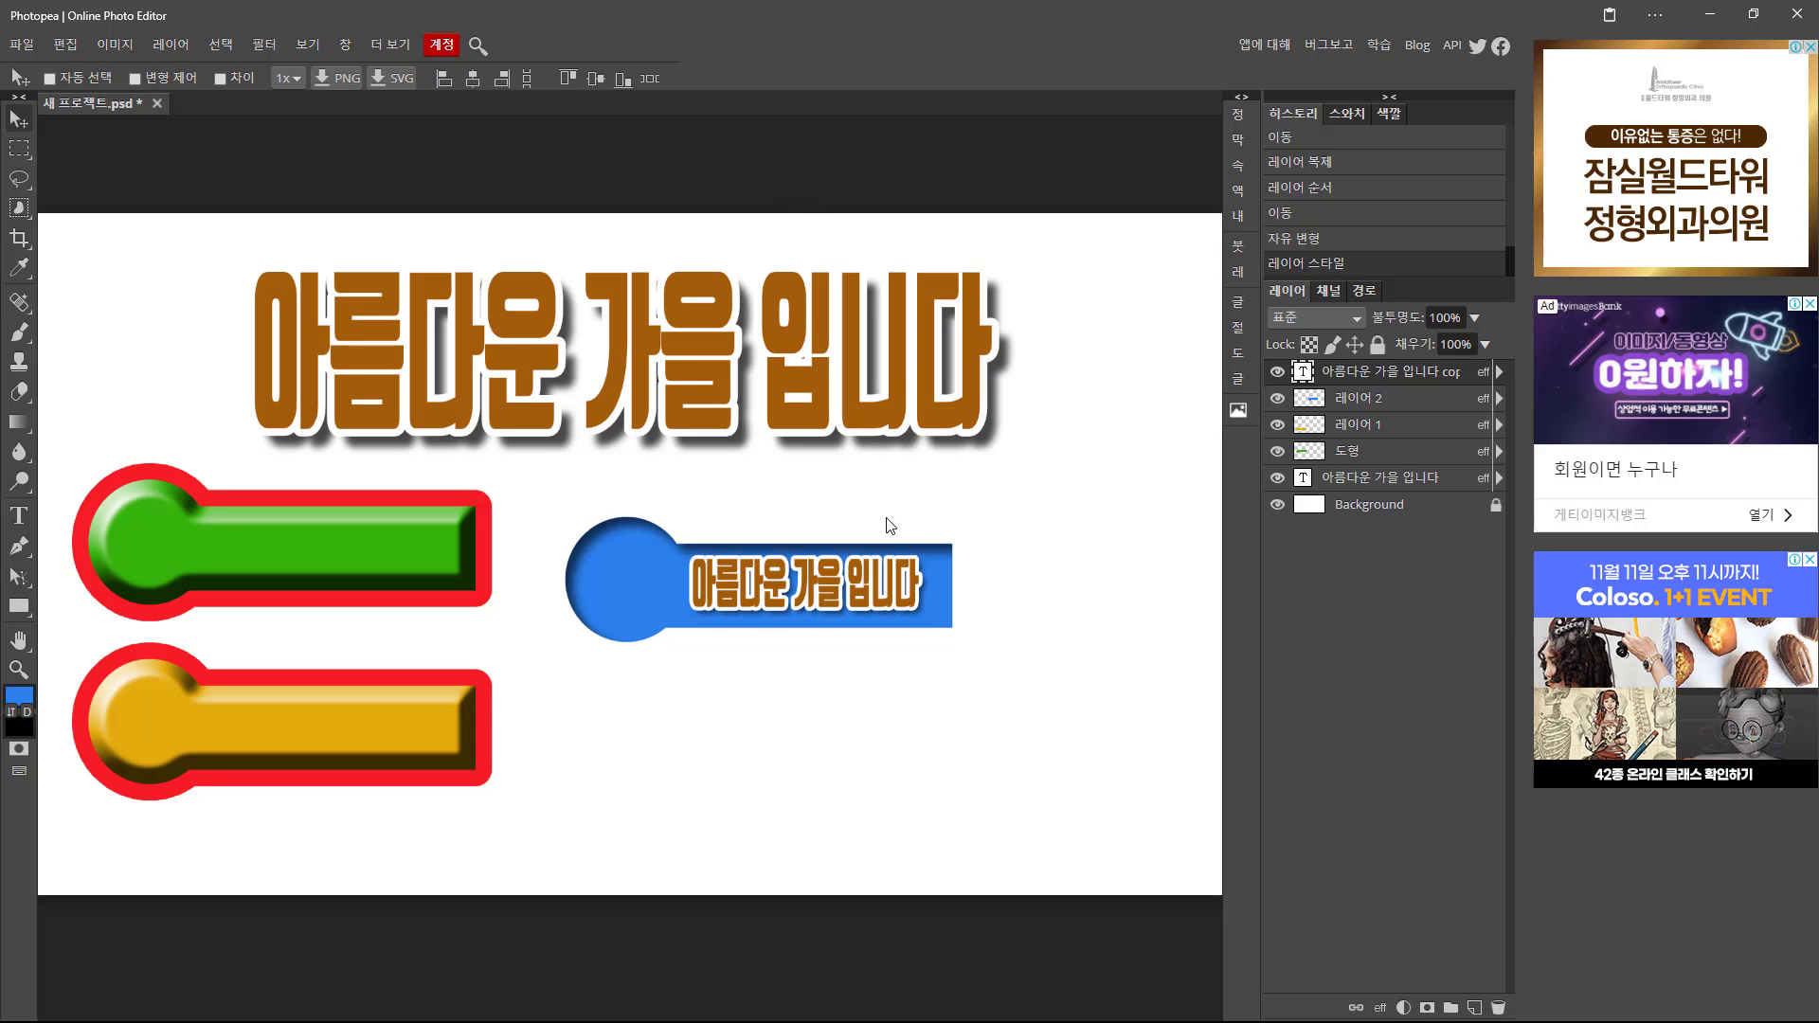
key(space)
mouse_move(606, 440)
mouse_down()
mouse_move(677, 434)
mouse_move(619, 444)
mouse_up()
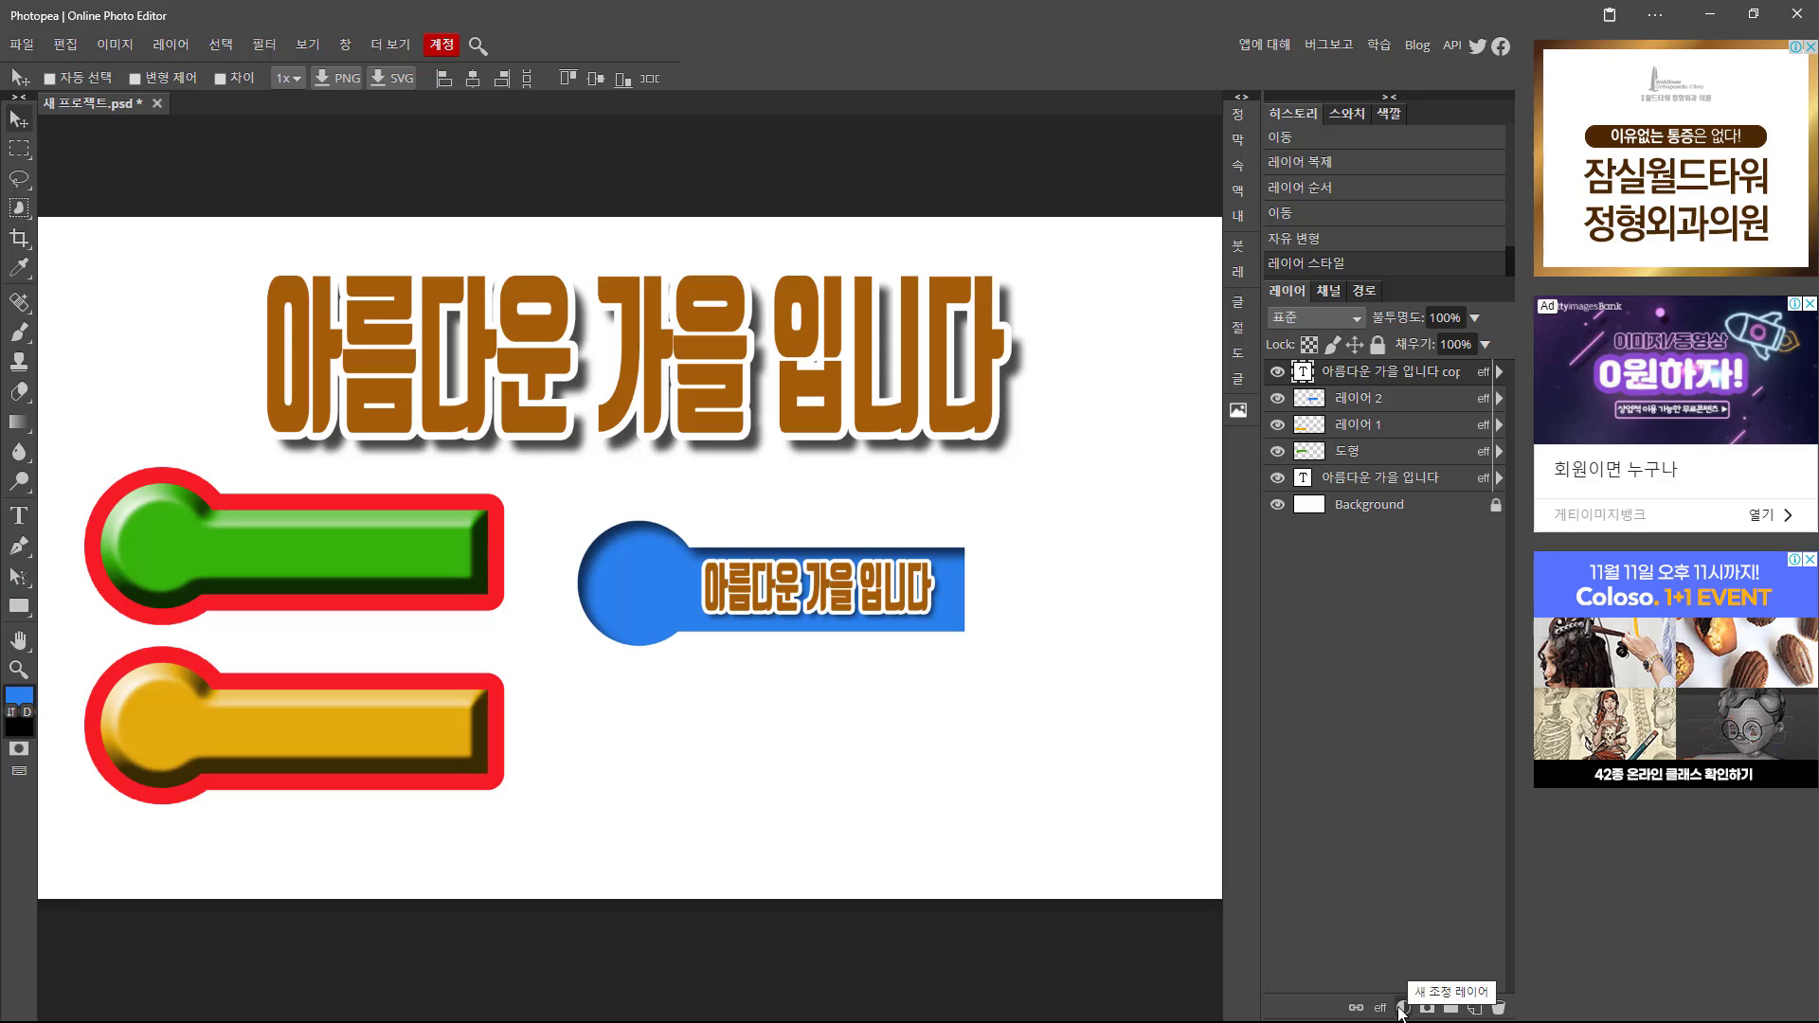
click(127, 45)
mouse_move(230, 76)
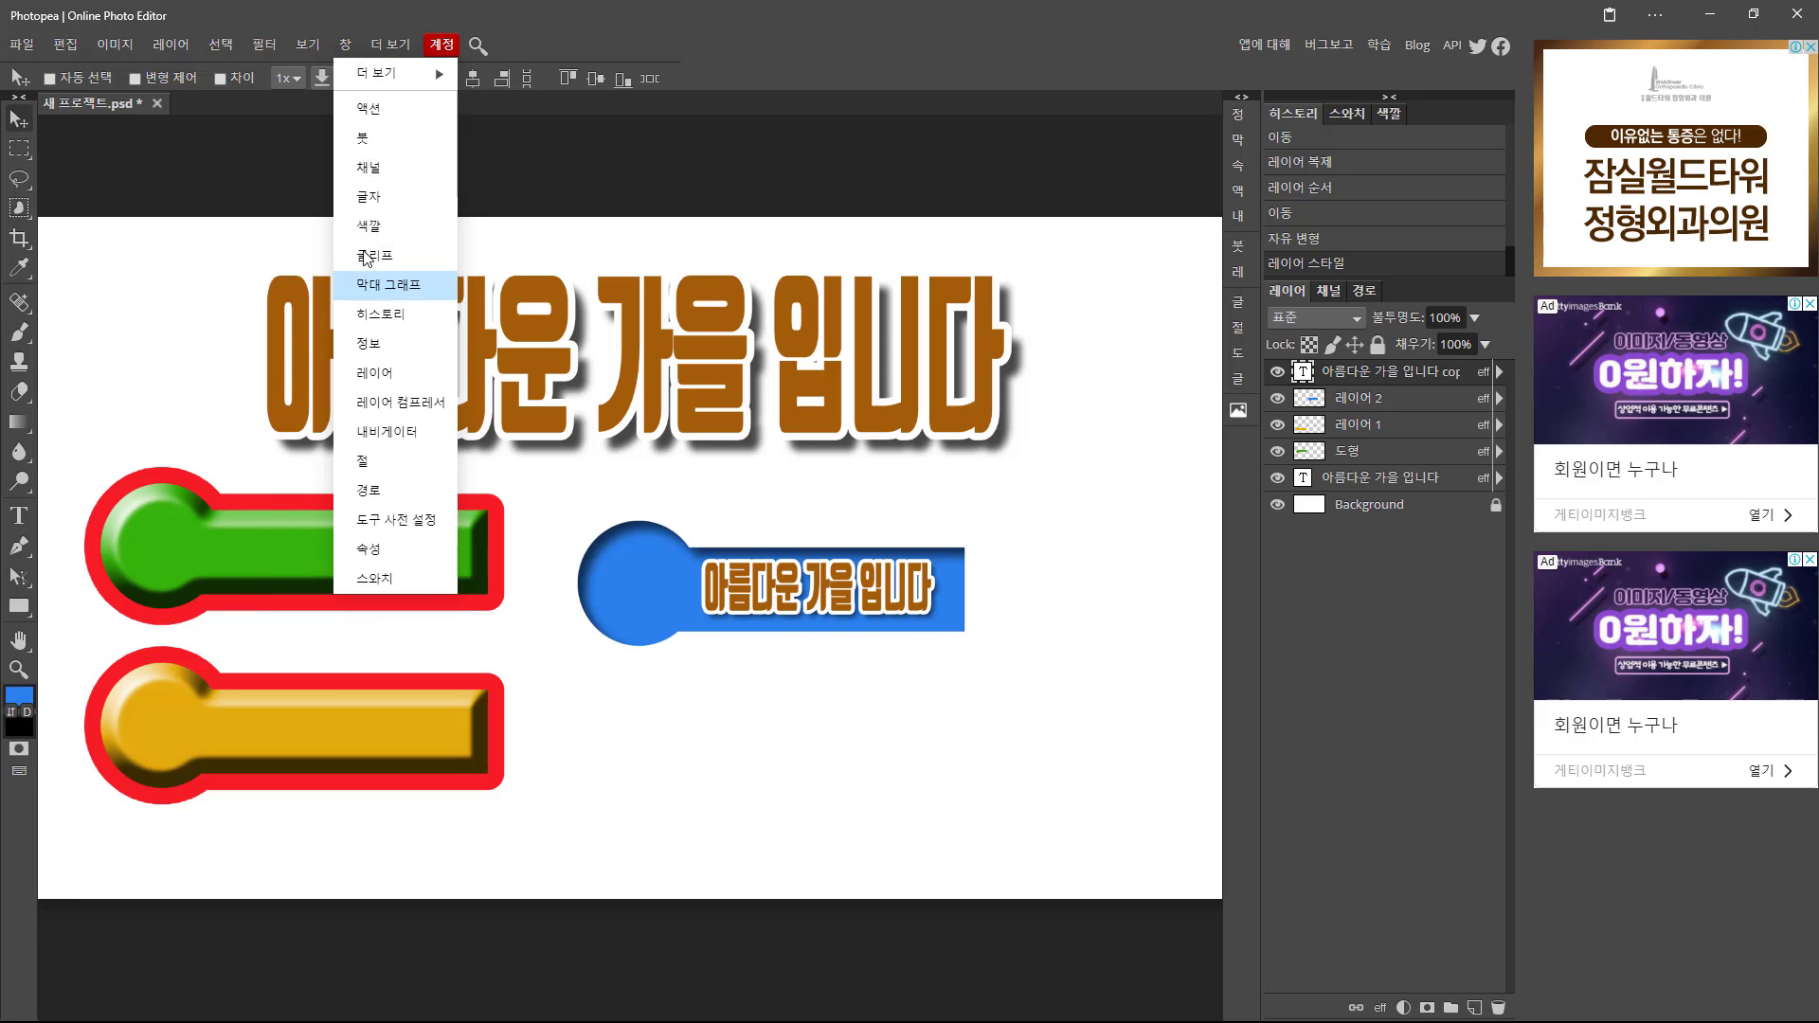
mouse_move(152, 49)
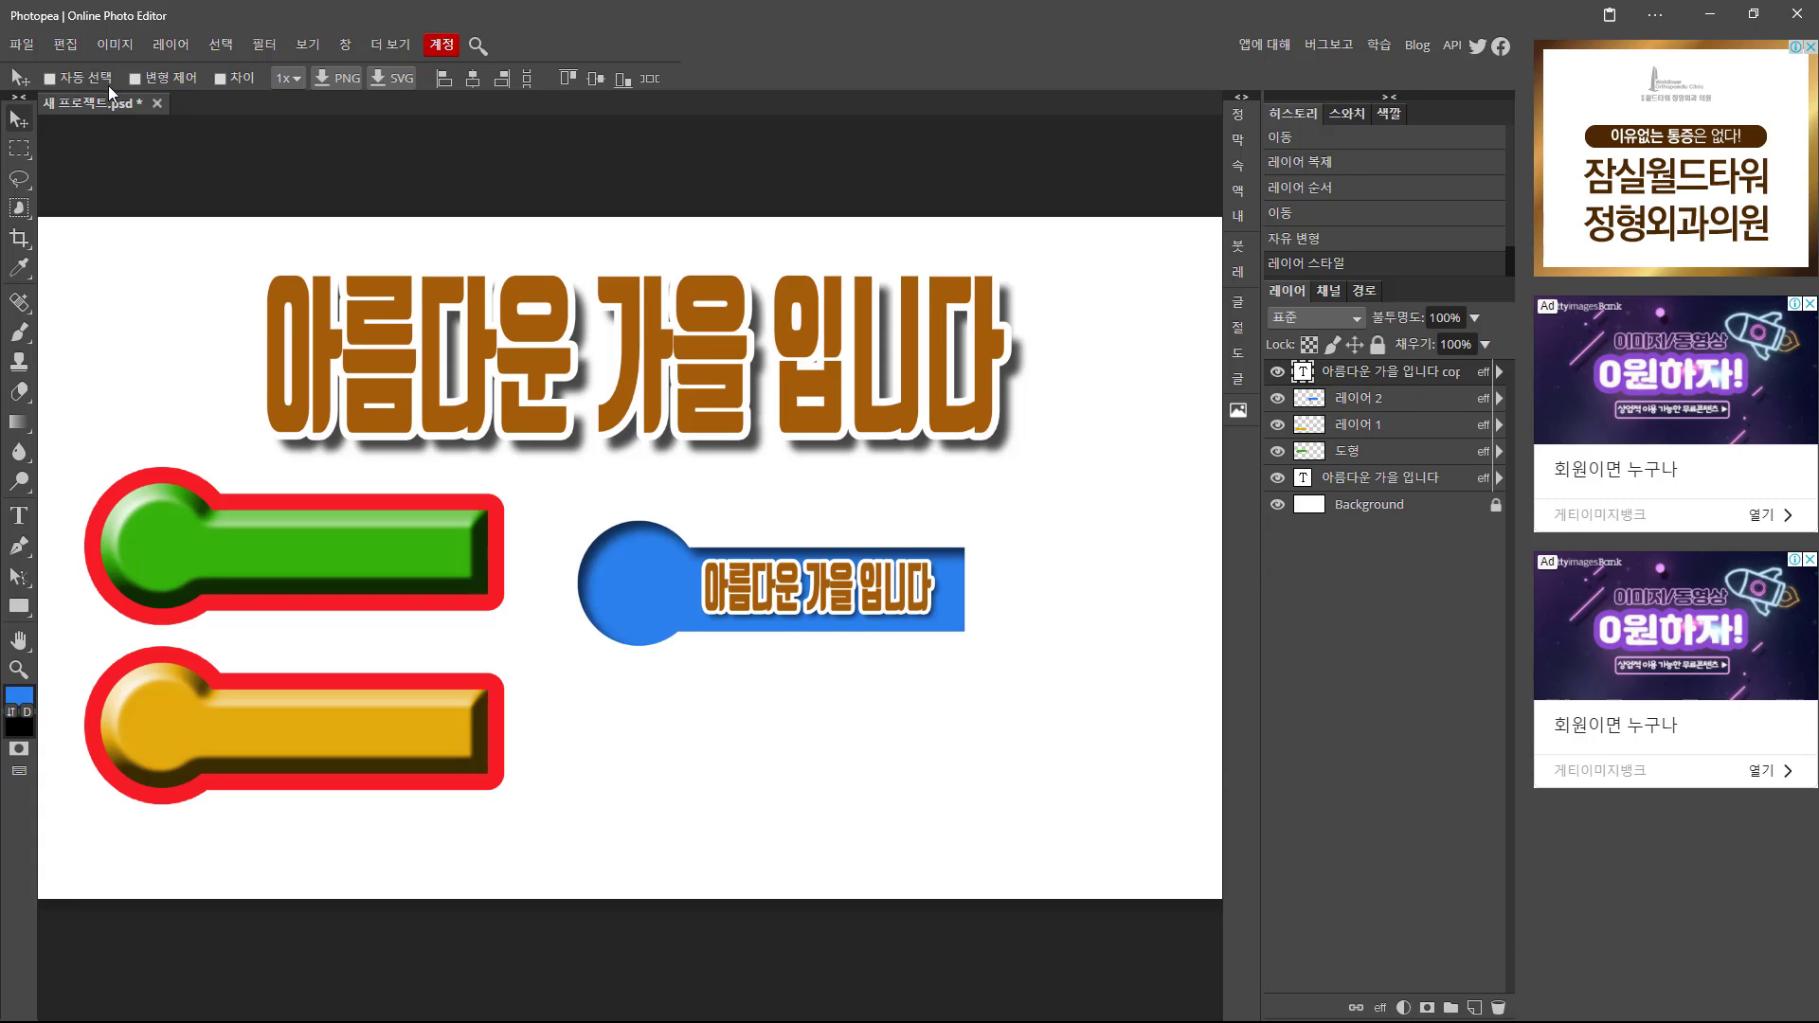
click(114, 44)
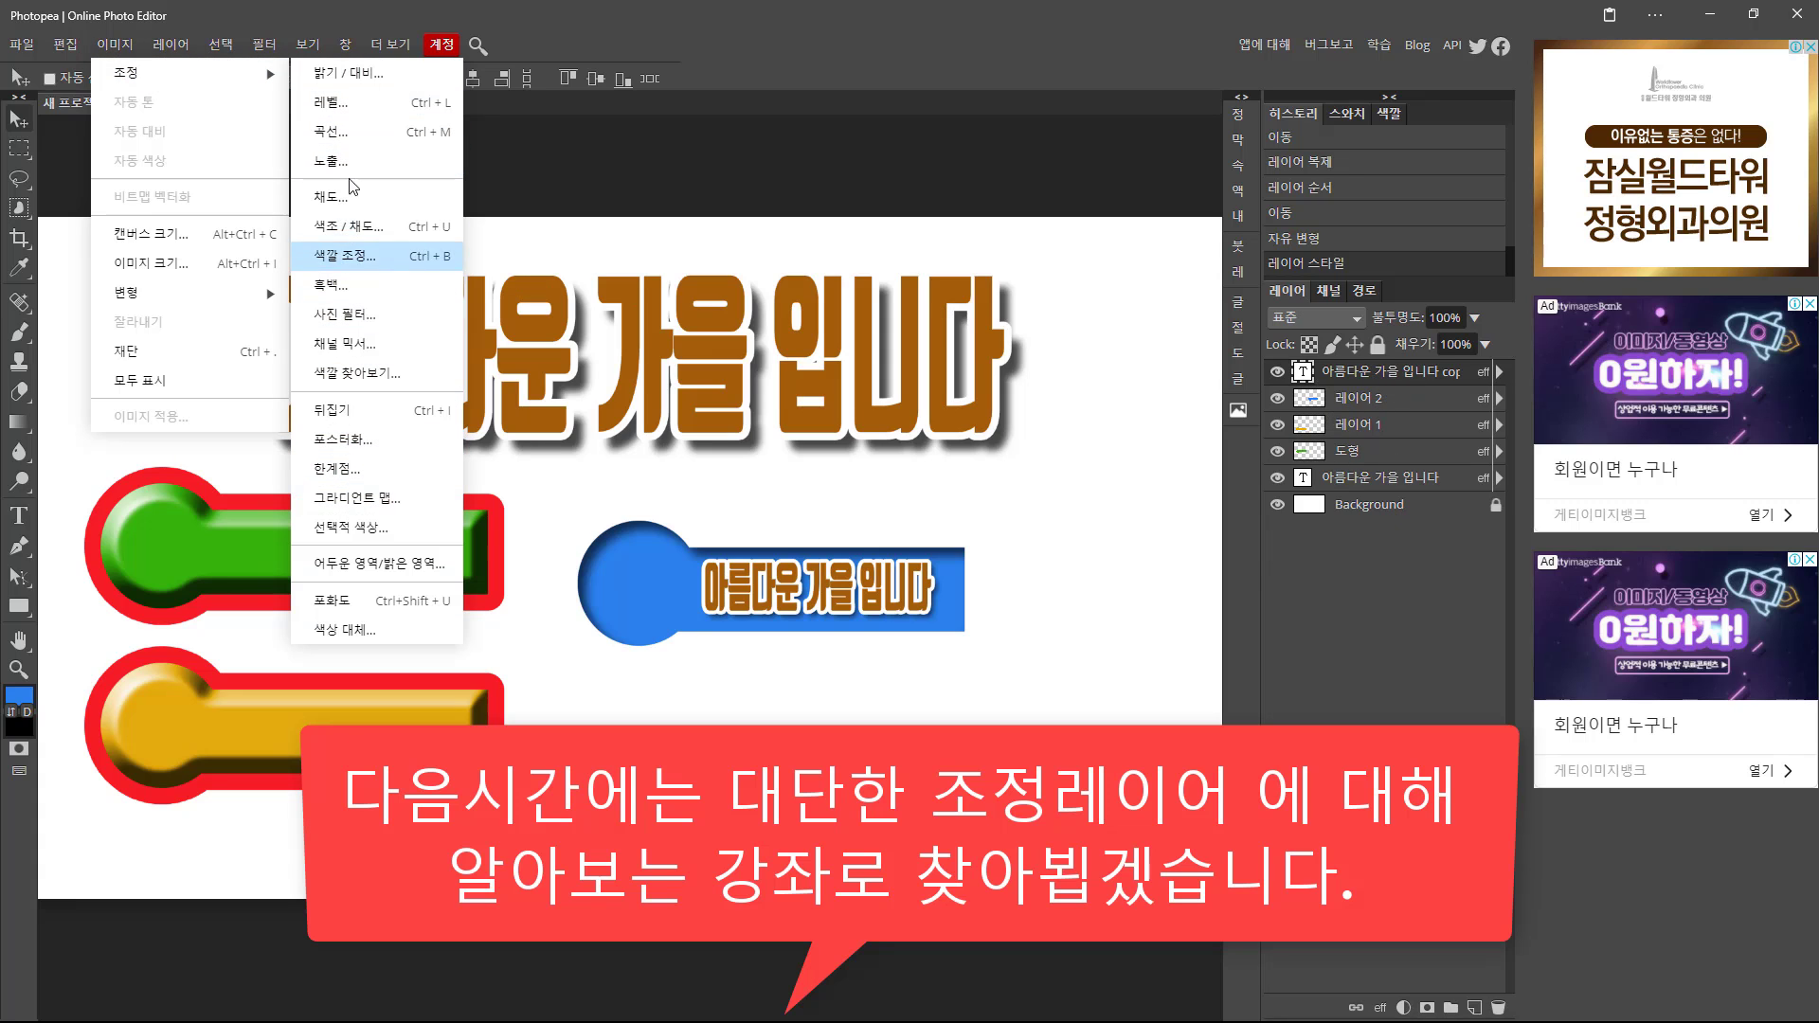
click(570, 49)
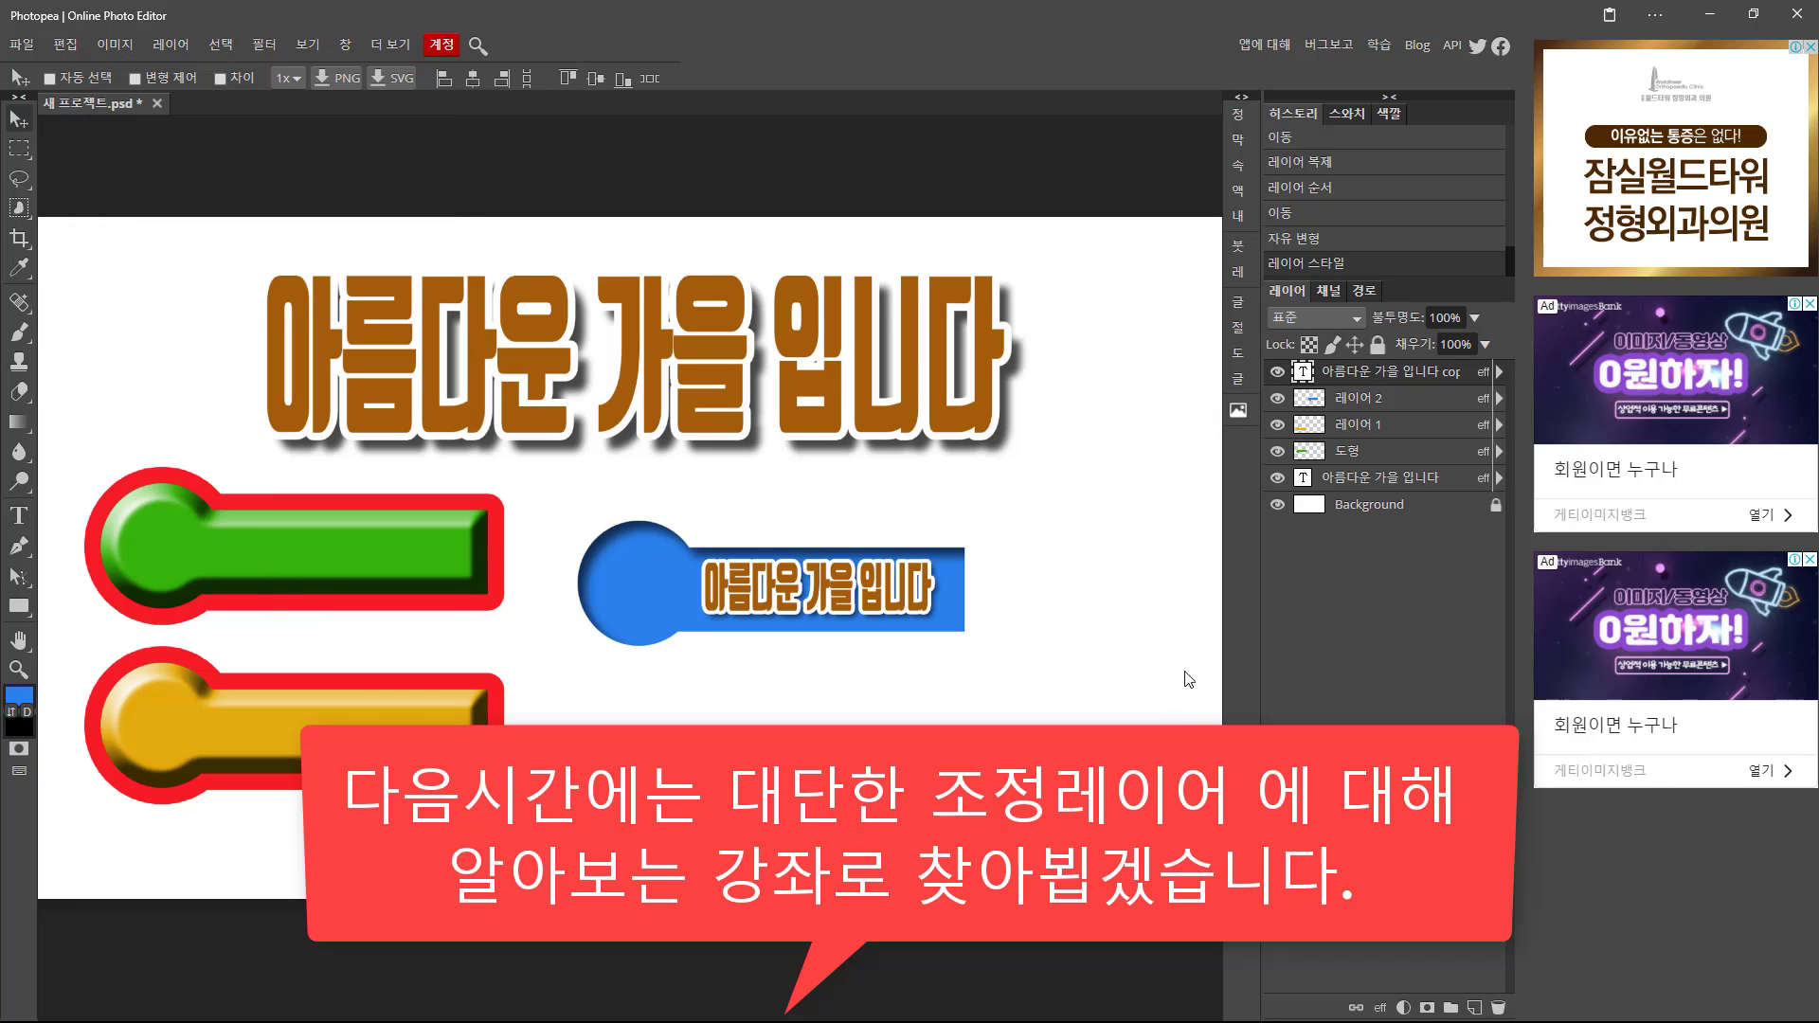